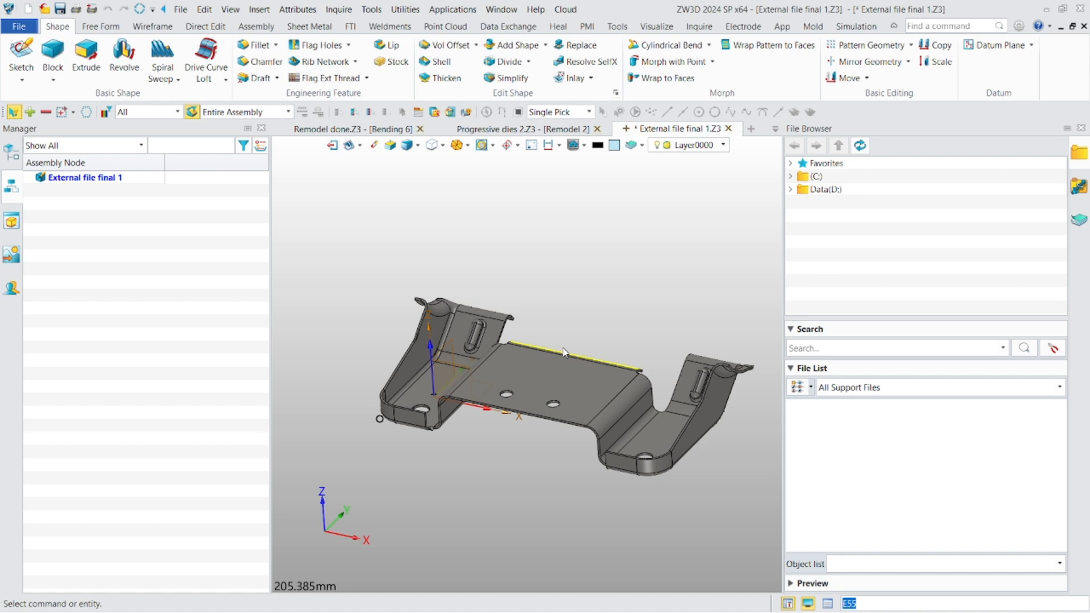
Examine the overall shape of the sheet-metal bracket, including its central plate and both end legs.
scroll(556, 349, up, 3)
scroll(553, 352, down, 1)
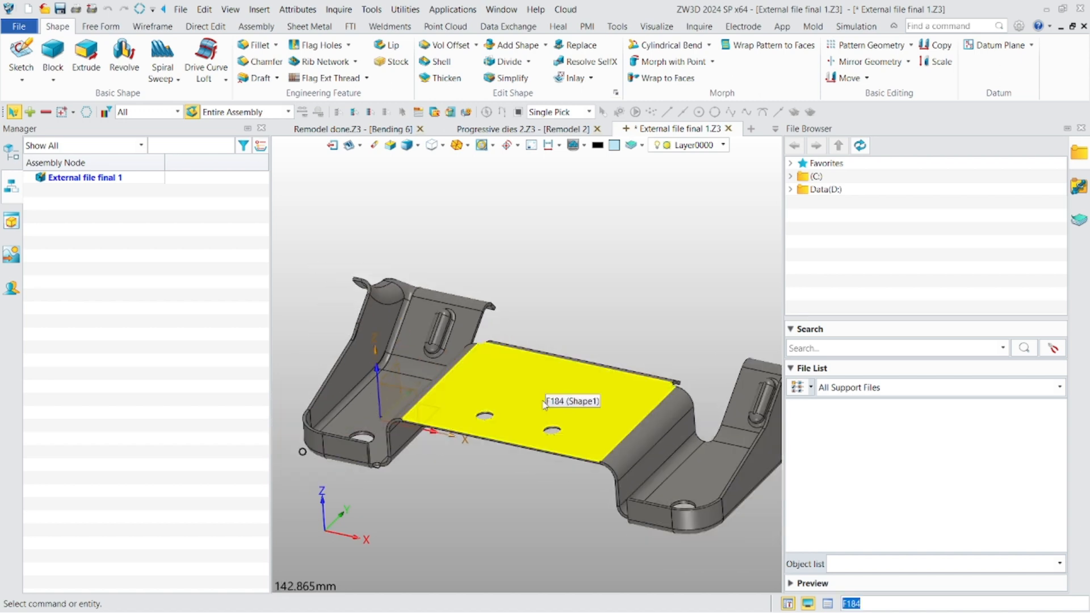
scroll(543, 404, down, 1)
scroll(539, 407, down, 1)
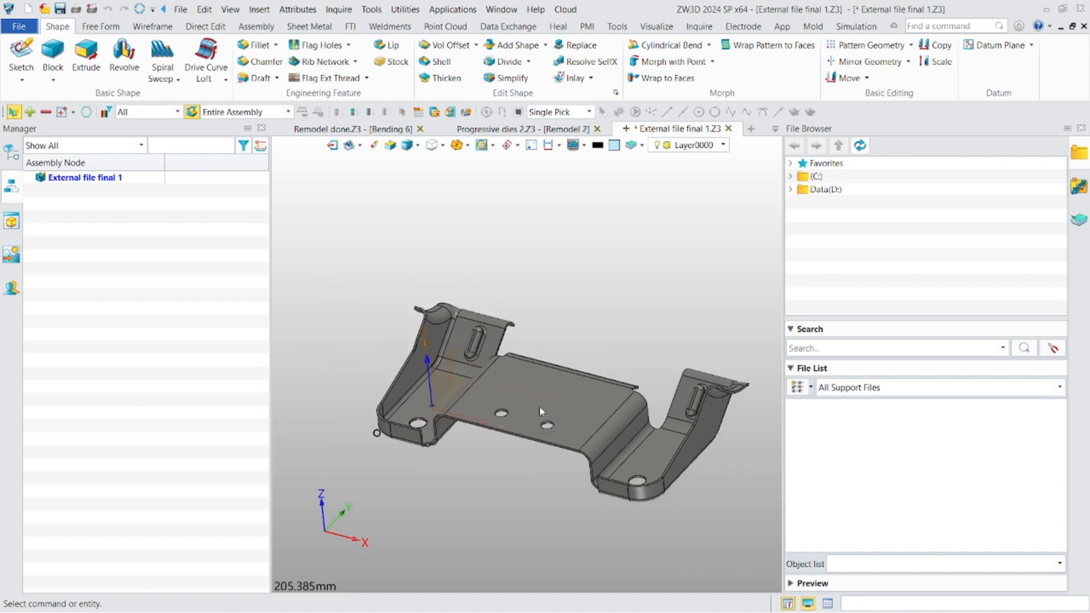
scroll(514, 404, up, 3)
scroll(508, 400, down, 2)
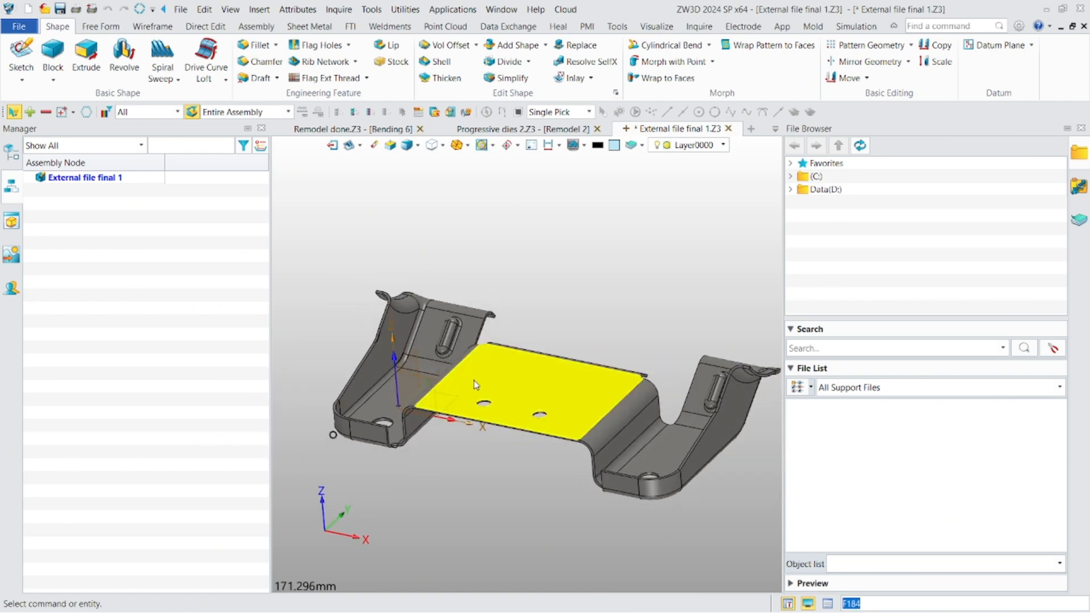
scroll(487, 397, up, 1)
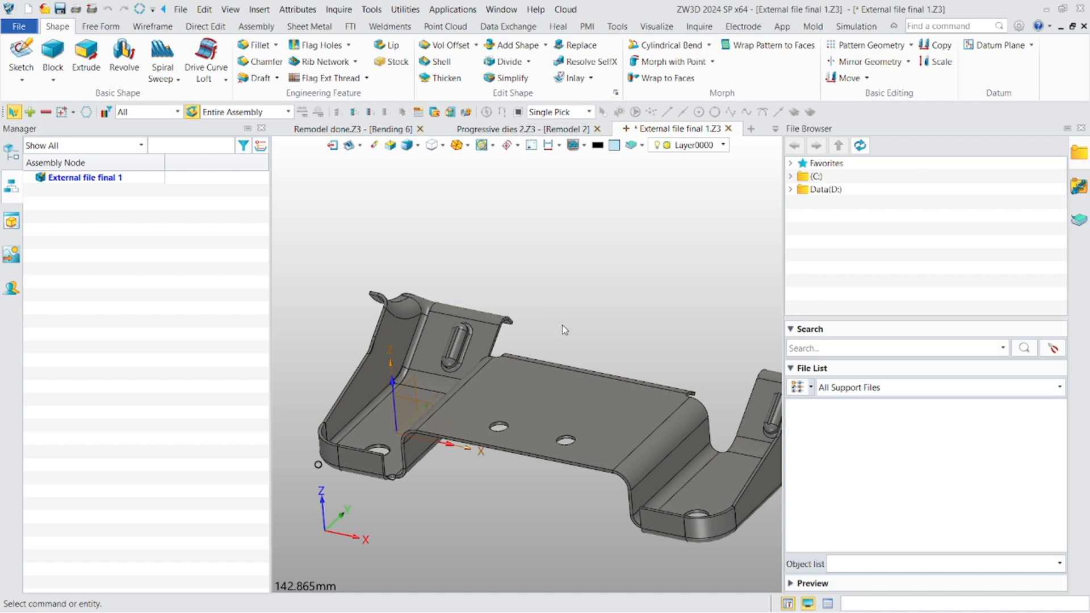
scroll(564, 330, down, 2)
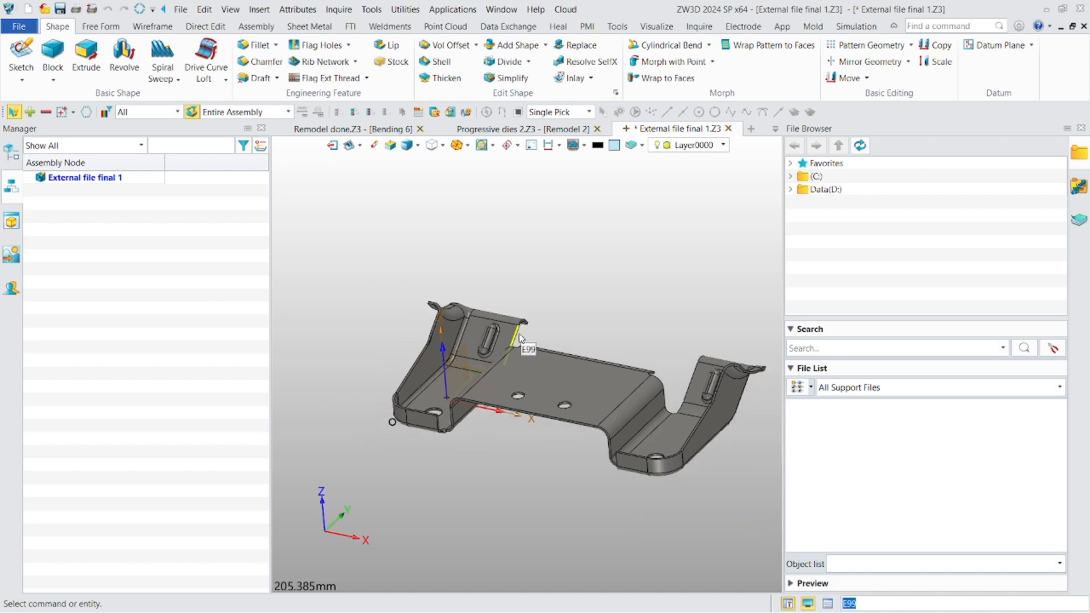
scroll(527, 349, up, 1)
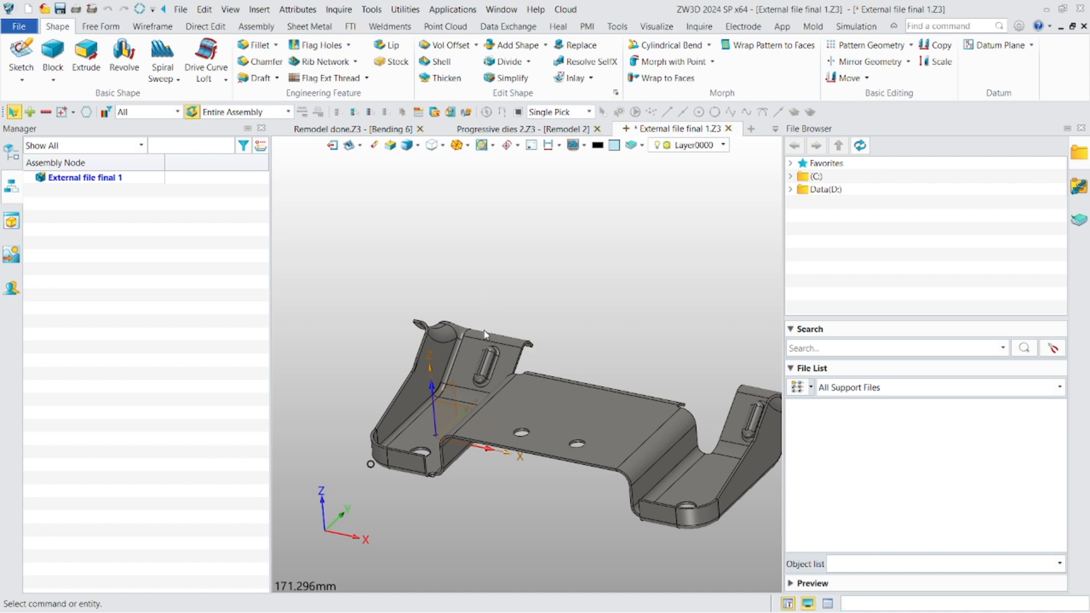
Inspect the bracket leg up close, covering the curled flange corner, embossed slot, bends and base hole.
scroll(464, 335, up, 4)
right_drag(465, 336, 458, 418)
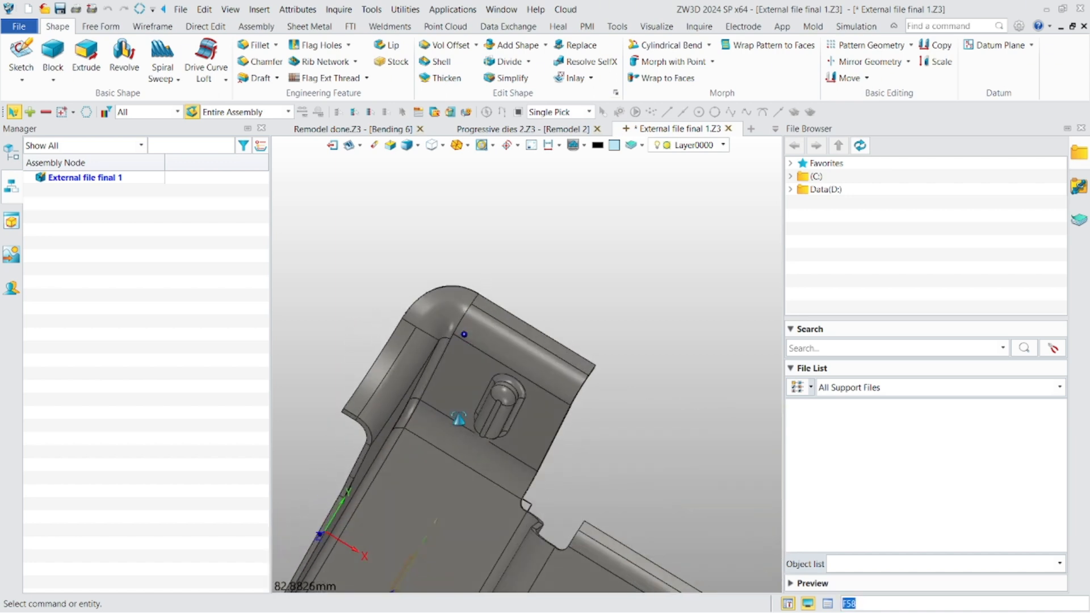
scroll(432, 345, up, 6)
right_drag(432, 345, 433, 335)
scroll(436, 286, down, 9)
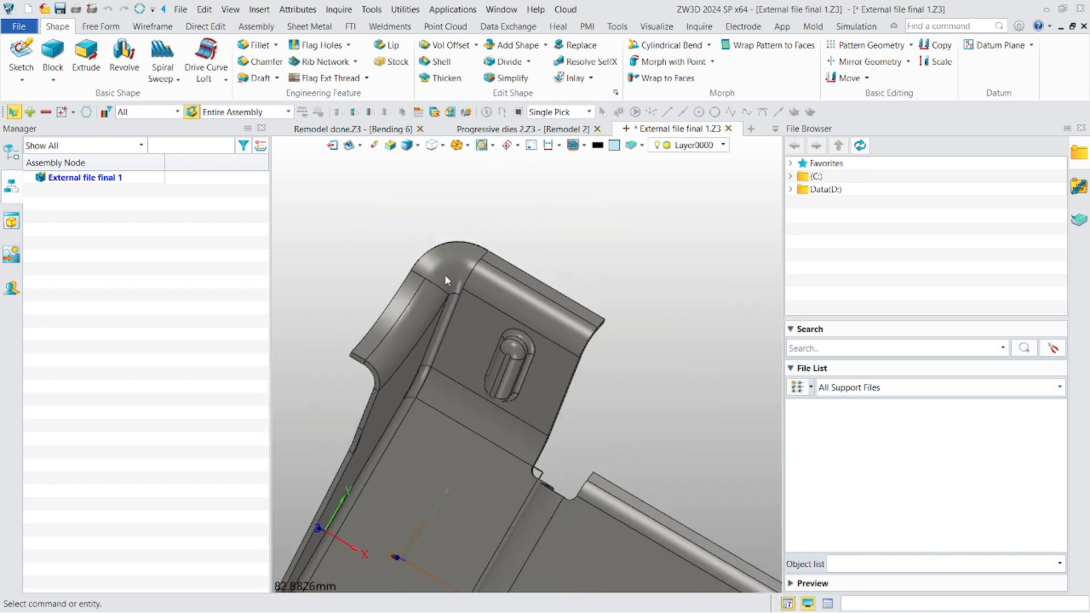
right_drag(443, 272, 375, 440)
scroll(416, 388, up, 3)
scroll(370, 447, up, 3)
middle_drag(370, 447, 486, 384)
scroll(412, 430, down, 7)
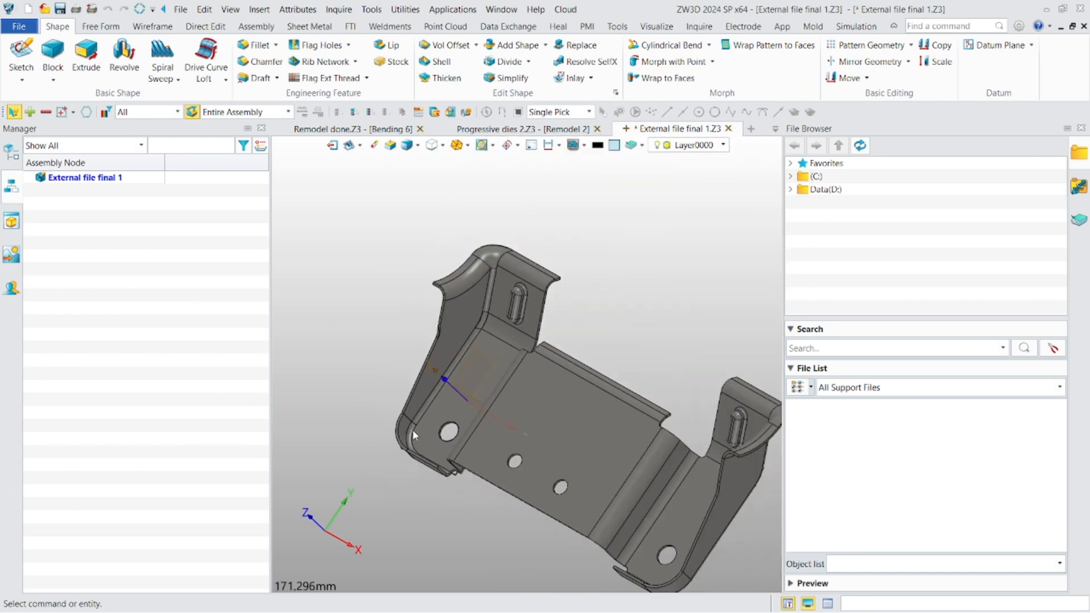
right_drag(484, 433, 509, 387)
scroll(445, 400, up, 3)
mouse_move(422, 429)
right_down()
mouse_move(409, 455)
mouse_move(430, 441)
right_up()
scroll(433, 438, down, 4)
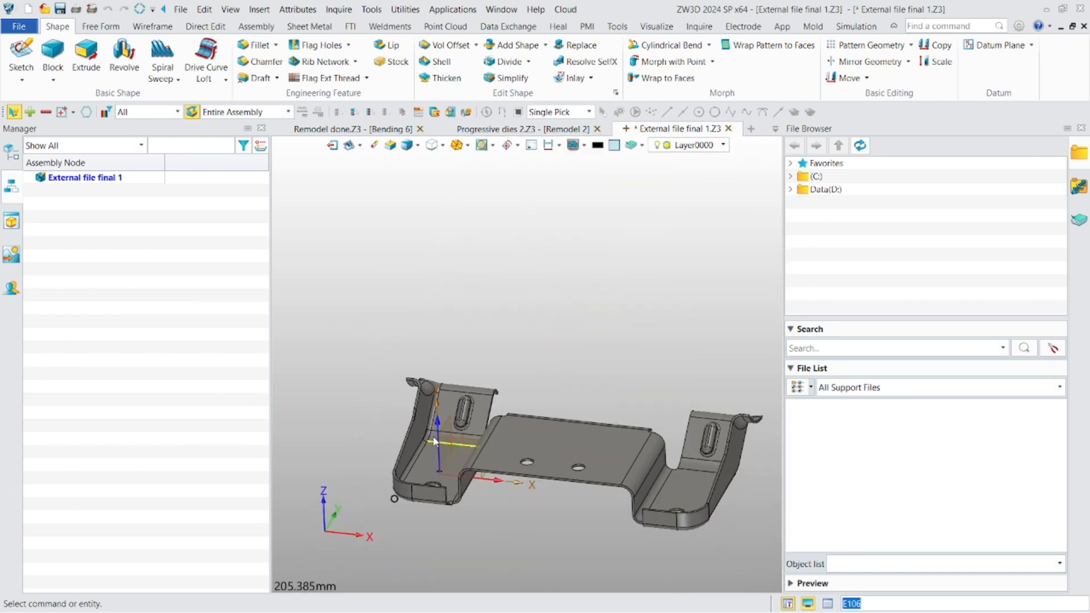
scroll(441, 442, up, 2)
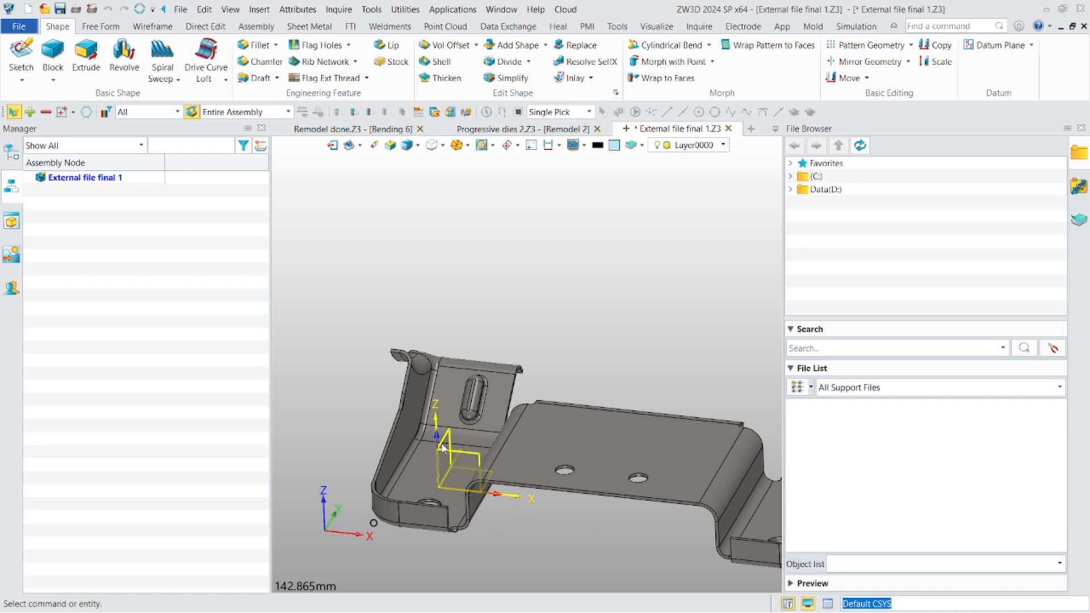
scroll(425, 368, up, 4)
right_drag(425, 368, 427, 401)
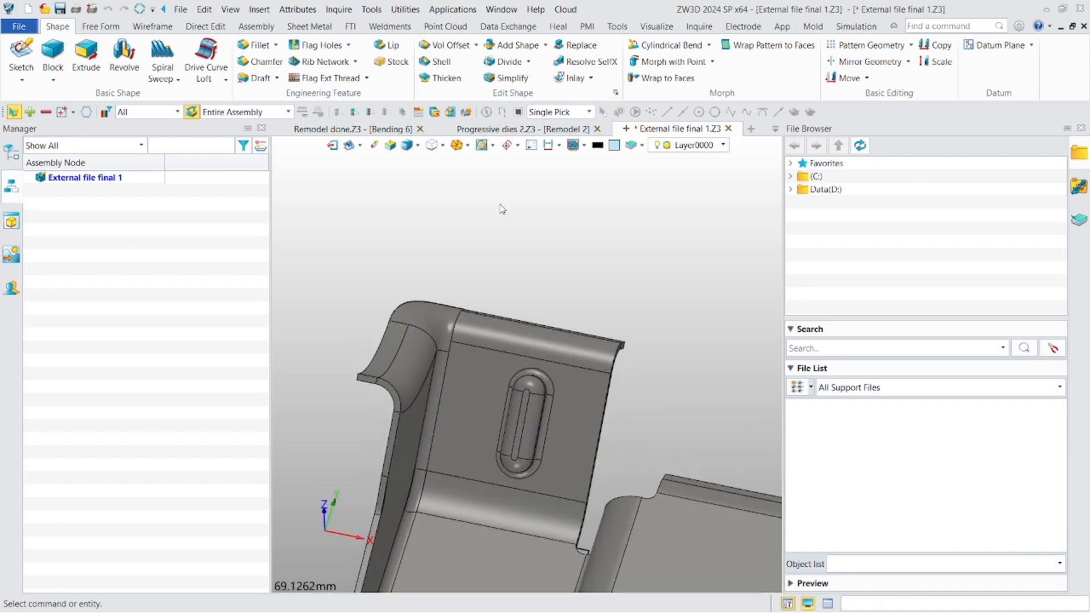
Switch to the Progressive dies 2 assembly and examine the die stations from the flat outline to the final product.
click(498, 129)
scroll(577, 302, down, 5)
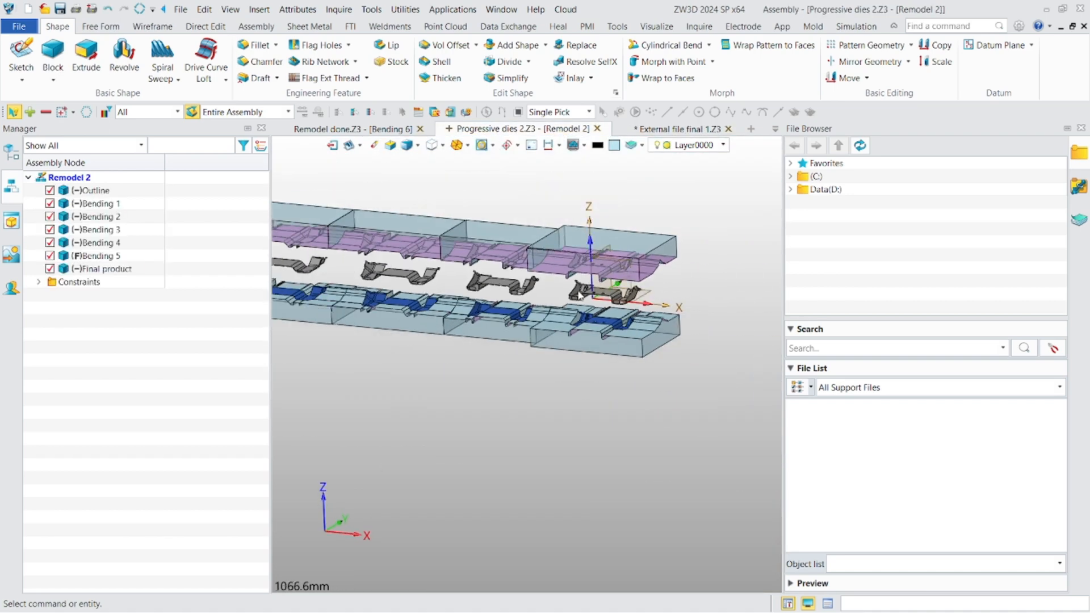
scroll(577, 302, up, 5)
scroll(577, 301, down, 6)
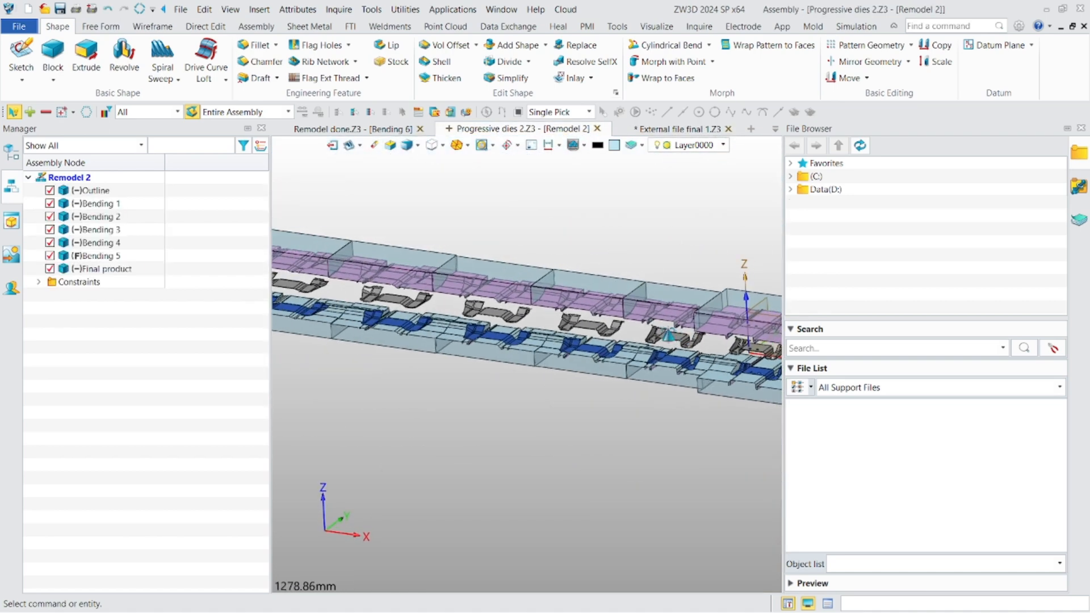
scroll(487, 313, up, 1)
scroll(494, 310, up, 8)
scroll(597, 319, down, 11)
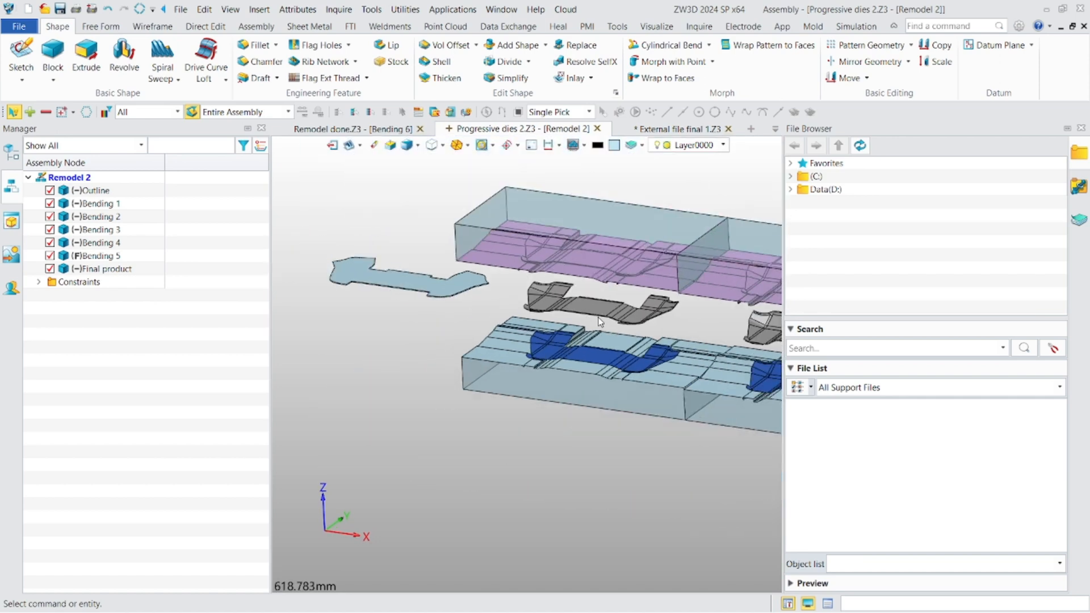
middle_drag(597, 319, 307, 226)
scroll(583, 291, up, 8)
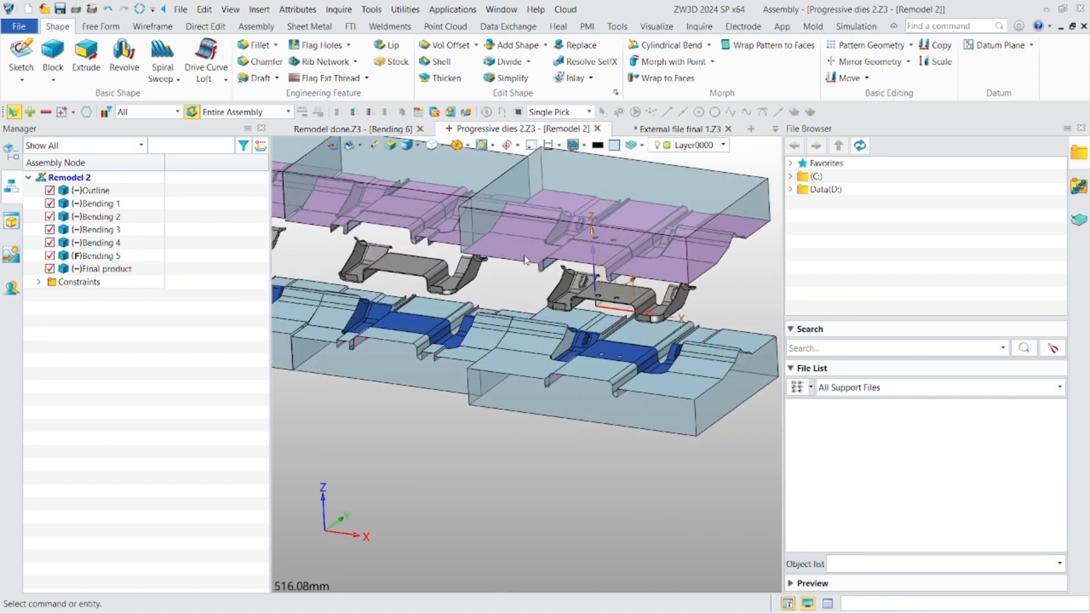
scroll(584, 290, down, 3)
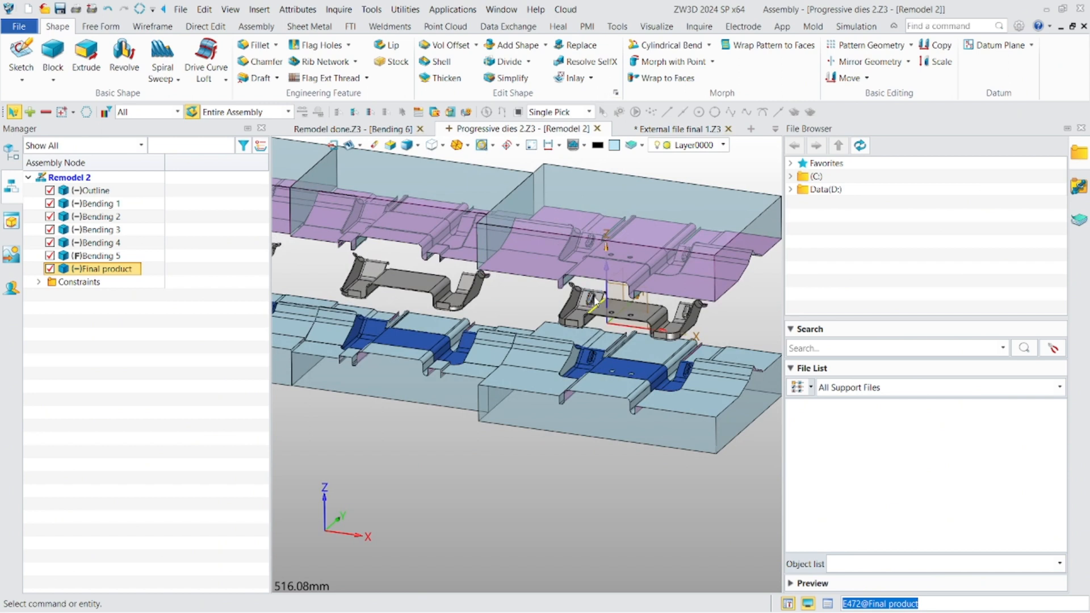
scroll(596, 334, down, 2)
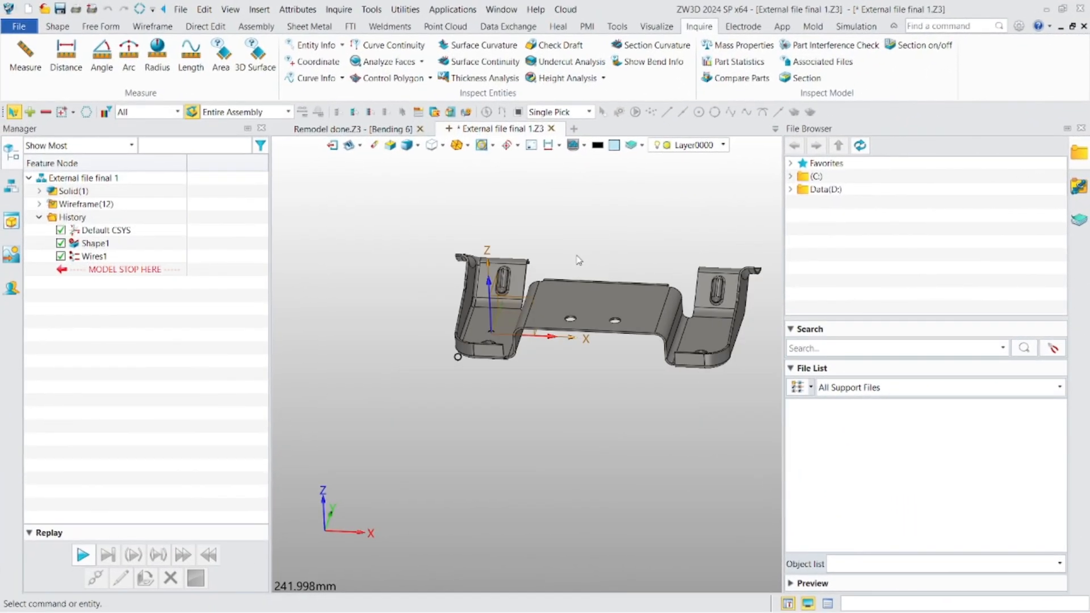
Examine the bends joining the External file final 1 bracket's leg to its raised central plate.
middle_drag(576, 260, 554, 328)
scroll(553, 328, up, 3)
scroll(555, 326, down, 2)
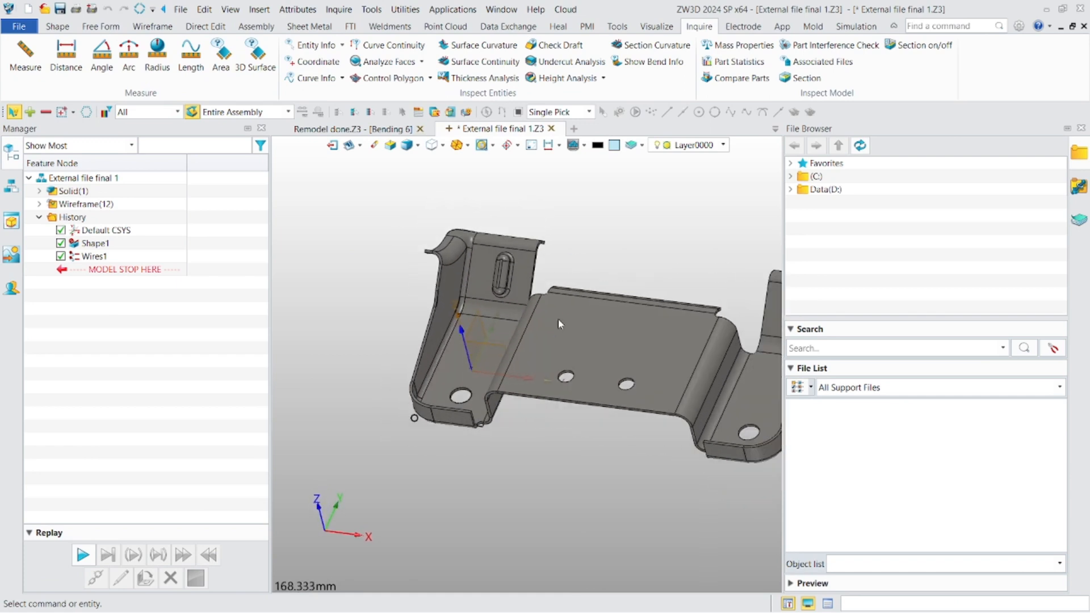
scroll(531, 335, up, 3)
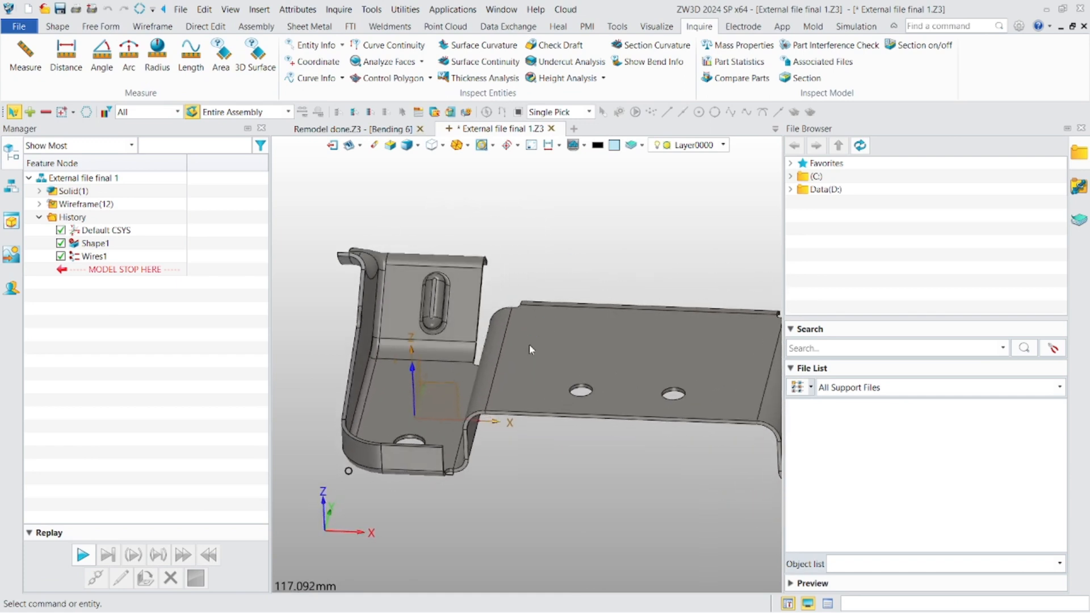
scroll(516, 352, down, 3)
scroll(511, 357, up, 3)
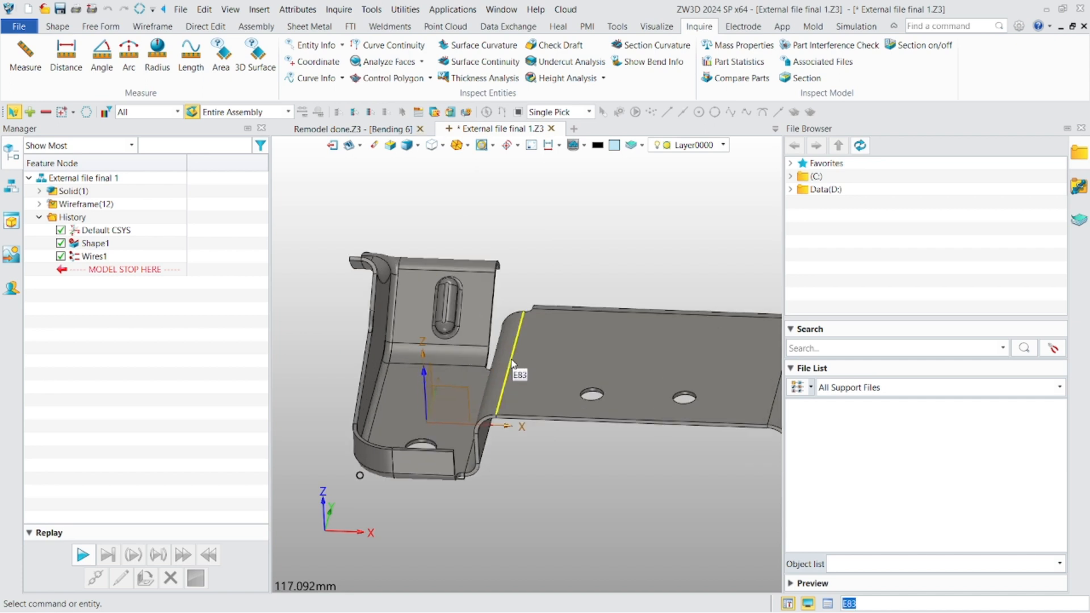
scroll(500, 359, down, 3)
scroll(498, 360, up, 4)
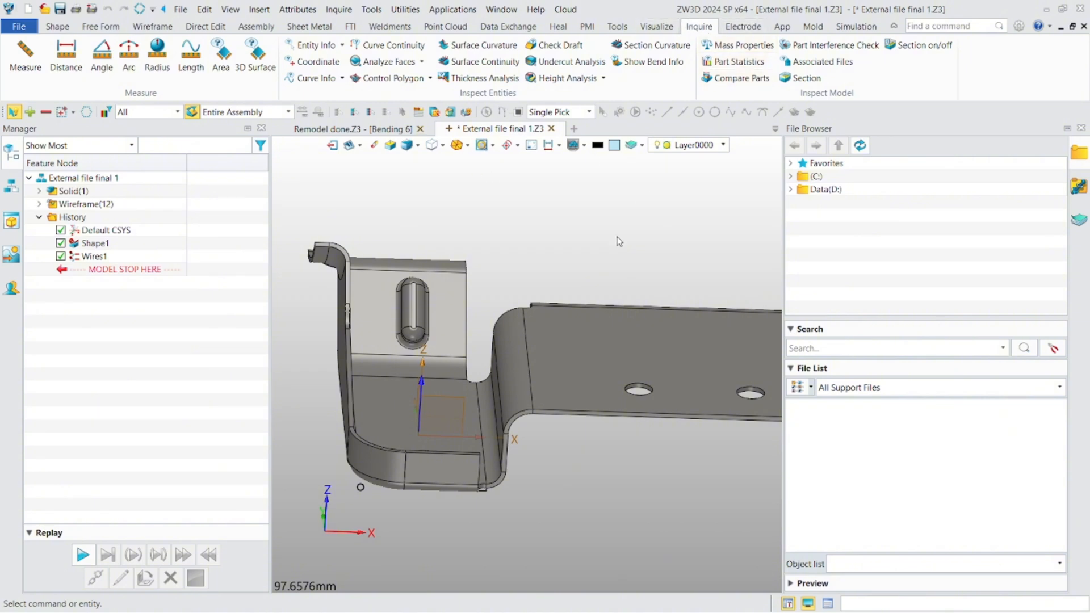
mouse_move(548, 289)
middle_down()
mouse_move(527, 297)
mouse_move(567, 297)
mouse_move(554, 302)
middle_up()
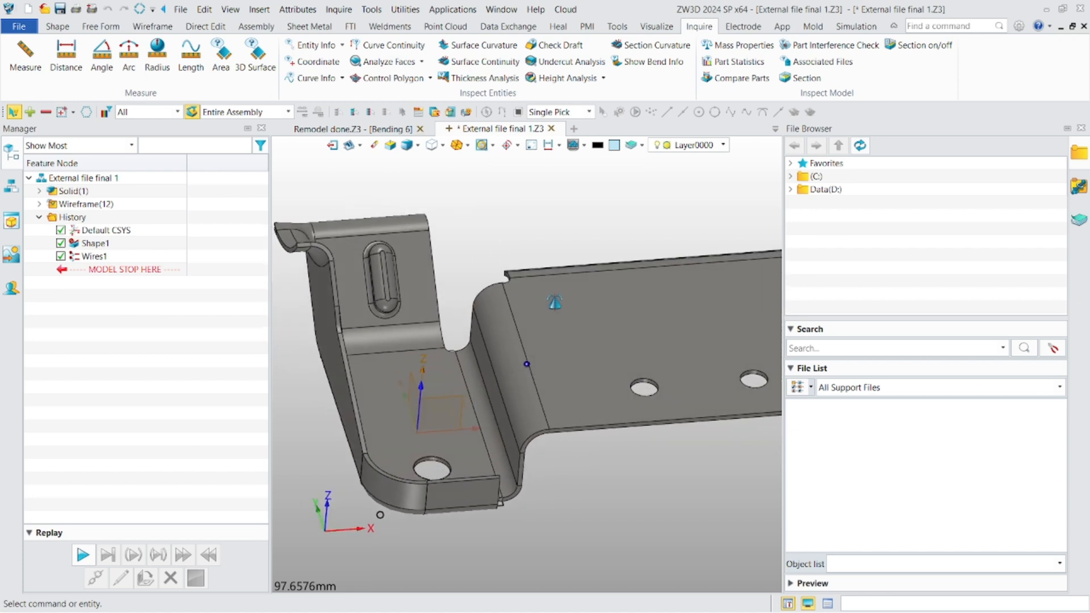
scroll(536, 310, up, 4)
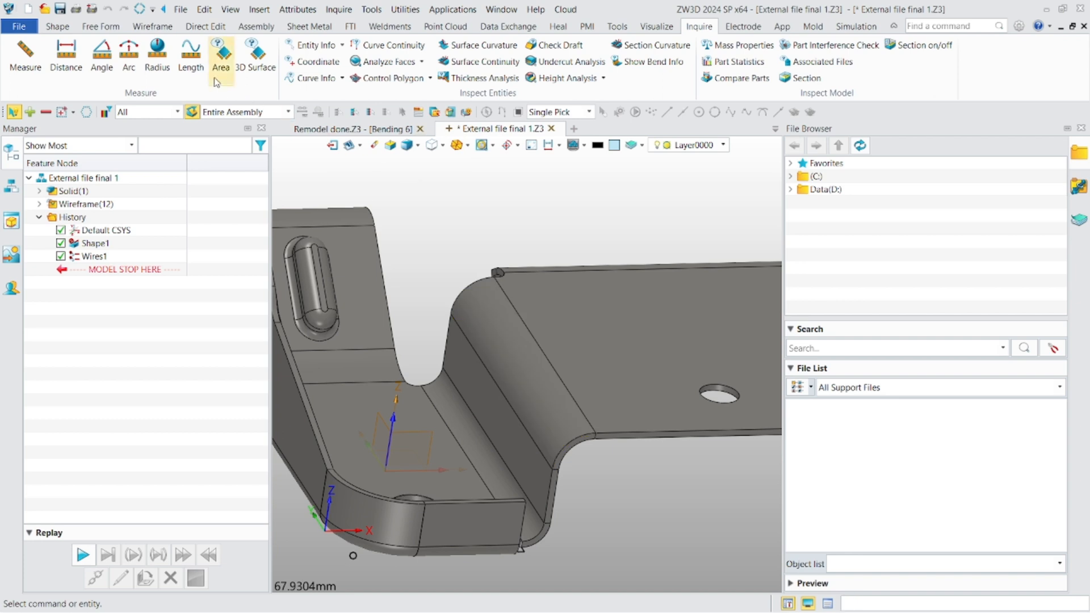
Inspect the Surface Curvature of the bends between the leg and central plate and below the slotted end wall.
click(472, 47)
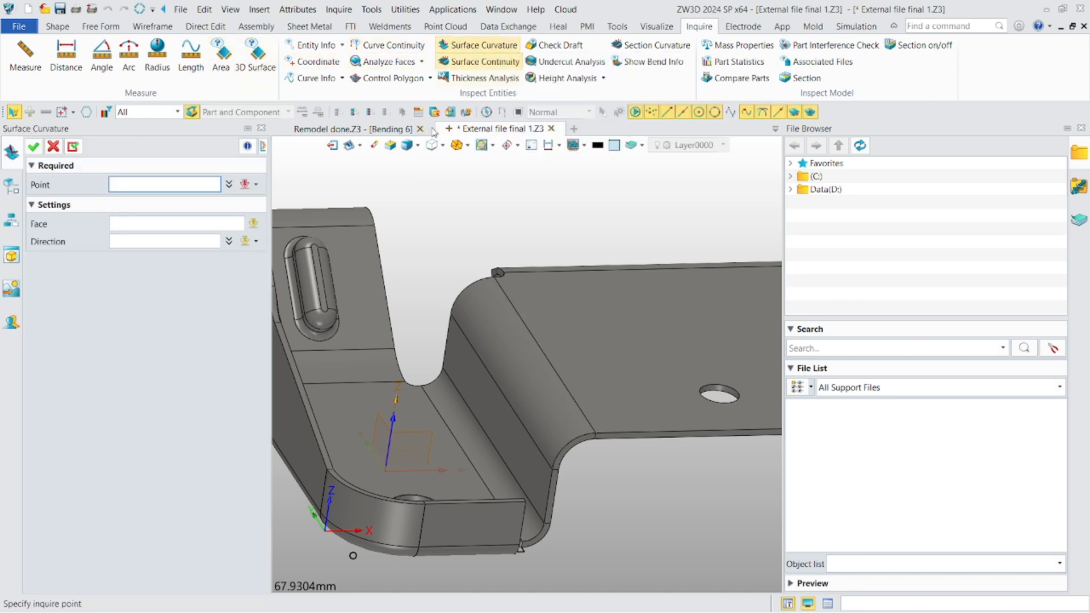
click(487, 314)
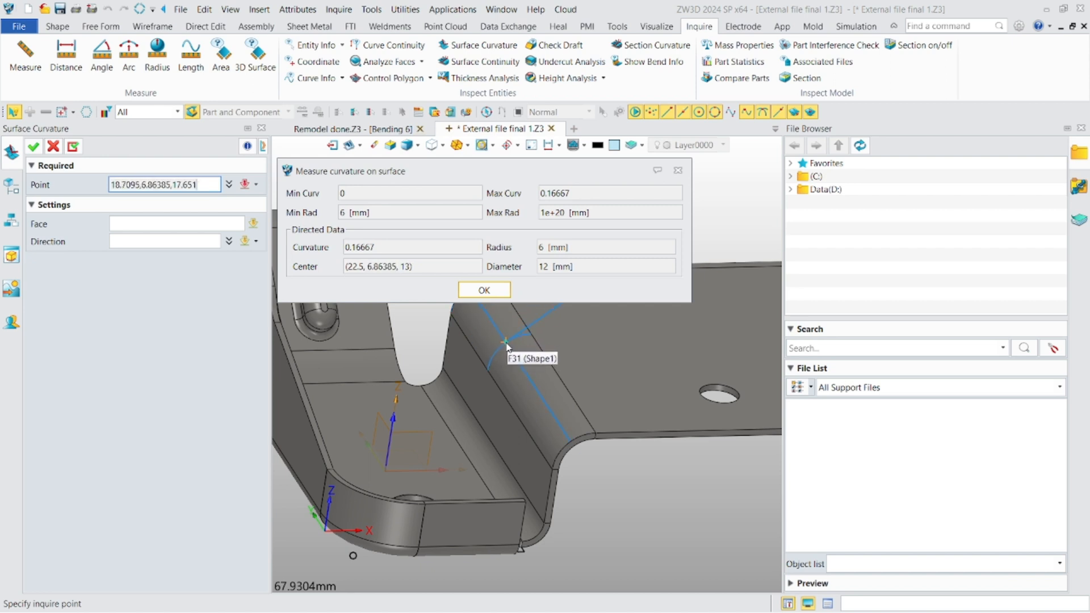
scroll(526, 386, up, 3)
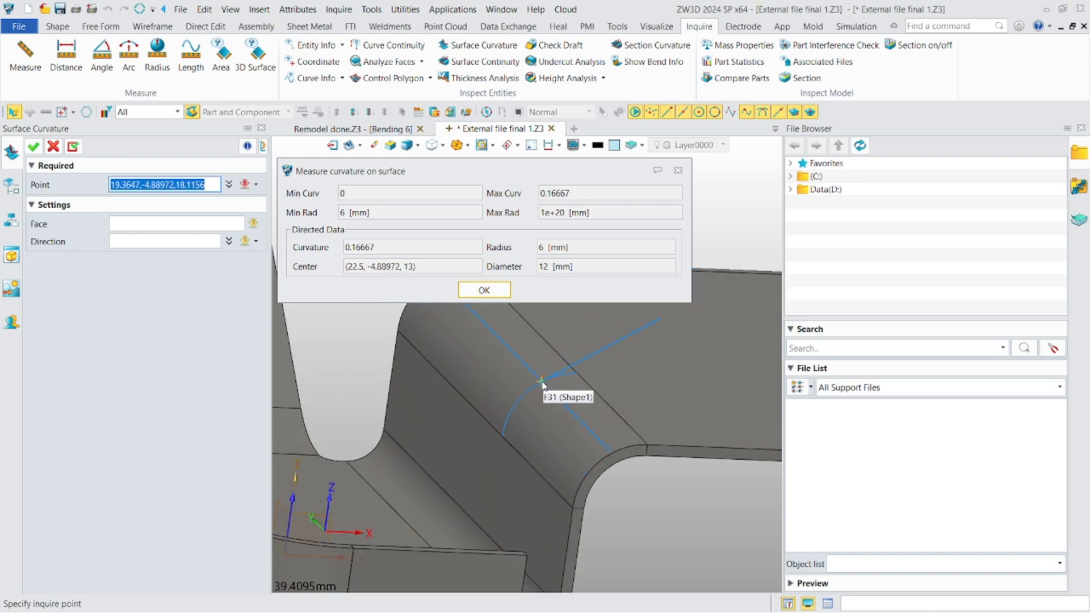
right_drag(546, 373, 540, 372)
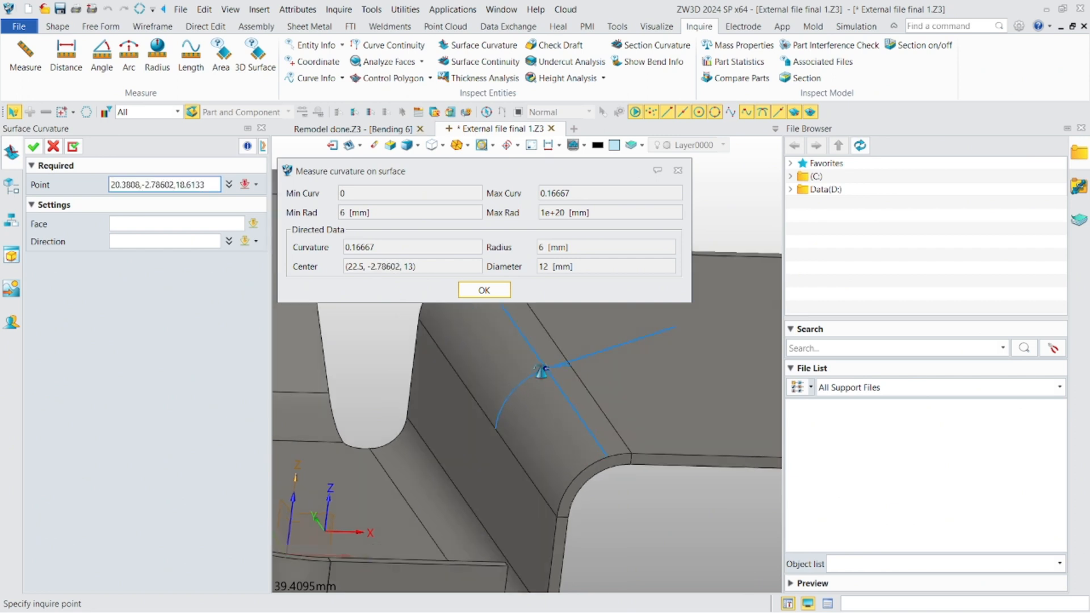
scroll(437, 490, down, 2)
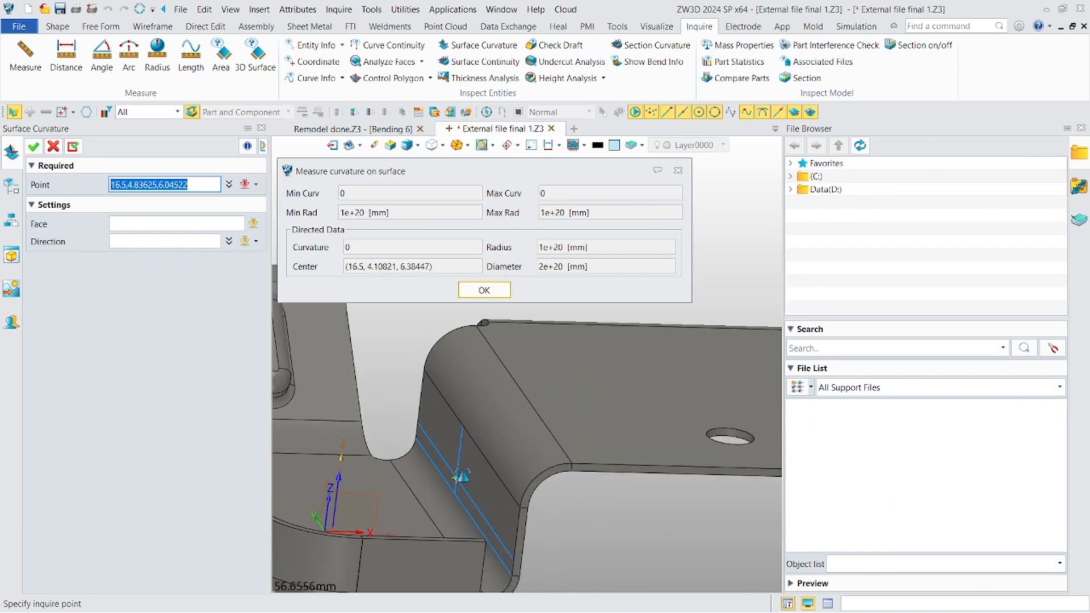
right_drag(460, 478, 467, 470)
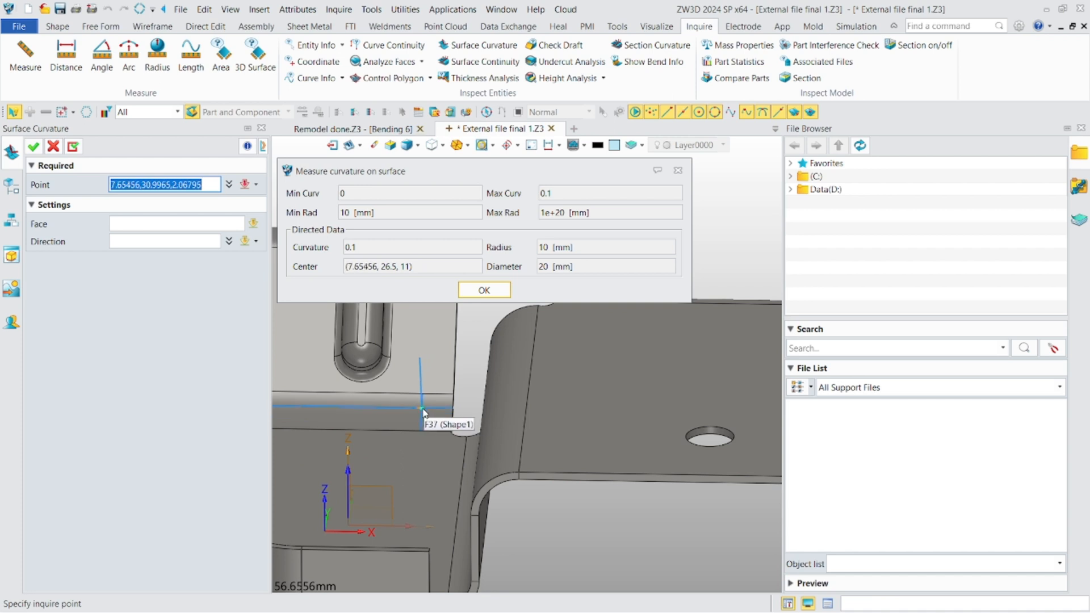
click(483, 290)
Measure the angle between the bracket leg's long flat base edge and the side edge of the slanted, slotted end wall.
scroll(444, 338, down, 3)
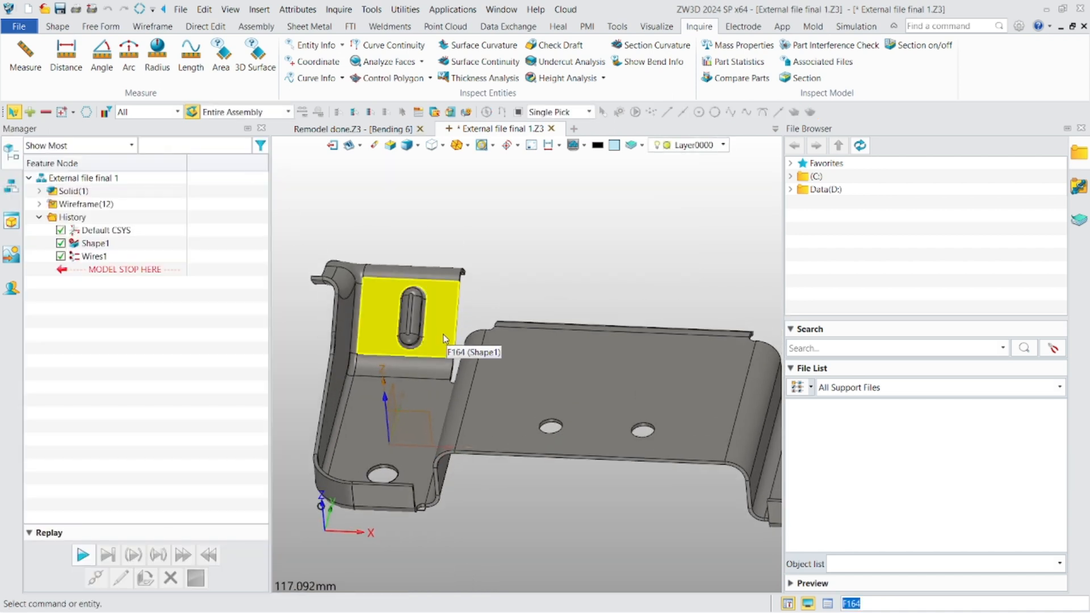
click(99, 63)
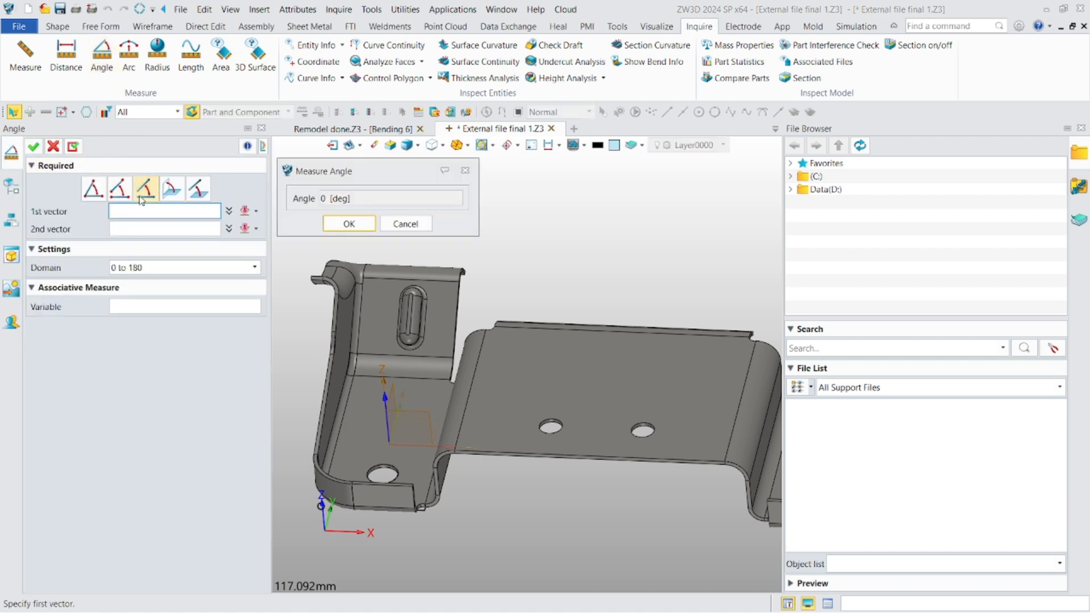
scroll(351, 392, up, 4)
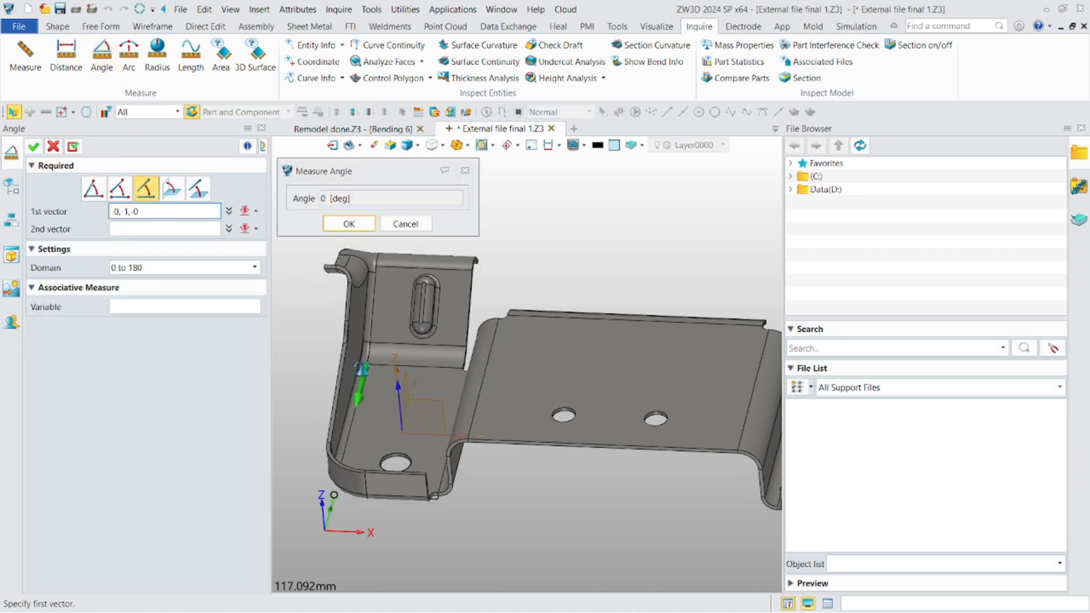
middle_drag(369, 431, 437, 385)
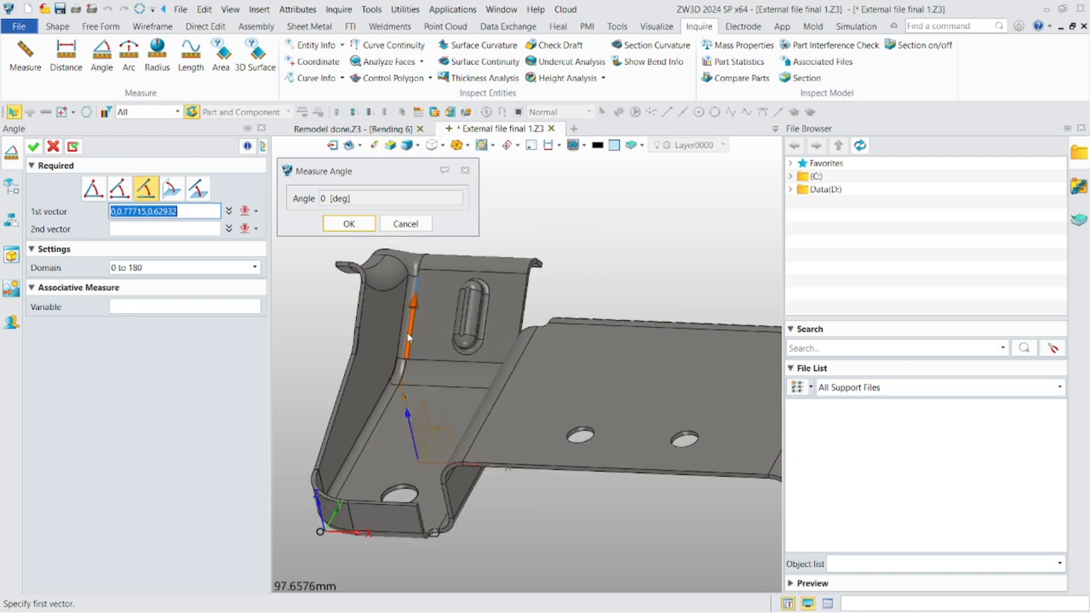
middle_drag(441, 340, 441, 333)
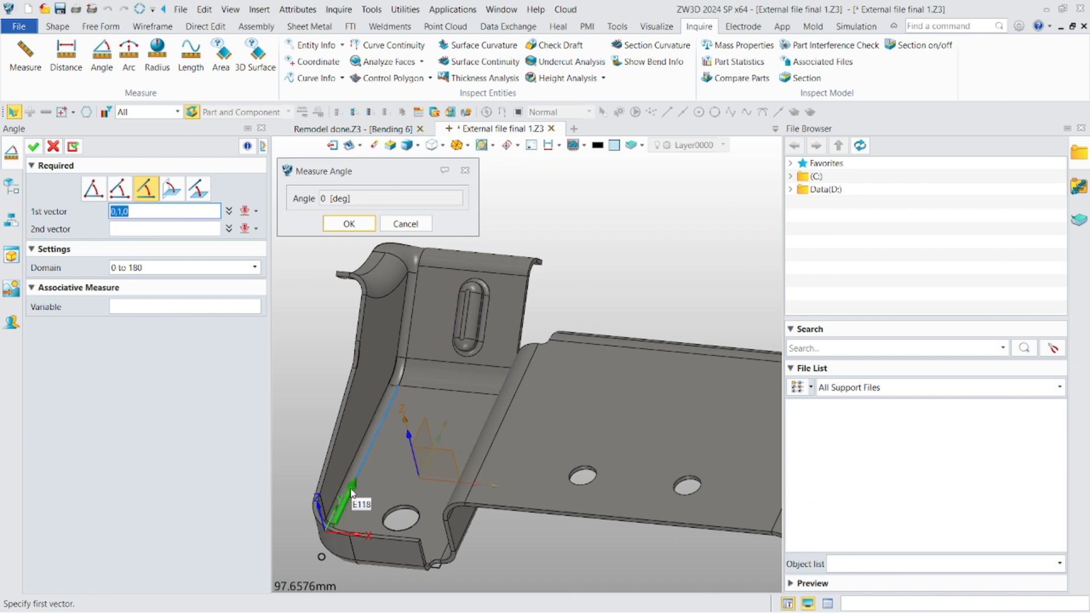
click(410, 333)
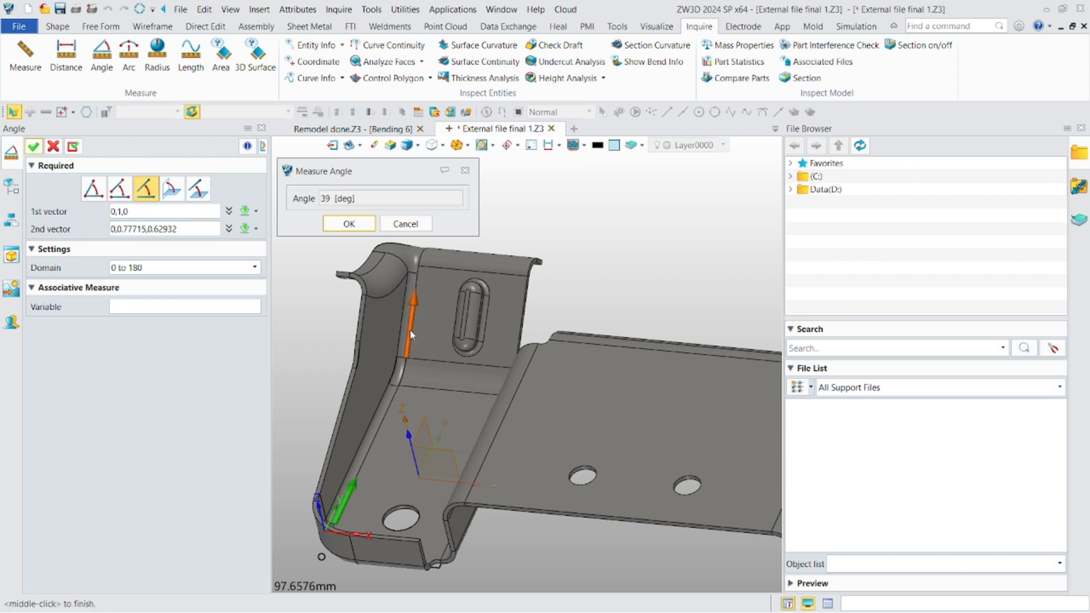
click(343, 224)
Open the Final product part of Progressive dies 2 and examine its overall bracket shape and curved corner flange.
middle_drag(397, 267, 453, 343)
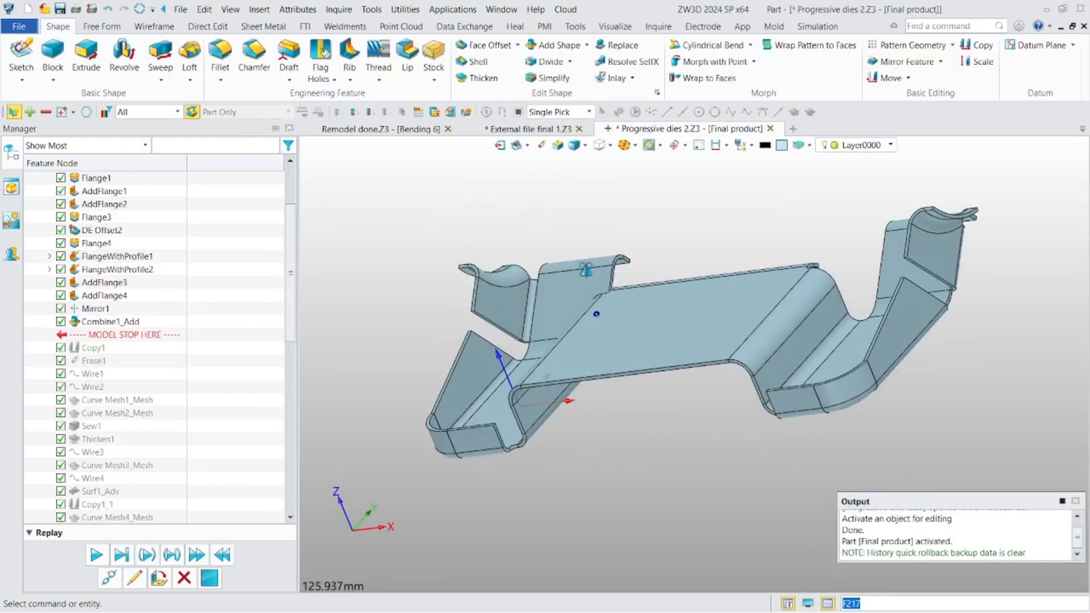
middle_drag(500, 358, 627, 328)
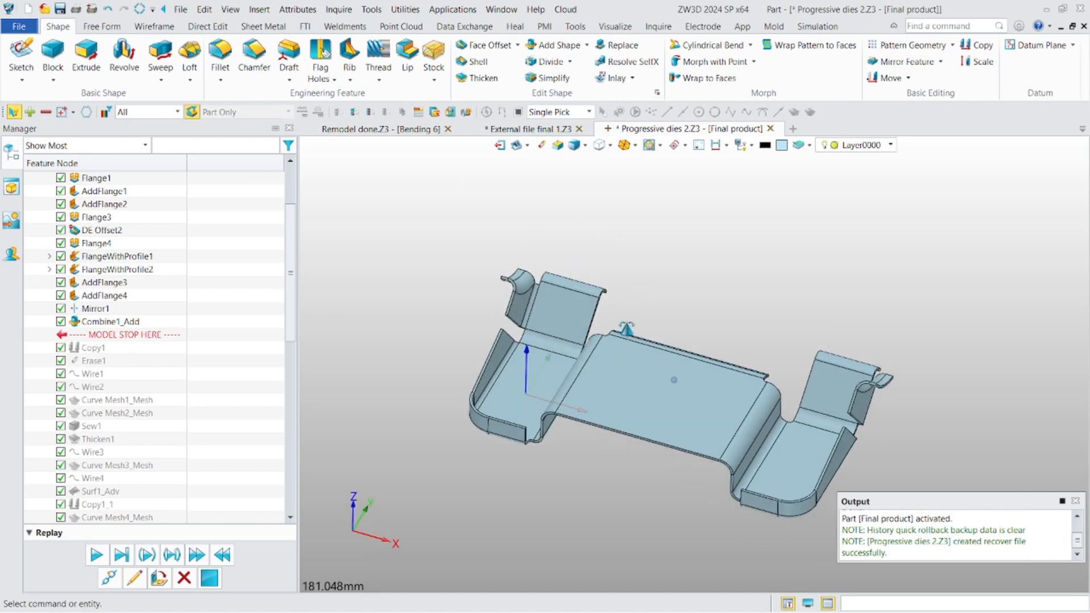
scroll(593, 348, up, 3)
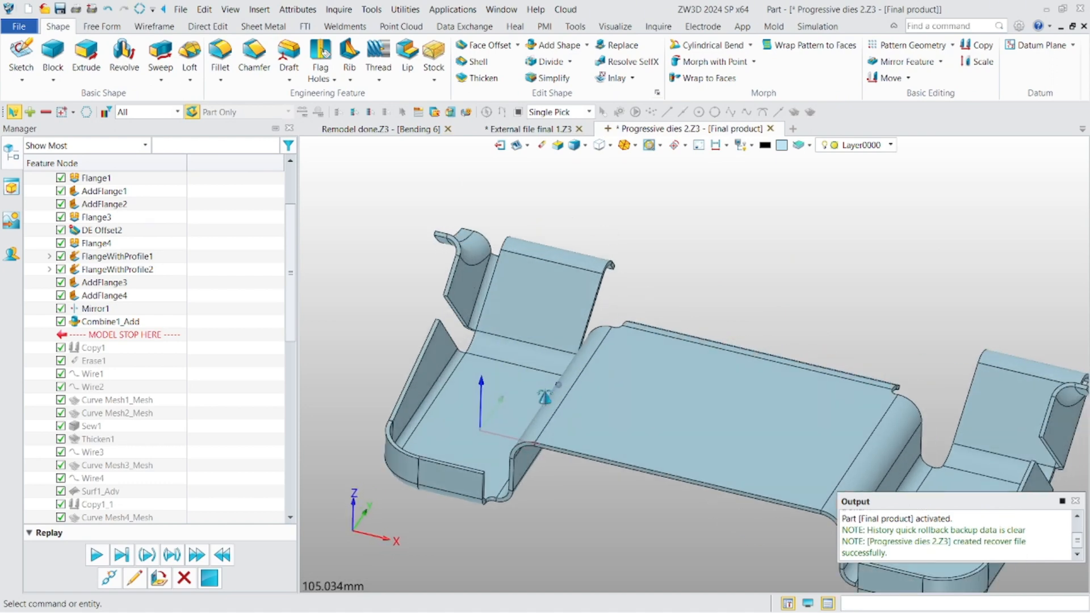
middle_drag(545, 397, 548, 356)
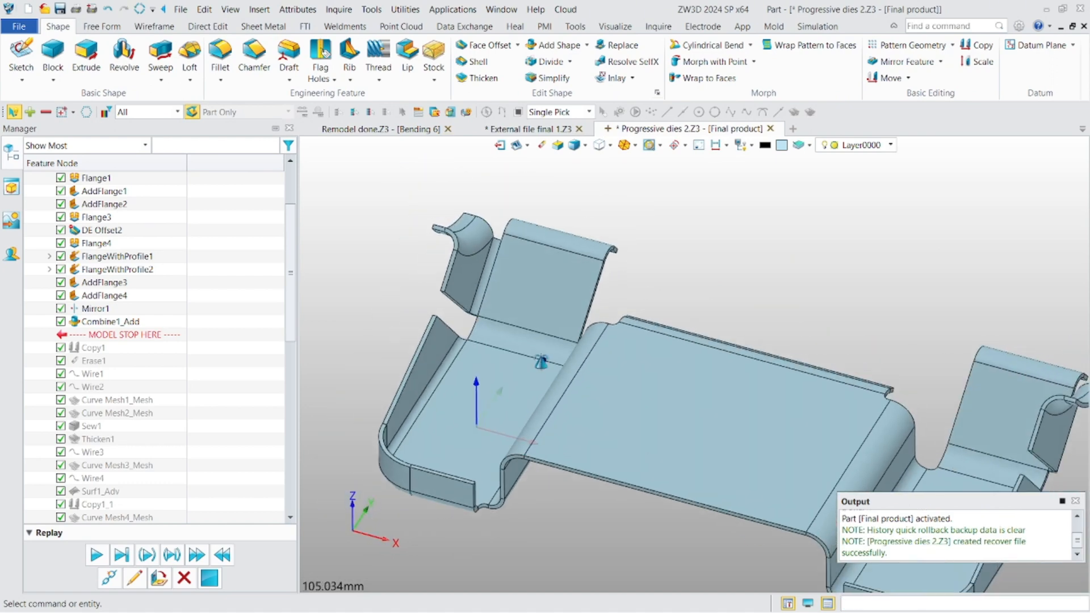
scroll(542, 358, up, 2)
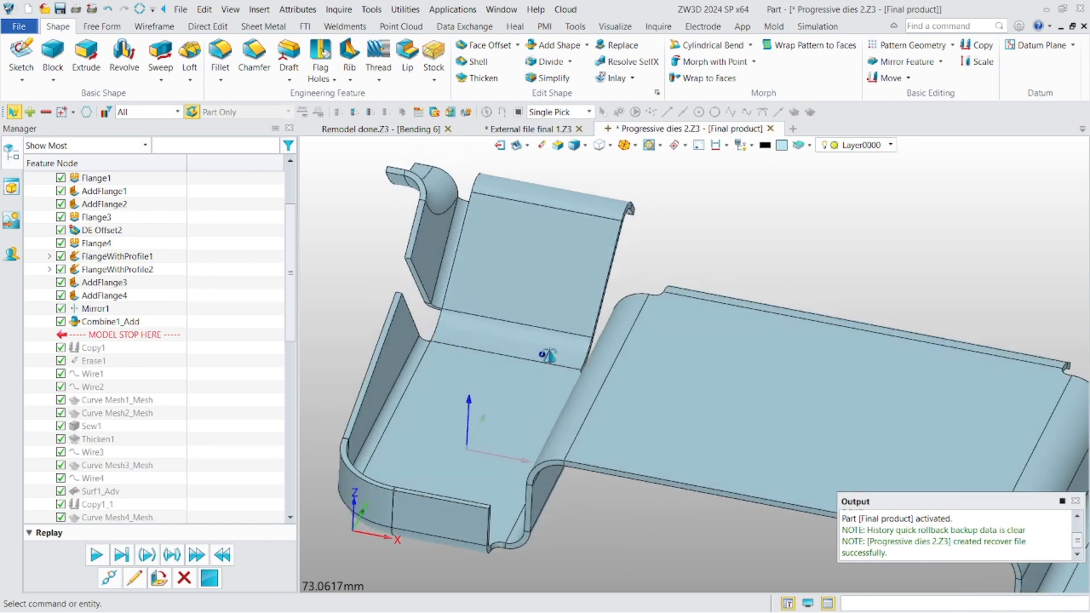
scroll(119, 239, up, 2)
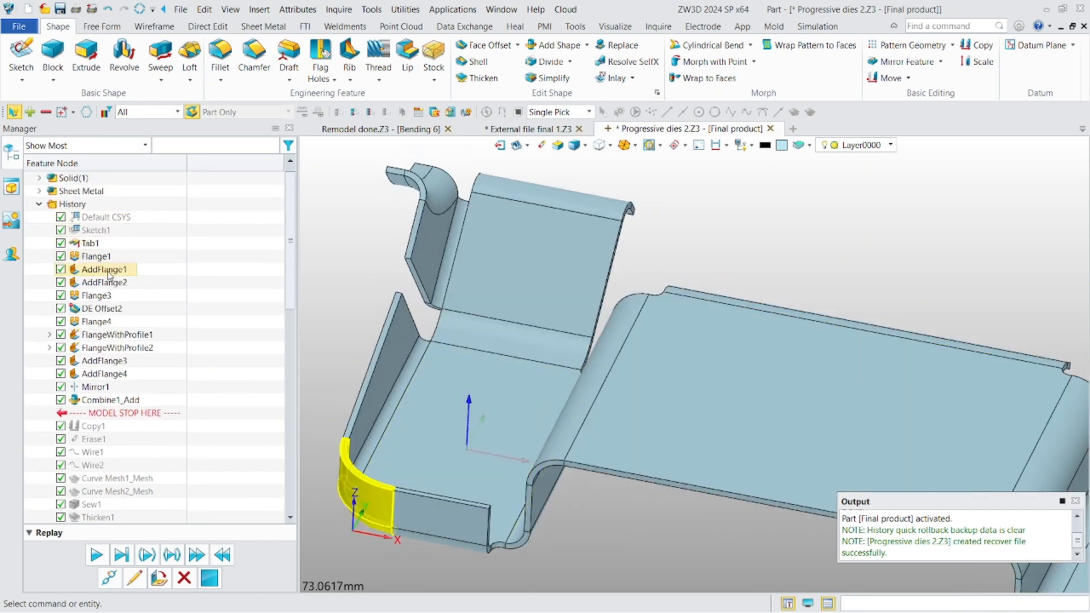
scroll(443, 306, up, 3)
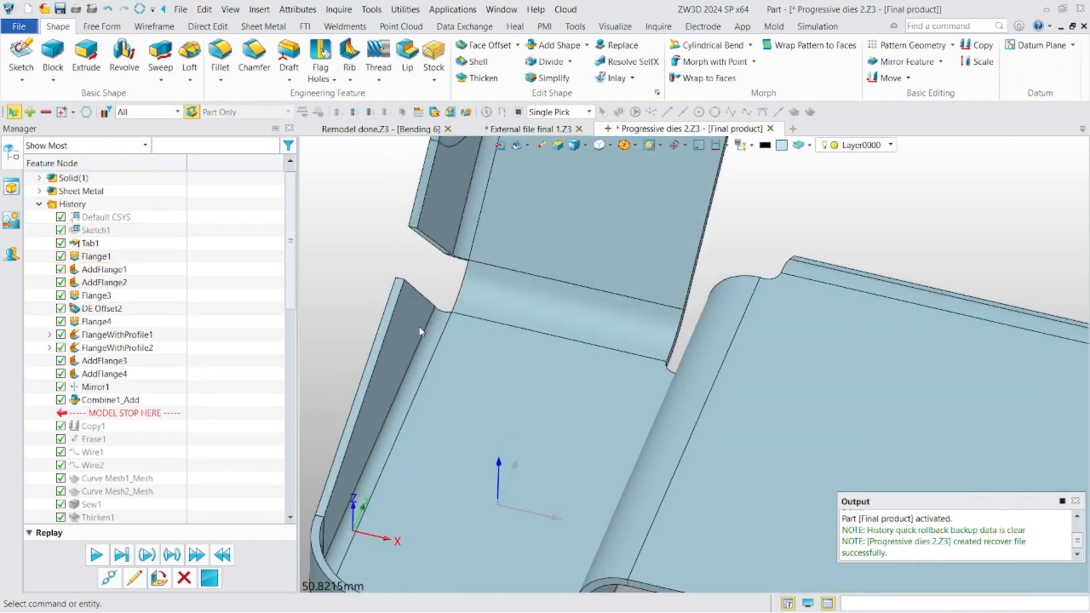
Inspect the gap between the leg's side flange and end wall flange, including the bend below the end wall.
right_drag(442, 302, 458, 315)
scroll(459, 316, down, 1)
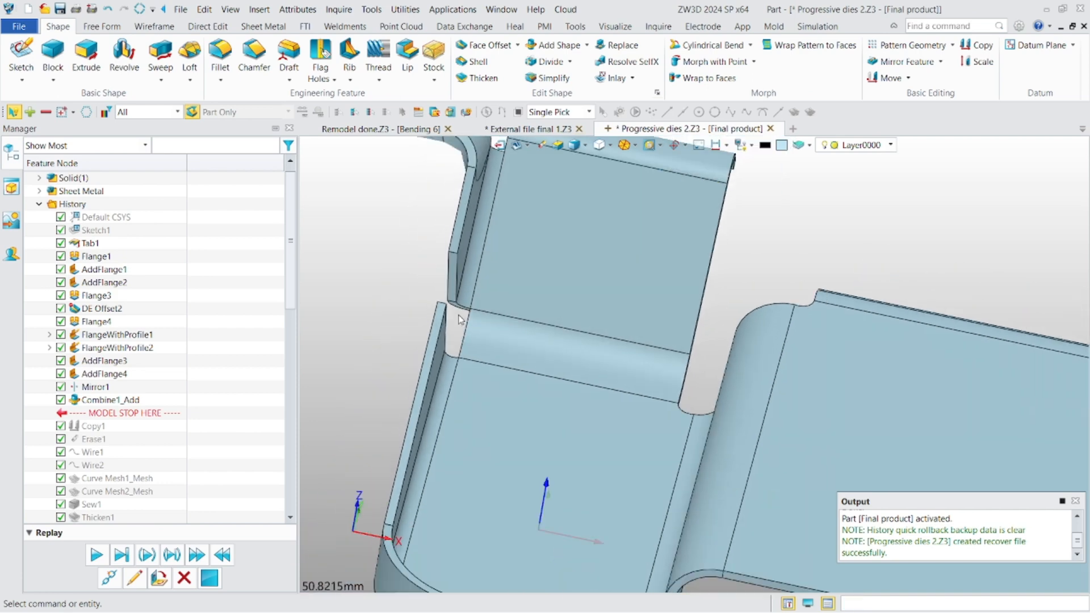
middle_drag(459, 315, 465, 386)
right_drag(484, 254, 469, 296)
scroll(505, 283, down, 2)
middle_drag(504, 271, 504, 322)
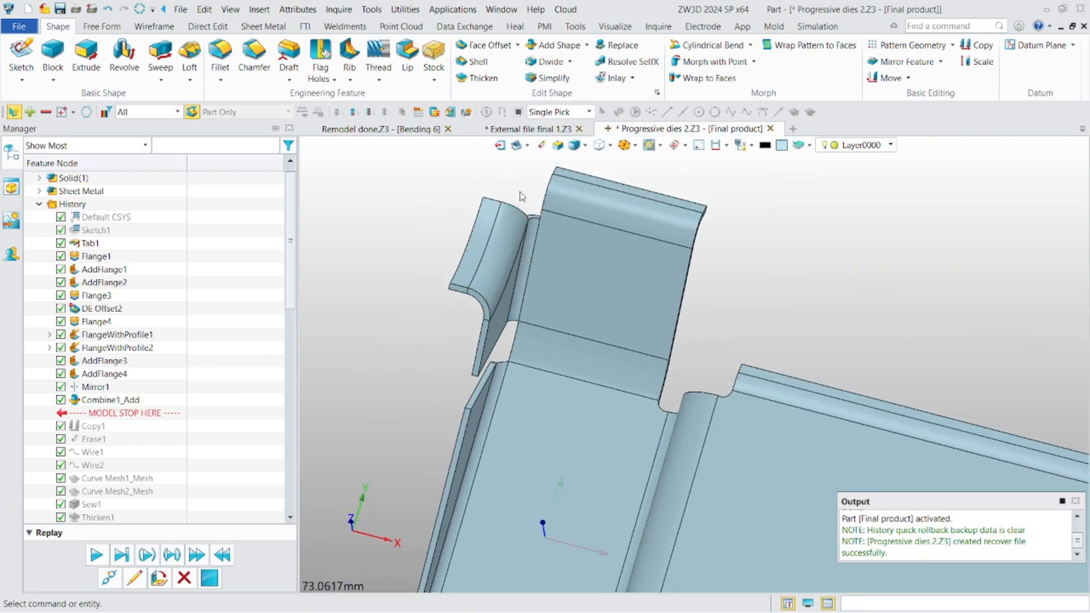
Examine the curled side flange and rolled upper edge of the end wall from several angles.
scroll(520, 192, up, 1)
right_drag(520, 193, 542, 232)
scroll(543, 280, up, 1)
scroll(542, 281, down, 1)
right_drag(543, 281, 480, 271)
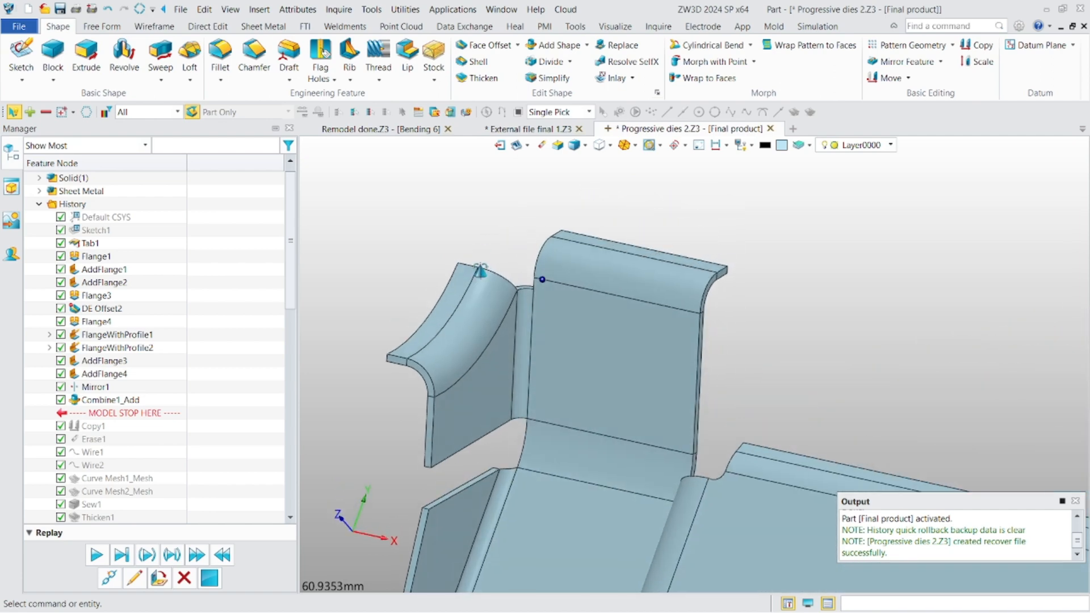
scroll(502, 283, up, 3)
scroll(503, 282, down, 9)
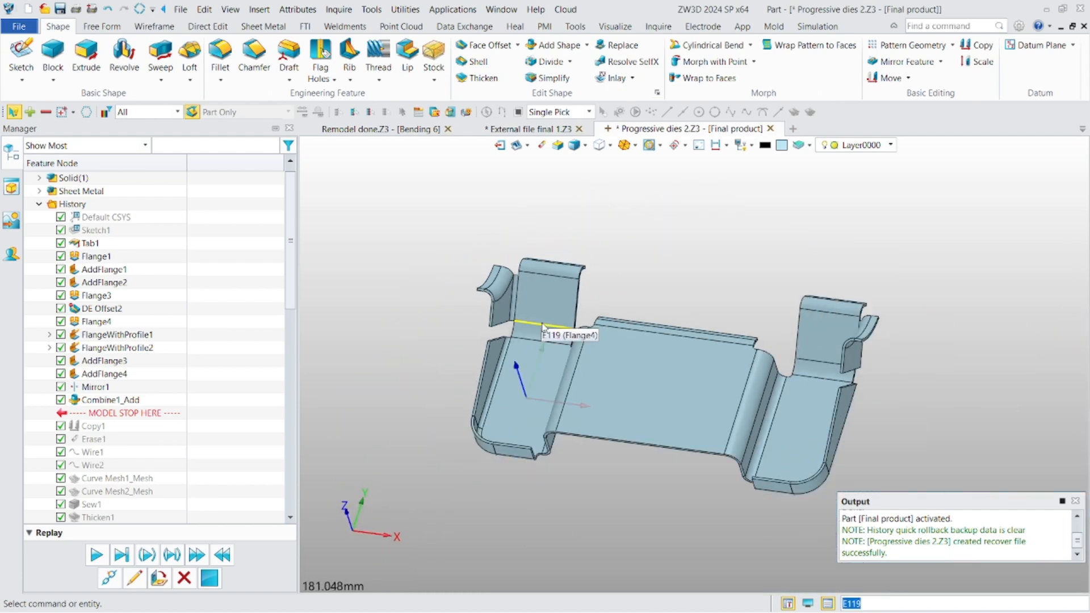
right_drag(537, 319, 550, 303)
scroll(581, 280, up, 3)
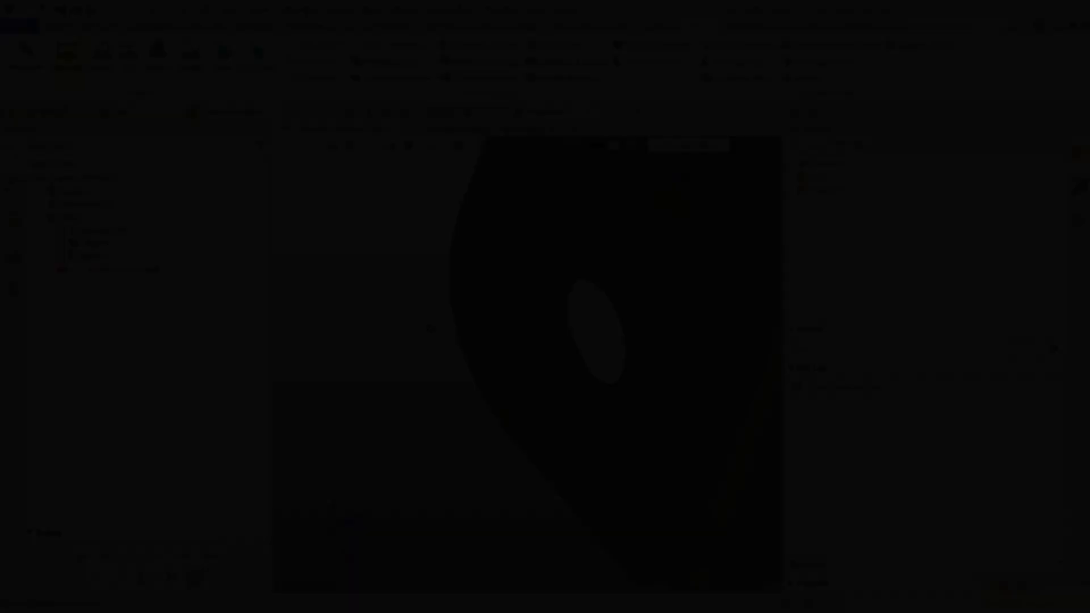
Measure the distance across the External file final 1 leg base, from the side flange bend line to the opposite bend line.
scroll(490, 327, down, 2)
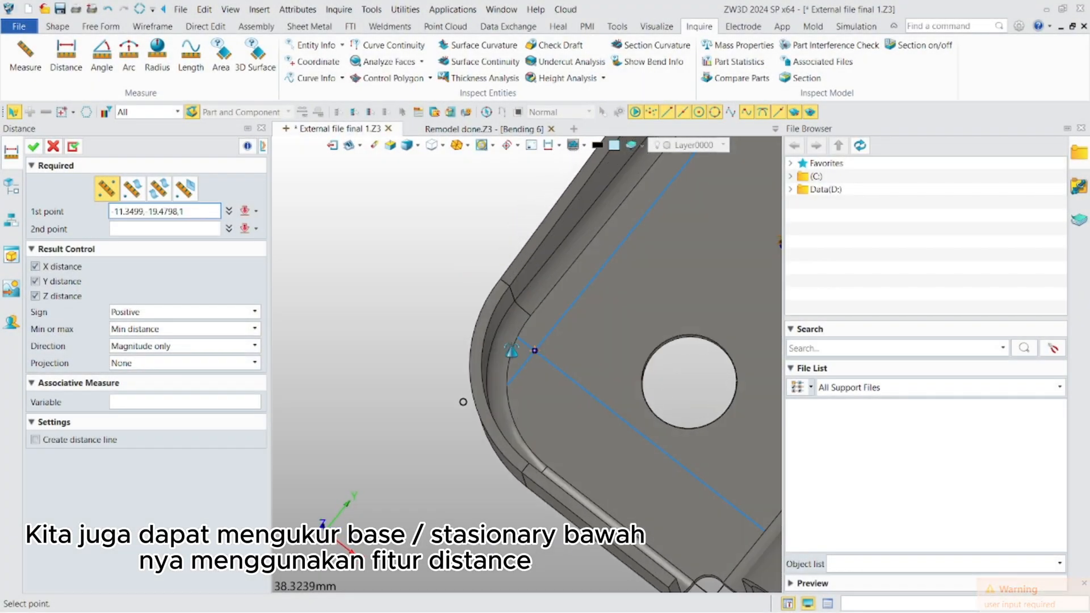
click(556, 298)
click(597, 320)
scroll(597, 321, down, 2)
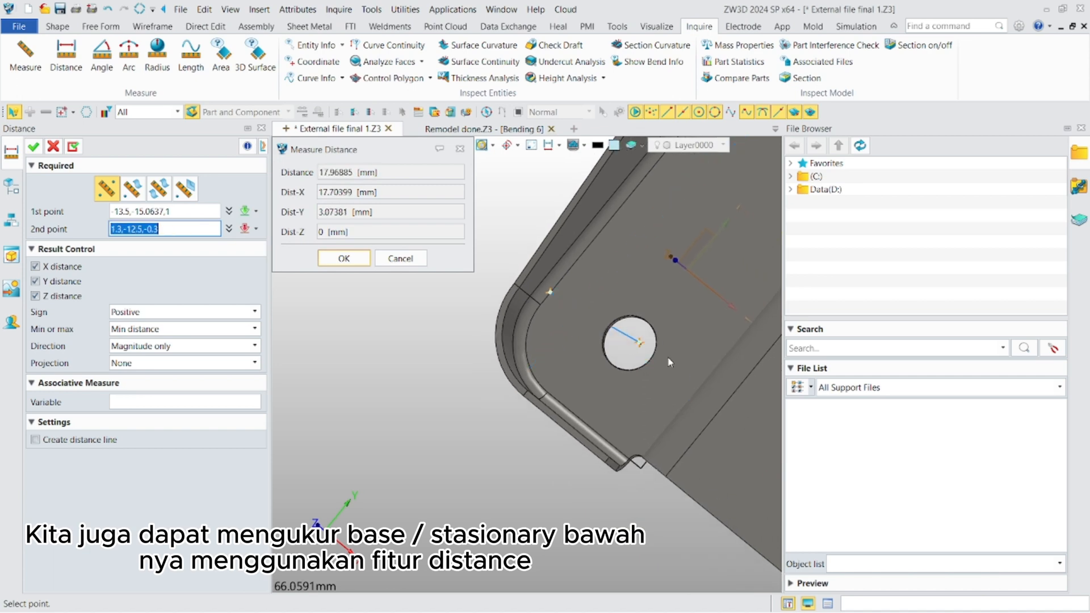
right_drag(672, 362, 704, 377)
scroll(704, 398, up, 2)
click(702, 394)
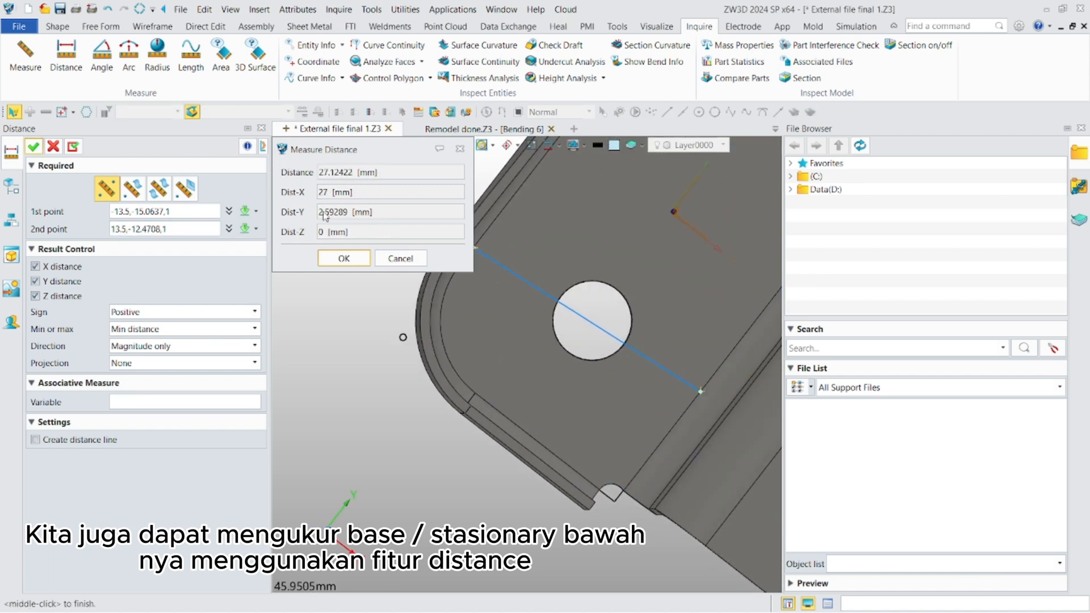
click(342, 258)
Sketch an origin-centred rectangle 27 mm wide and 44 mm high in Part002.
key(alt+Tab)
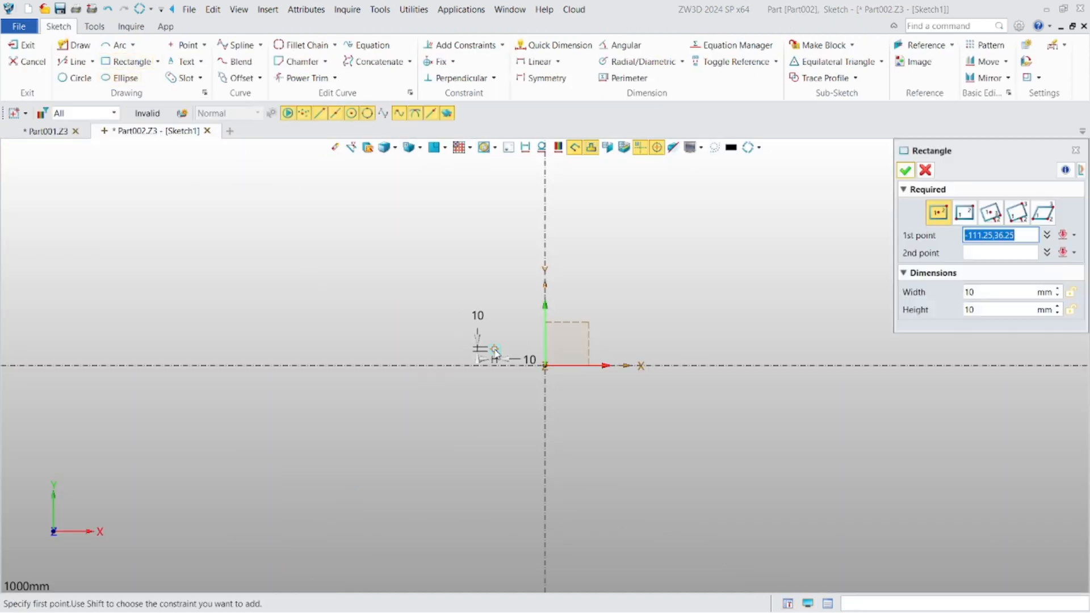
scroll(495, 351, up, 3)
click(592, 365)
scroll(377, 231, down, 1)
Switch to External file final 1 and add a PMI radial dimension to the inner corner arc of the leg base.
key(alt+Tab)
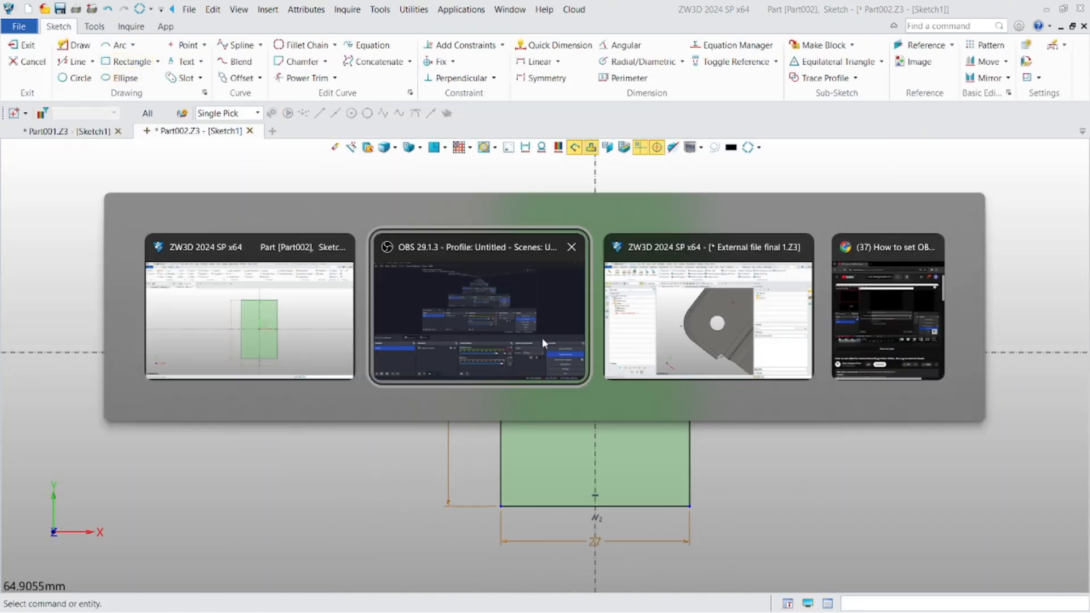
key(alt+Tab)
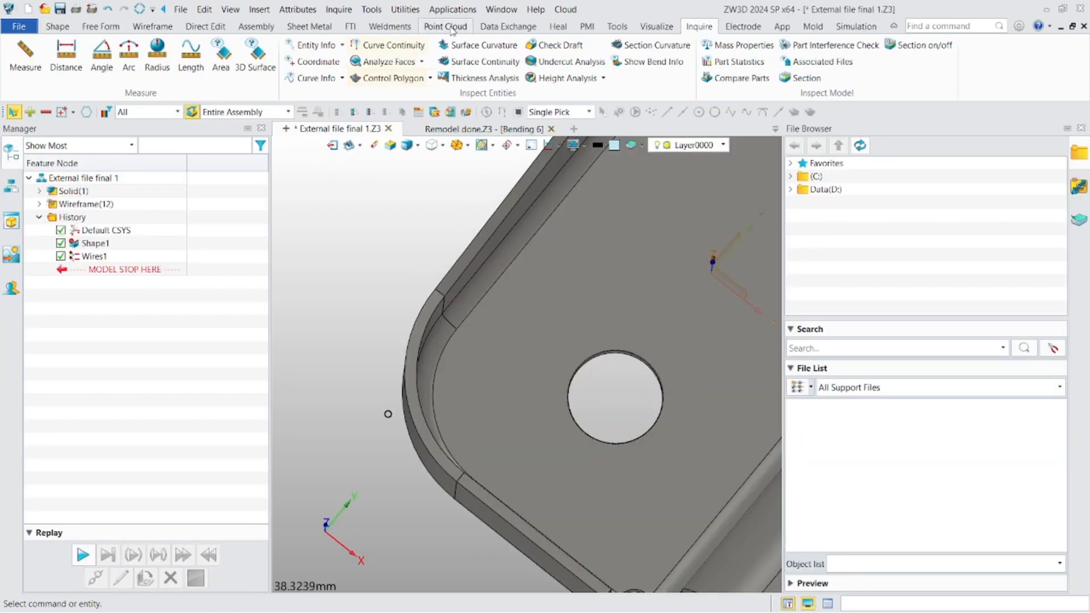
click(585, 26)
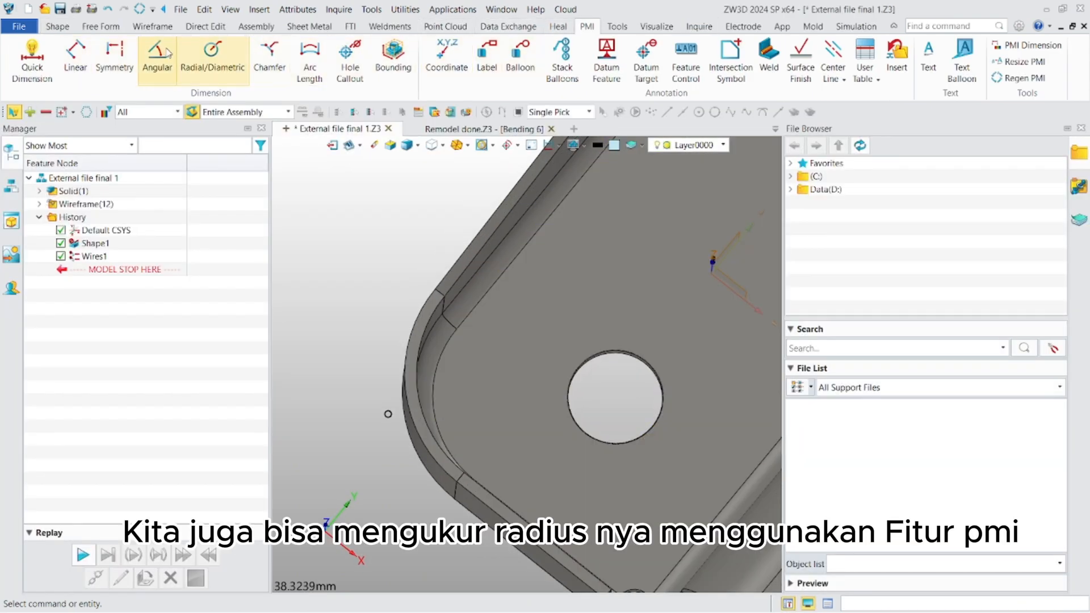
click(228, 59)
scroll(464, 375, up, 3)
click(416, 384)
scroll(416, 383, up, 2)
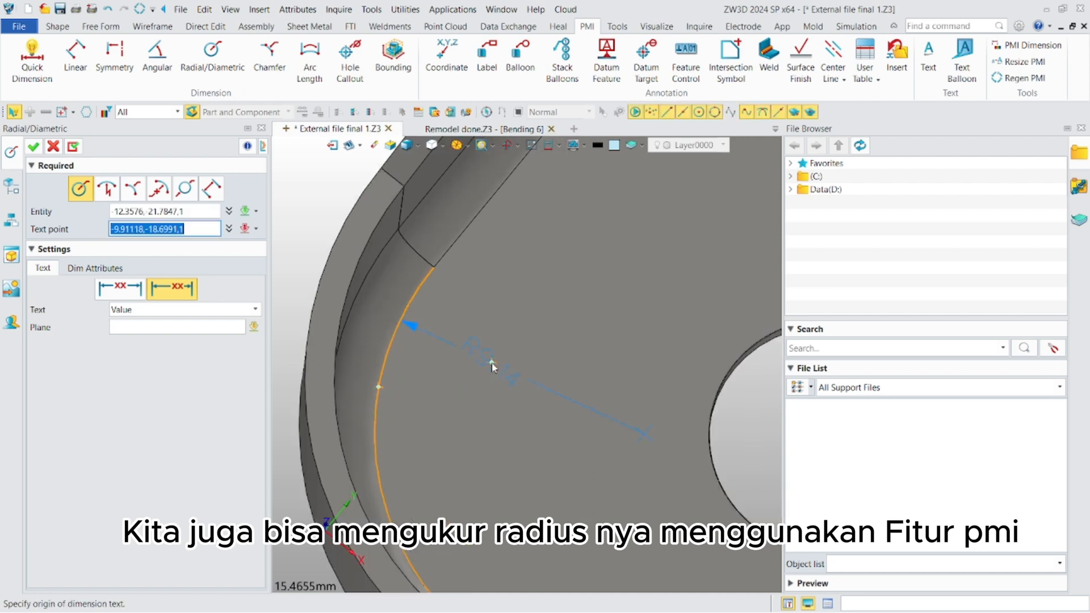
click(486, 361)
click(33, 147)
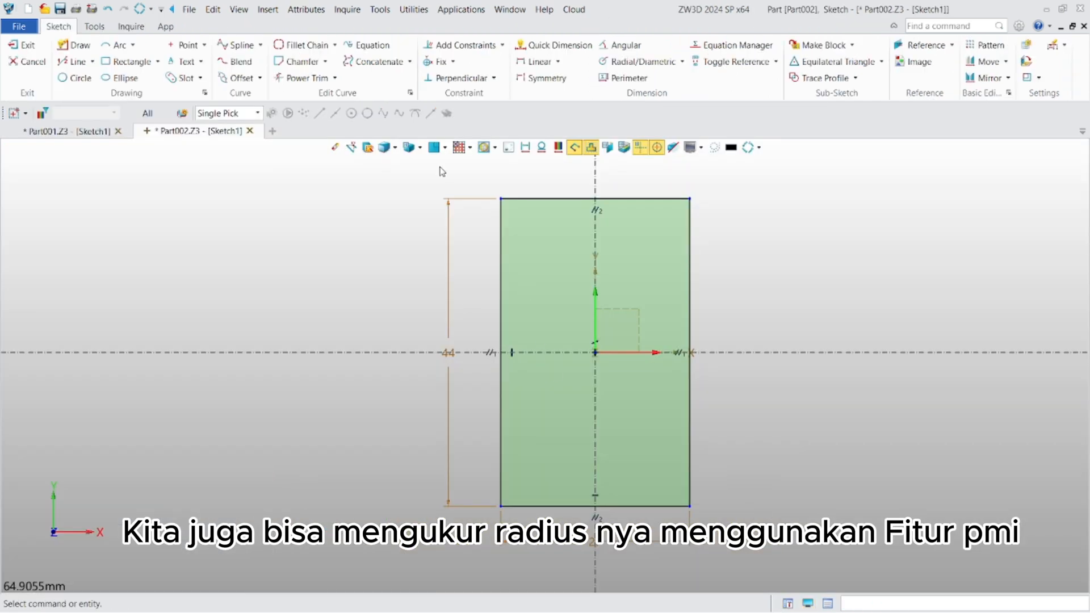
Fillet the lower-left corner of the rectangle in the Part002 sketch with a 9.1 mm radius.
click(335, 45)
click(330, 67)
scroll(346, 136, down, 1)
middle_drag(503, 371, 526, 341)
click(497, 357)
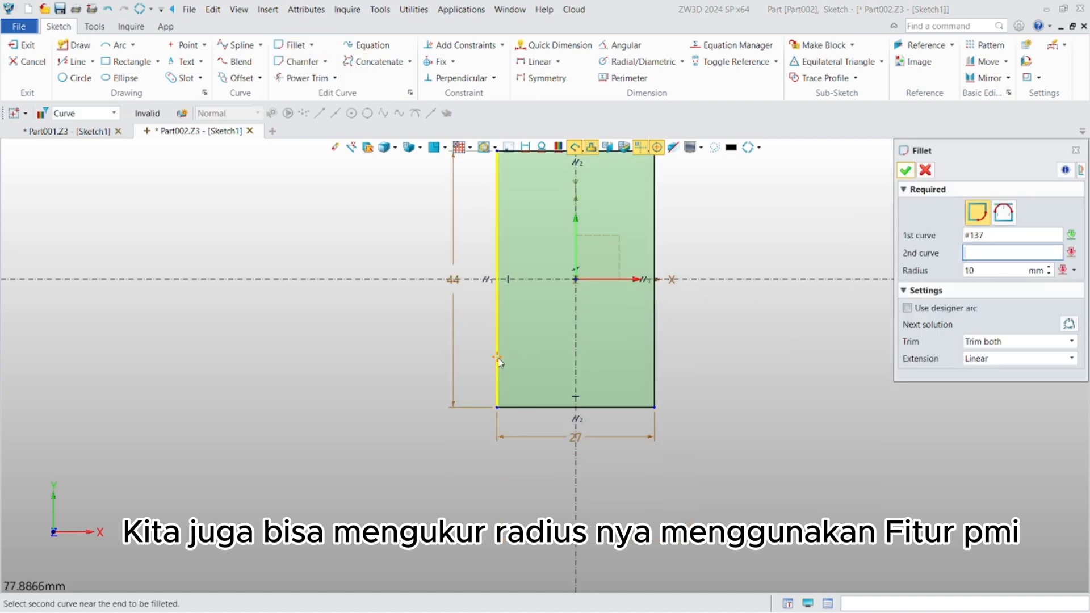
click(527, 407)
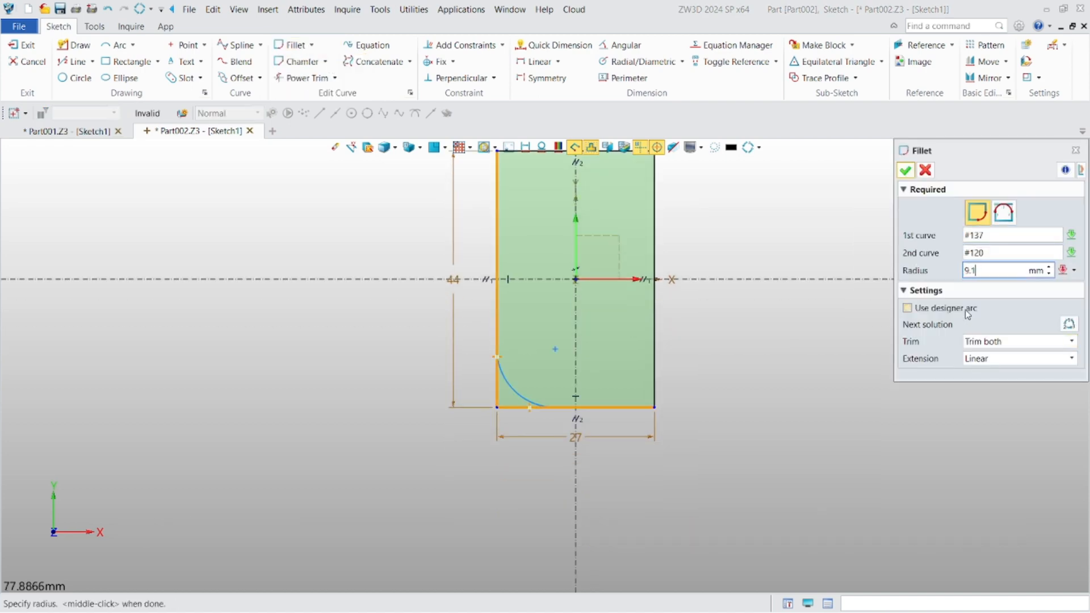
key(Return)
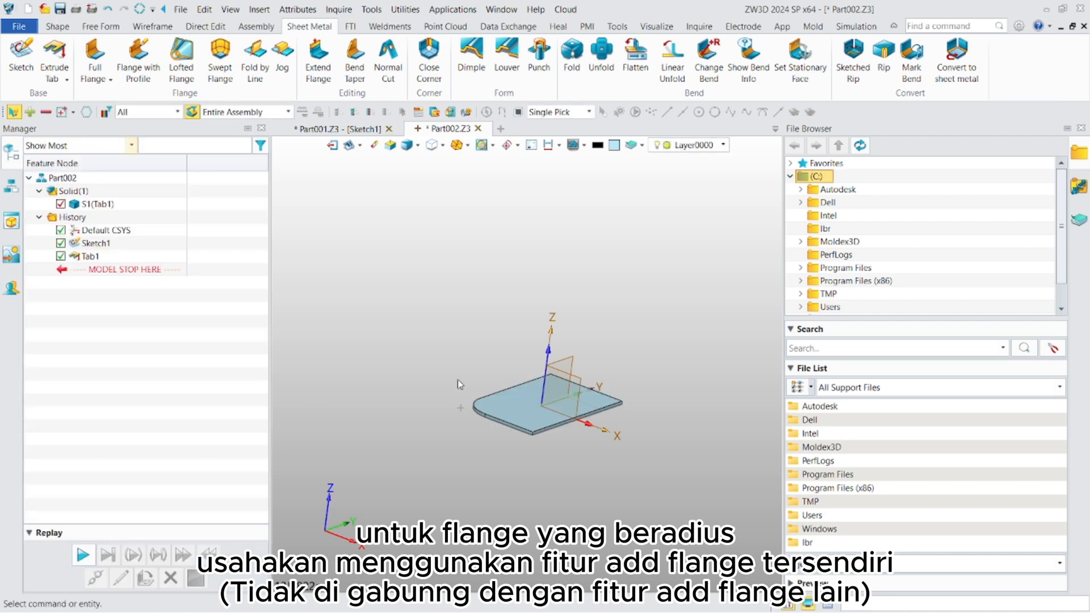
Add a 90-degree full flange along the tab's rounded corner edge, with a custom bend radius and a shorter flange length.
scroll(457, 379, up, 3)
click(110, 79)
click(127, 119)
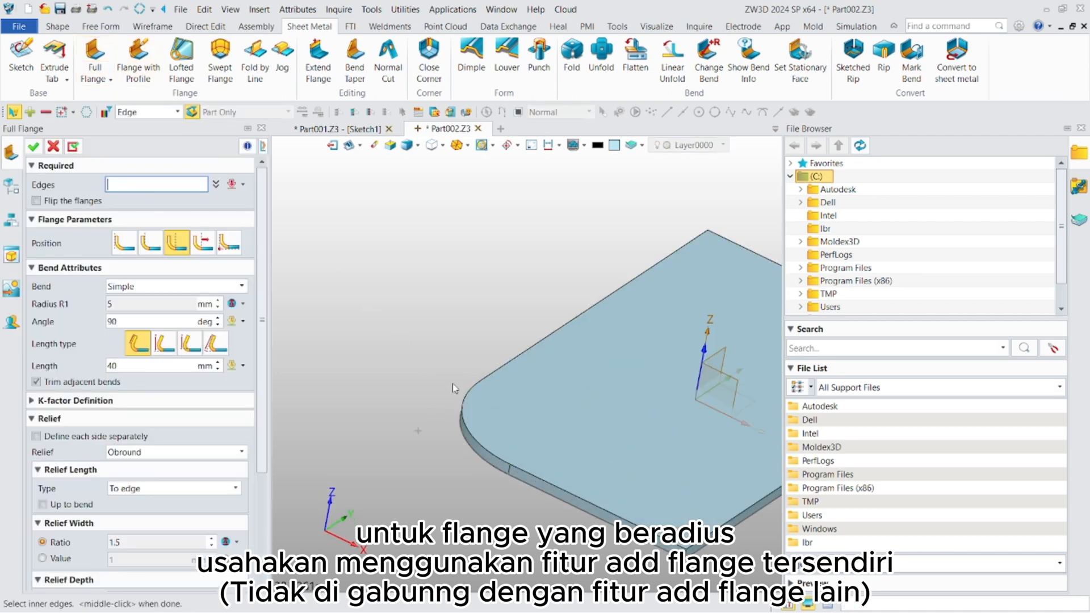
click(464, 406)
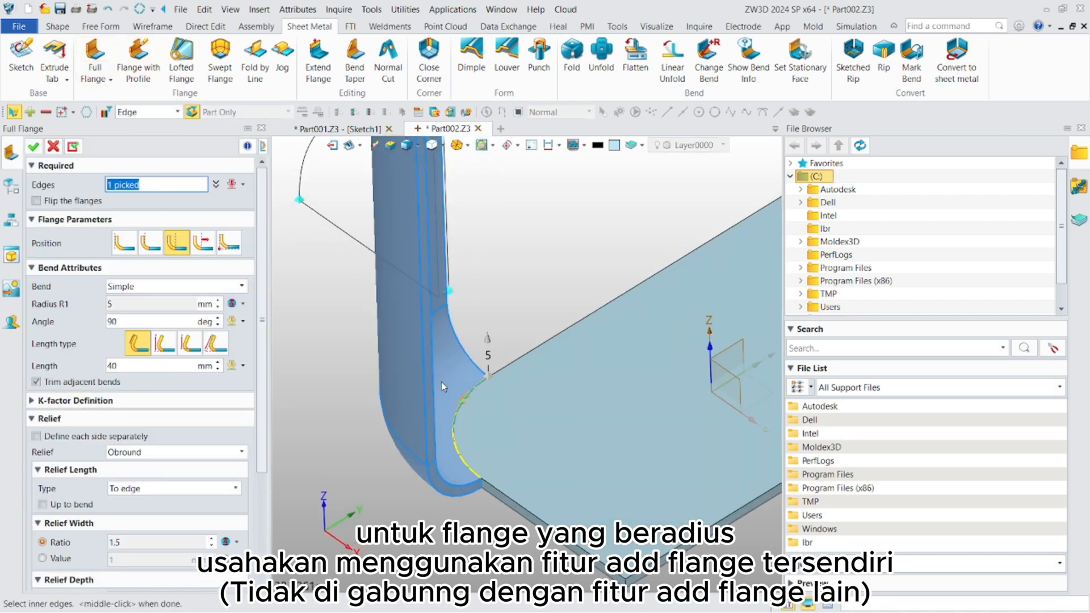
click(244, 306)
click(233, 317)
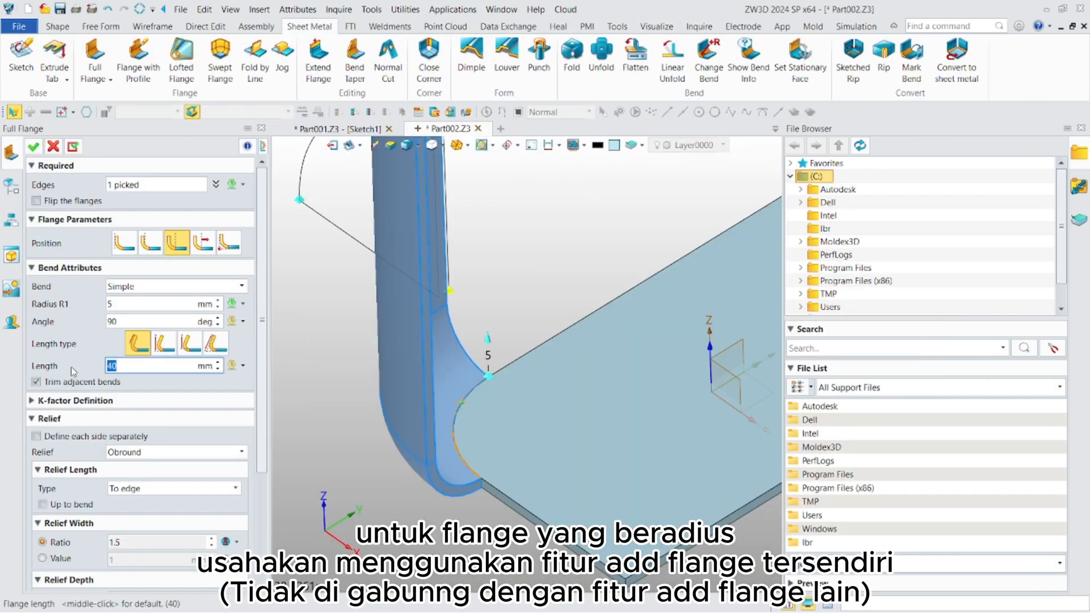
click(123, 304)
text(5)
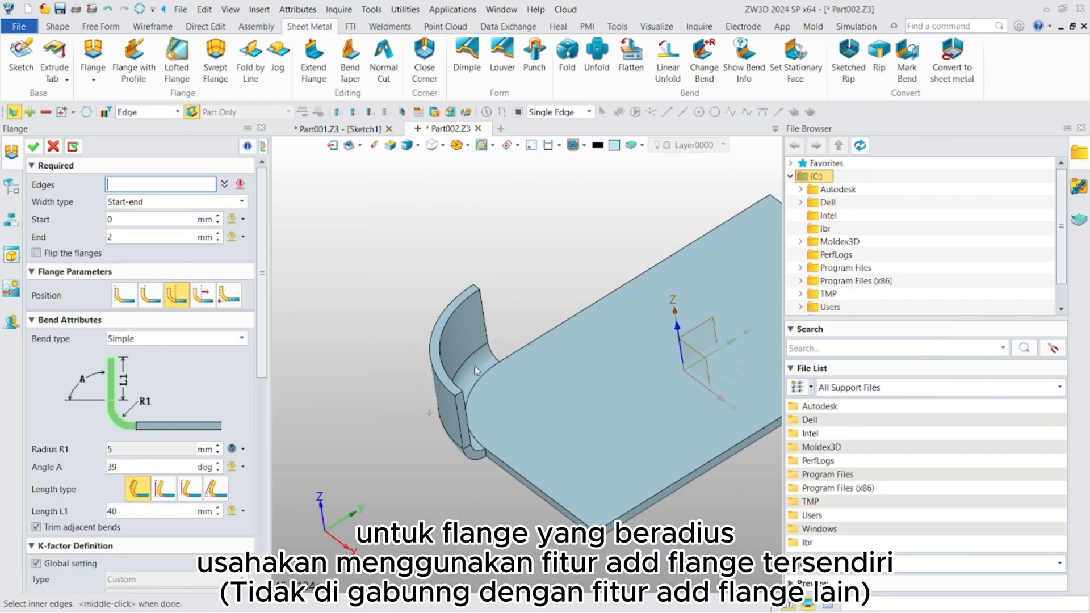
Set the straight-edge flange's bend radius to 1.6 mm, with a start offset of 2 mm and an end offset of 0 mm.
click(149, 448)
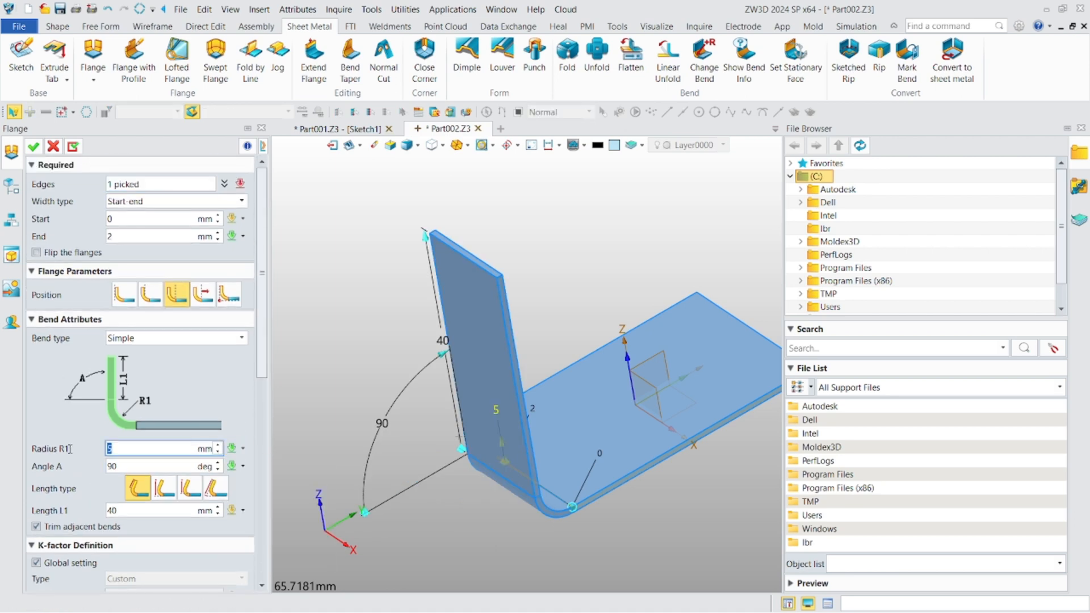
text(1.6)
key(Return)
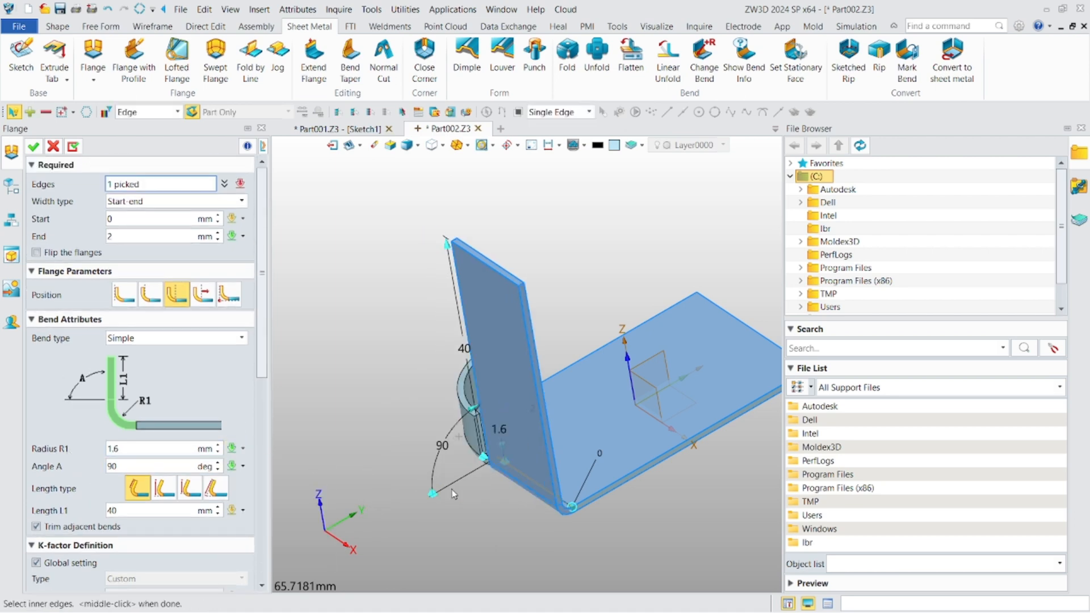
scroll(511, 448, up, 5)
right_drag(511, 318, 525, 365)
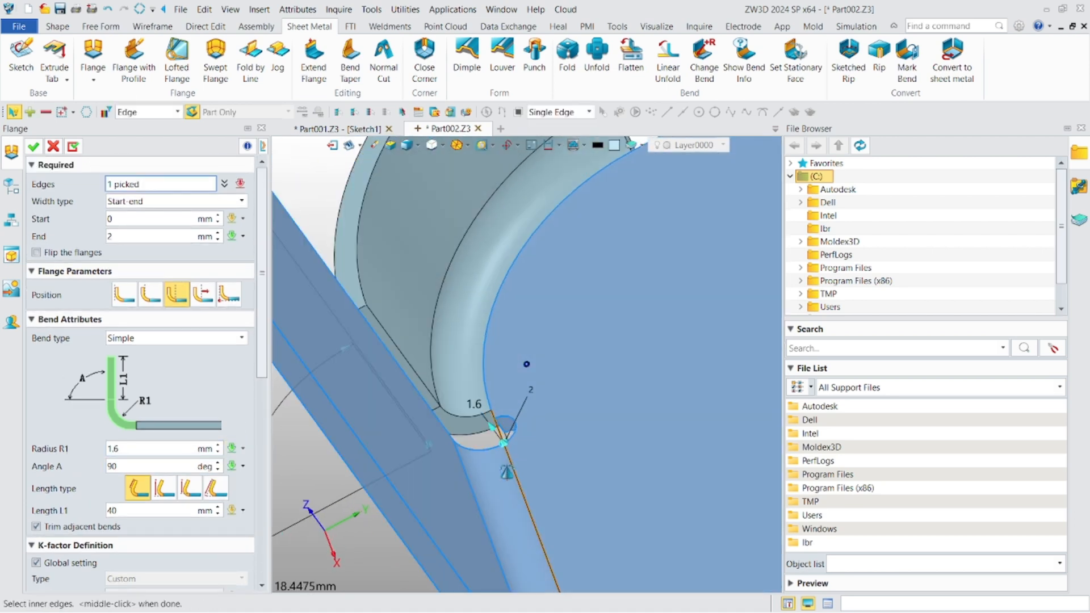
scroll(131, 353, down, 3)
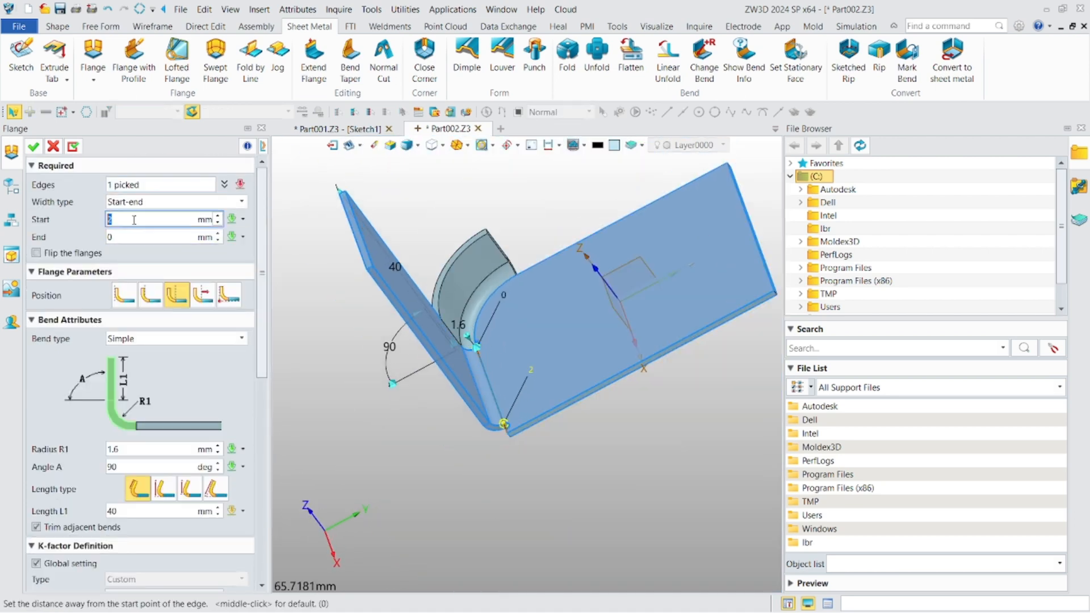
scroll(178, 498, down, 10)
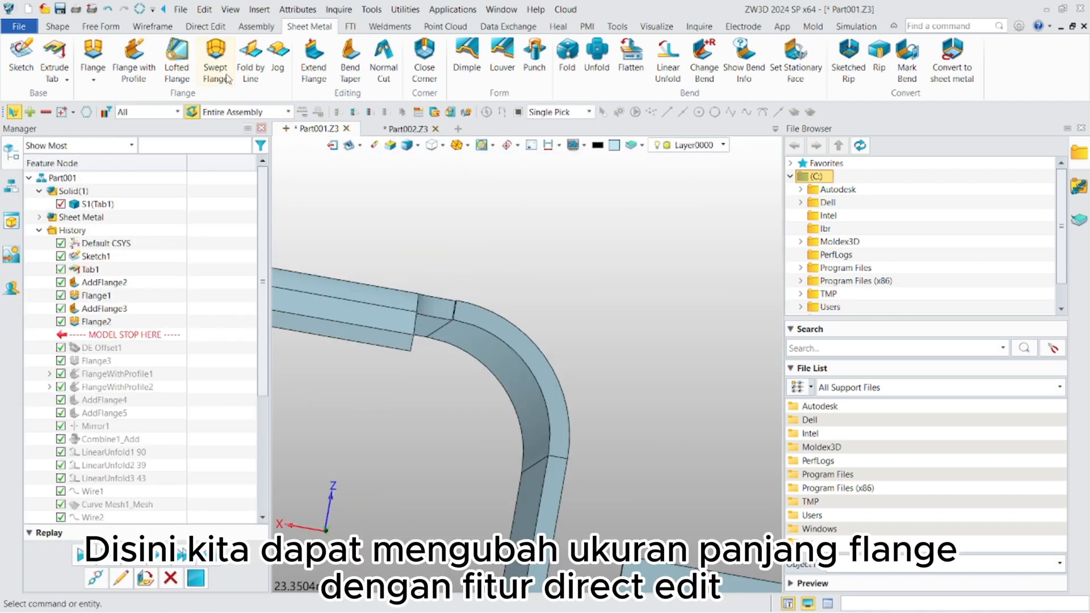
In Part001, offset the curved flange's three connected end faces with DE Face Offset up to the neighbouring flange's corner point.
click(207, 27)
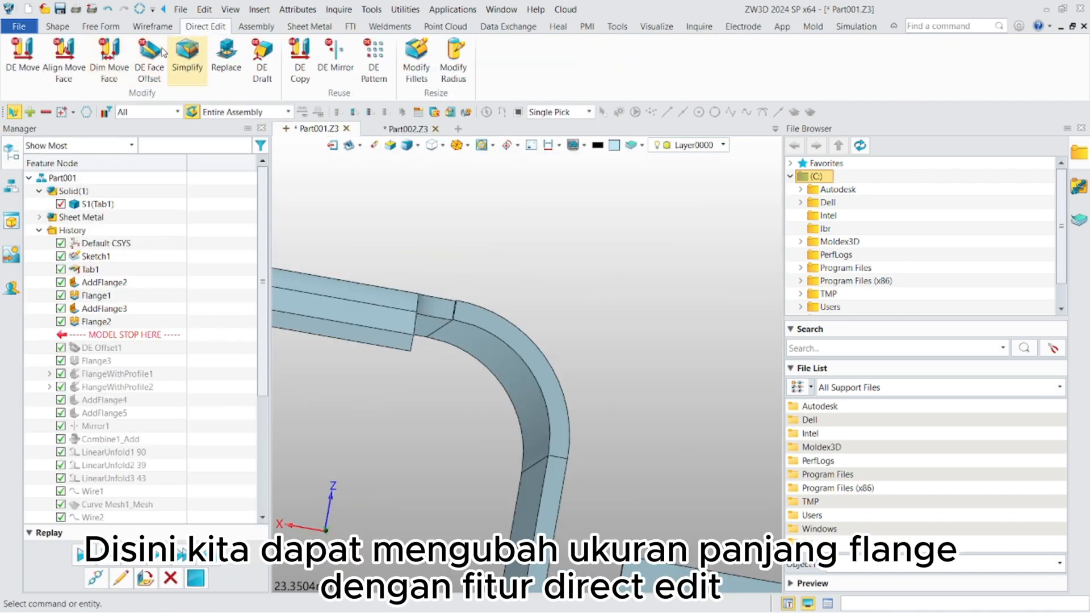
click(149, 60)
right_drag(493, 262, 462, 294)
click(483, 319)
middle_drag(507, 338, 515, 206)
click(544, 519)
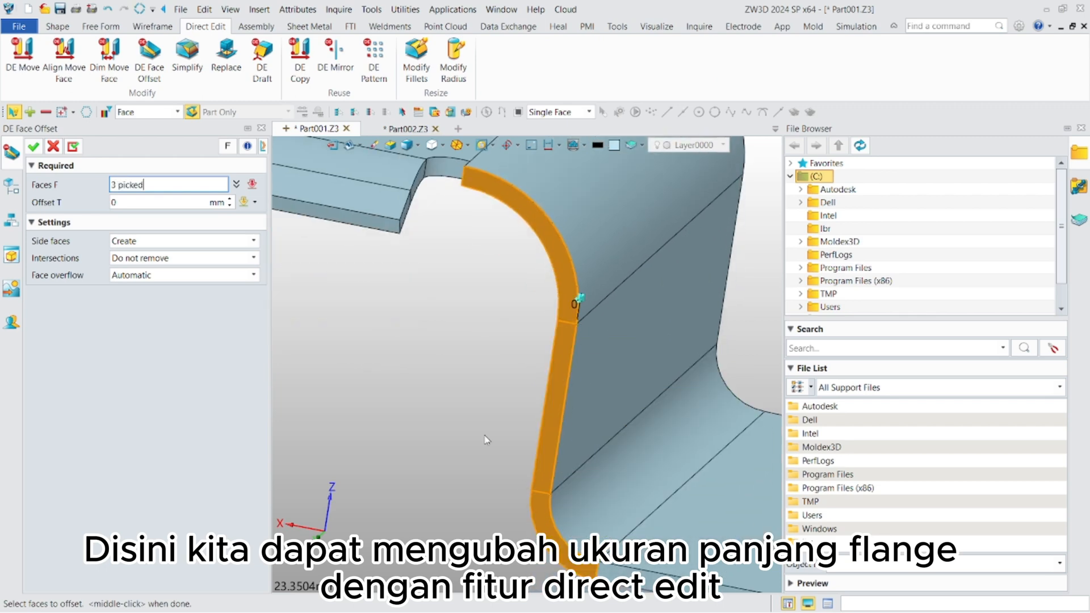
middle_drag(469, 388, 467, 434)
click(254, 202)
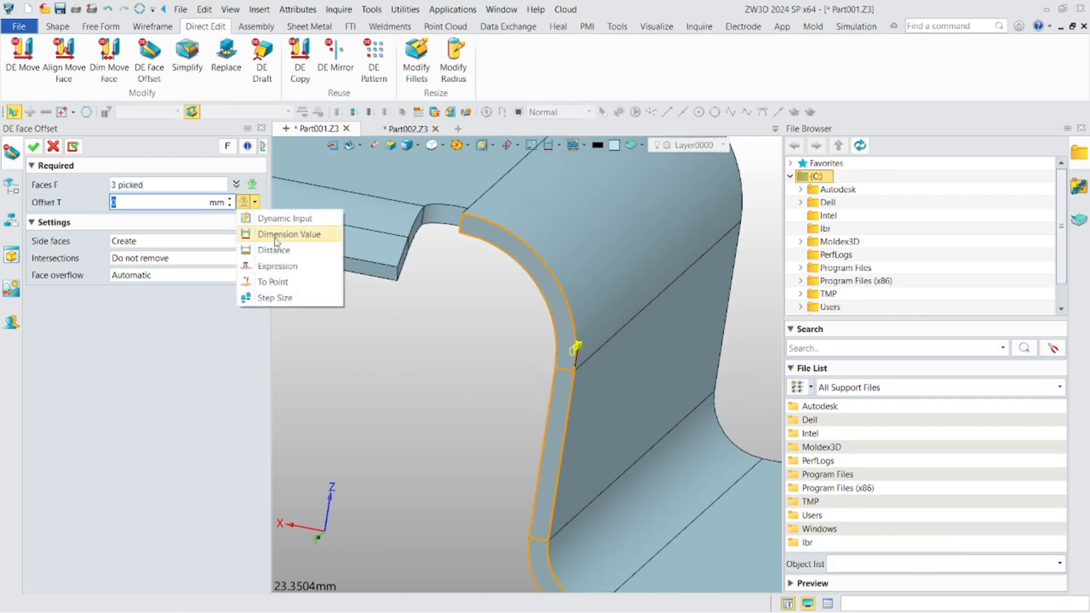
click(281, 273)
middle_drag(469, 242, 482, 282)
mouse_move(482, 282)
right_down()
mouse_move(512, 277)
mouse_move(471, 274)
right_up()
scroll(463, 274, up, 5)
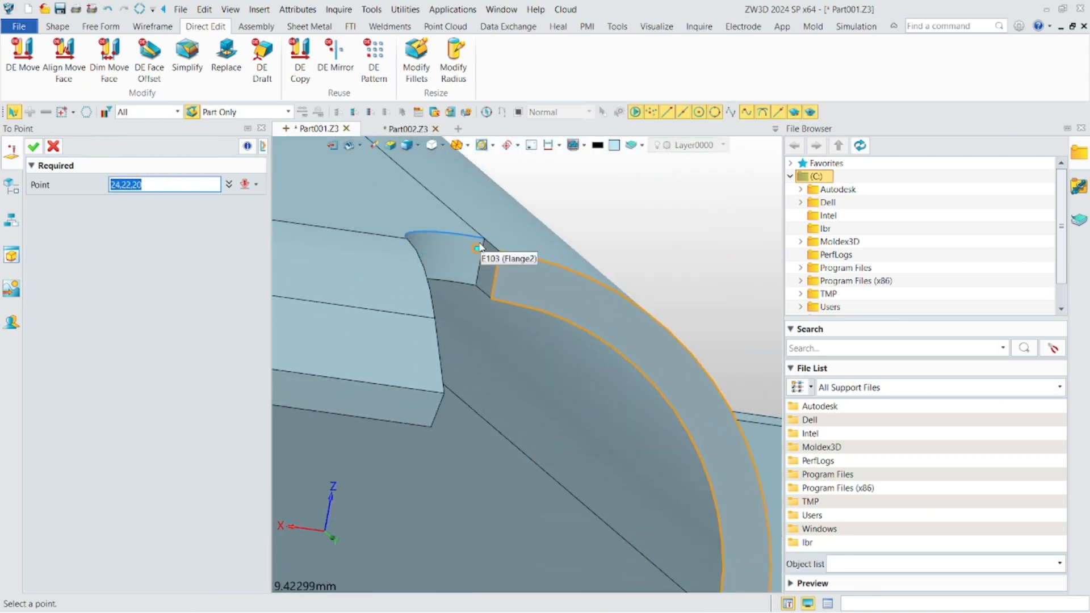
click(482, 239)
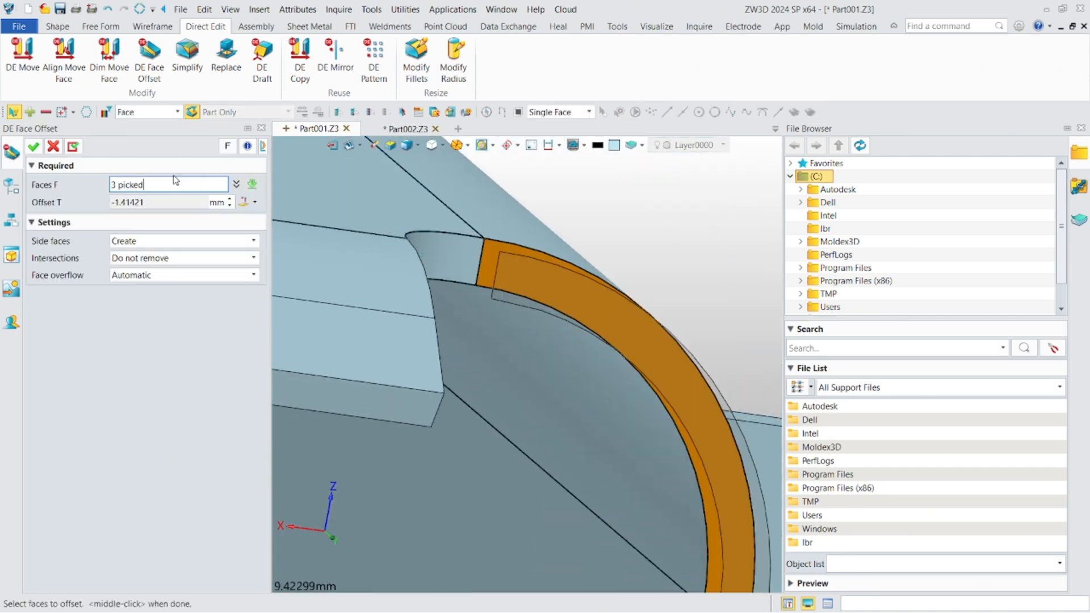
click(33, 148)
scroll(486, 309, down, 1)
right_drag(486, 310, 446, 298)
right_drag(375, 302, 421, 287)
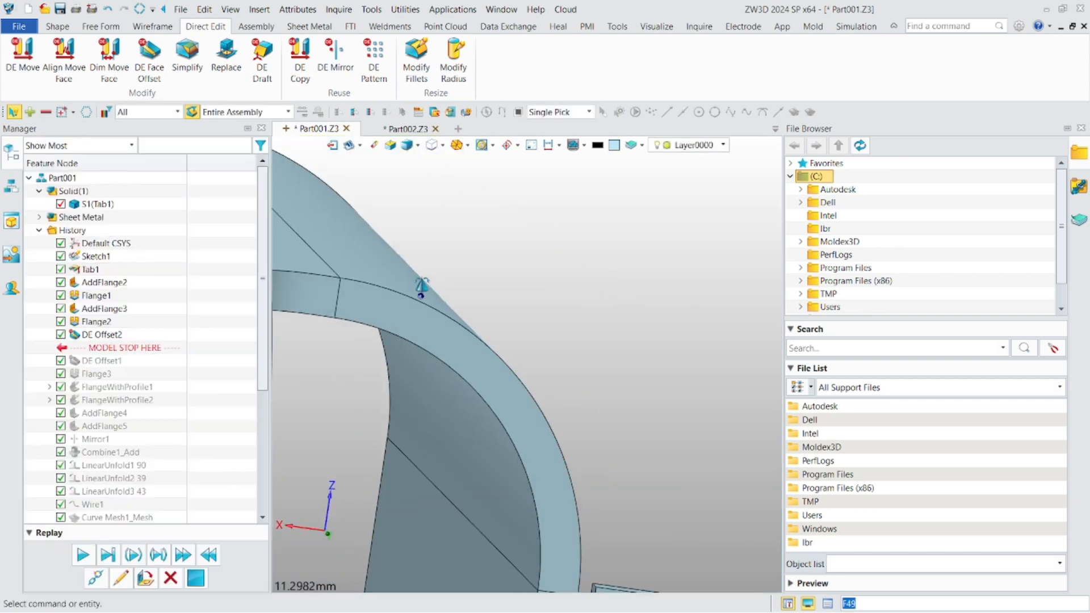
scroll(421, 285, down, 3)
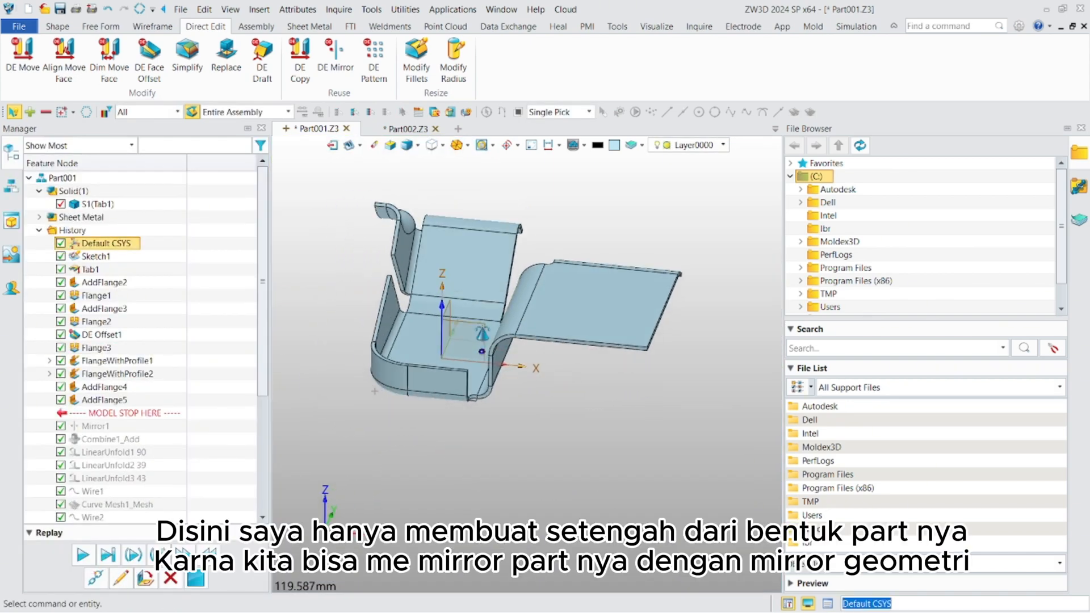
Mirror the half-bracket shape as an associative copy about the narrow end face of the wide flange.
click(57, 27)
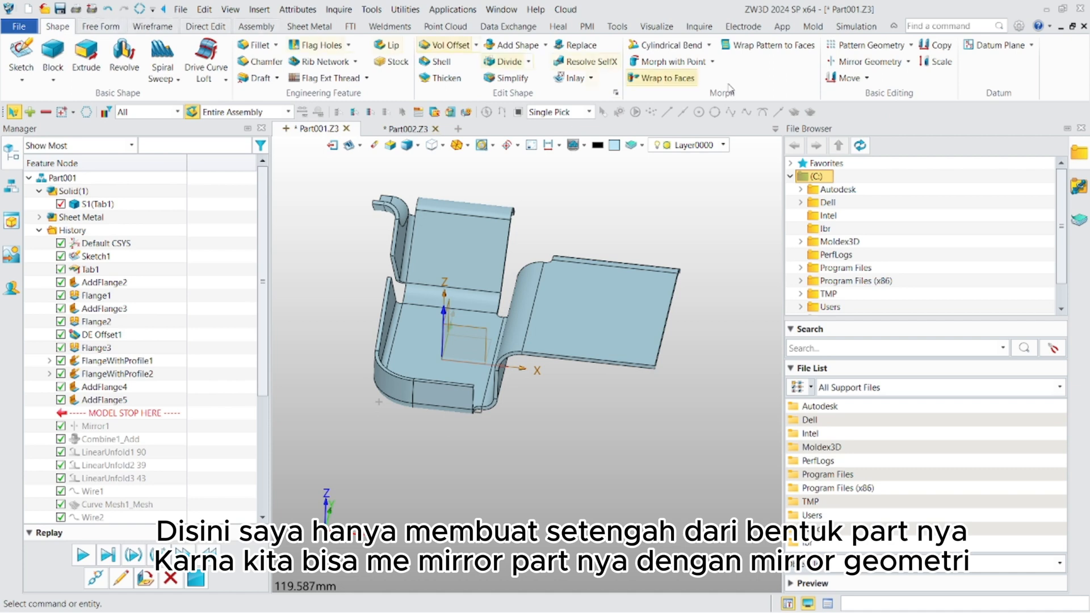
click(869, 61)
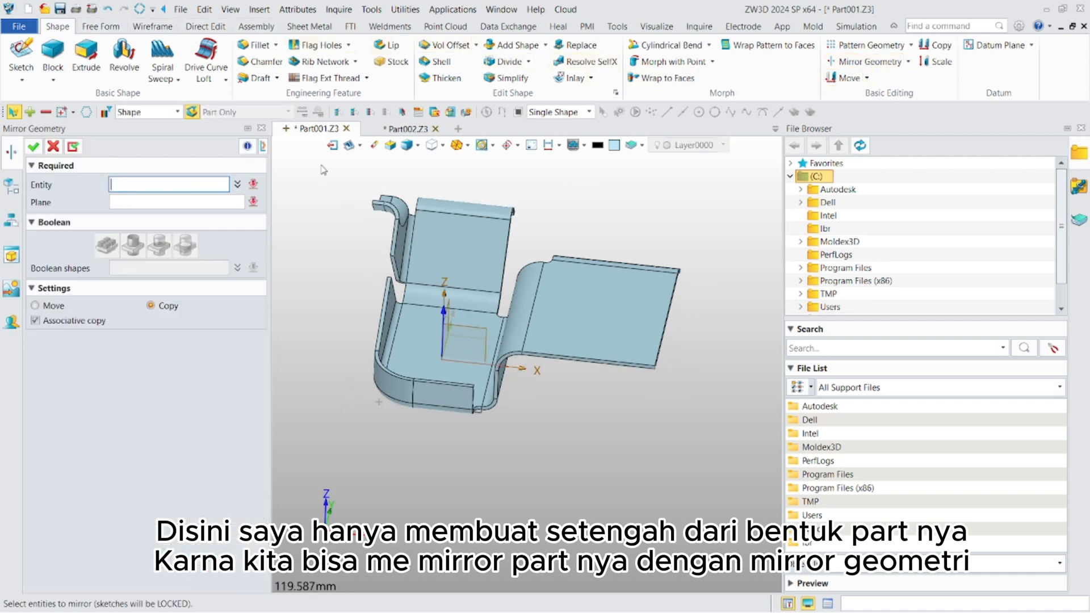
click(141, 111)
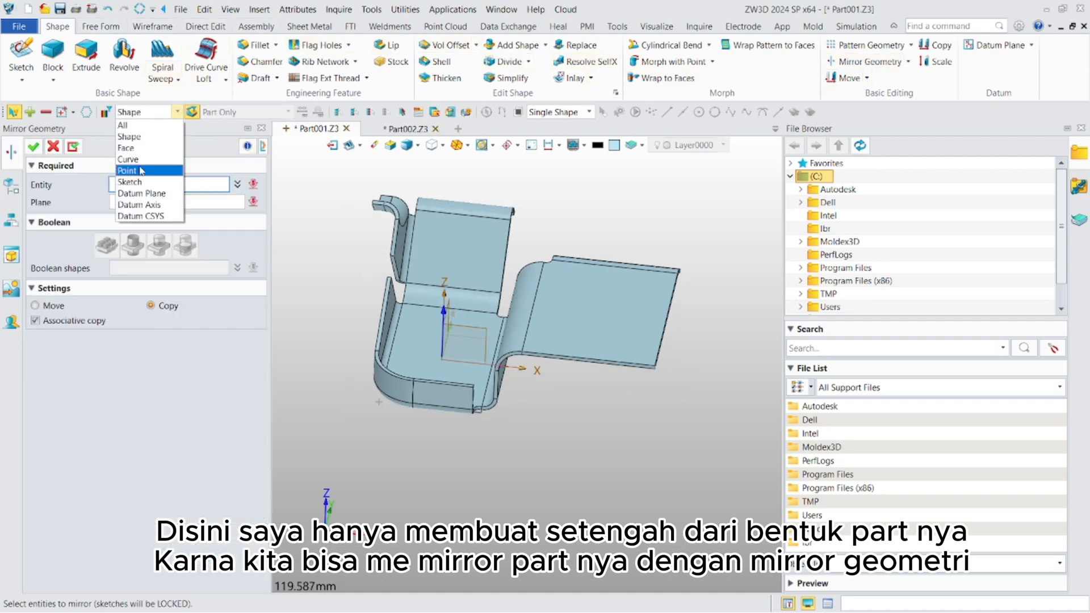
click(138, 138)
click(561, 329)
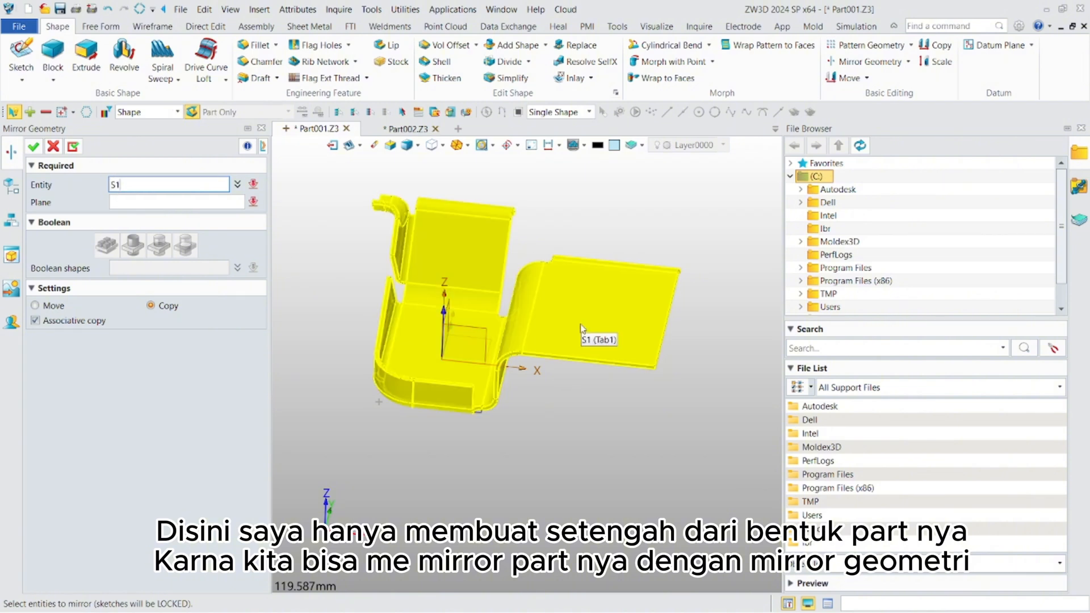
click(155, 203)
right_drag(503, 277, 470, 282)
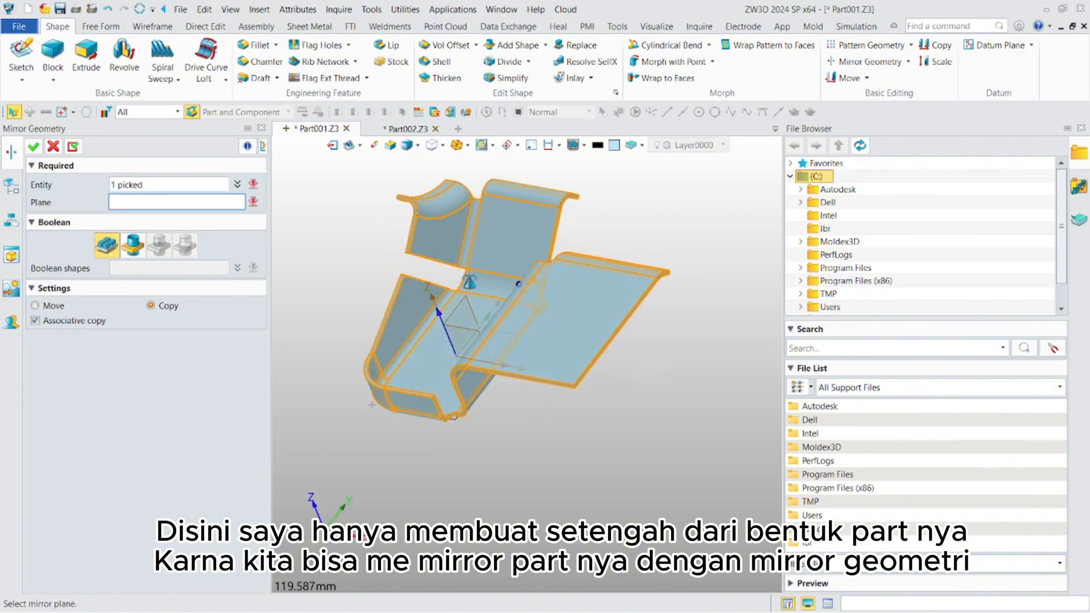
scroll(593, 366, up, 8)
scroll(587, 386, up, 1)
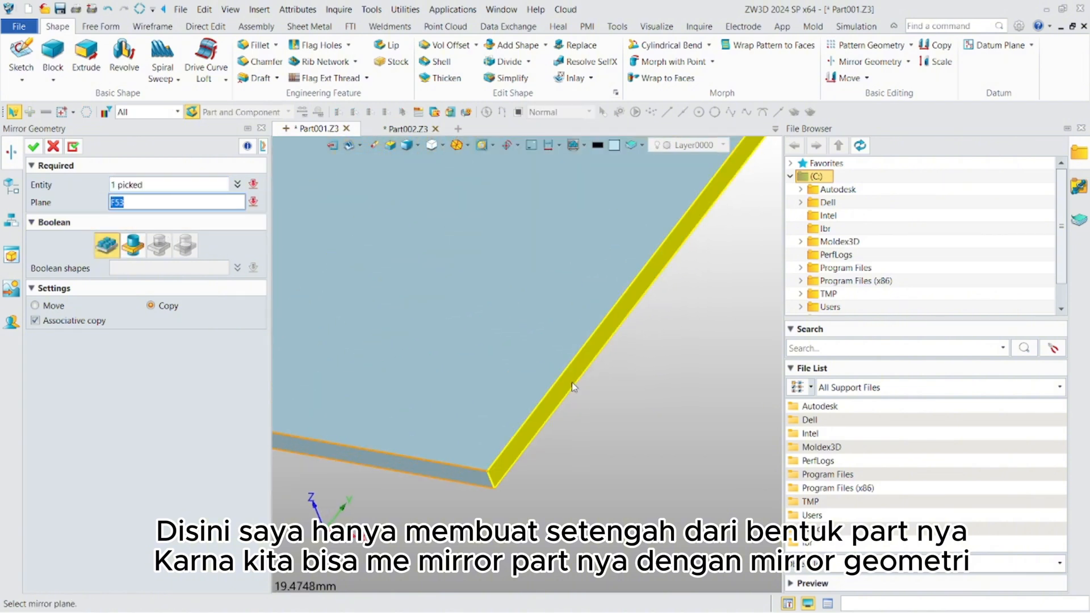
click(571, 382)
click(34, 148)
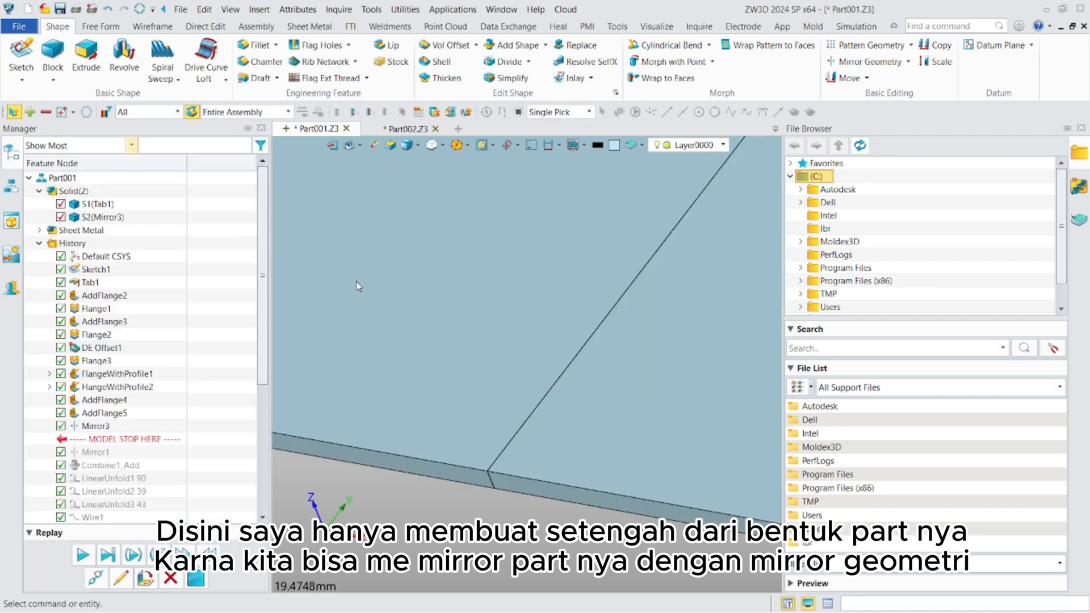
Combine the mirrored half with the original half-bracket using Add Shape, with the original as the base.
scroll(412, 388, down, 10)
mouse_move(561, 353)
right_down()
mouse_move(613, 361)
mouse_move(598, 372)
mouse_move(581, 359)
right_up()
scroll(599, 372, up, 1)
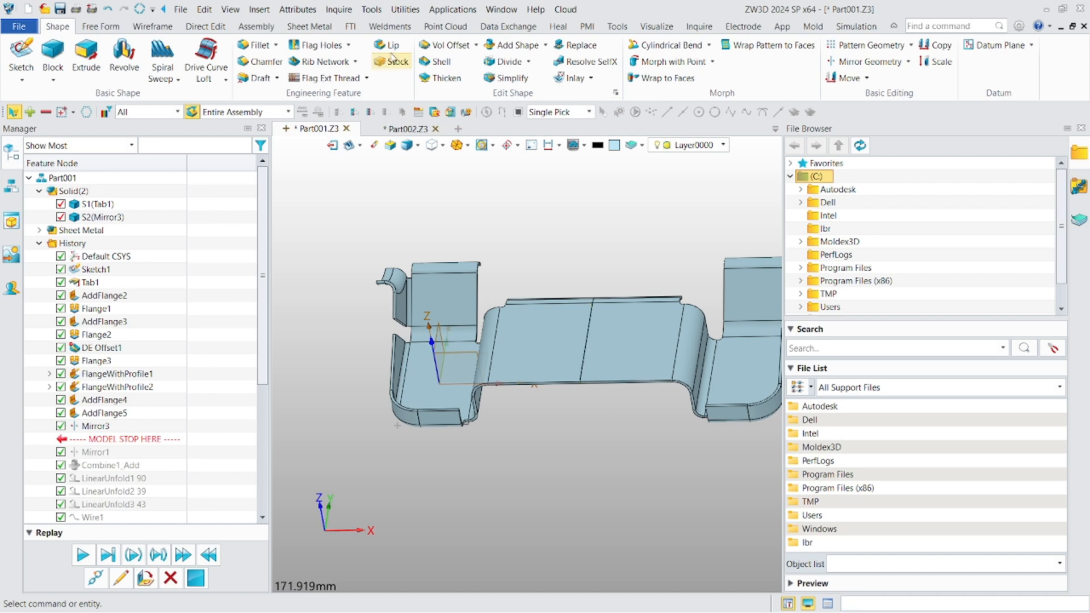
click(524, 48)
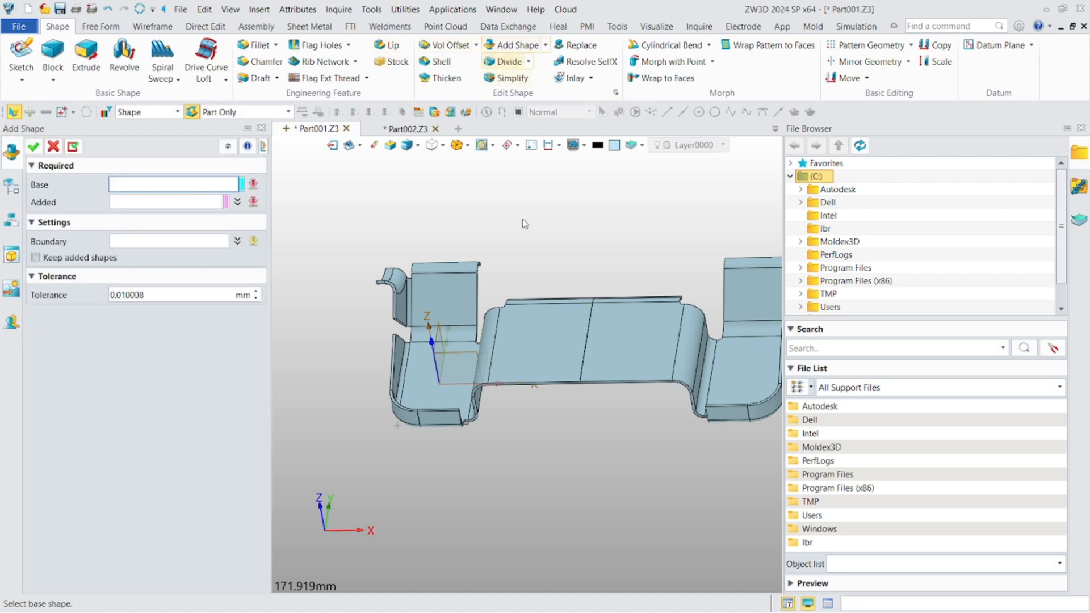
click(546, 319)
click(605, 338)
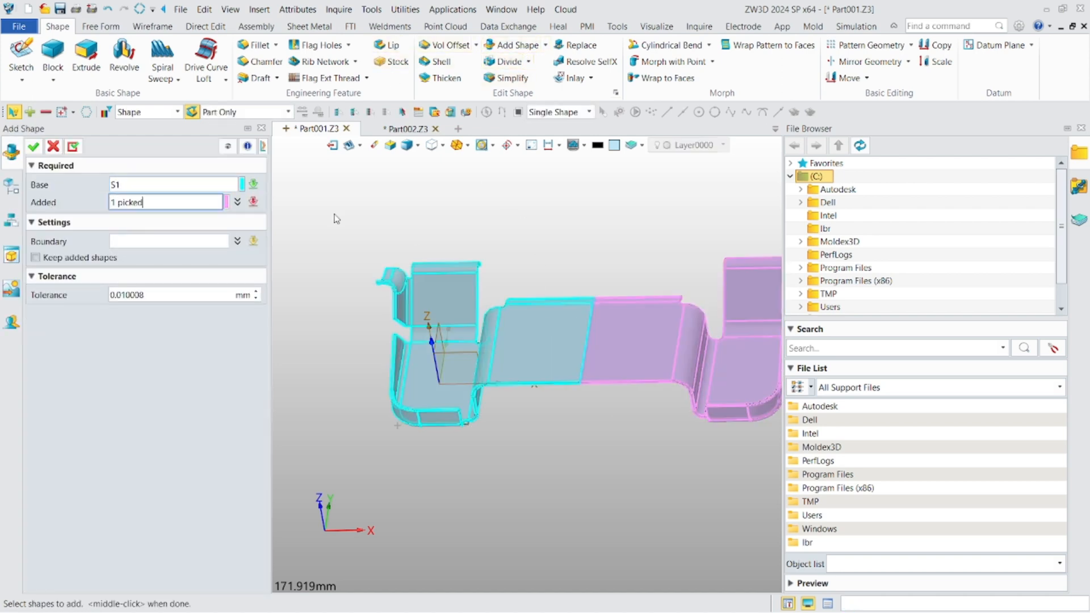
click(32, 148)
scroll(528, 328, down, 1)
mouse_move(528, 328)
right_down()
mouse_move(538, 312)
mouse_move(520, 334)
mouse_move(545, 318)
right_up()
scroll(513, 329, up, 2)
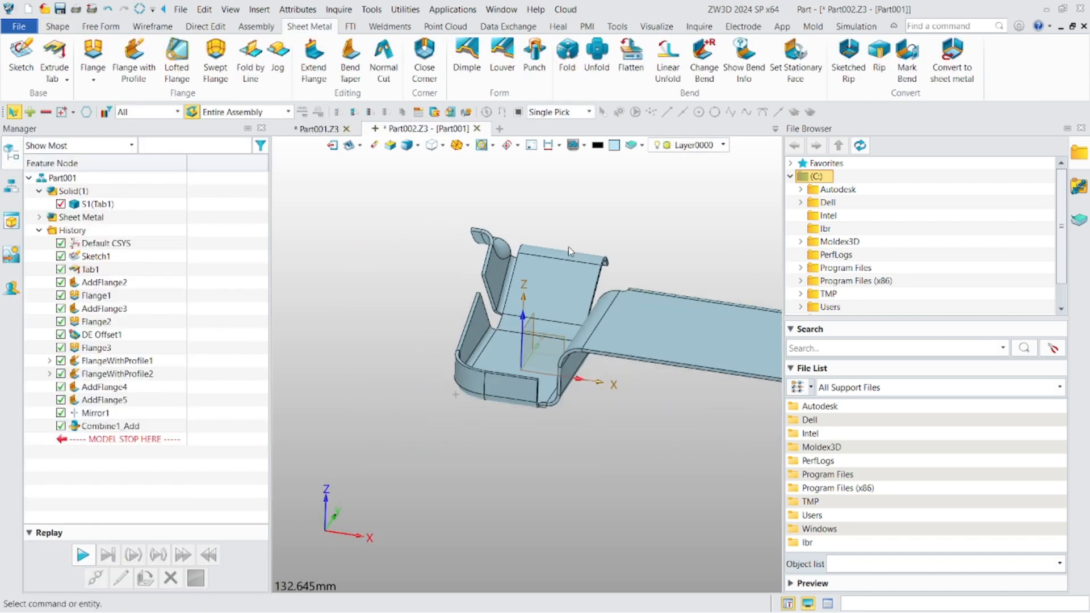
In Part002.Z3, start a Linear Unfold of the complete bracket with the wide central face as the stationary face.
scroll(553, 315, down, 3)
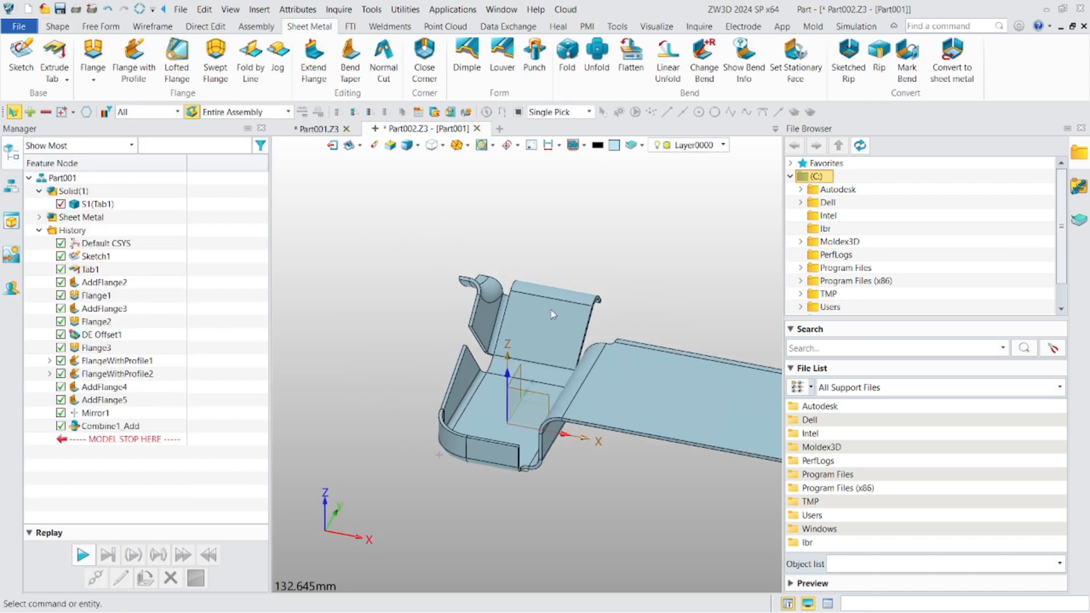
scroll(517, 402, up, 3)
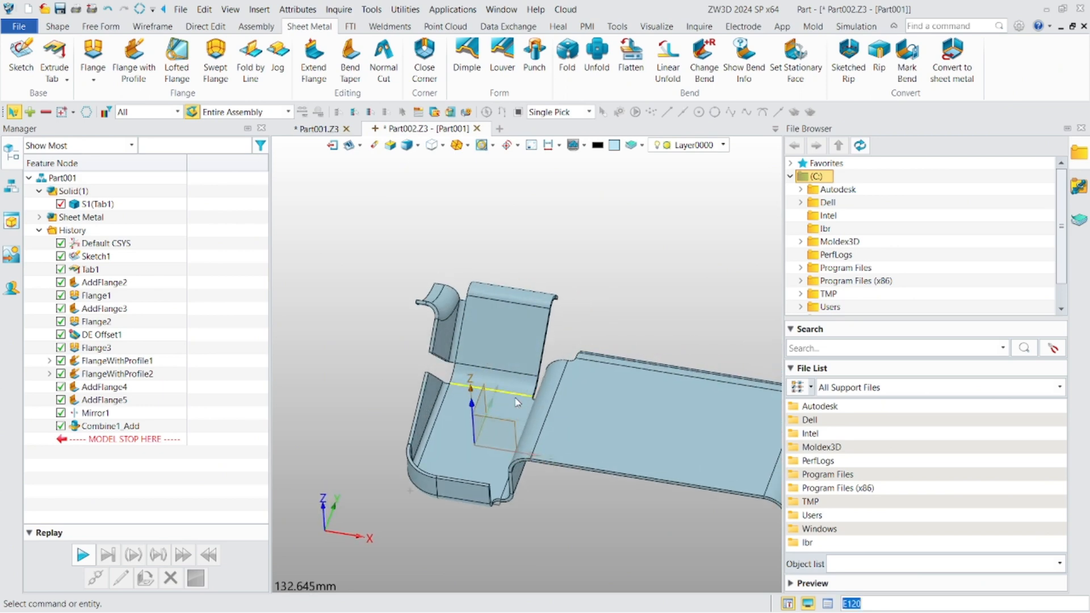
scroll(423, 367, up, 6)
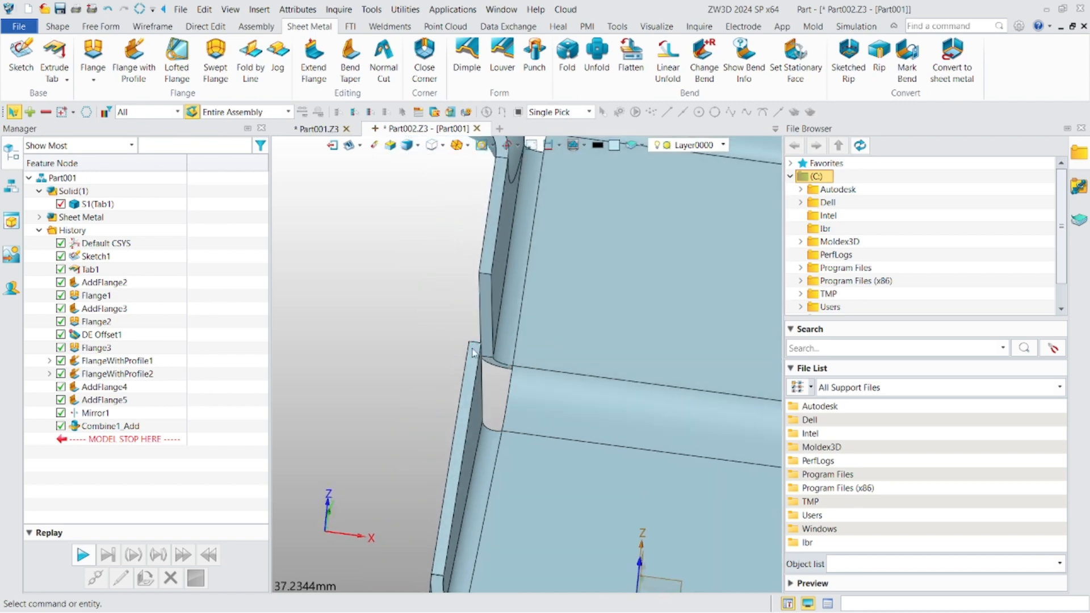
scroll(485, 365, up, 2)
right_drag(487, 366, 507, 407)
scroll(535, 366, down, 4)
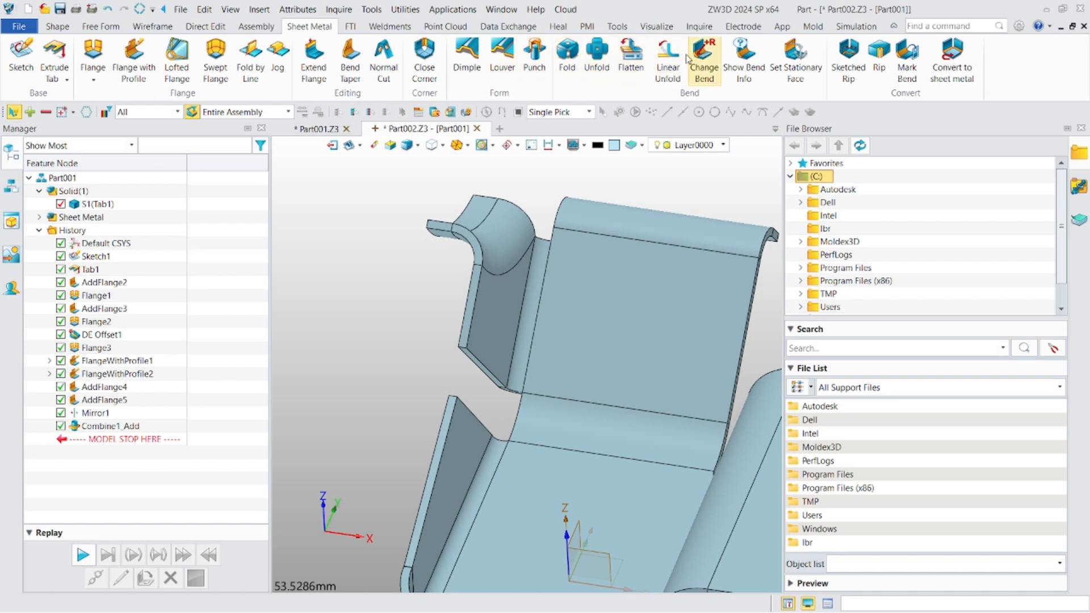
click(664, 55)
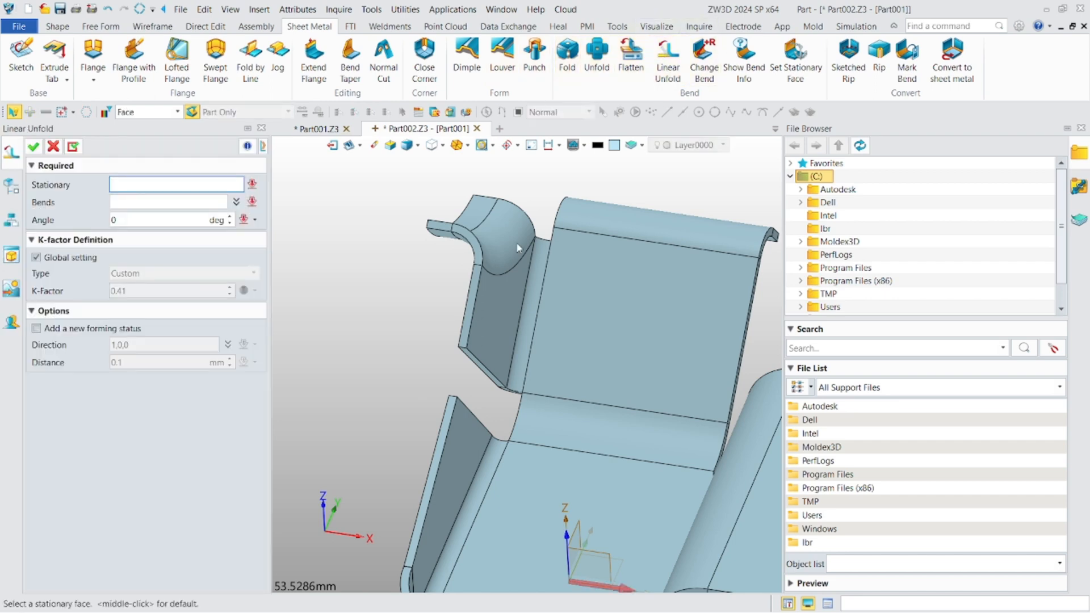
scroll(426, 248, down, 5)
click(704, 391)
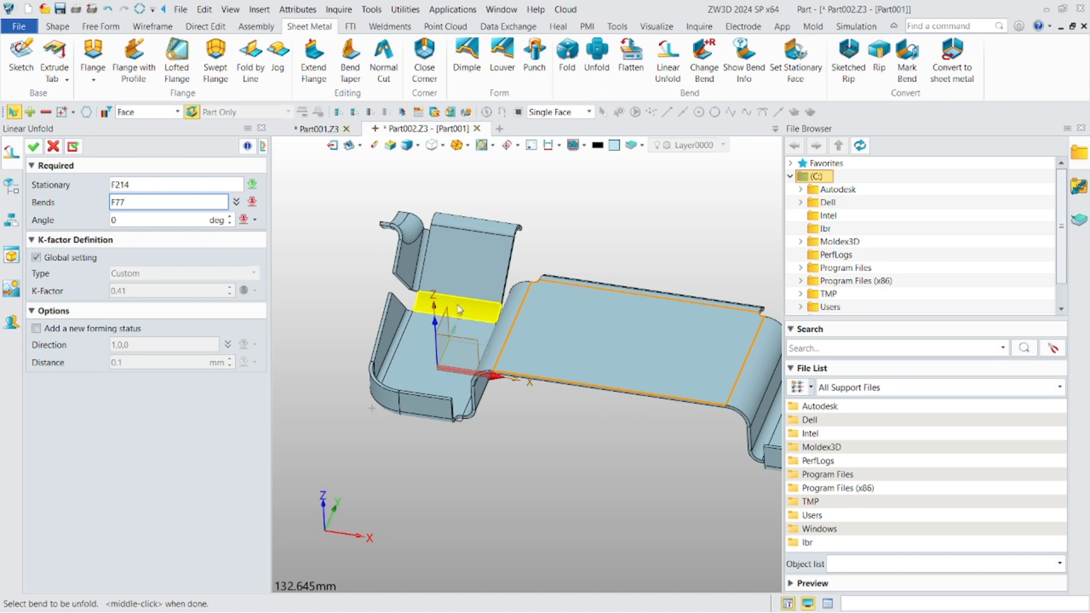
Add the bends of the original half's side wall and adjoining end wall to the linear unfold.
scroll(452, 199, up, 5)
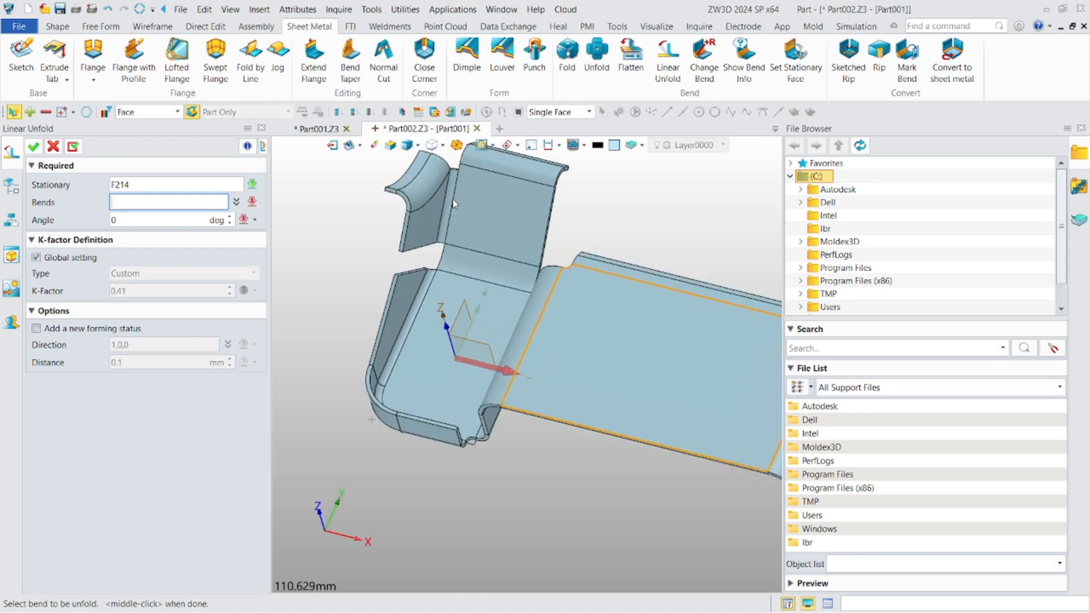
scroll(444, 303, down, 5)
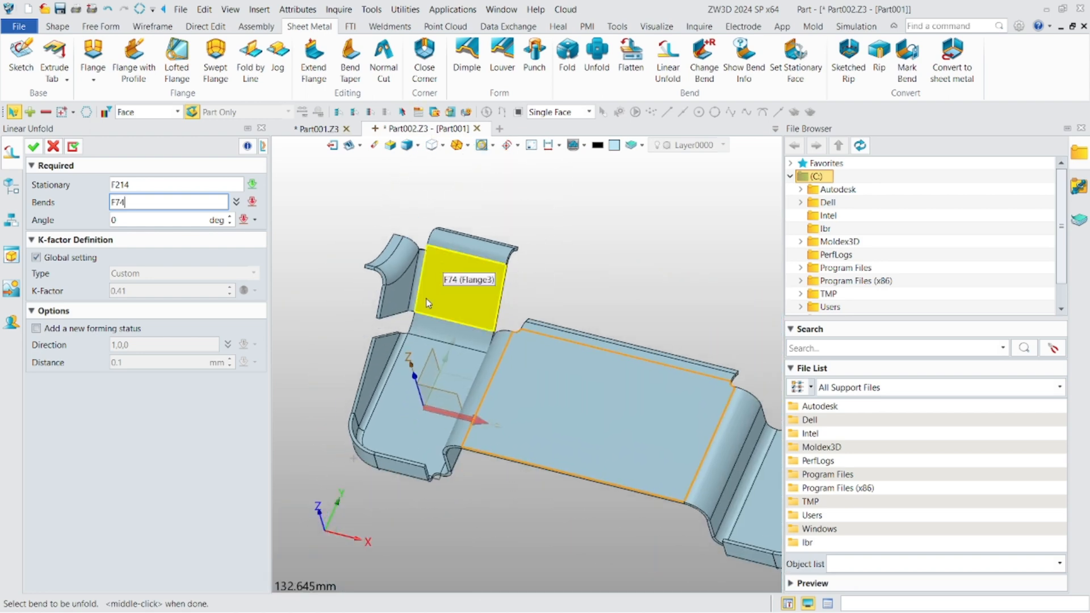
scroll(369, 403, up, 5)
click(370, 386)
scroll(421, 503, up, 3)
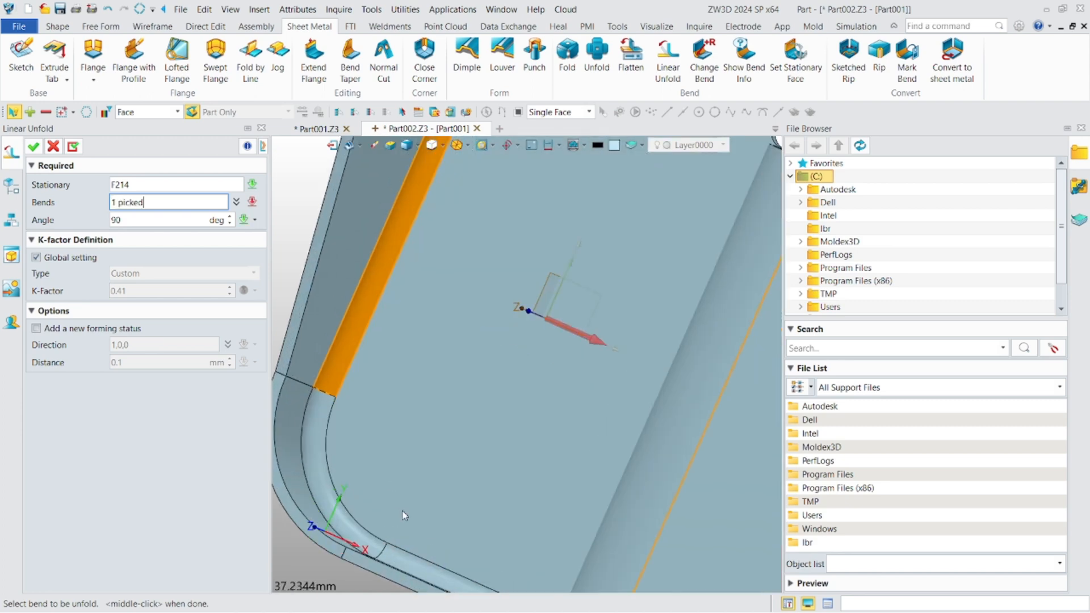
click(421, 503)
scroll(444, 475, down, 3)
right_drag(445, 471, 540, 447)
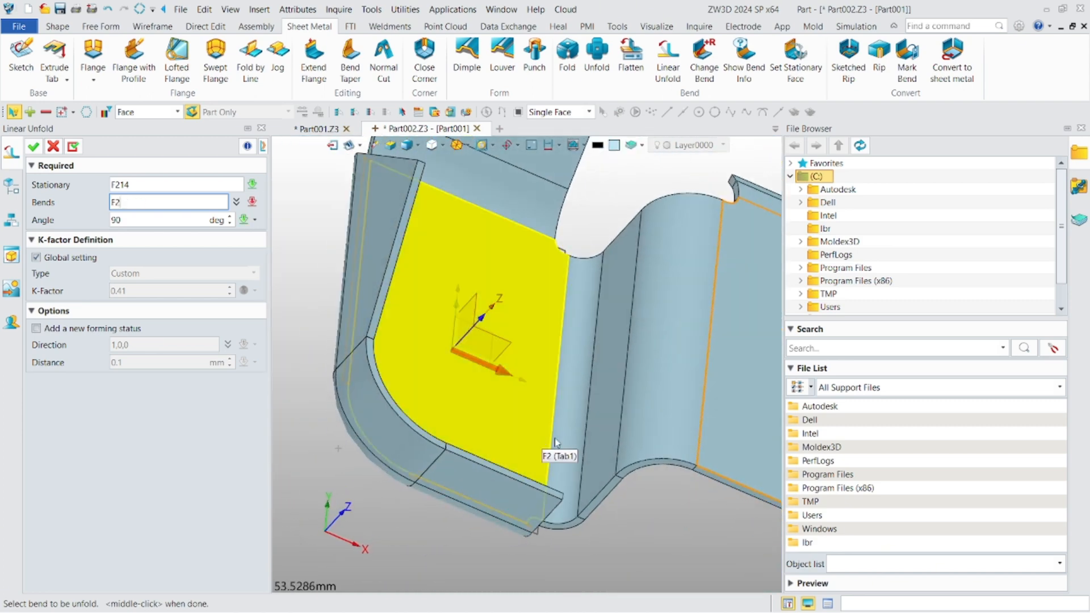
Add the two step bends joining the original half's base to the wide central face.
click(559, 442)
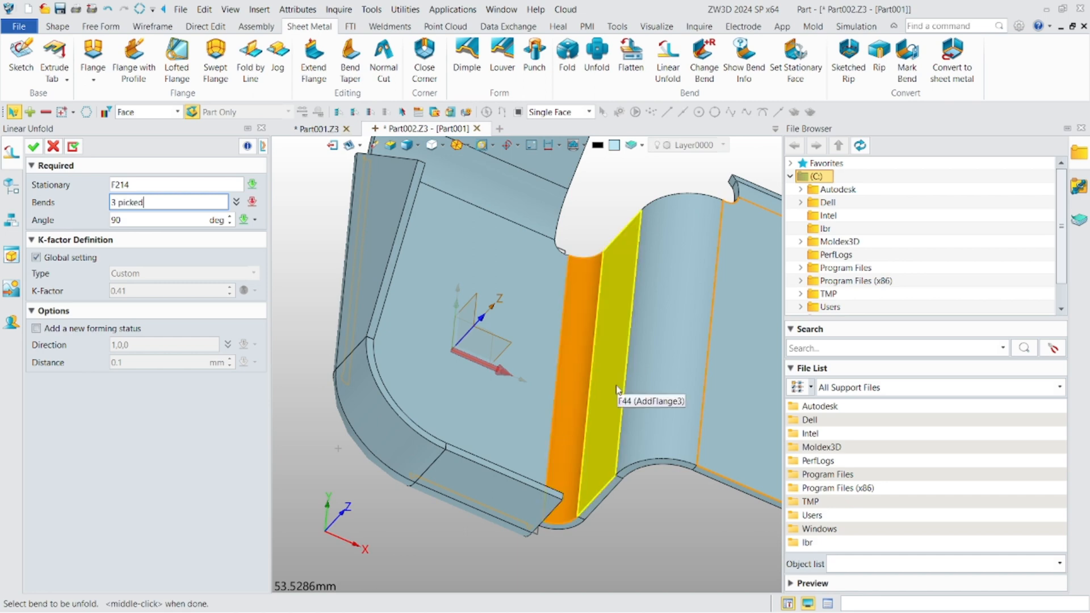
click(633, 379)
scroll(615, 377, down, 2)
right_drag(616, 376, 512, 376)
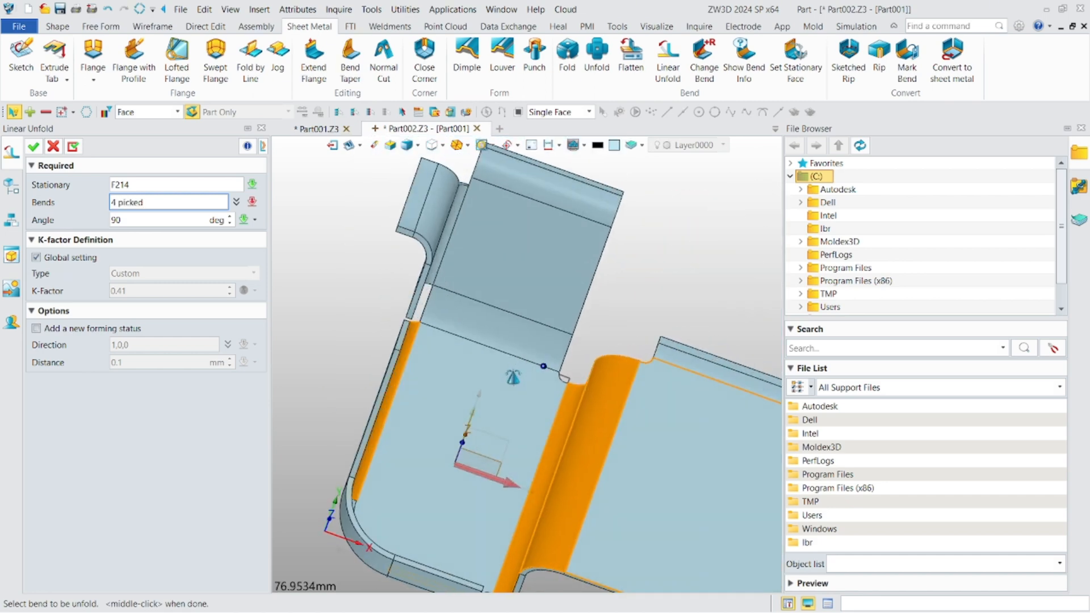
Add the outer lip bend of the original half's upright flange to the bends being unfolded.
click(571, 204)
right_drag(554, 254, 529, 364)
scroll(506, 333, up, 2)
scroll(517, 316, down, 2)
click(517, 328)
scroll(522, 377, up, 1)
scroll(525, 374, down, 2)
scroll(528, 365, down, 1)
middle_drag(529, 365, 433, 265)
Add the two step bends between the central face and the mirrored half's base to the unfold.
scroll(639, 407, up, 2)
click(617, 397)
right_drag(616, 397, 614, 431)
click(635, 387)
scroll(635, 387, up, 1)
scroll(638, 393, down, 1)
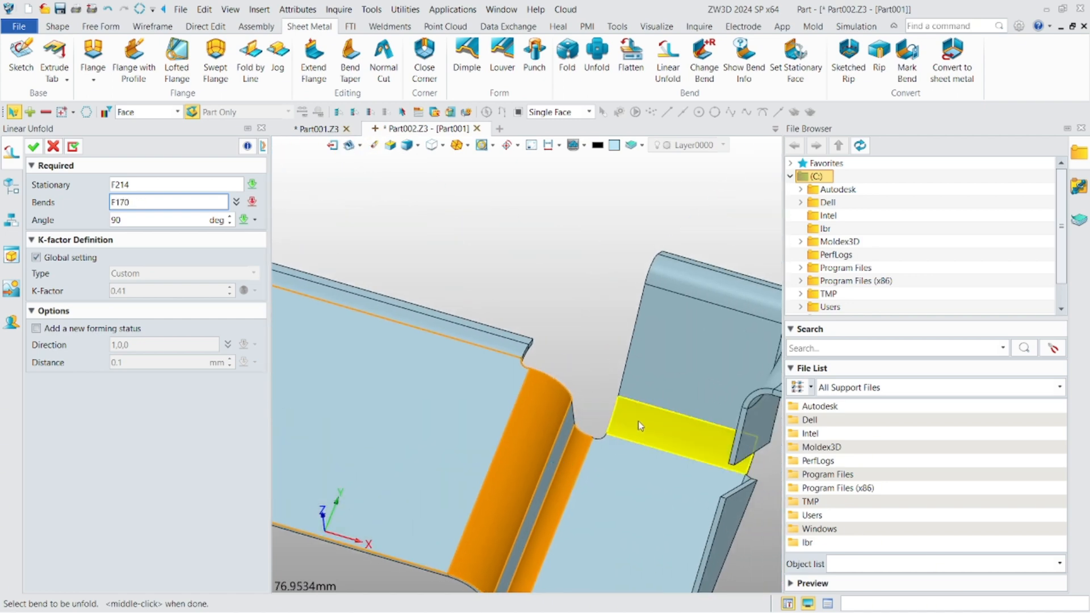
Add the base, outer lip and narrow side bends of the mirrored upright flange to the unfold.
click(638, 426)
scroll(681, 324, down, 2)
right_drag(681, 324, 722, 345)
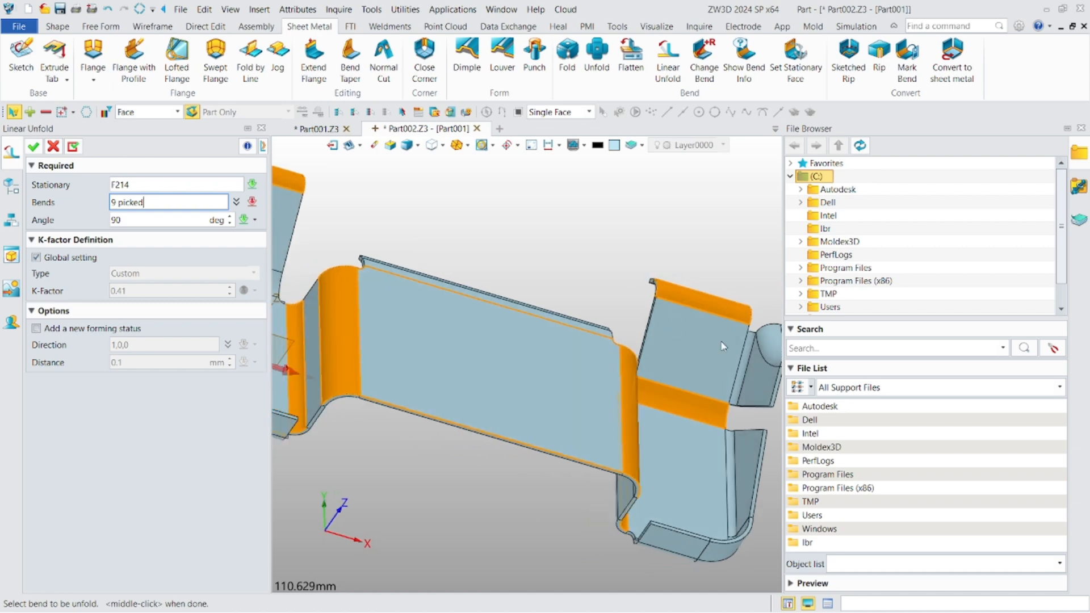
middle_drag(720, 341, 637, 338)
click(640, 347)
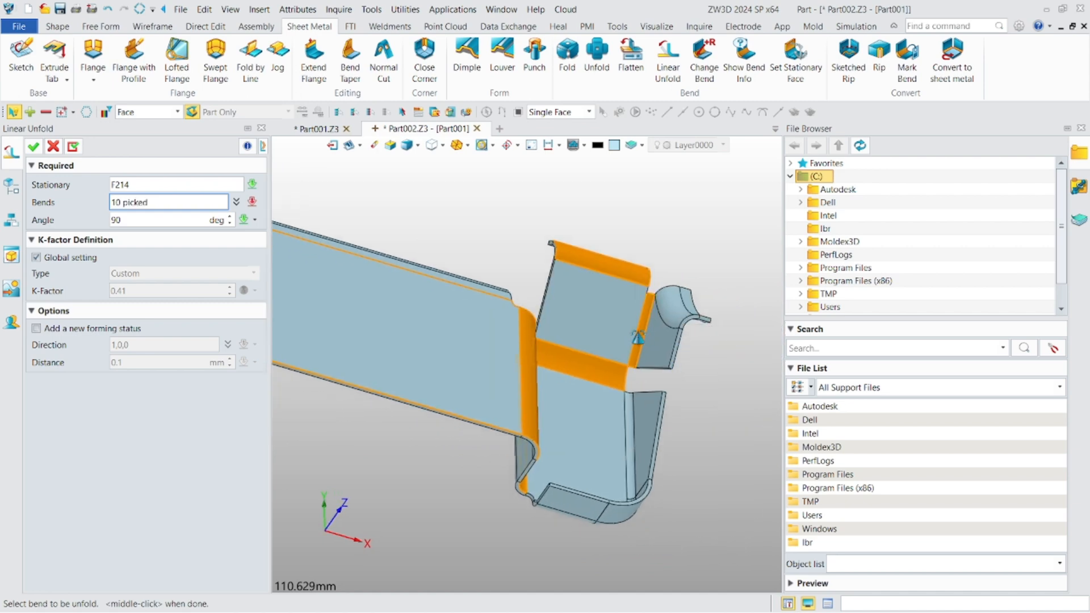
scroll(618, 397, up, 2)
scroll(619, 398, down, 2)
Add the bends of the mirrored half's side wall and end wall to the unfold selection.
right_drag(616, 404, 669, 295)
scroll(567, 505, up, 4)
click(557, 524)
scroll(588, 455, down, 3)
scroll(669, 295, up, 3)
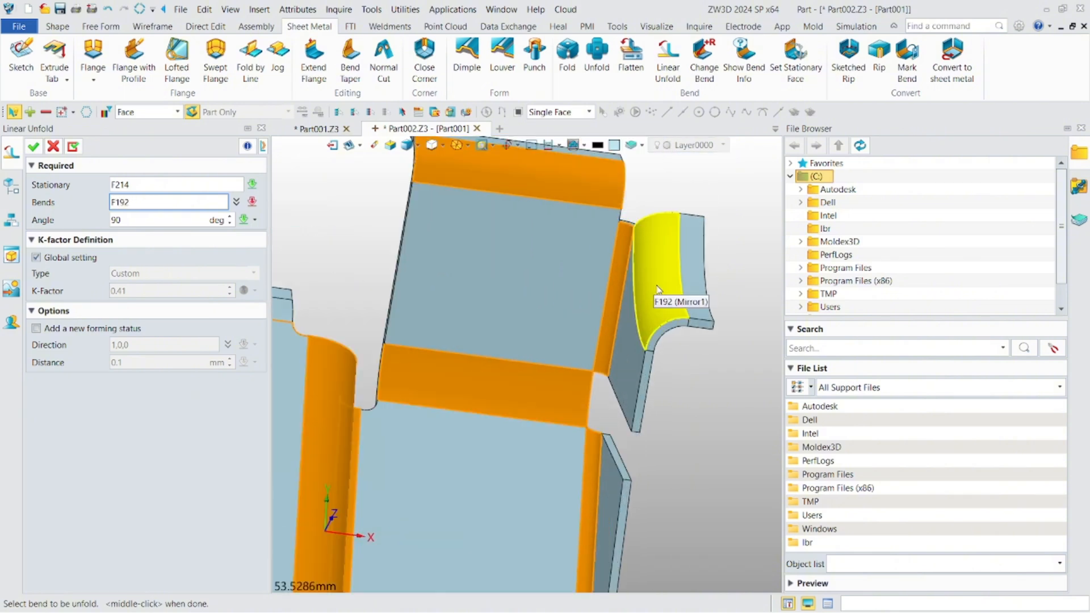
scroll(657, 290, down, 5)
middle_drag(621, 418, 598, 365)
scroll(606, 411, up, 5)
right_drag(598, 365, 594, 413)
scroll(598, 429, up, 2)
scroll(589, 407, down, 6)
scroll(580, 402, down, 2)
Add the narrow side bend of the original half's upright flange and complete the linear unfold.
right_drag(532, 387, 513, 354)
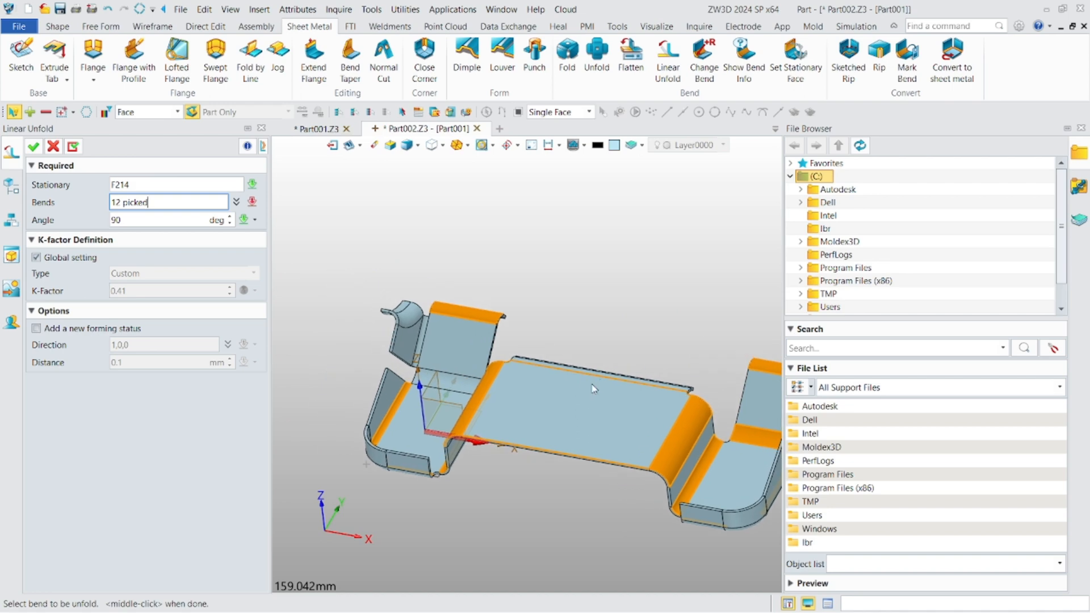
scroll(403, 345, up, 4)
click(444, 345)
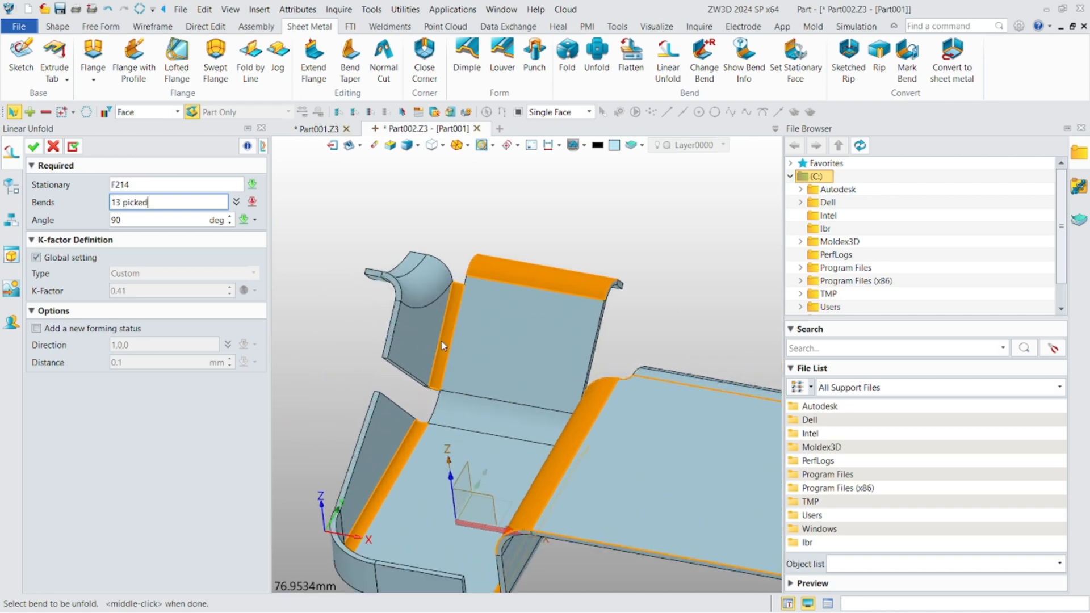
scroll(552, 370, down, 5)
right_drag(552, 369, 535, 402)
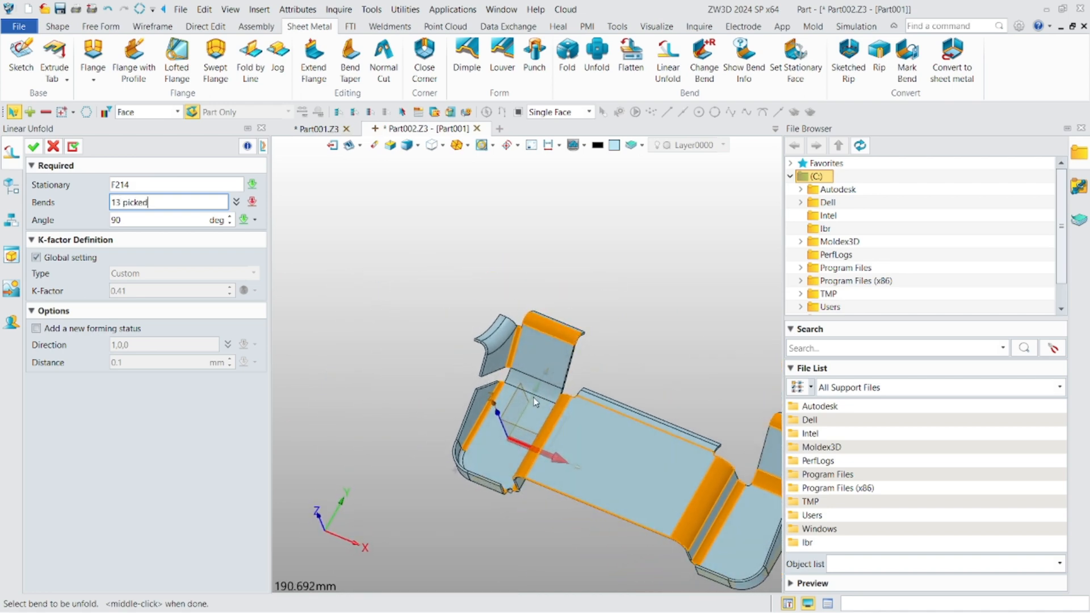
scroll(468, 341, down, 3)
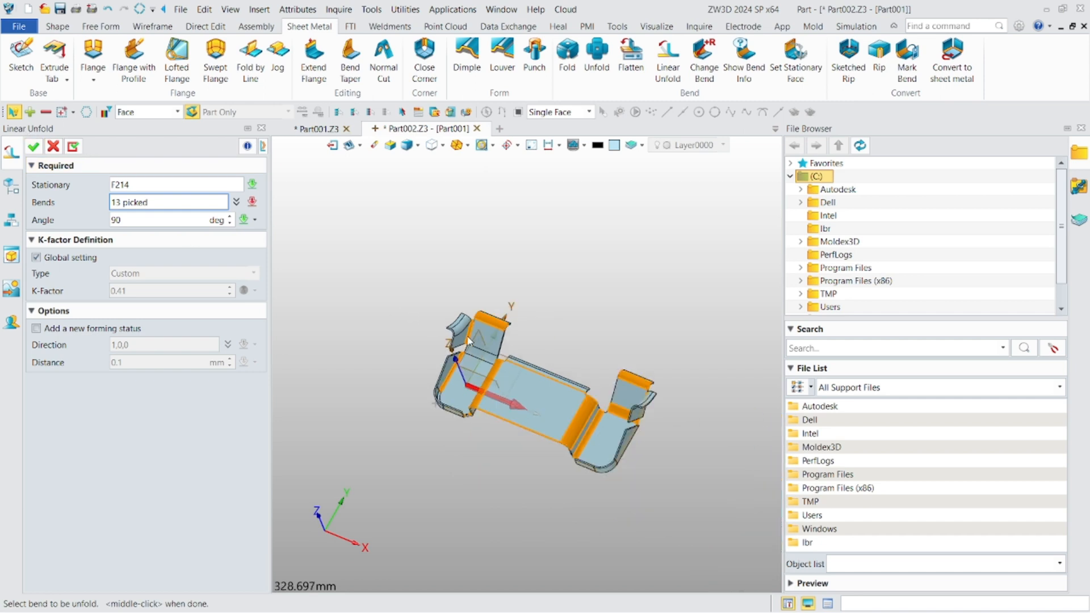
right_drag(515, 383, 545, 434)
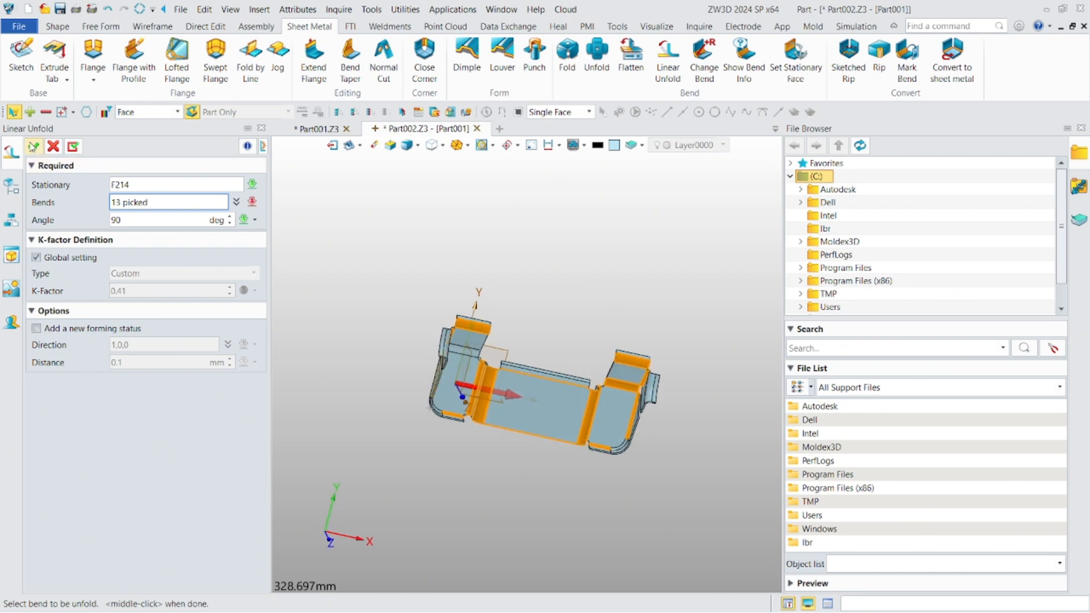
click(34, 146)
right_drag(492, 430, 506, 358)
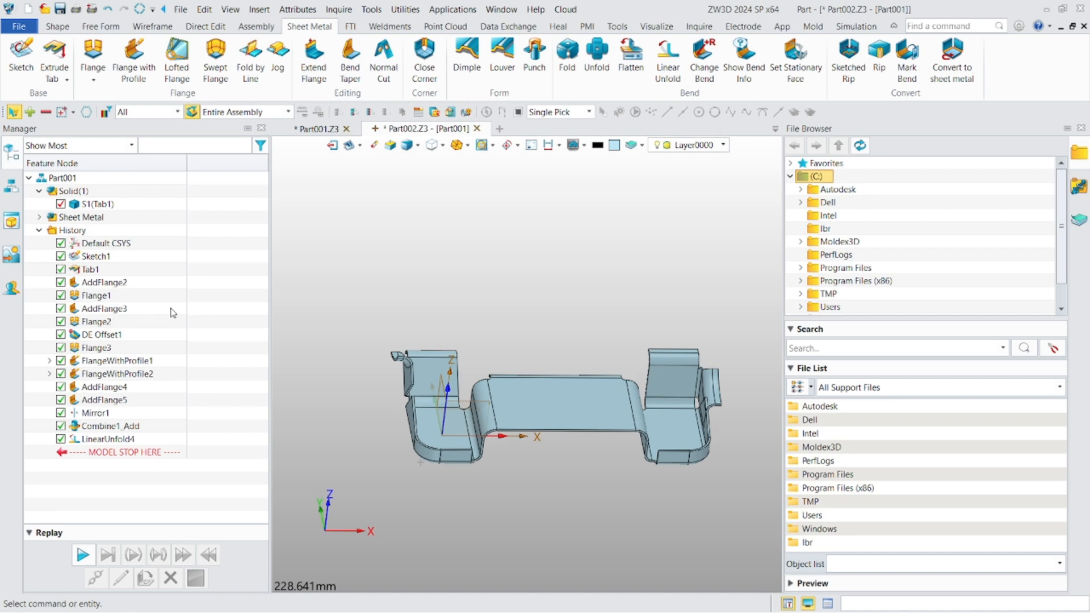
Edit the linear unfold to remove the mirrored upright flange's base bend from its selection.
double_click(134, 440)
scroll(543, 413, up, 4)
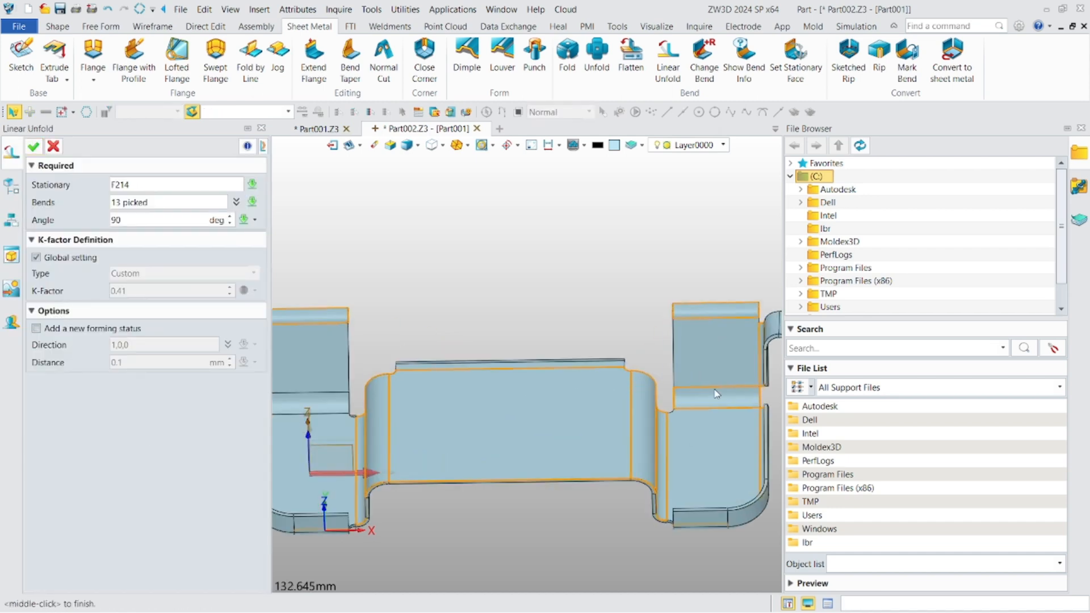
click(149, 204)
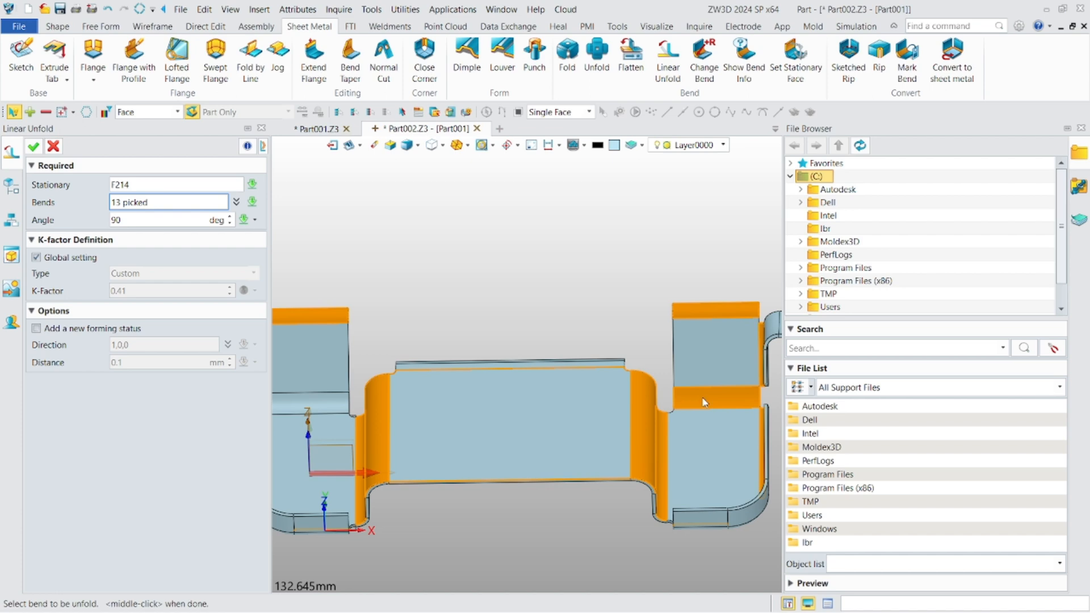
click(36, 148)
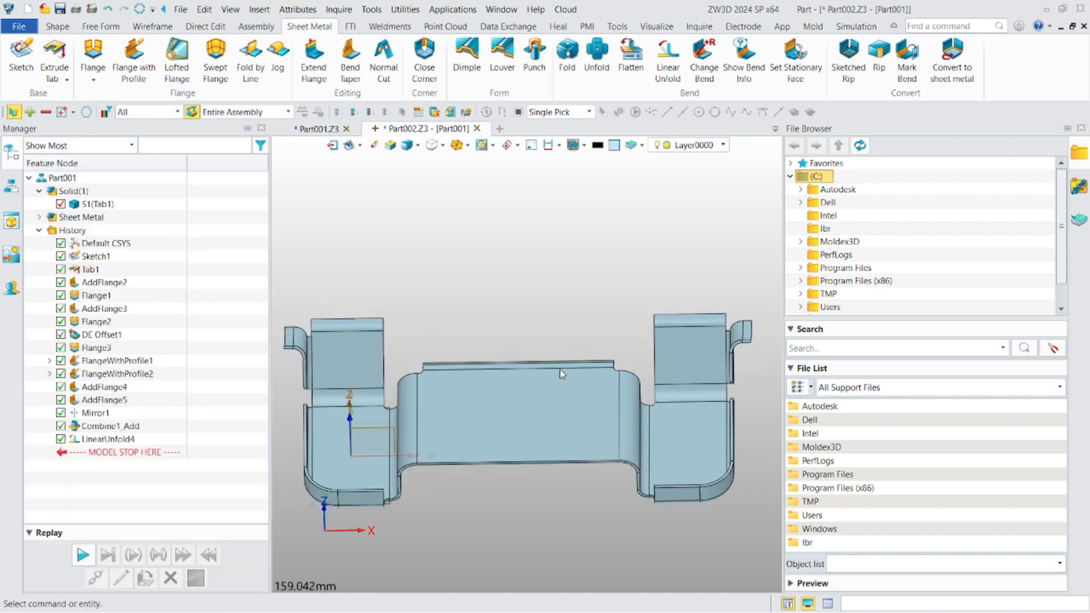
scroll(559, 369, down, 3)
middle_drag(559, 369, 574, 406)
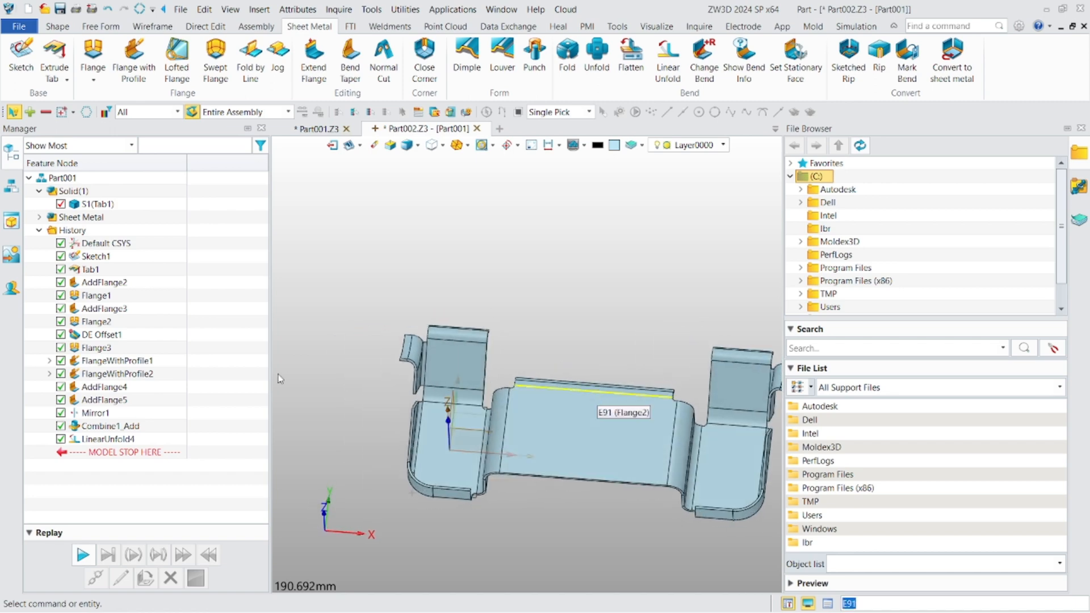
Rename the linear unfold feature as LinearUnfold 90.
right_click(120, 440)
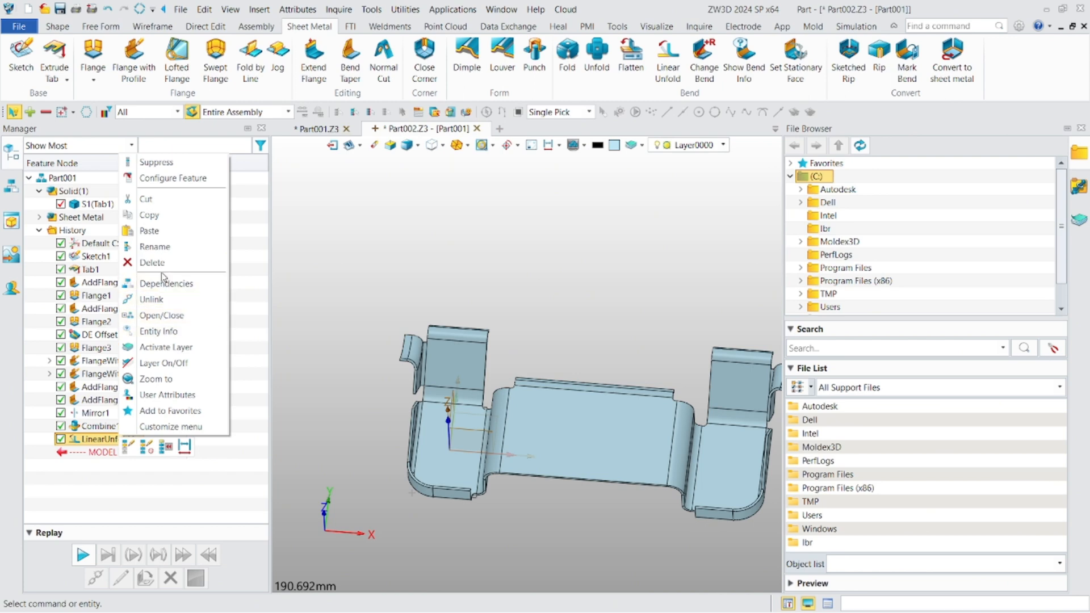
click(150, 246)
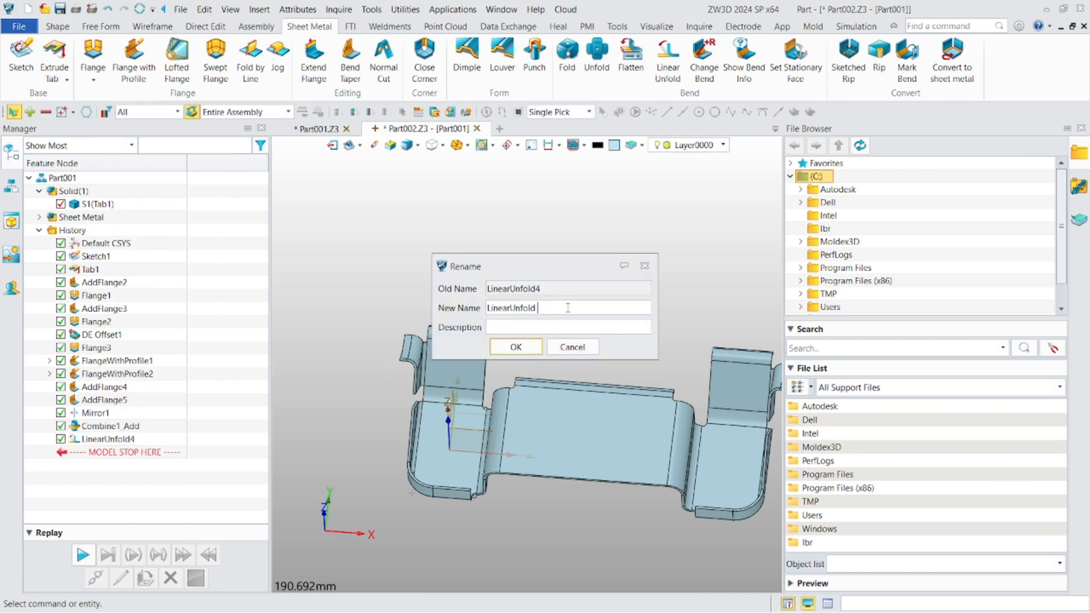
text(90)
click(516, 348)
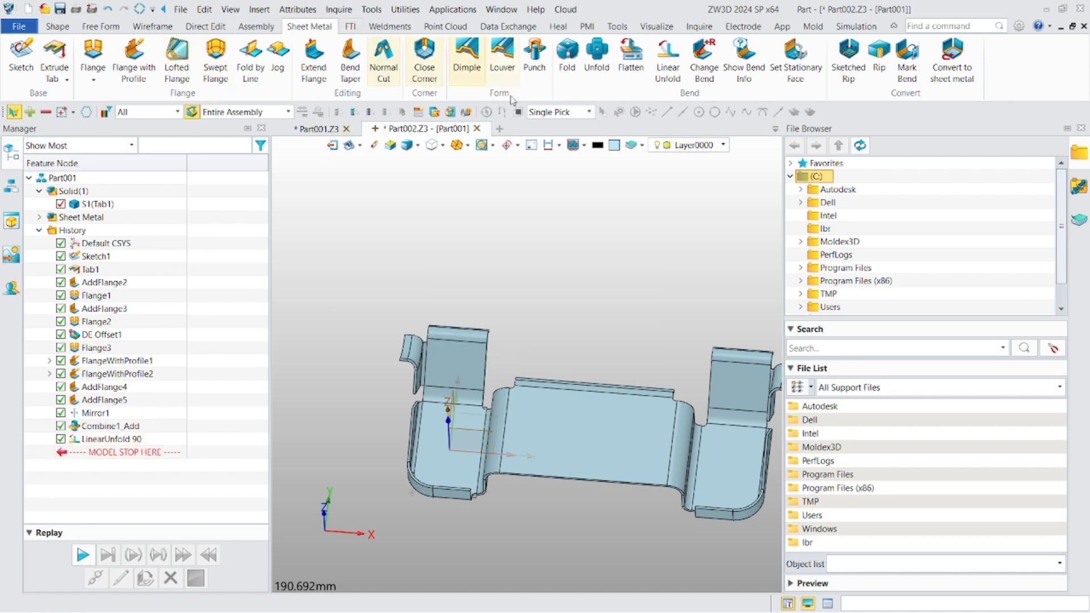
Start another Linear Unfold with the central face stationary and select the original upright flange's base bend.
click(668, 63)
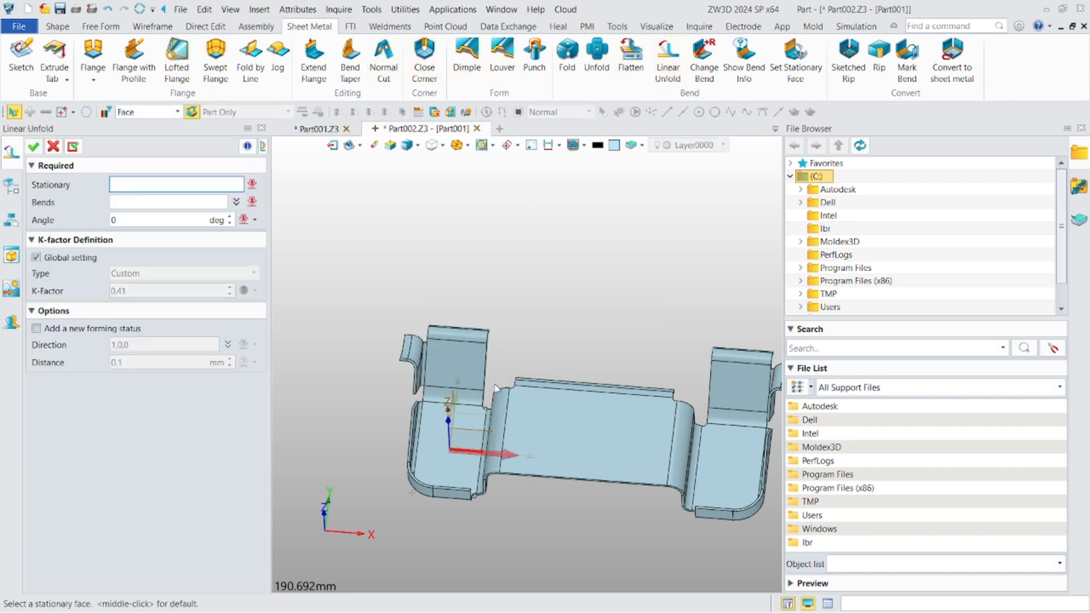
click(542, 469)
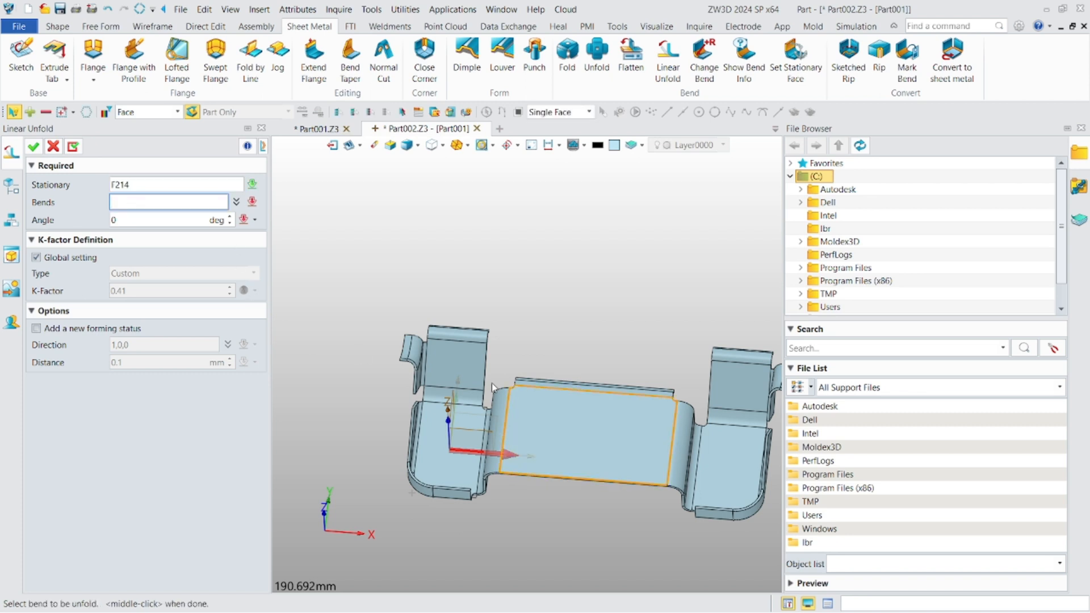
scroll(492, 382, up, 5)
click(462, 406)
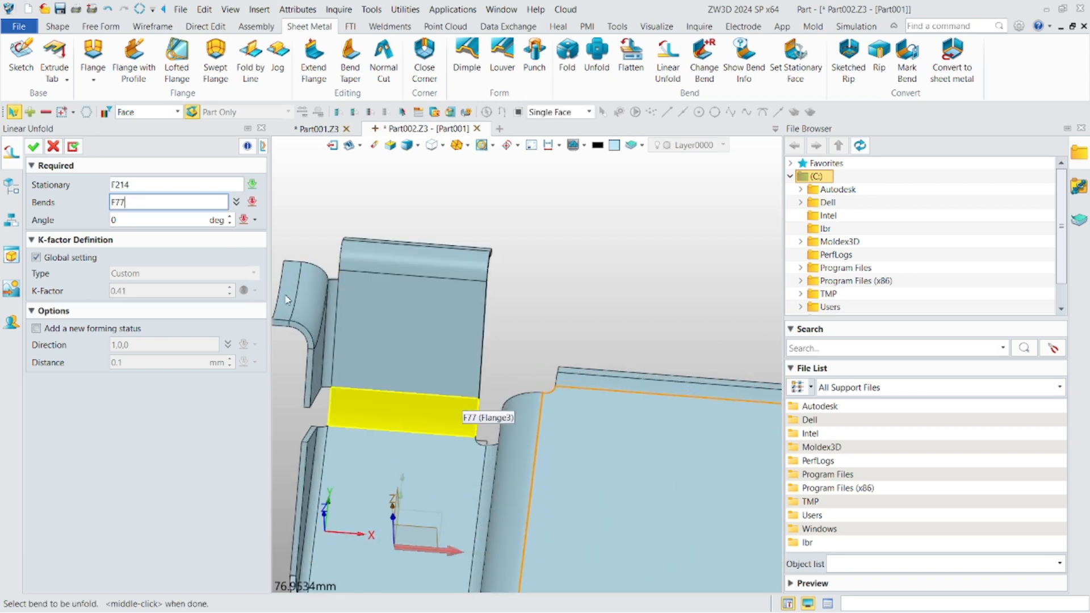
mouse_move(447, 421)
right_down()
mouse_move(435, 428)
mouse_move(445, 421)
right_up()
scroll(434, 428, down, 3)
scroll(444, 422, up, 3)
click(432, 421)
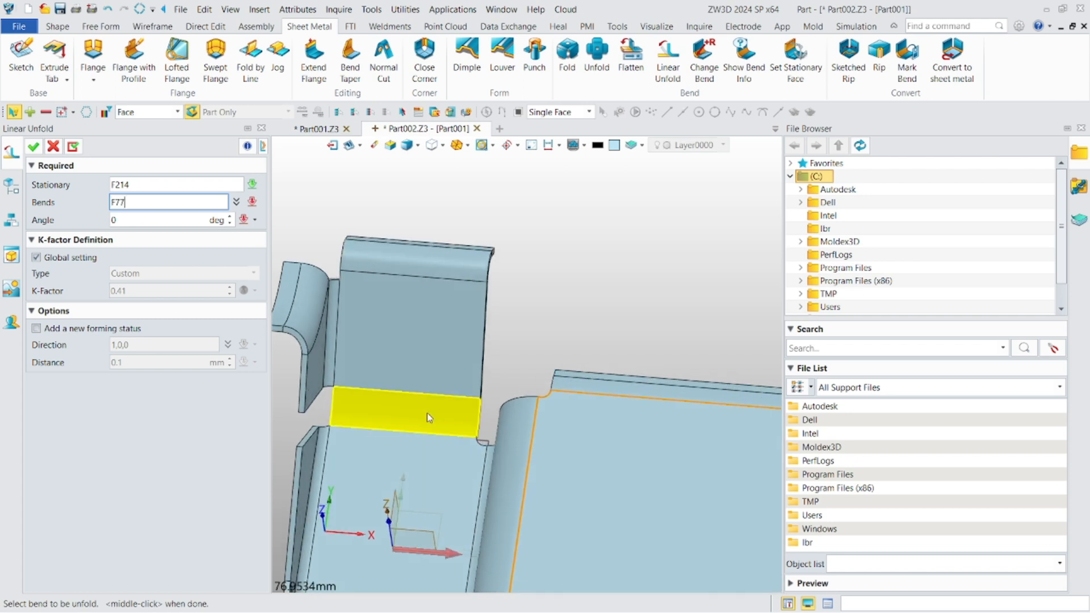
scroll(427, 413, up, 2)
click(397, 418)
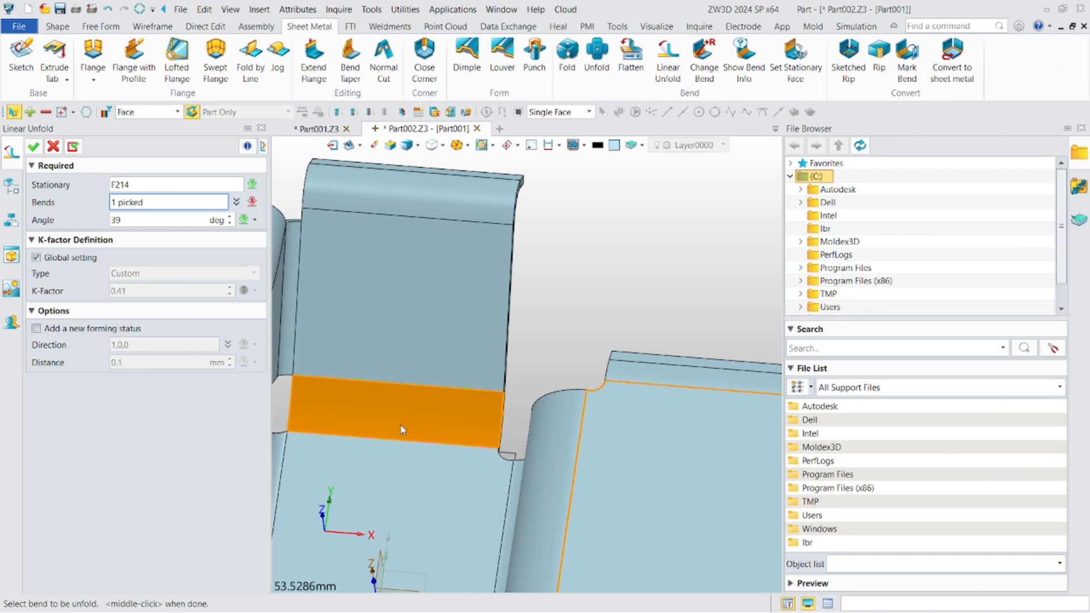
Add the mirrored upright flange's matching base bend and complete the second linear unfold.
scroll(401, 426, down, 6)
middle_drag(401, 426, 320, 397)
scroll(651, 437, up, 2)
scroll(653, 441, up, 2)
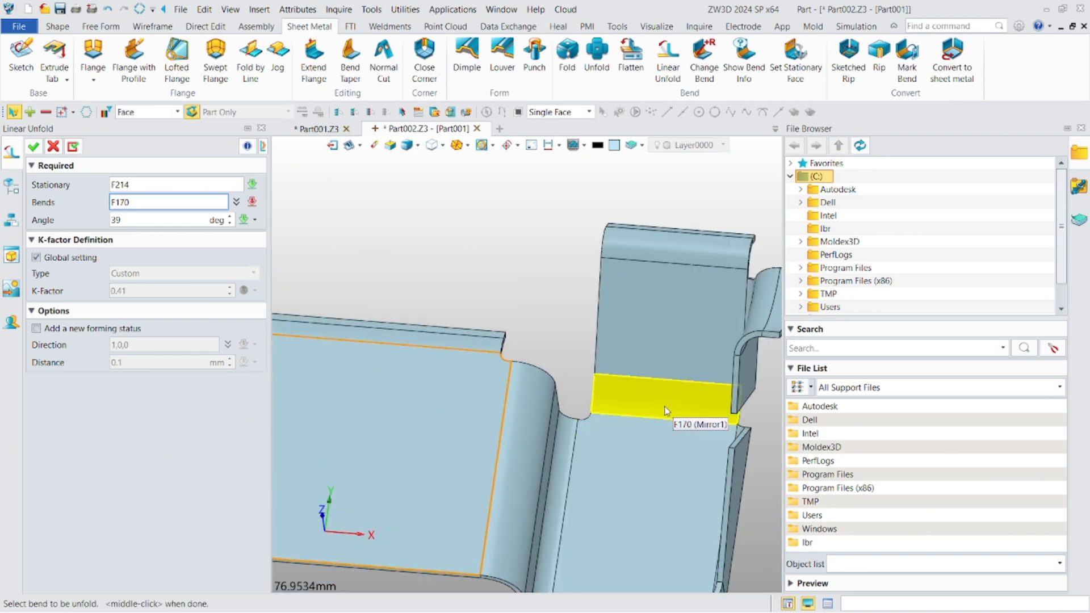
click(666, 411)
scroll(650, 406, down, 5)
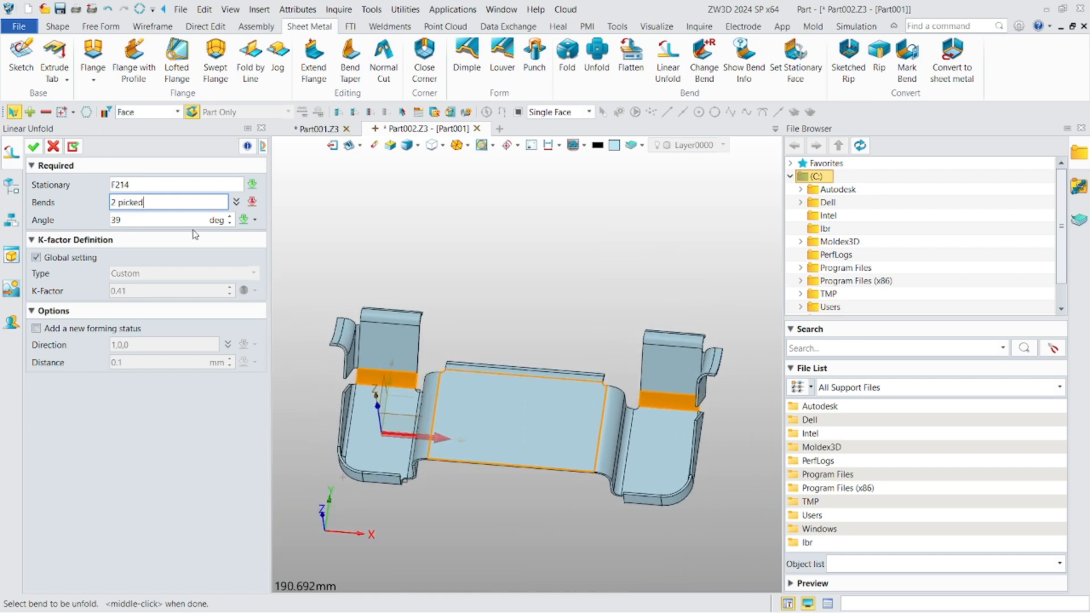
click(34, 147)
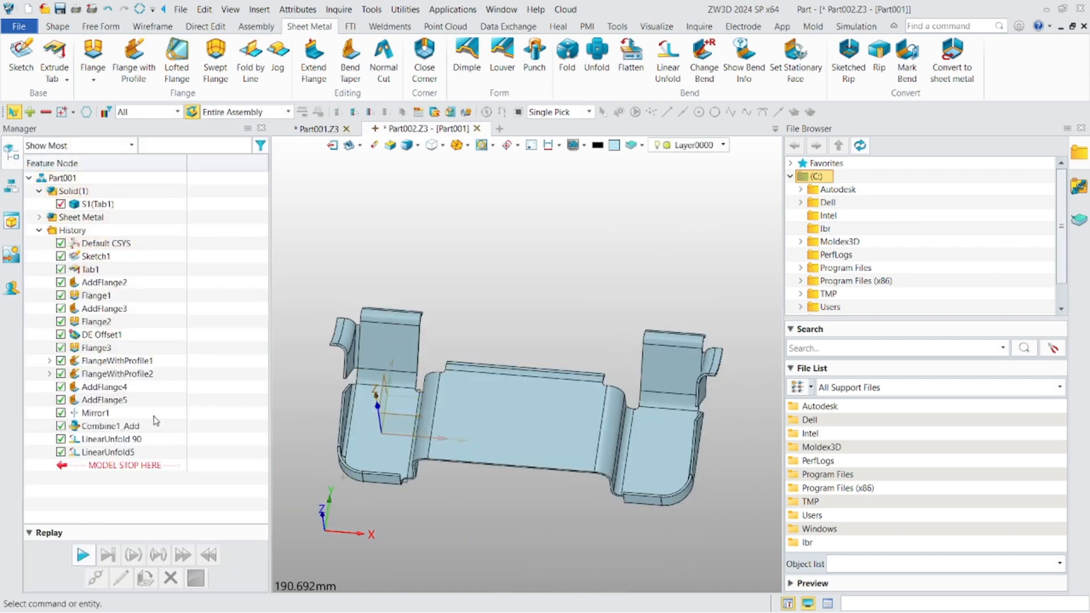
Rename the second linear unfold feature, replacing the number after LinearUnfold.
right_click(130, 452)
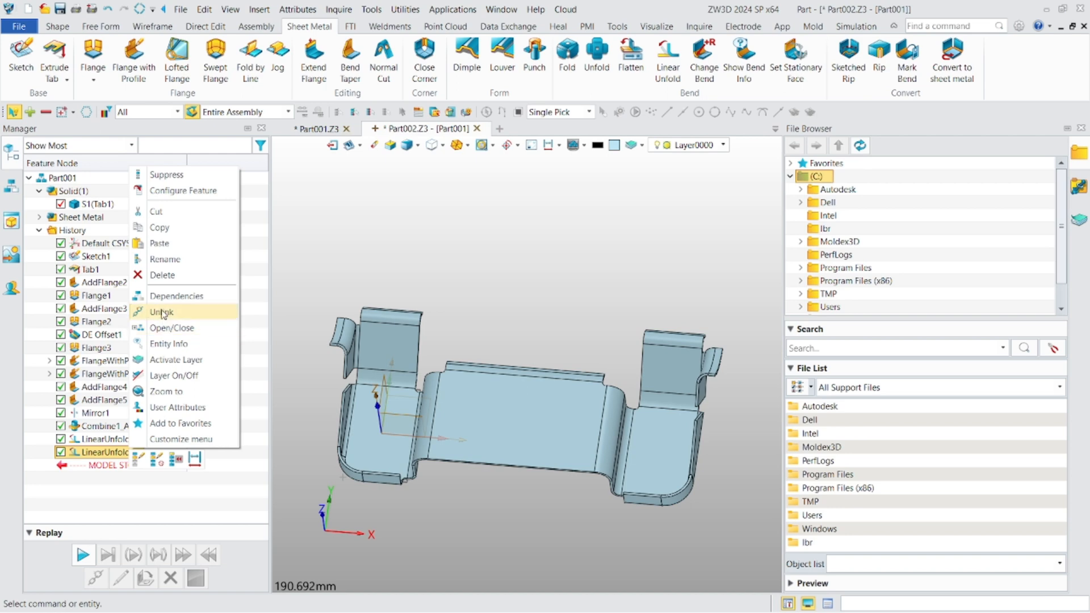
click(162, 260)
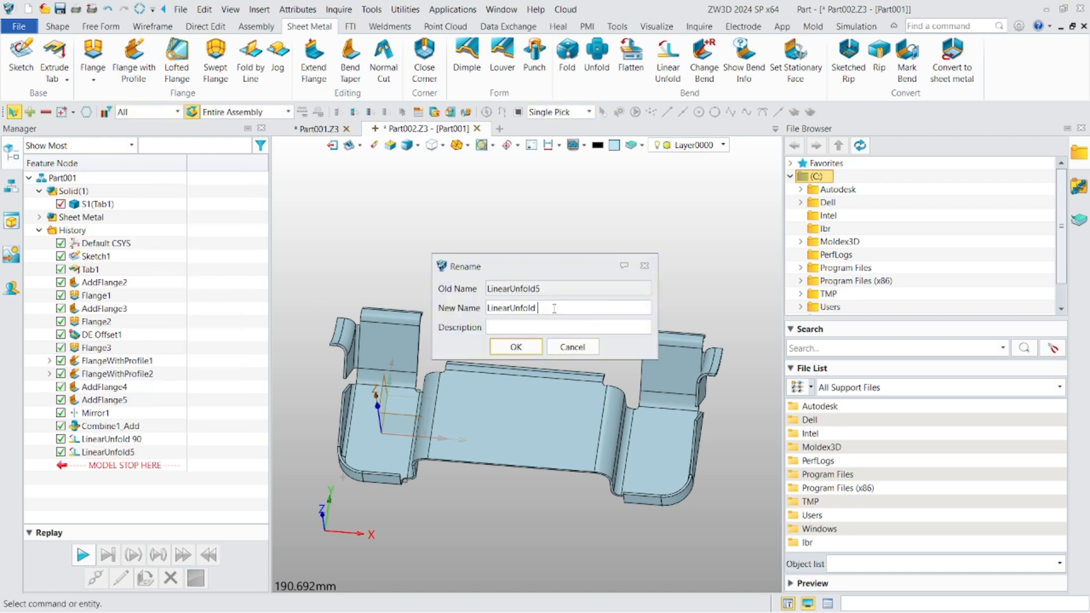
key(Return)
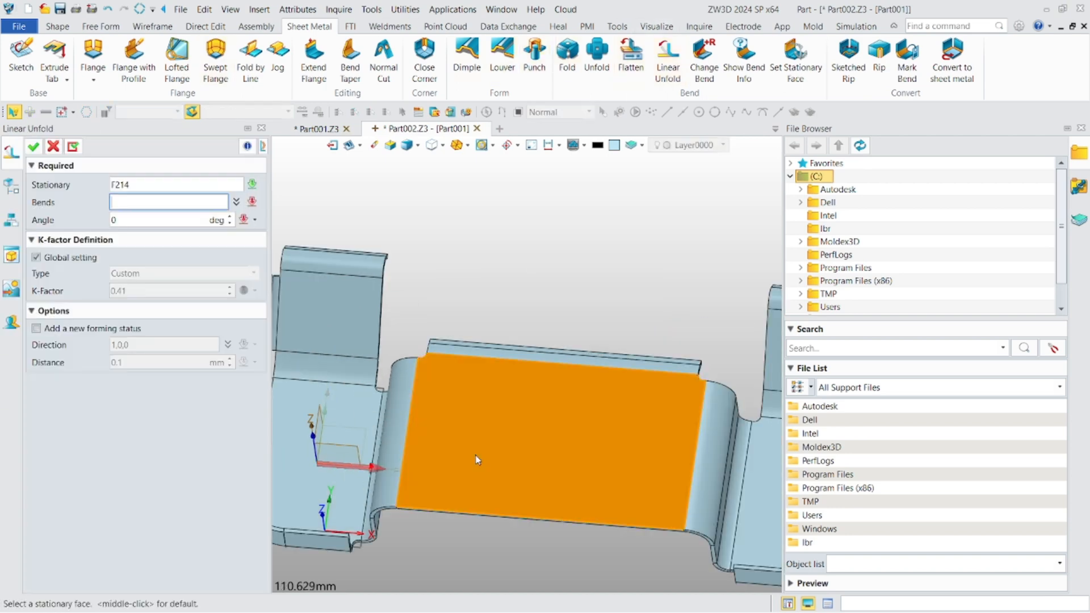
Complete a linear unfold of the narrow lip's bend along the central face's long edge and rename the feature "Linear unfold 43".
scroll(448, 351, up, 5)
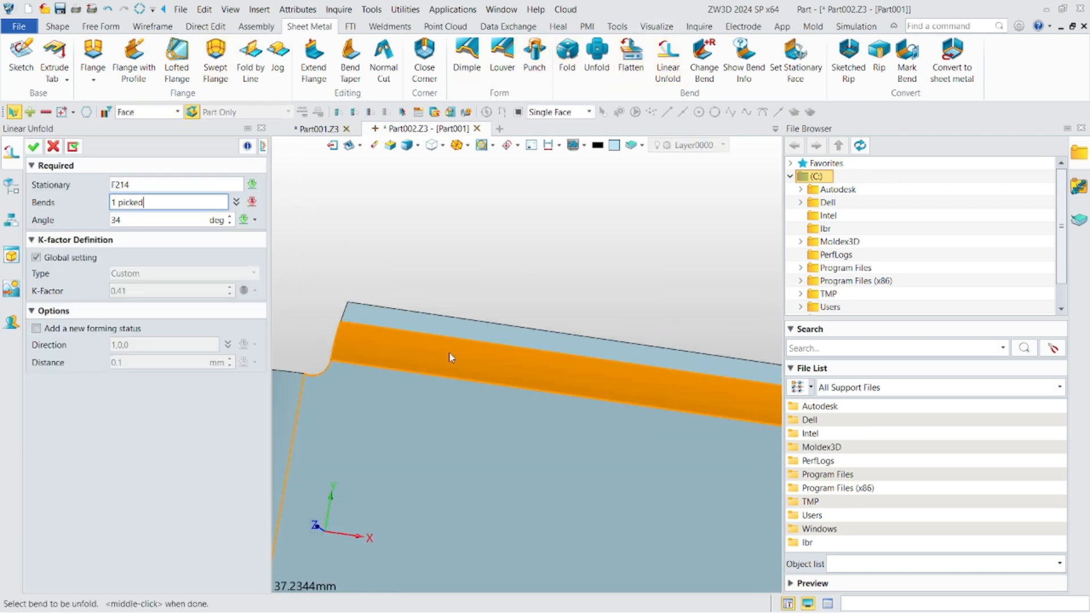
right_click(108, 465)
click(161, 273)
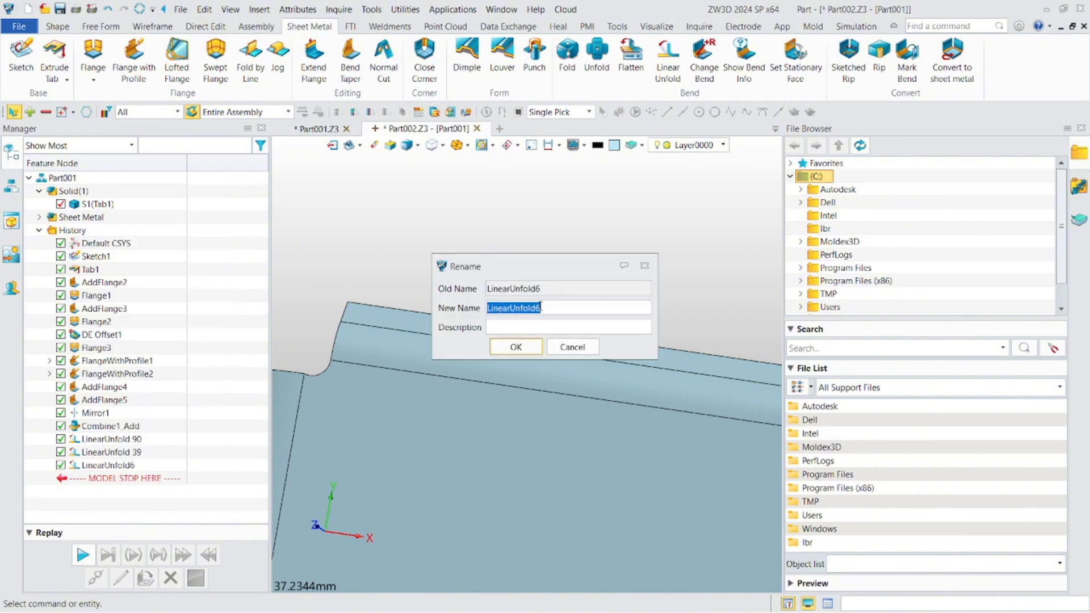
text(Linear unfold)
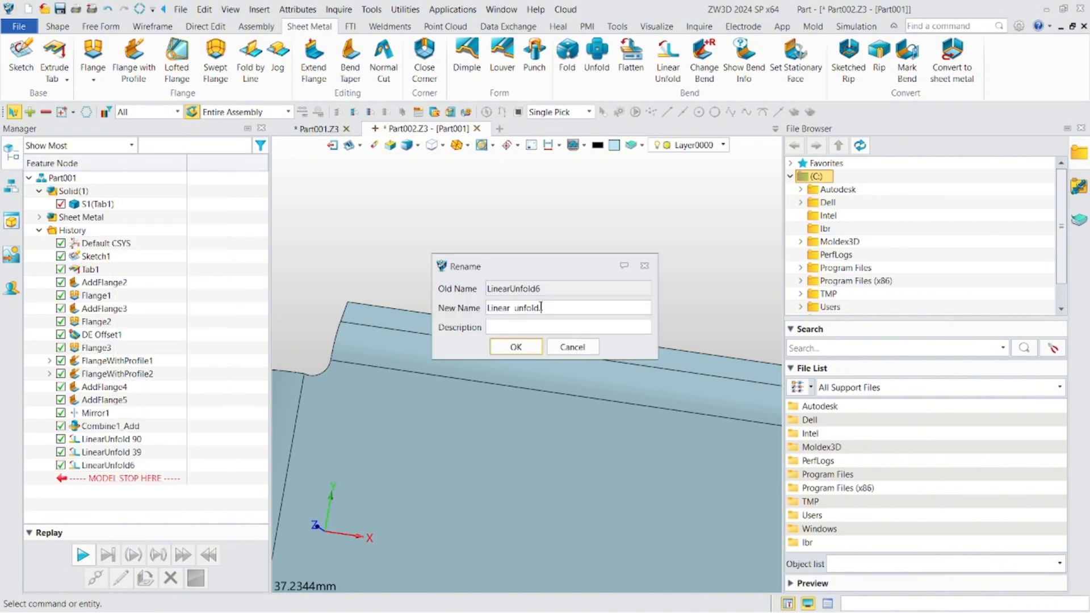
text( 43)
key(Return)
Examine the gap between the two side flange segments beside the upright flange's base bend.
scroll(471, 357, down, 8)
scroll(471, 357, up, 4)
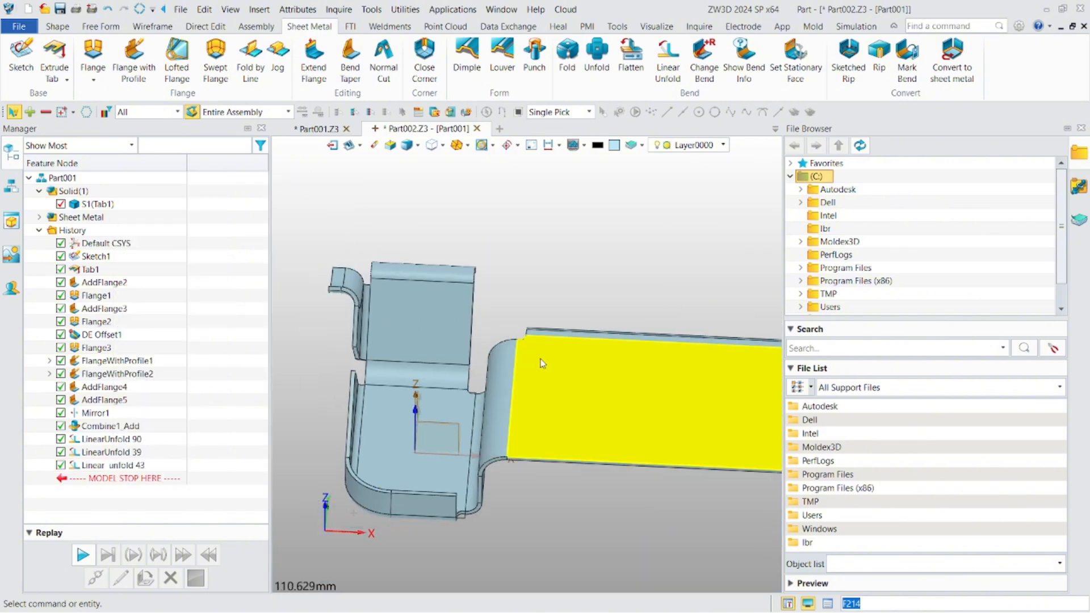
scroll(411, 369, up, 3)
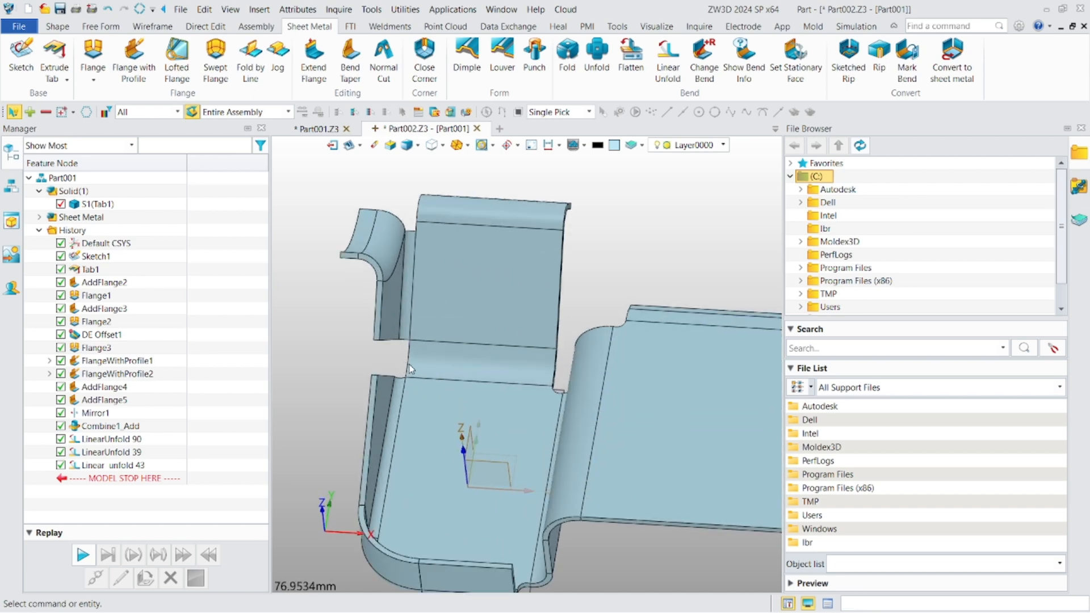
scroll(417, 371, down, 2)
right_click(426, 376)
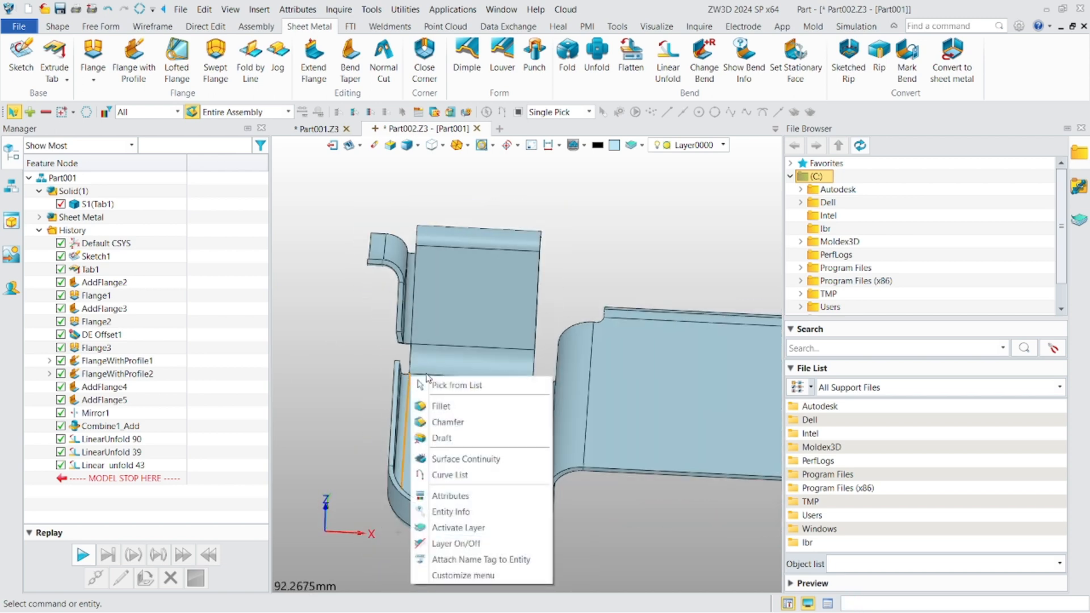
click(586, 256)
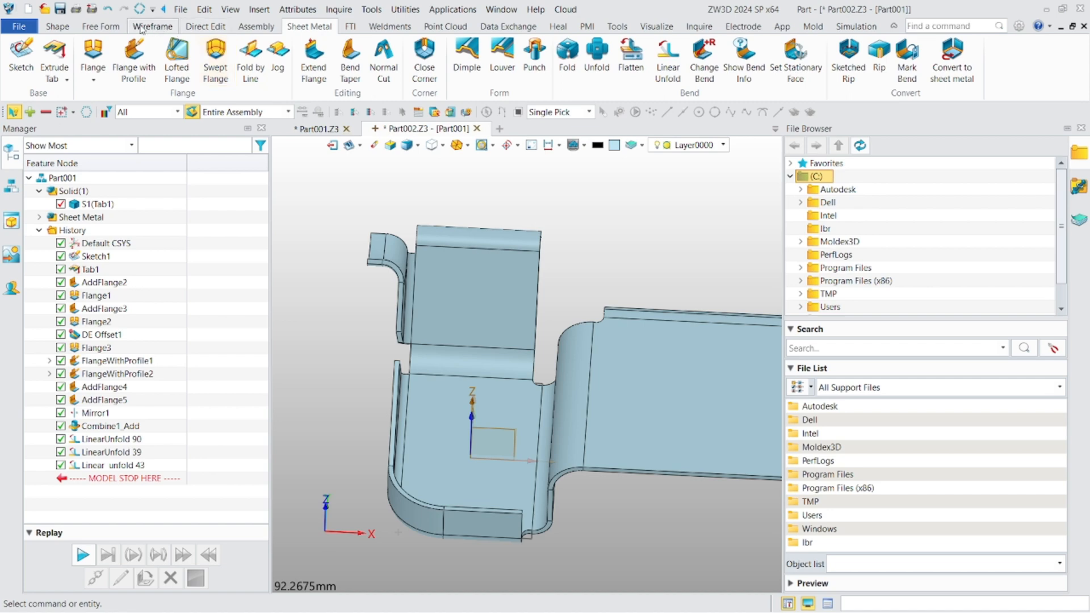
click(100, 26)
middle_drag(398, 245, 402, 237)
scroll(401, 237, up, 3)
right_drag(400, 237, 400, 215)
scroll(398, 245, up, 2)
scroll(399, 245, down, 5)
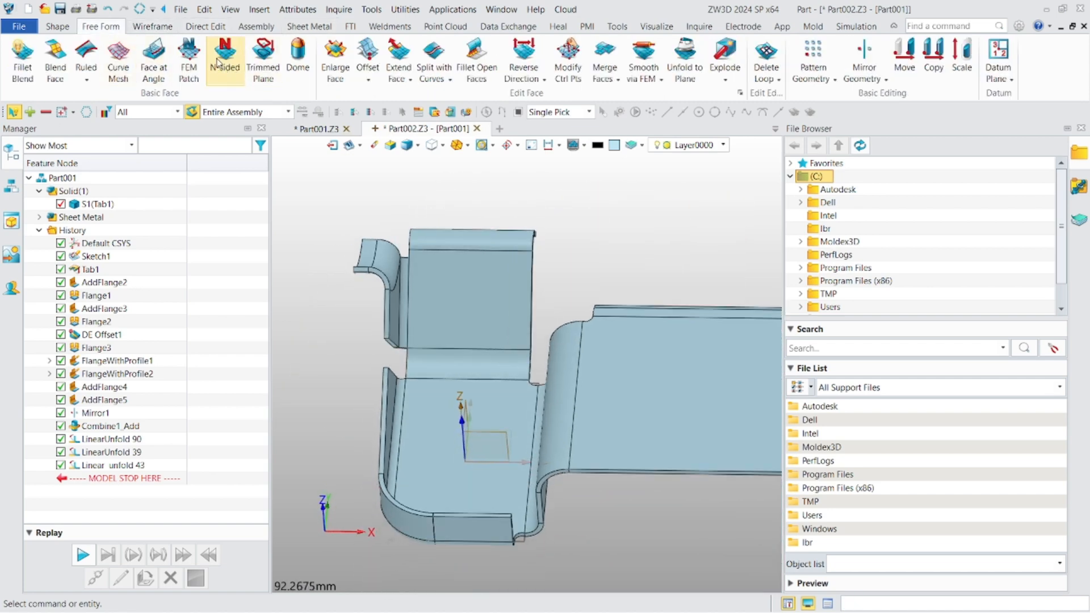
Create a tangent Blend curve across the gap, joining the inner bend edges at the bases of the two side flanges.
click(153, 28)
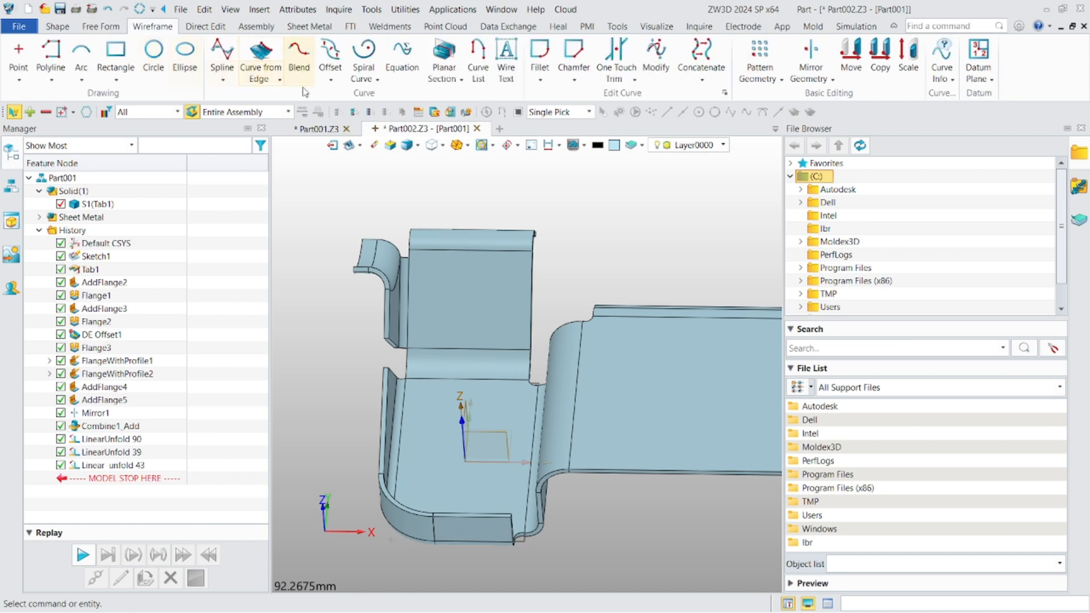
click(300, 62)
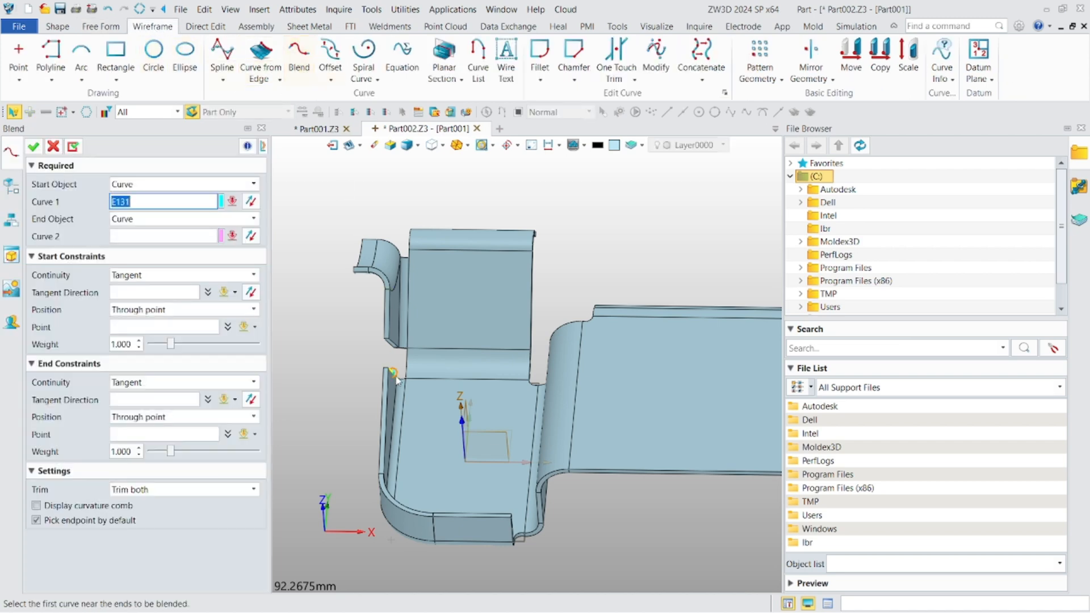
scroll(406, 395, up, 3)
scroll(407, 393, up, 3)
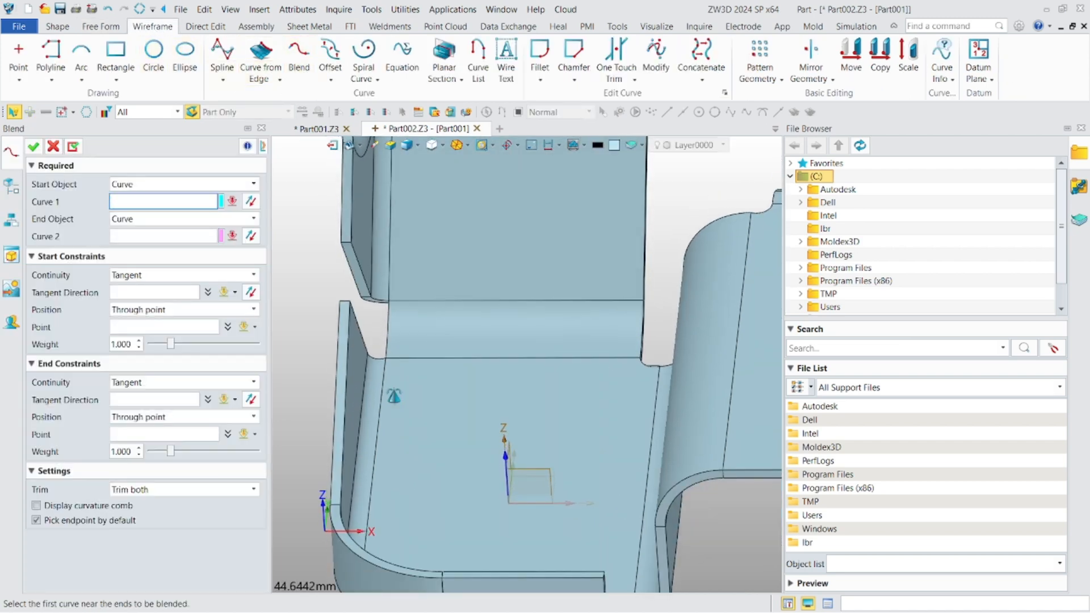
click(363, 397)
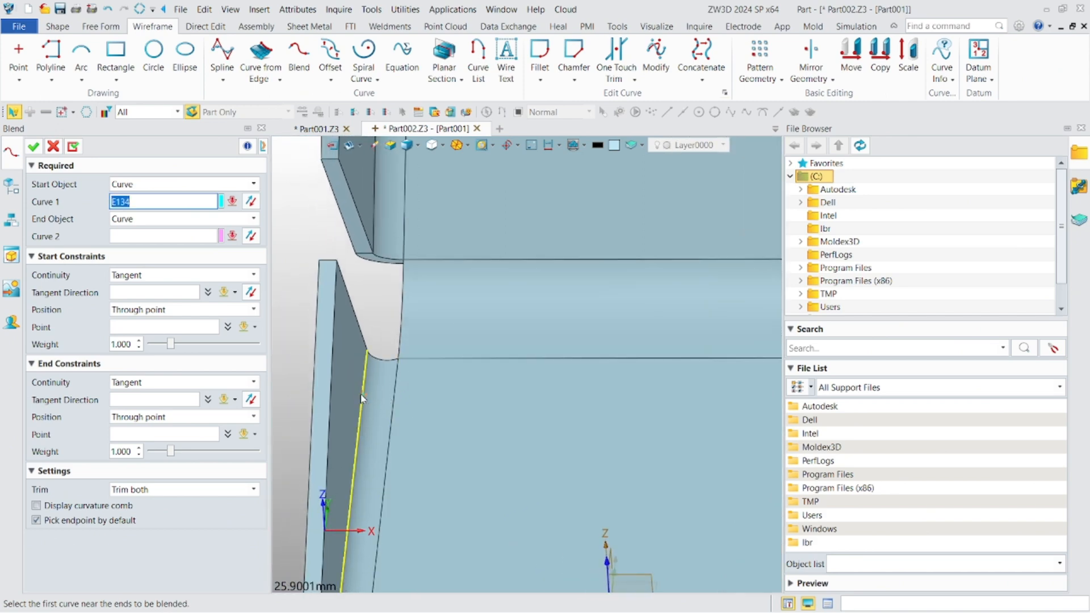
middle_drag(380, 340, 373, 439)
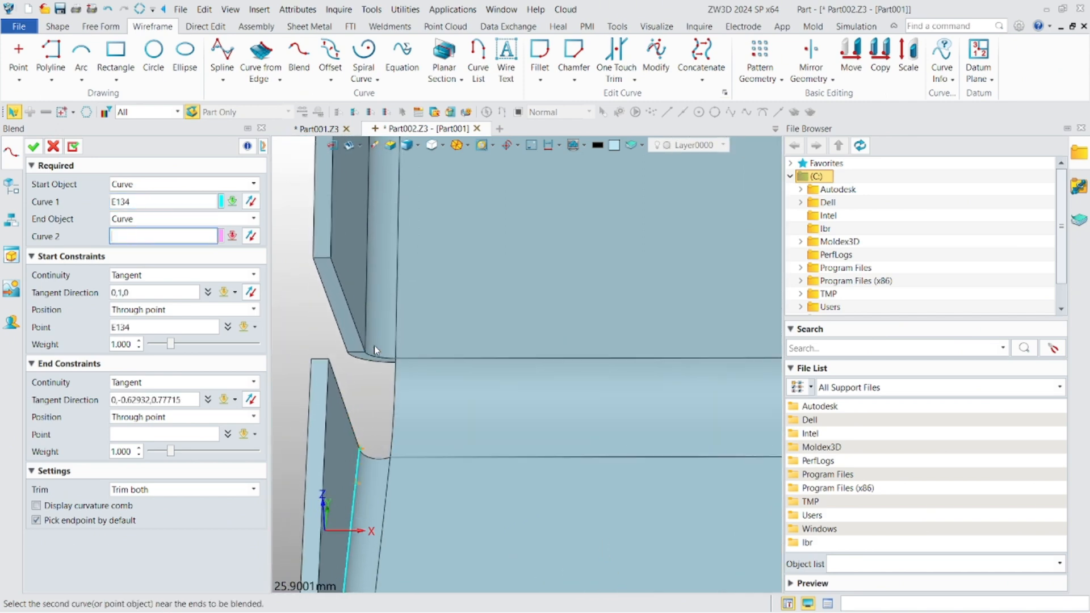
click(366, 307)
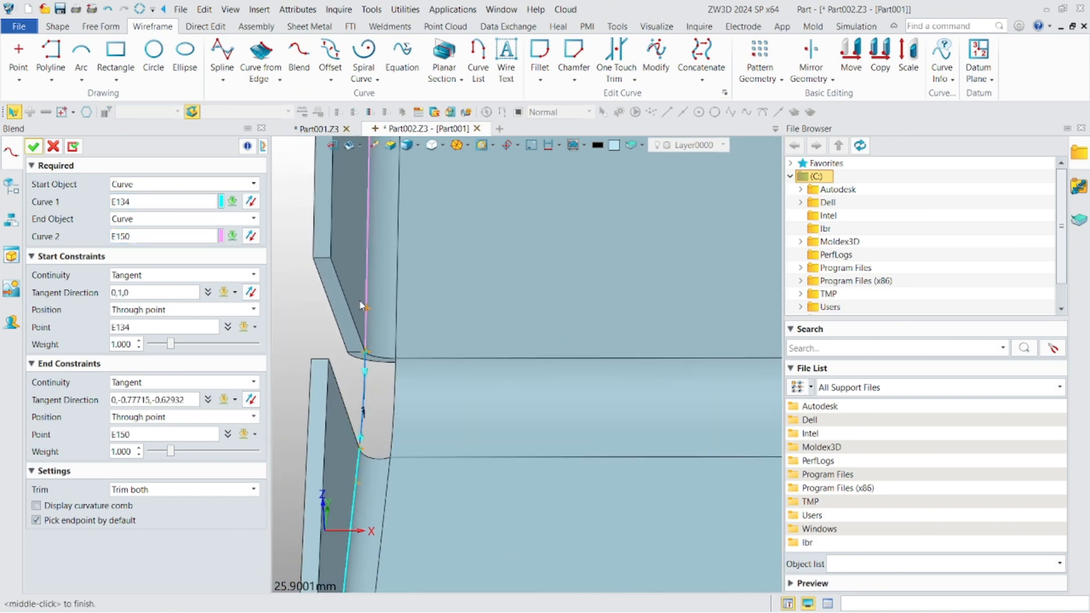
click(73, 147)
Create a second tangent Blend curve joining the inner free edges of the two side flanges across the gap.
click(327, 410)
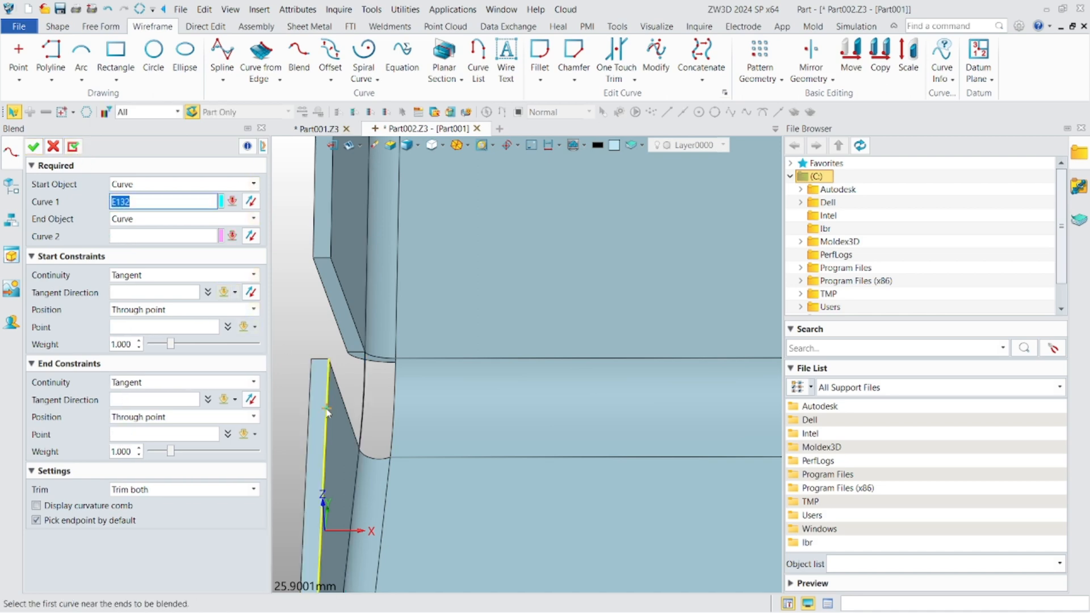
click(328, 232)
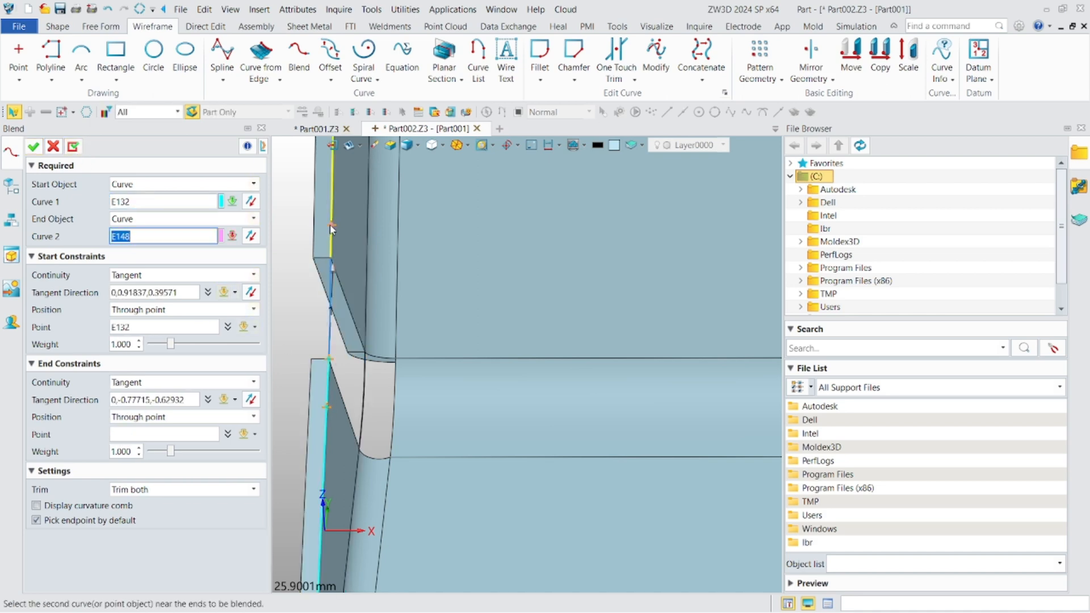
scroll(332, 229, up, 8)
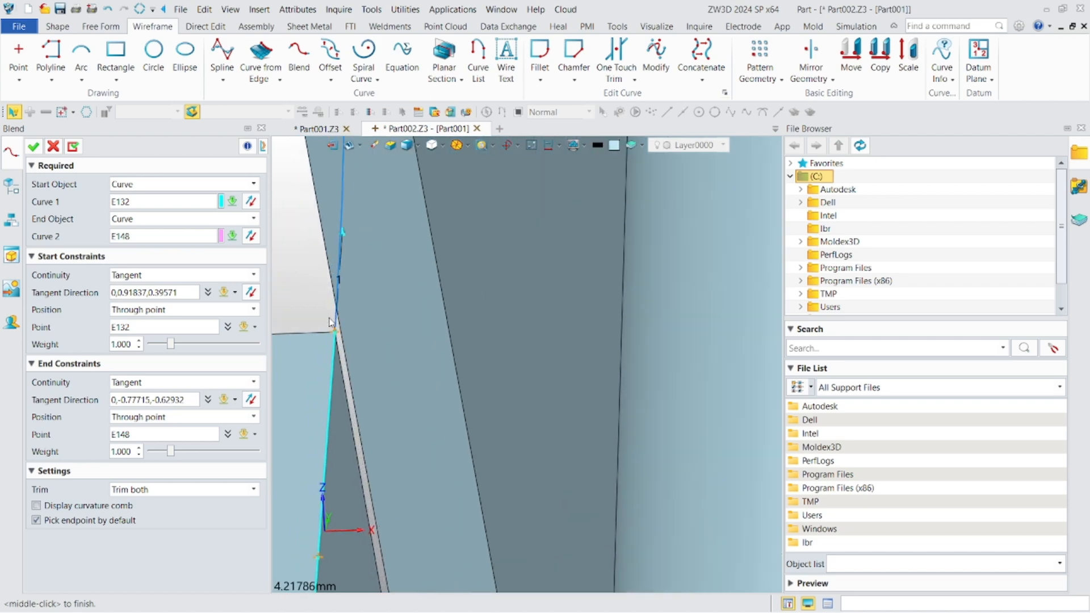
scroll(343, 347, down, 6)
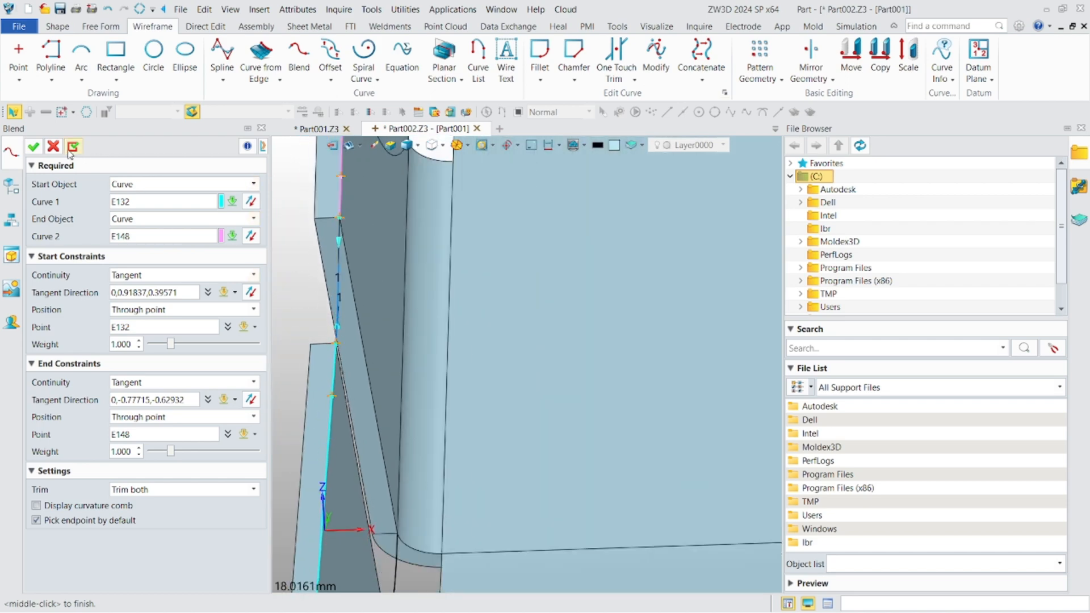
click(33, 152)
Start a Curve Mesh at the bend gap, using the base bend's end edge and the inner blend curve as U curves with matching directions.
scroll(348, 301, down, 3)
right_drag(368, 301, 401, 418)
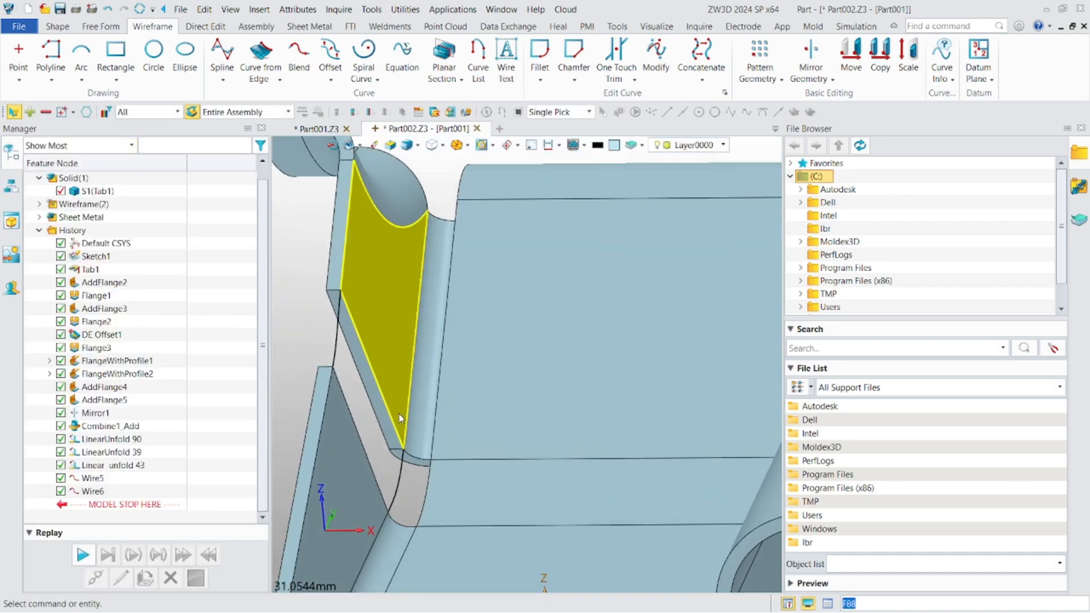
scroll(400, 425, up, 2)
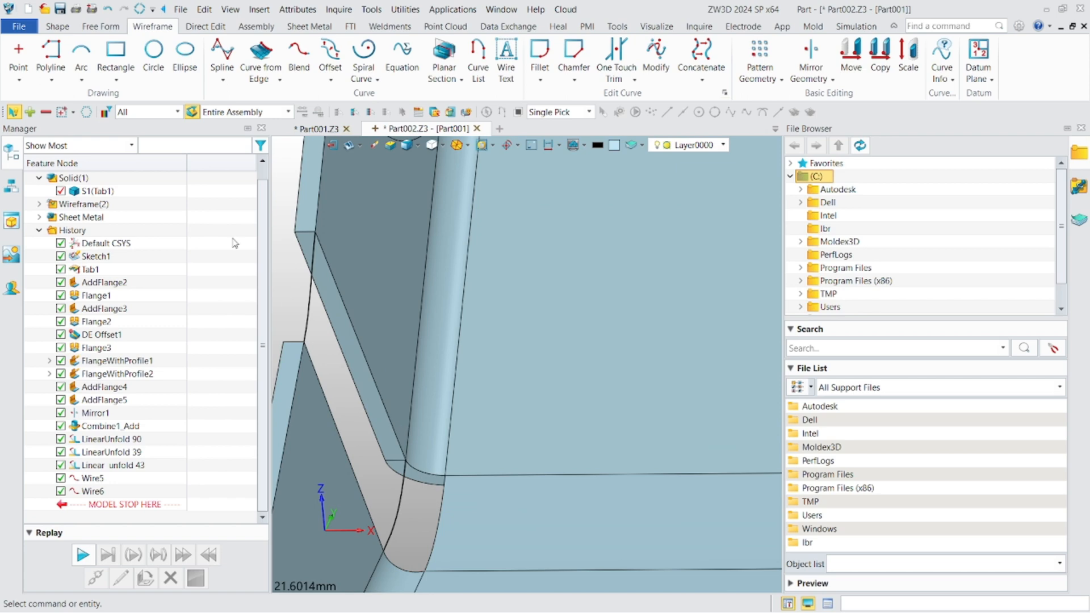
click(102, 30)
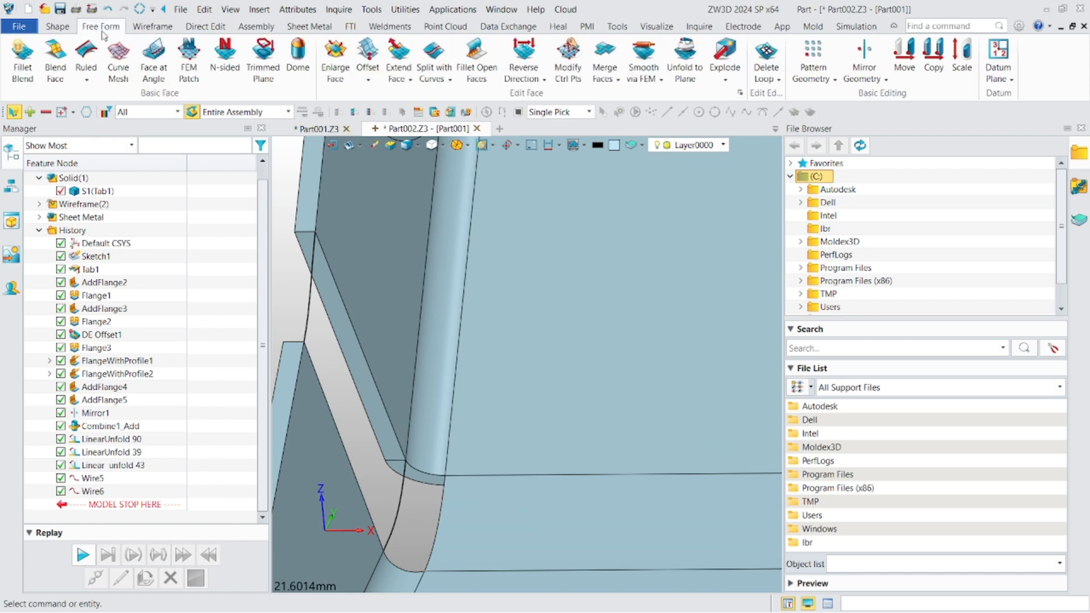
click(120, 55)
scroll(448, 431, up, 3)
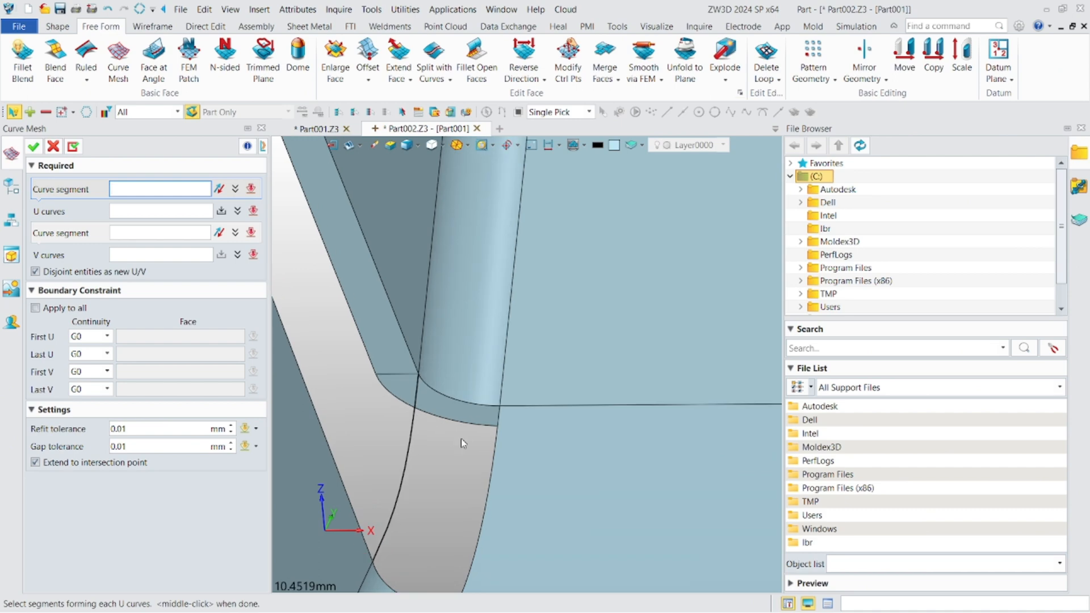
middle_drag(461, 438, 474, 403)
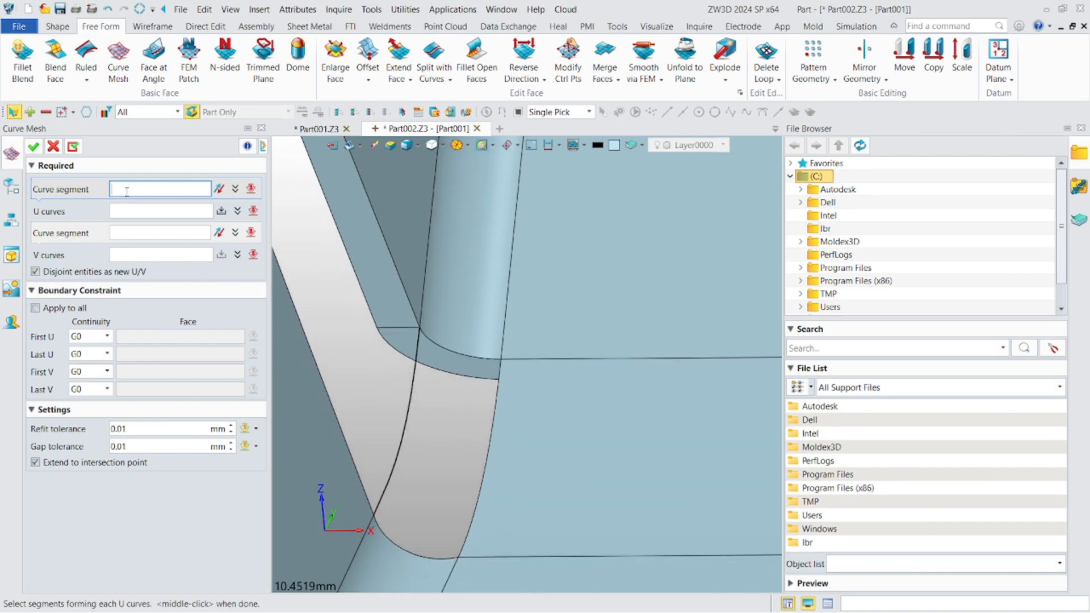
click(459, 538)
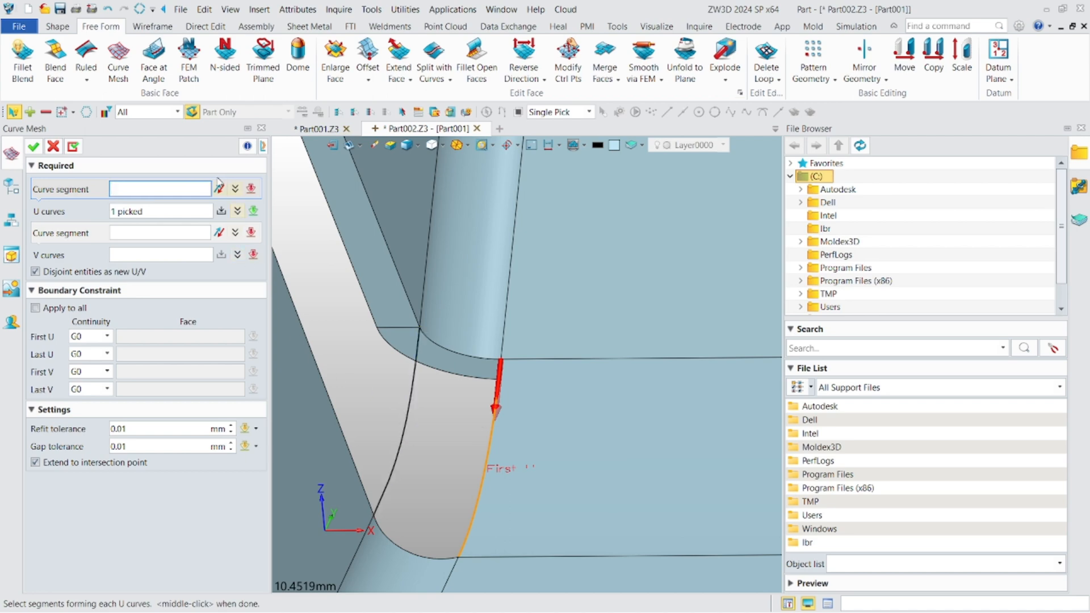
click(406, 427)
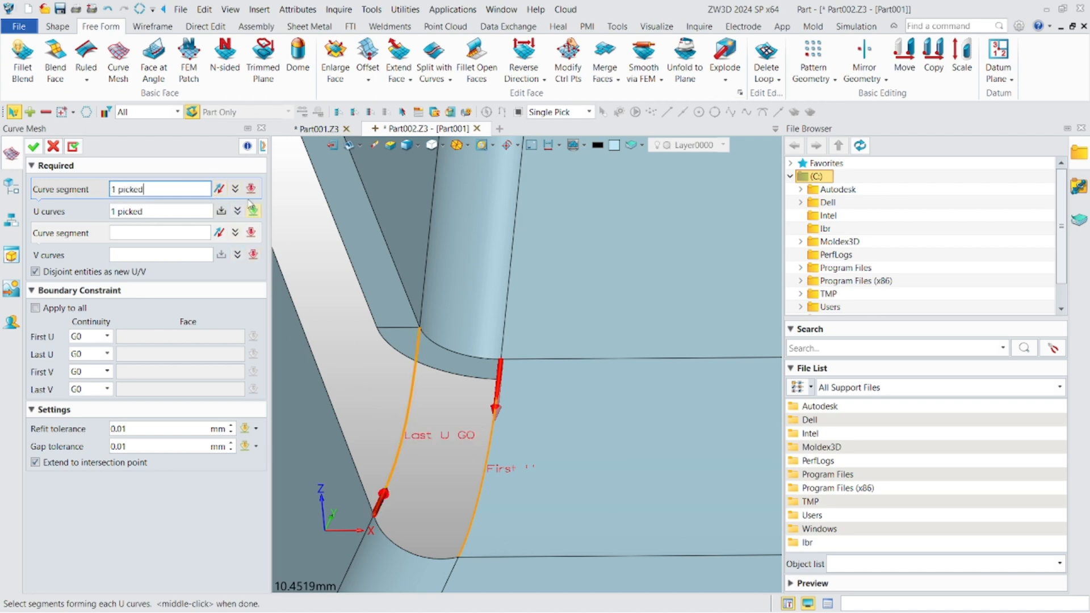
click(223, 192)
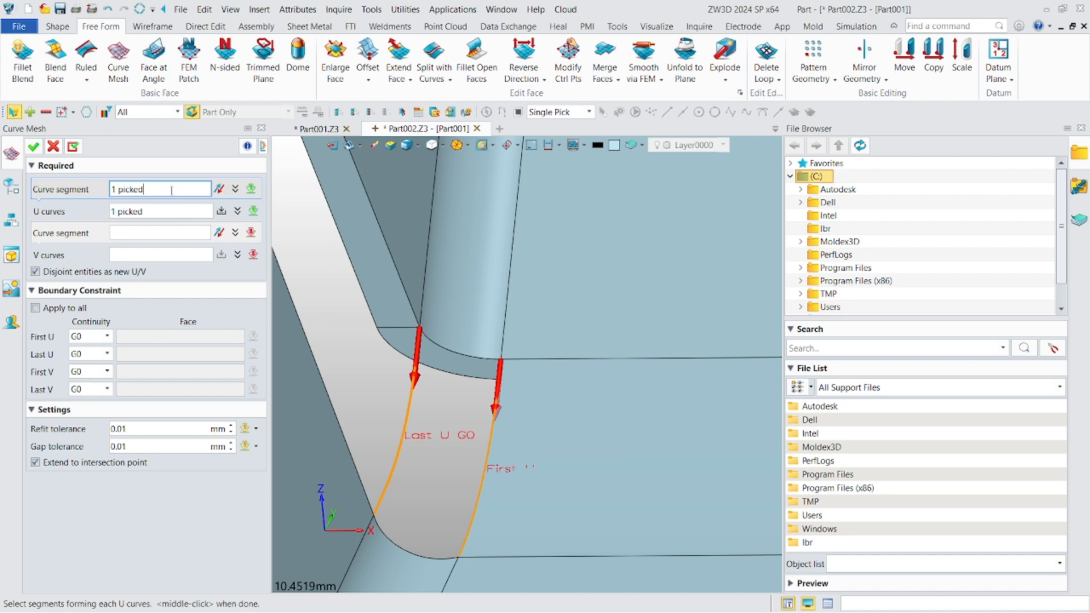
Use the curved end edges of the two flange bends as V curves and create the mesh surface between them.
click(152, 232)
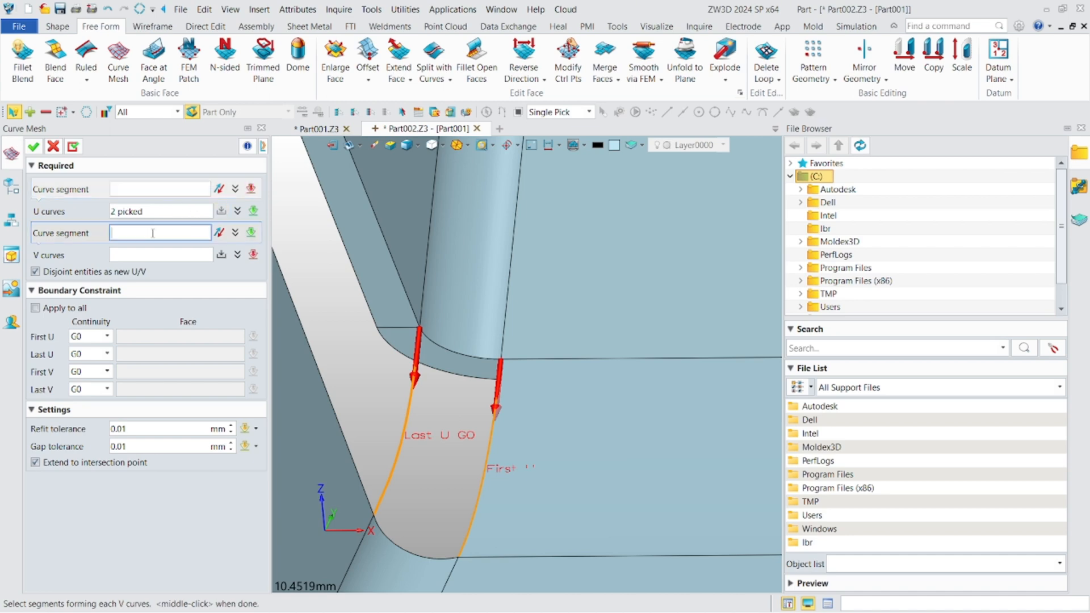
click(467, 359)
click(478, 359)
middle_click(482, 358)
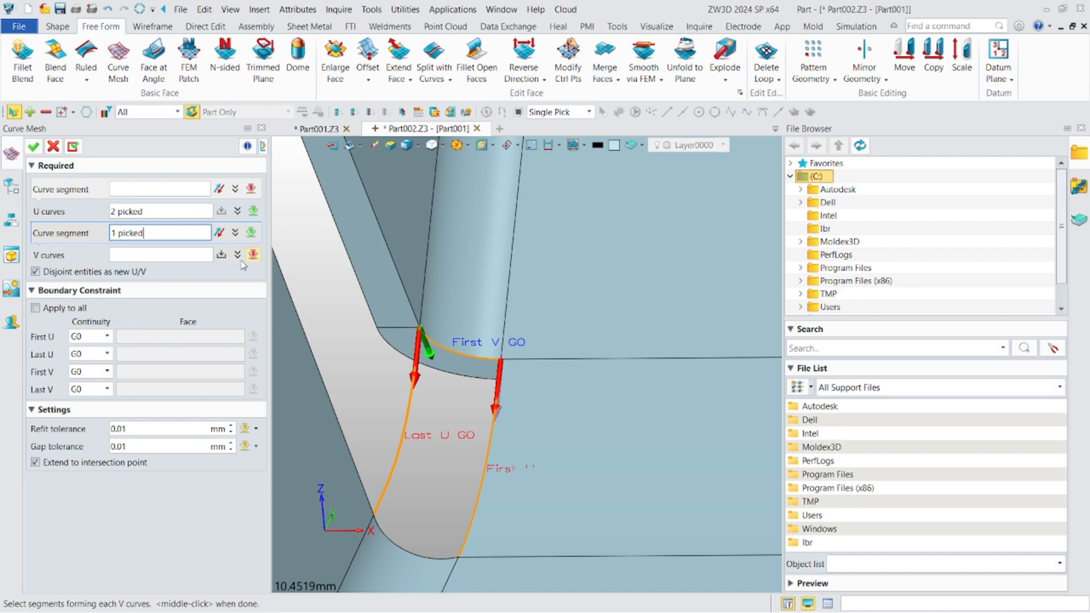
click(222, 255)
click(391, 537)
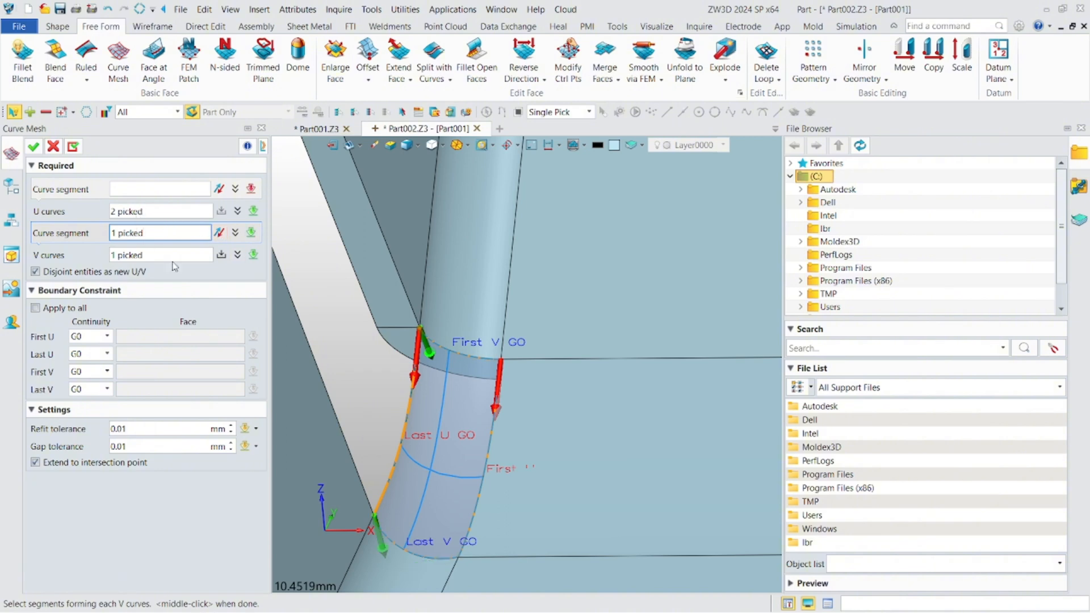
click(33, 151)
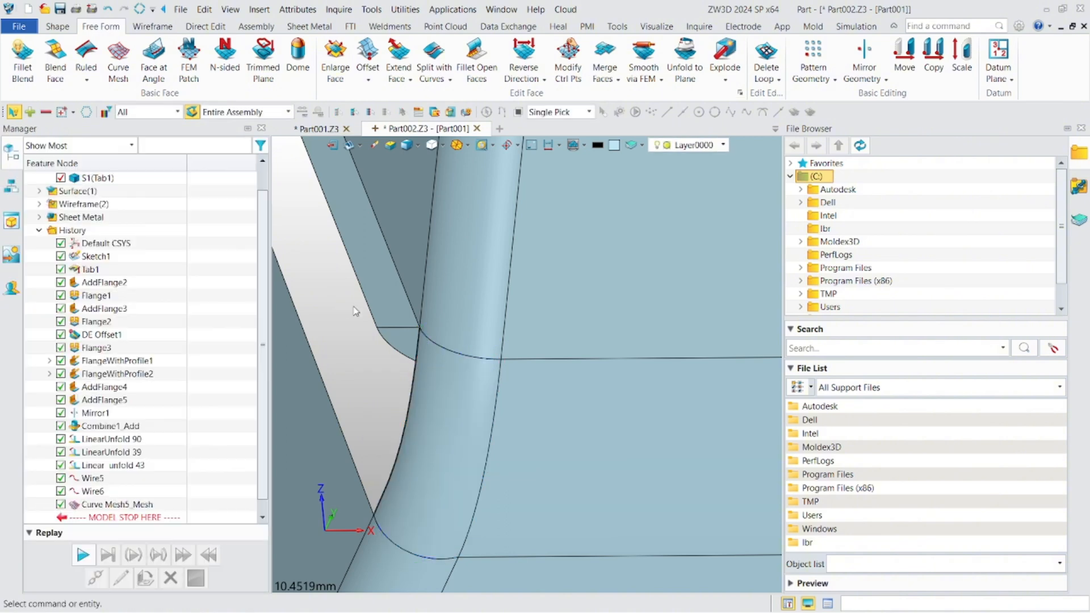
Start a second Curve Mesh in the side flange gap, using the two blend curves as U curves with matching directions.
scroll(370, 320, down, 6)
right_drag(370, 319, 379, 375)
scroll(369, 339, up, 2)
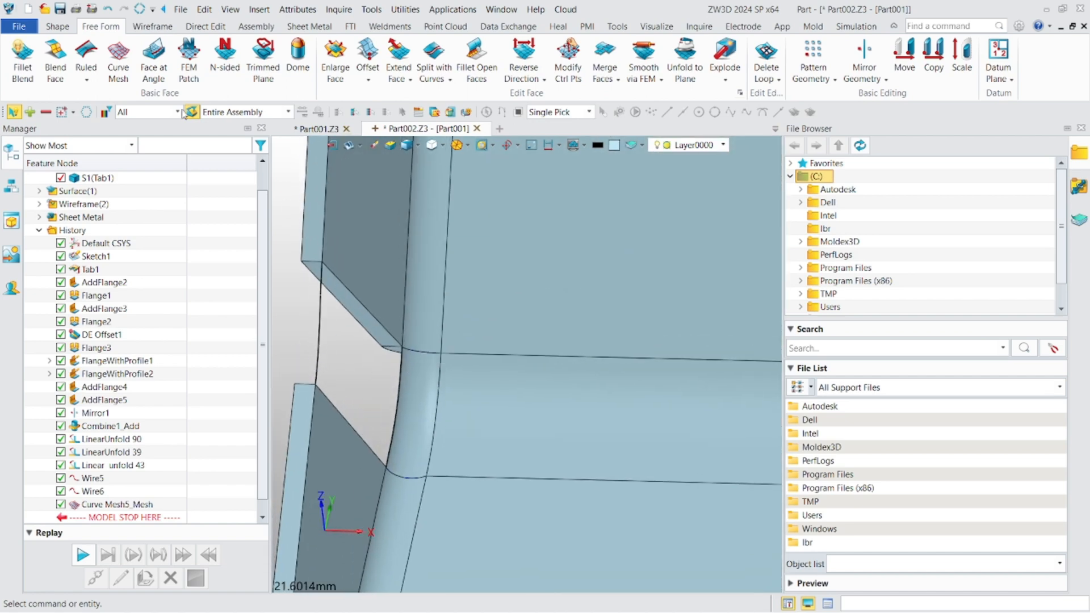
click(119, 54)
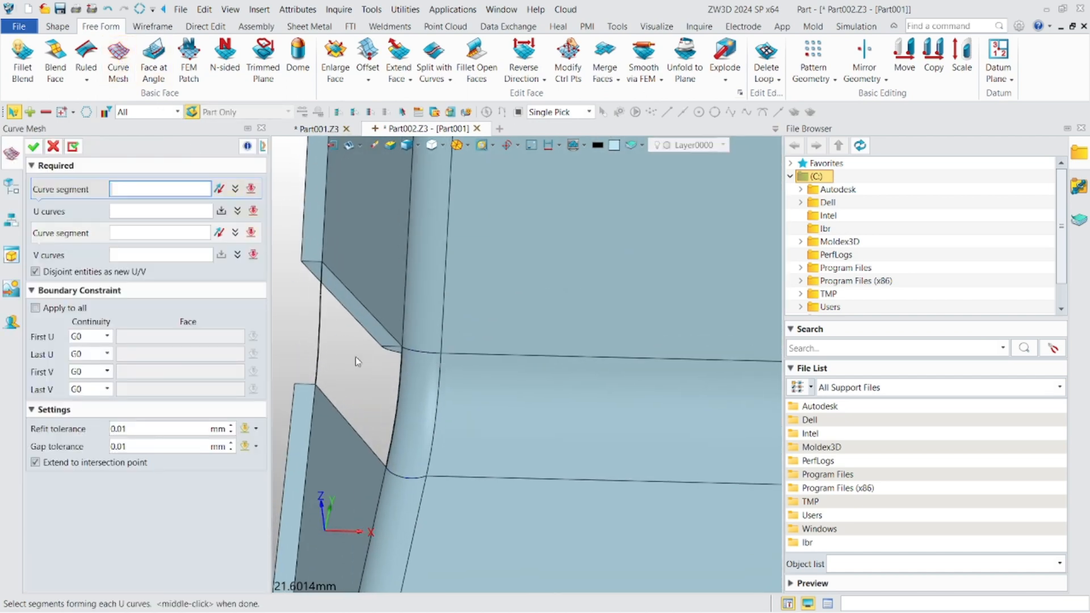
click(397, 399)
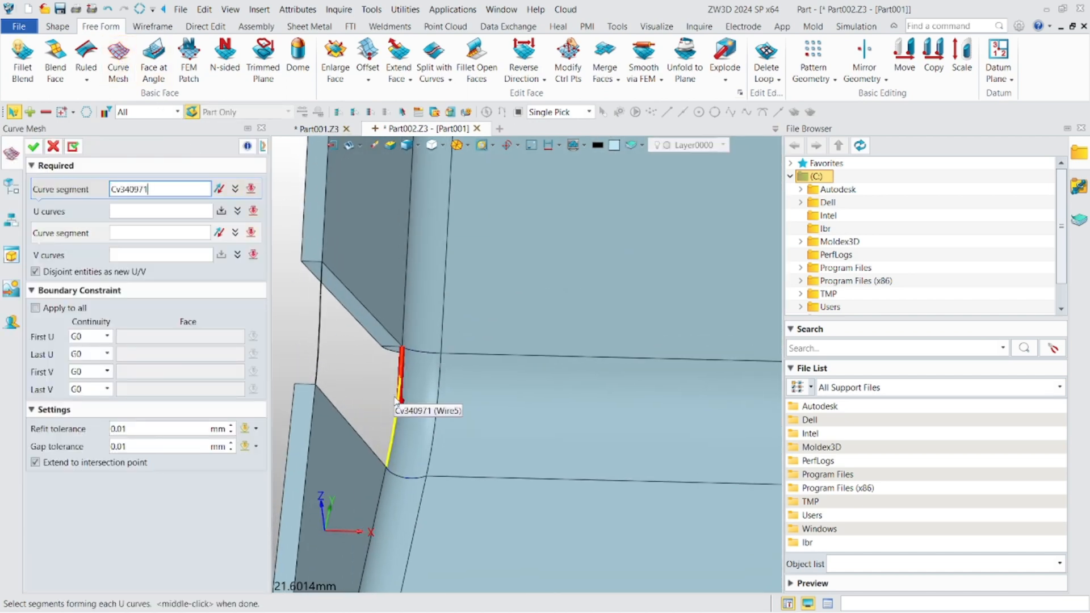
click(333, 310)
click(227, 212)
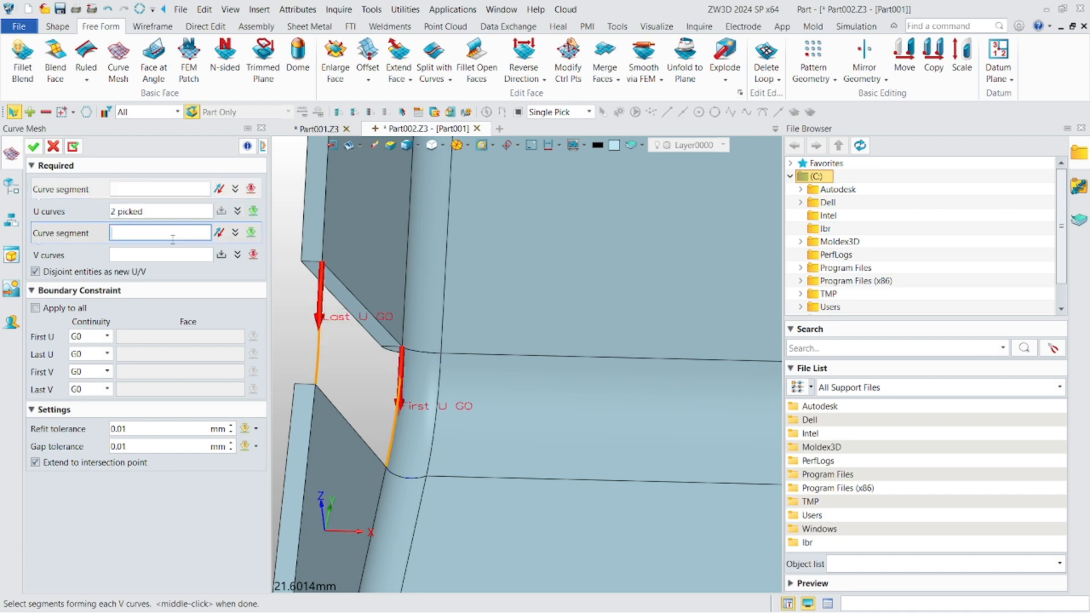
Use the facing slanted inner edges of the two side flanges as V curves and create the mesh surface.
scroll(407, 349, up, 2)
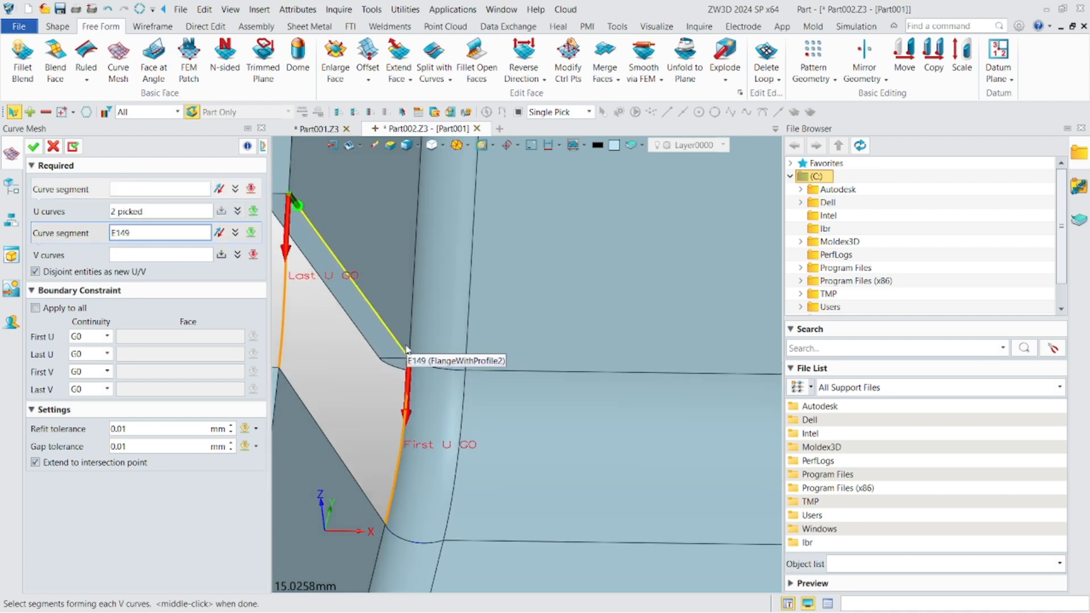
click(405, 348)
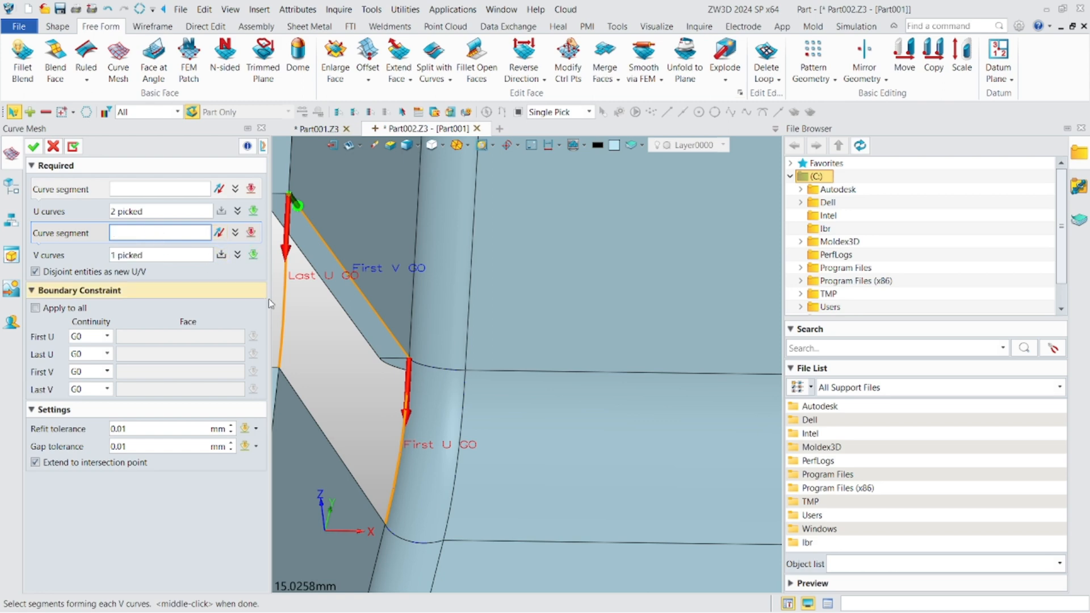
scroll(324, 412, down, 2)
middle_drag(323, 411, 345, 362)
click(370, 407)
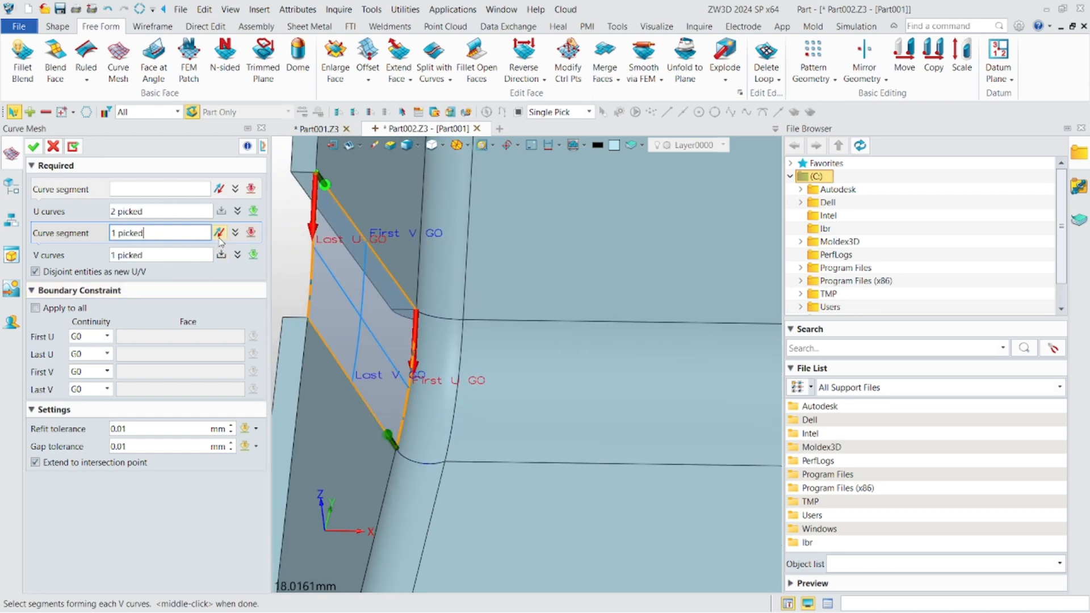
click(33, 146)
right_drag(375, 319, 352, 343)
scroll(380, 329, down, 1)
scroll(384, 331, down, 2)
scroll(380, 323, up, 2)
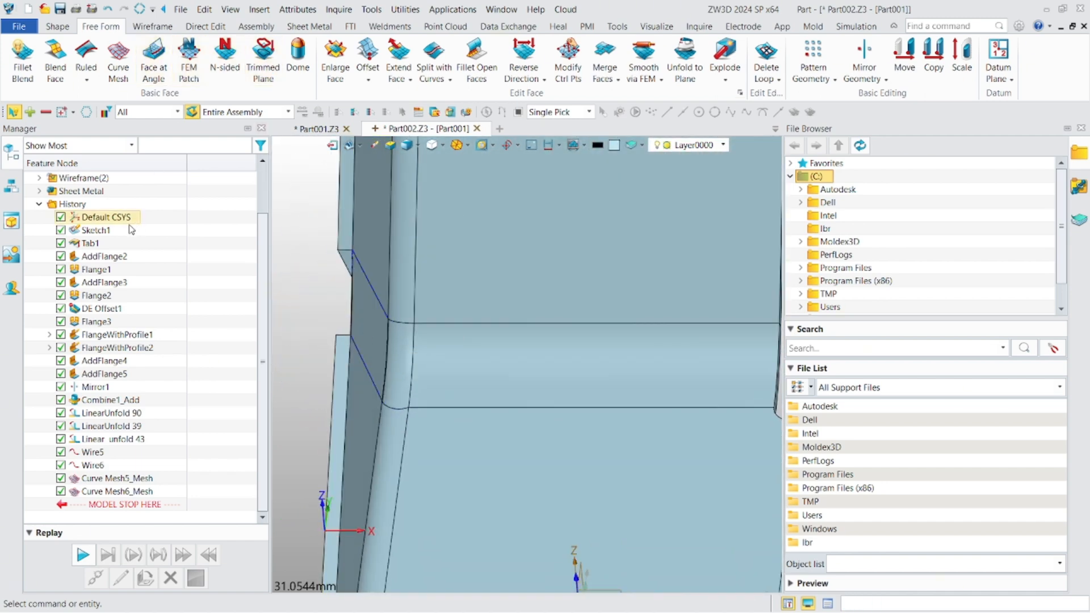
Sew the bend mesh surface to the flange mesh surface, using the flange mesh as the base.
scroll(131, 229, up, 1)
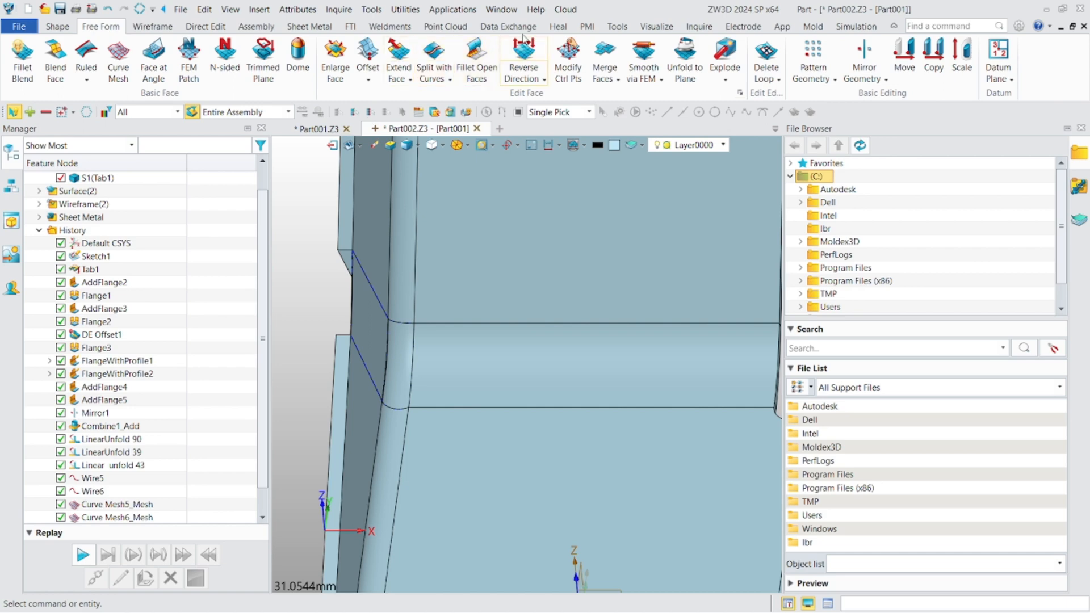
click(555, 25)
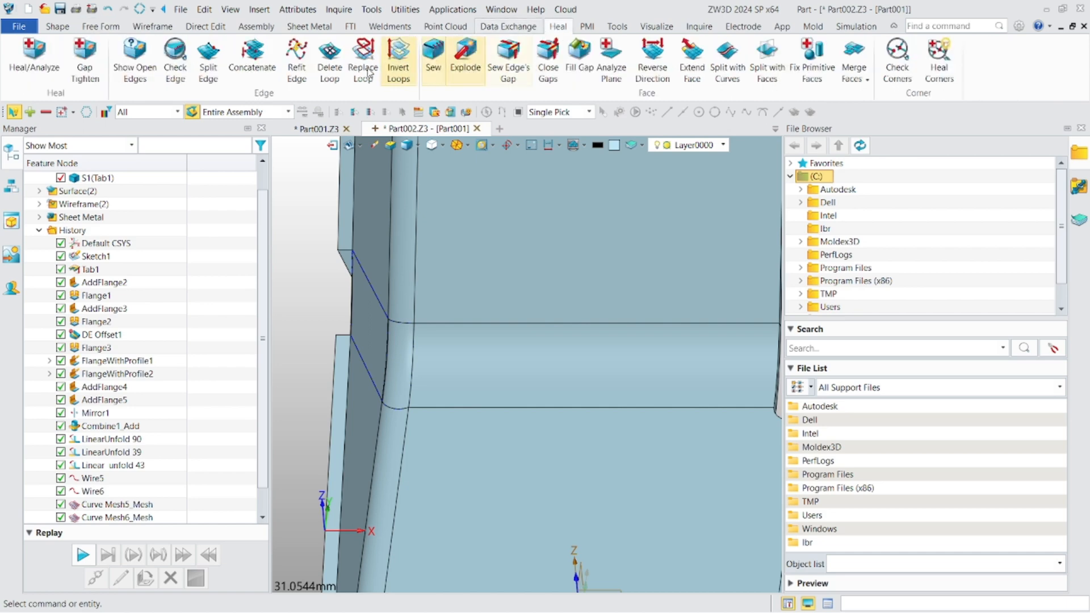
click(433, 57)
scroll(375, 347, up, 2)
click(359, 357)
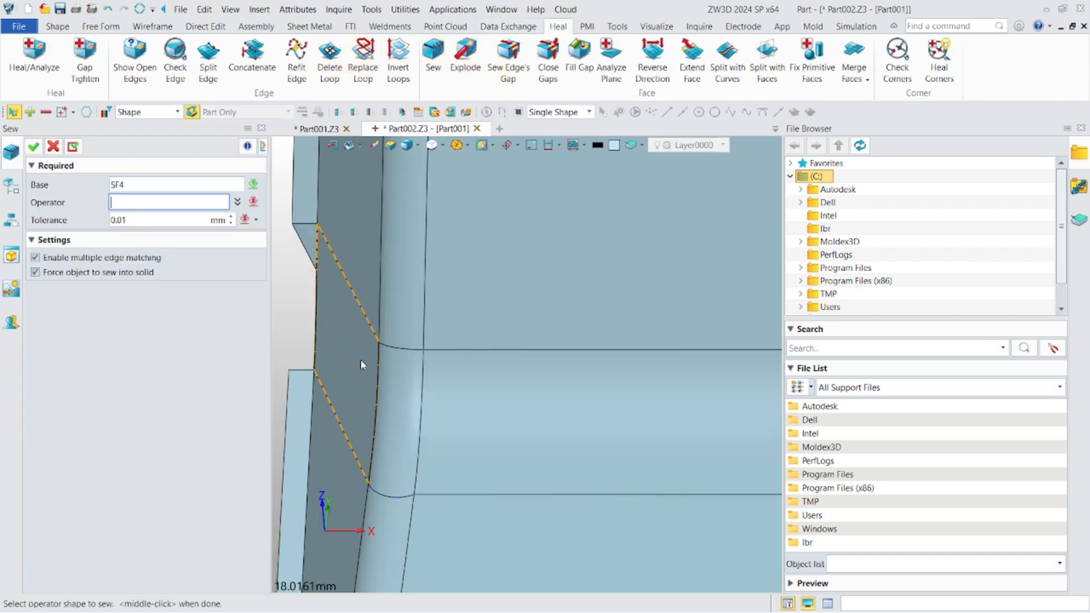
click(400, 412)
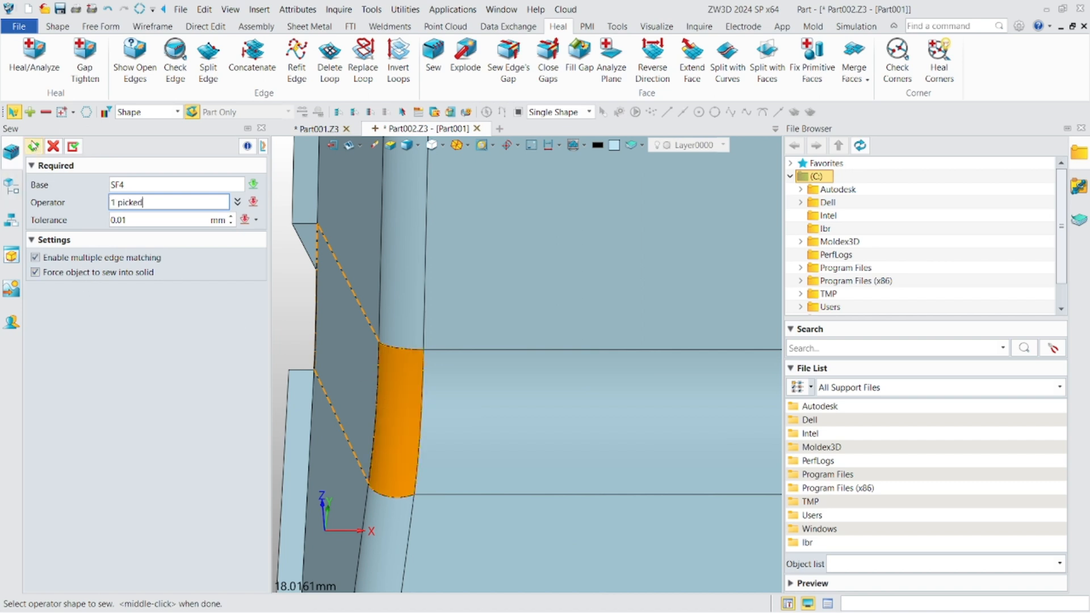
click(33, 146)
click(623, 369)
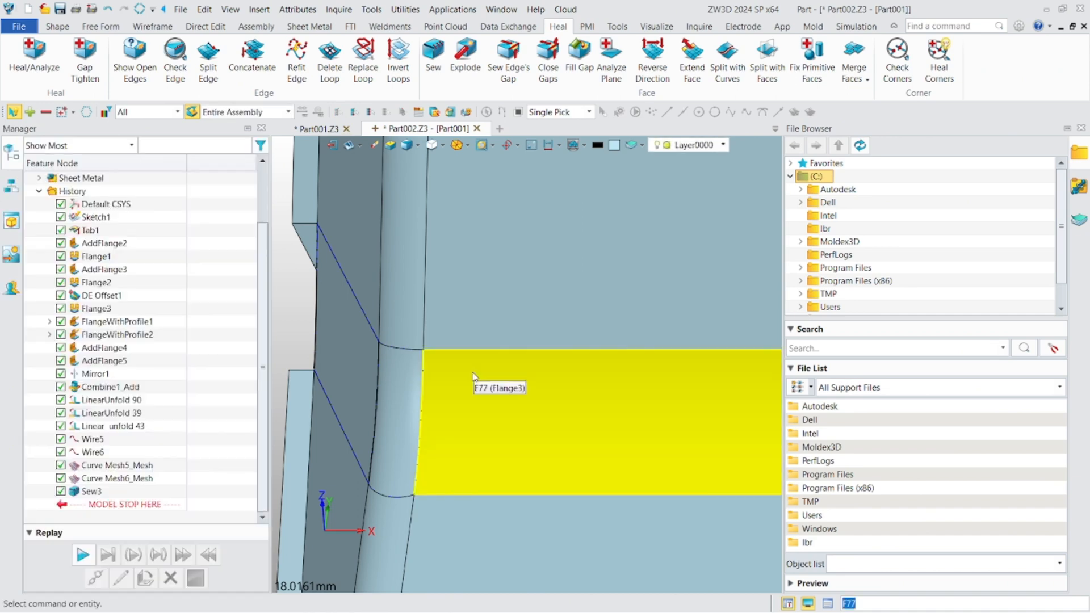
Start a one-sided Thicken of type Sheet on the sewn bridging surface between the side flanges.
scroll(474, 373, down, 6)
right_drag(474, 373, 513, 339)
scroll(513, 339, up, 1)
scroll(514, 343, up, 1)
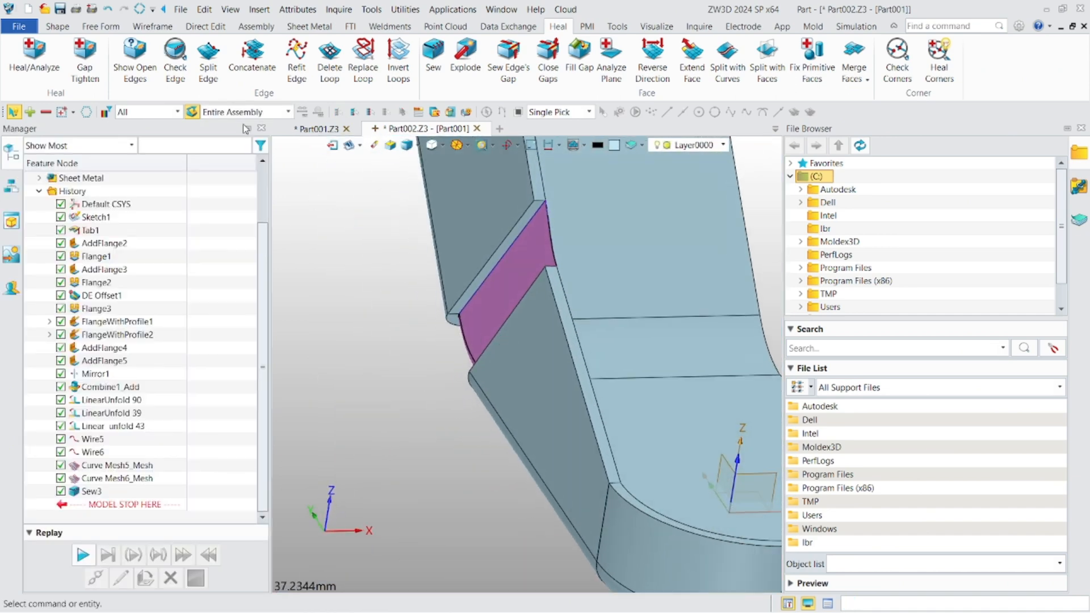
click(59, 27)
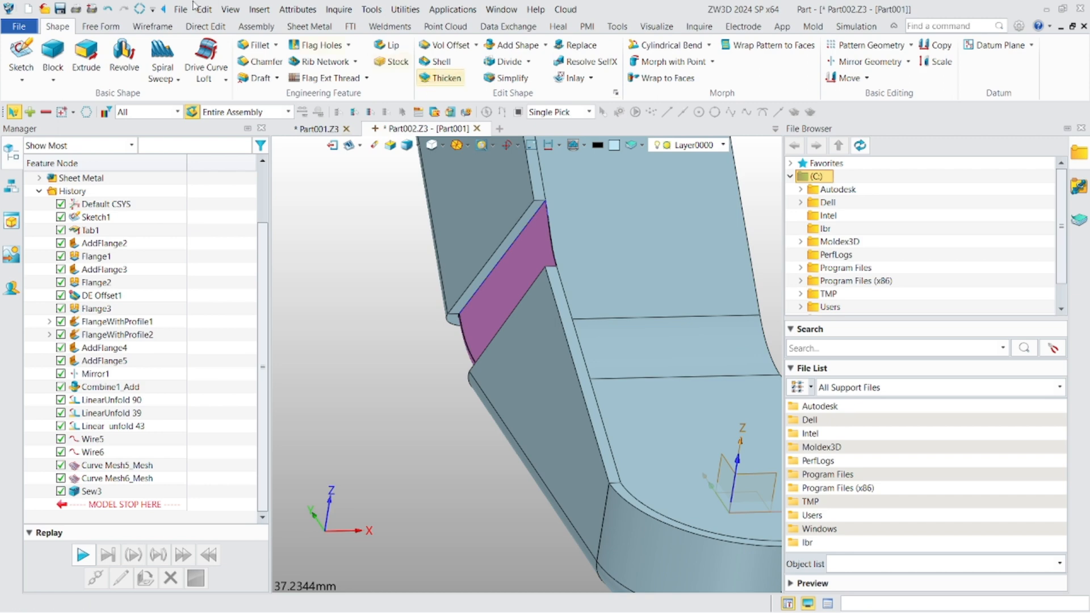
click(440, 78)
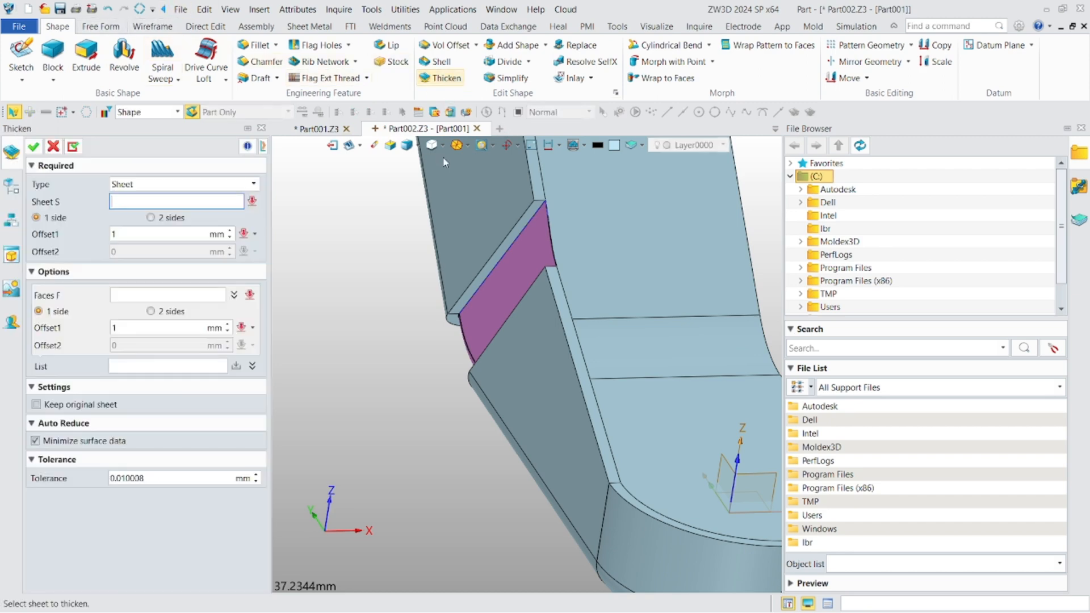
click(482, 250)
click(170, 184)
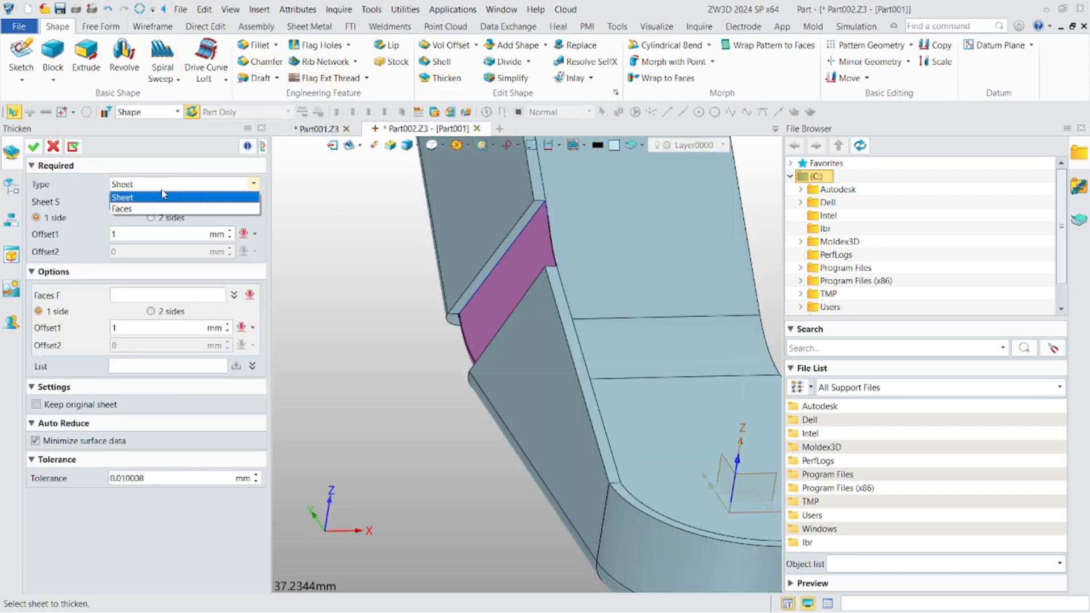
click(152, 202)
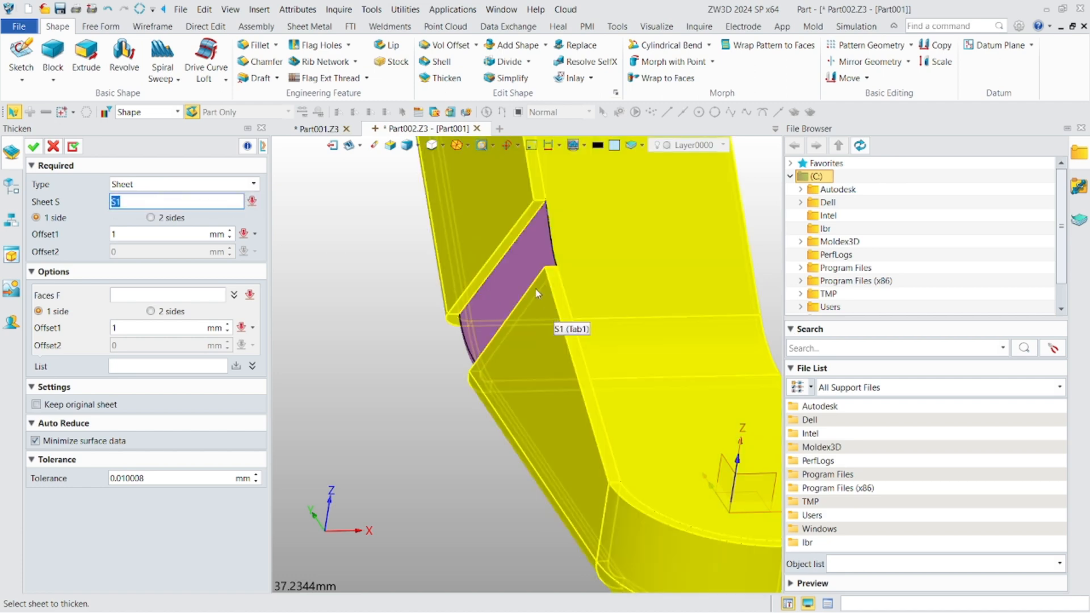
click(512, 276)
middle_drag(513, 276, 476, 301)
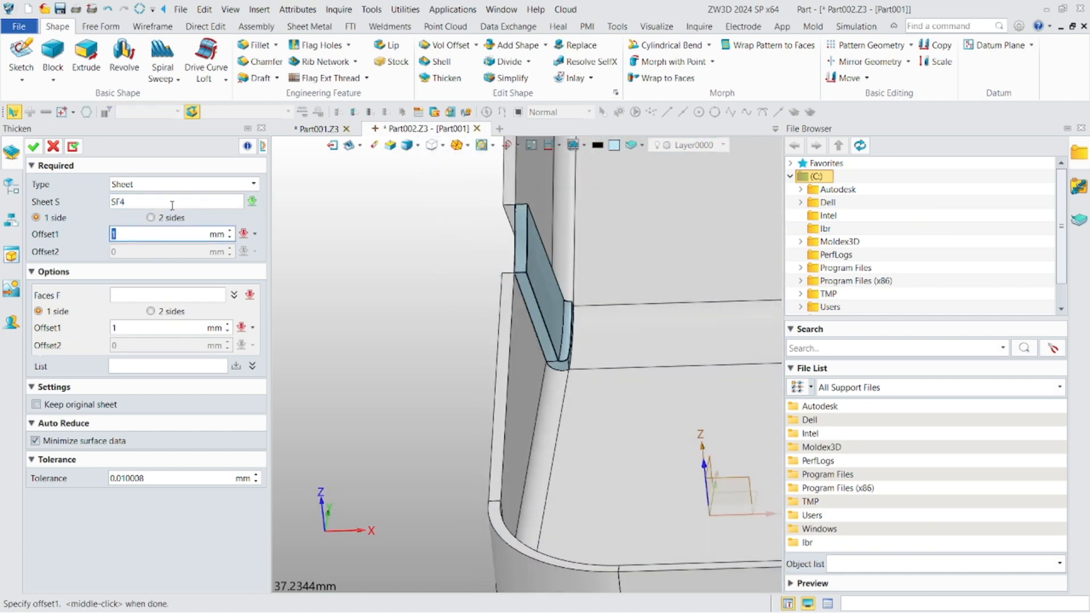
Set the thickening offset to -1 mm and create the solid bridge.
key(Home)
text(-)
key(Return)
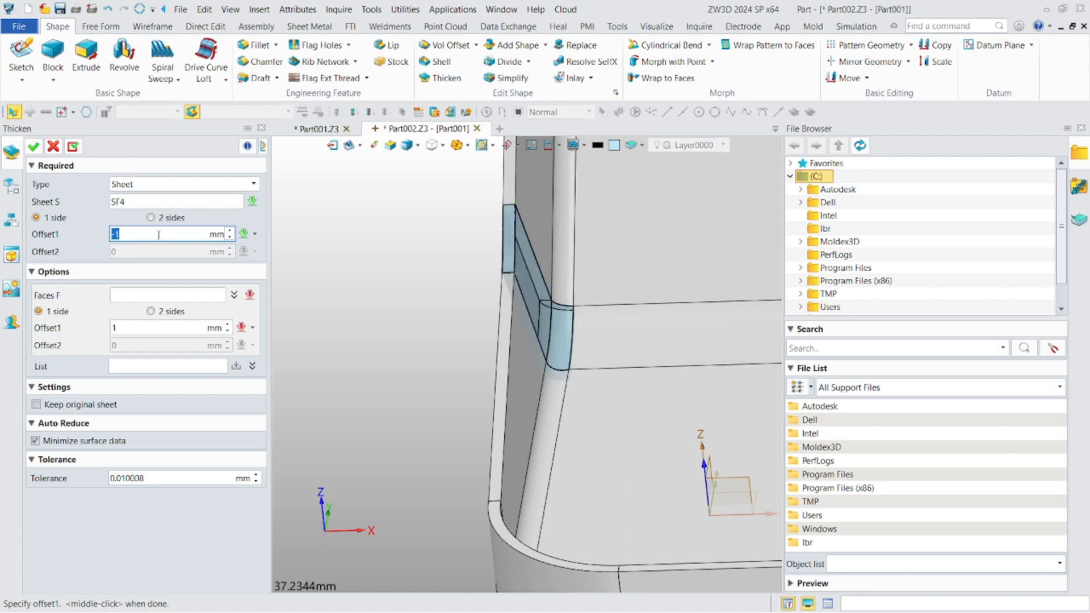
middle_drag(542, 301, 511, 290)
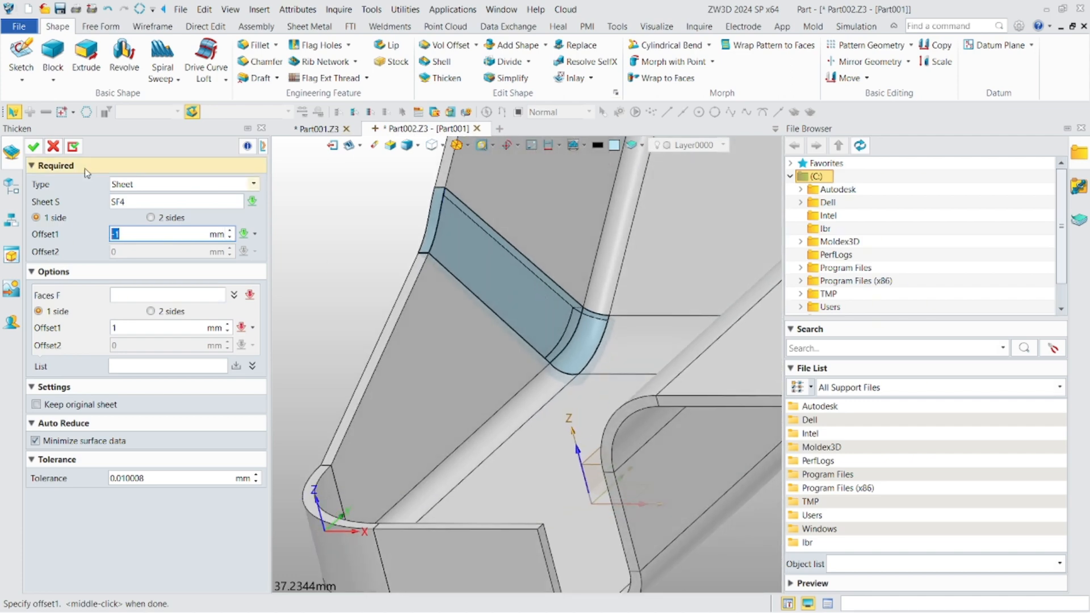
click(32, 148)
Create a tangent Blend curve across the open corner, joining the outer free edges of the two curled flanges.
scroll(528, 318, down, 3)
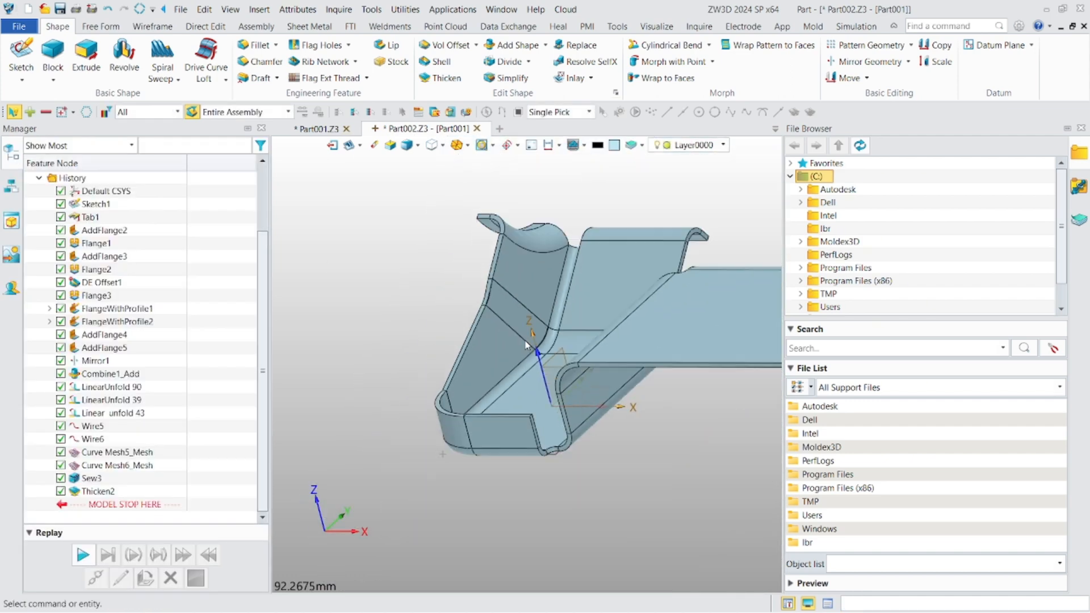
middle_drag(528, 317, 519, 295)
scroll(524, 318, up, 2)
scroll(519, 296, up, 1)
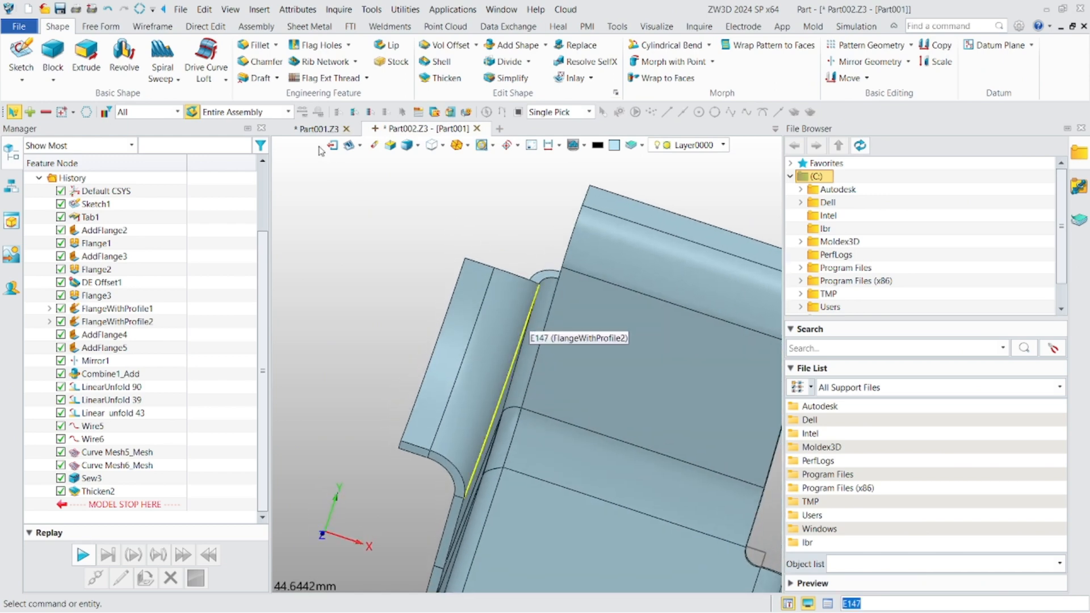
click(88, 29)
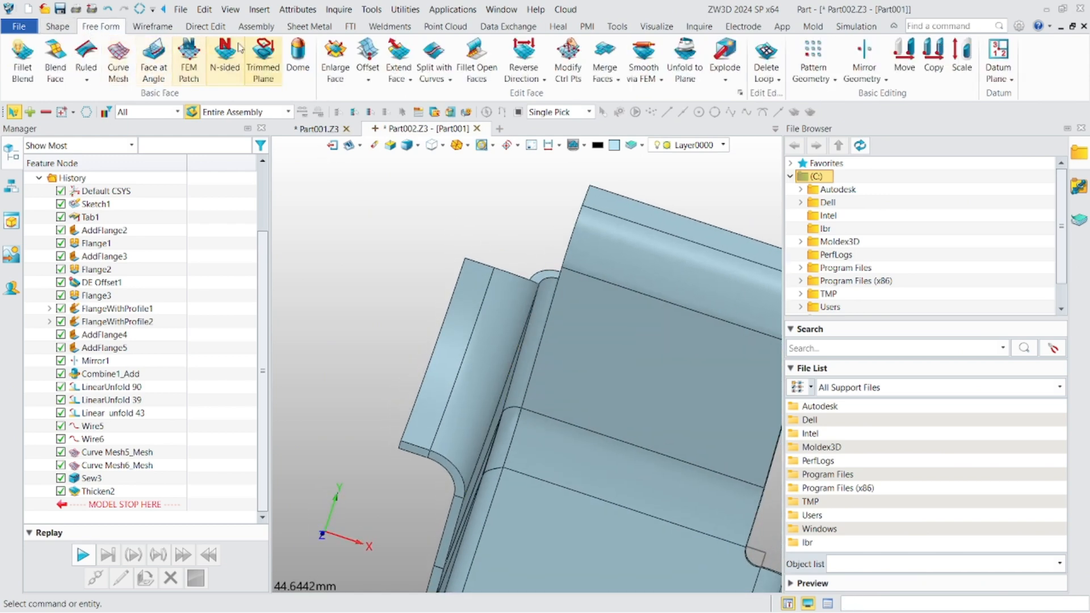
click(161, 29)
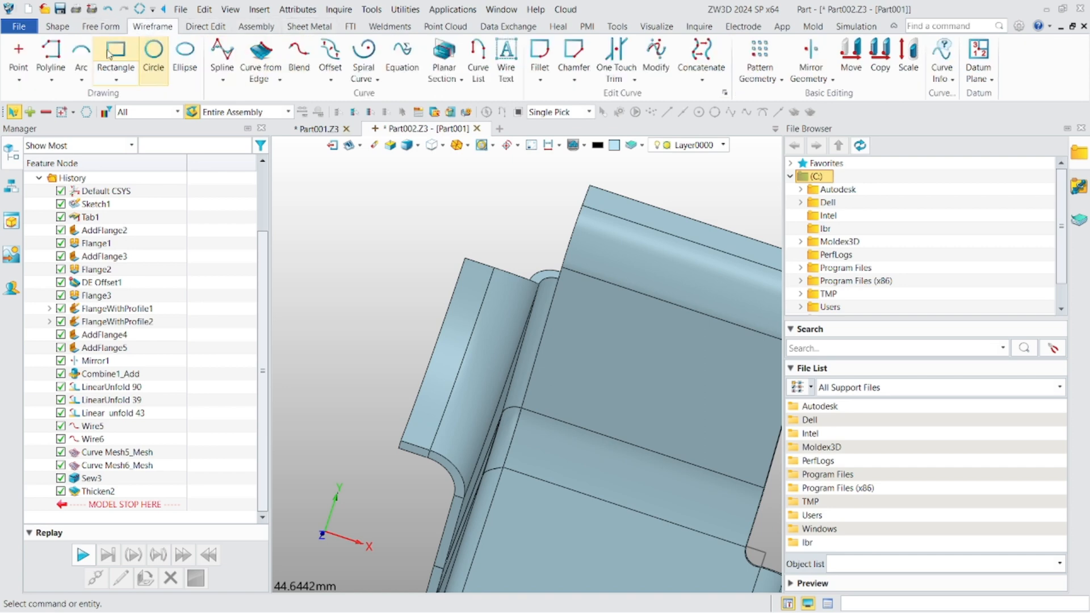
click(299, 59)
click(449, 298)
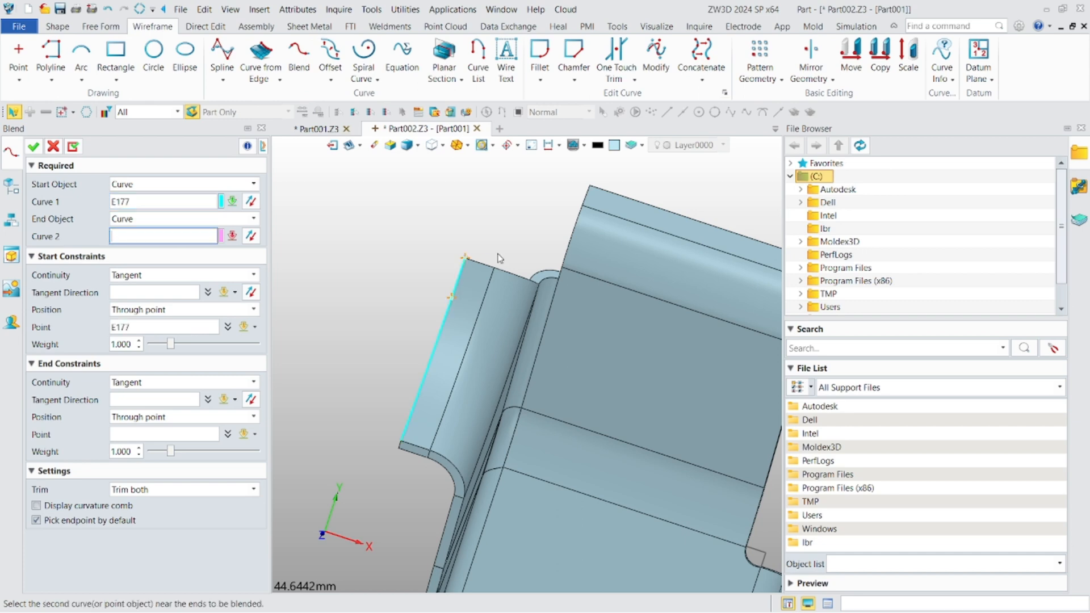
middle_drag(499, 258, 494, 304)
click(609, 274)
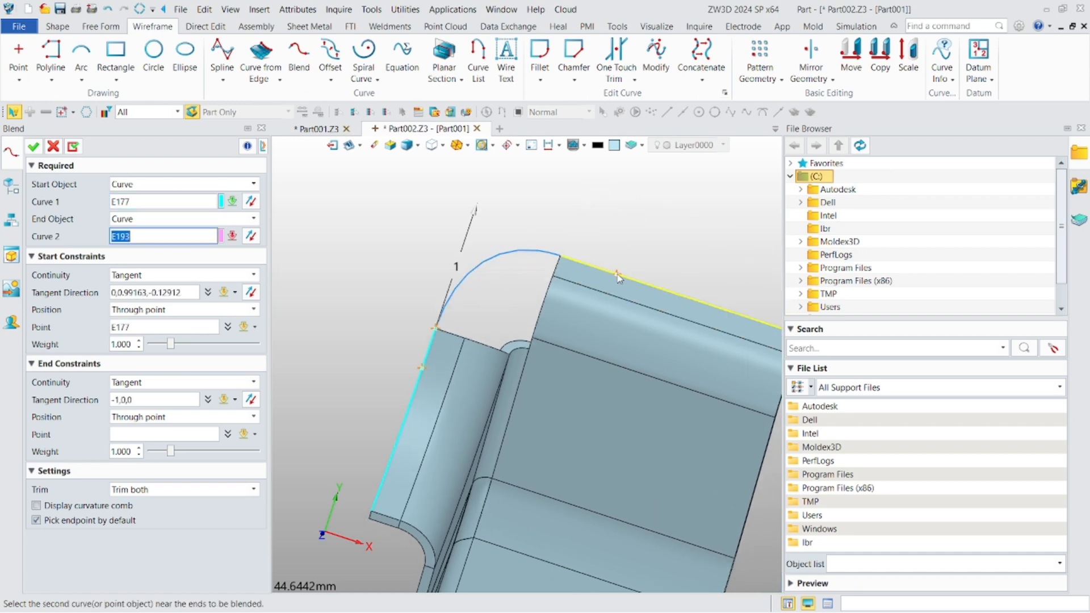
click(73, 147)
middle_drag(386, 301, 471, 307)
scroll(577, 375, up, 3)
click(577, 376)
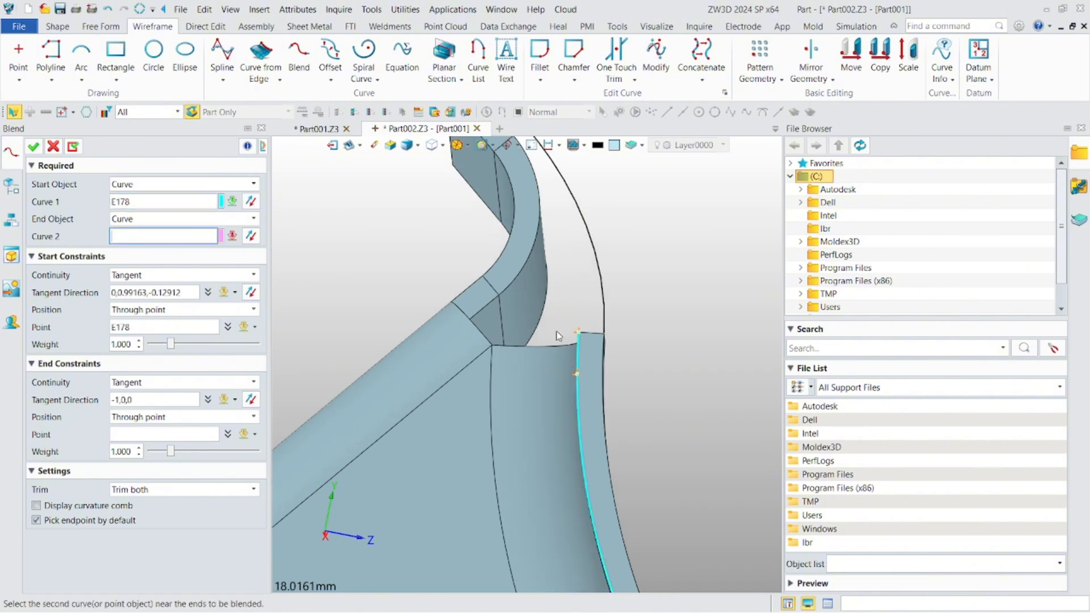
middle_drag(511, 229, 522, 358)
scroll(522, 359, up, 1)
click(467, 229)
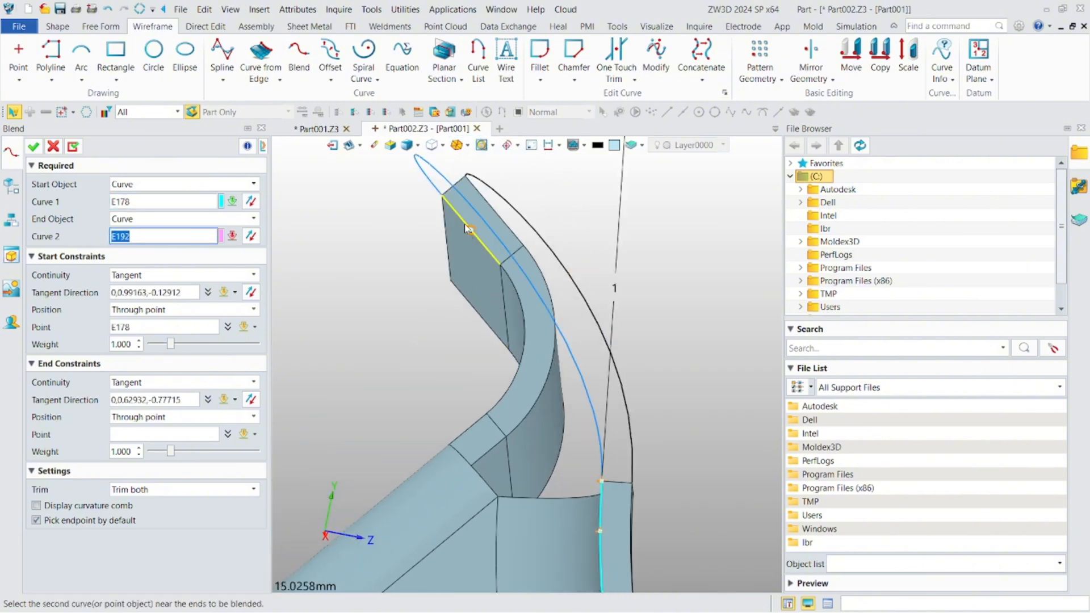
click(482, 247)
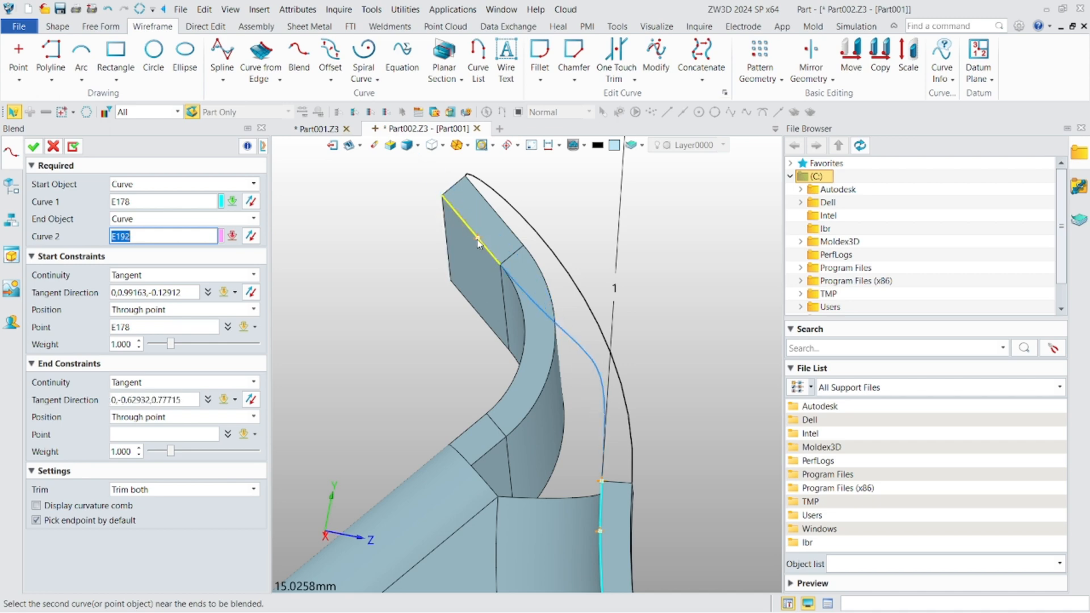
right_drag(484, 248, 401, 315)
click(458, 239)
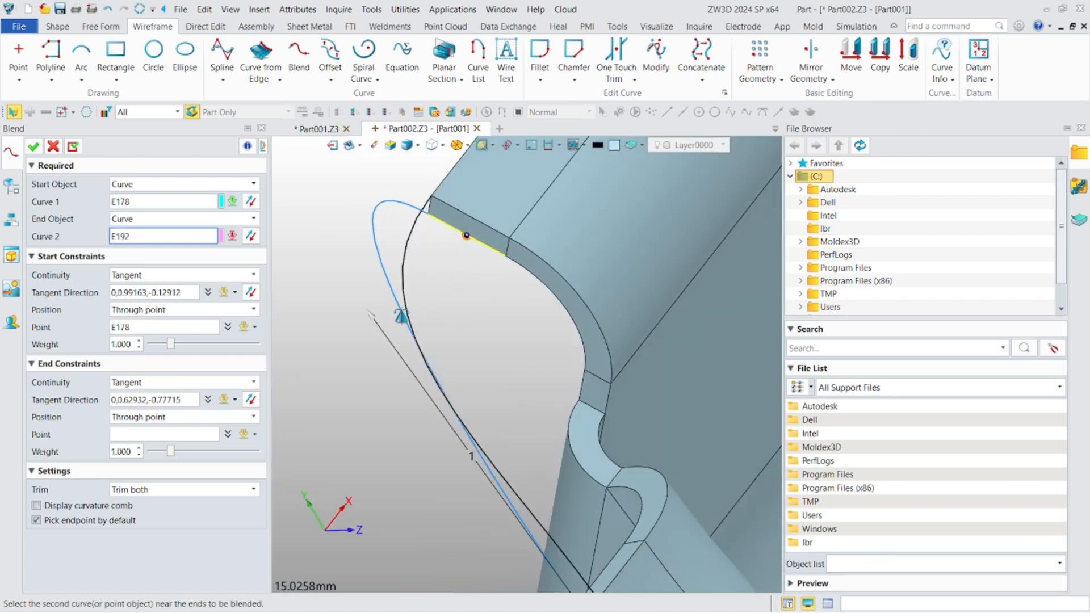
scroll(398, 315, down, 5)
click(53, 146)
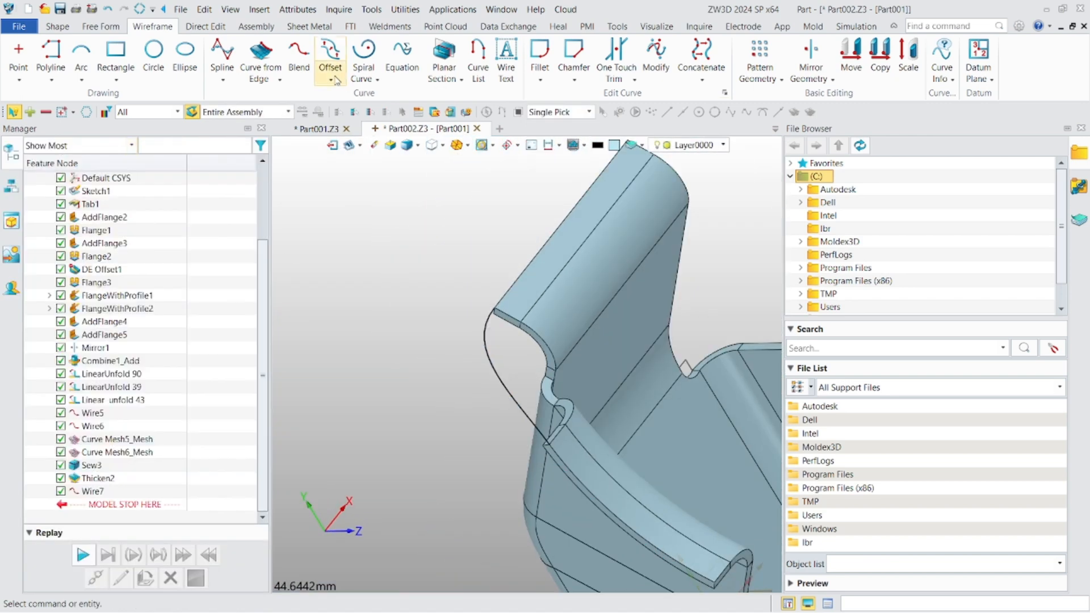
Create a tangent Blend curve across the open corner, joining the inner free edges of the two curled flanges.
click(299, 59)
scroll(599, 276, down, 3)
scroll(633, 327, up, 3)
right_drag(601, 275, 659, 287)
scroll(641, 307, down, 3)
middle_drag(662, 282, 647, 337)
scroll(645, 329, up, 6)
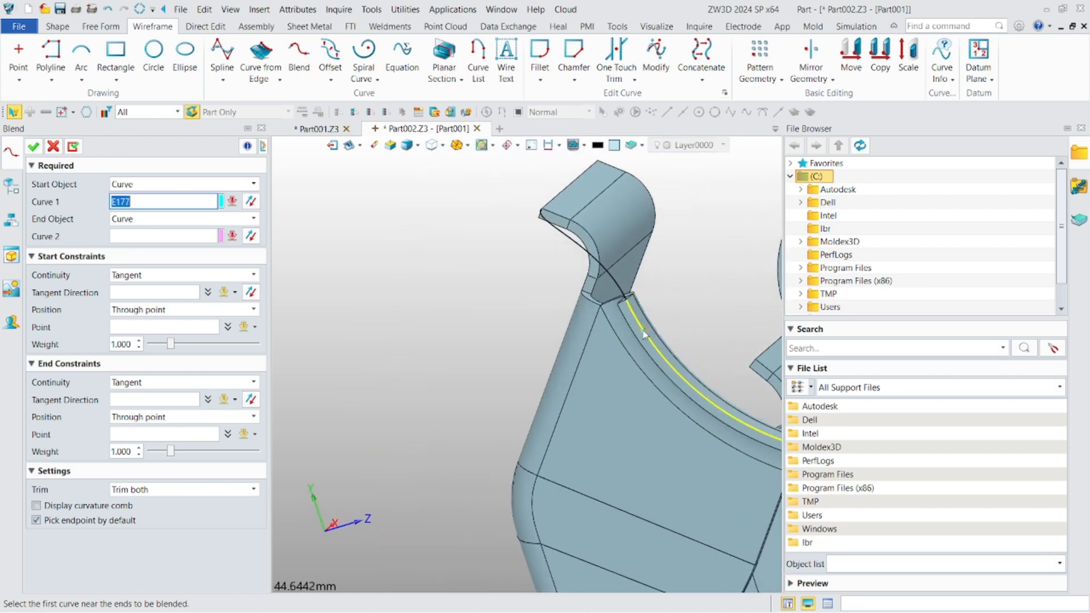
right_drag(642, 324, 618, 318)
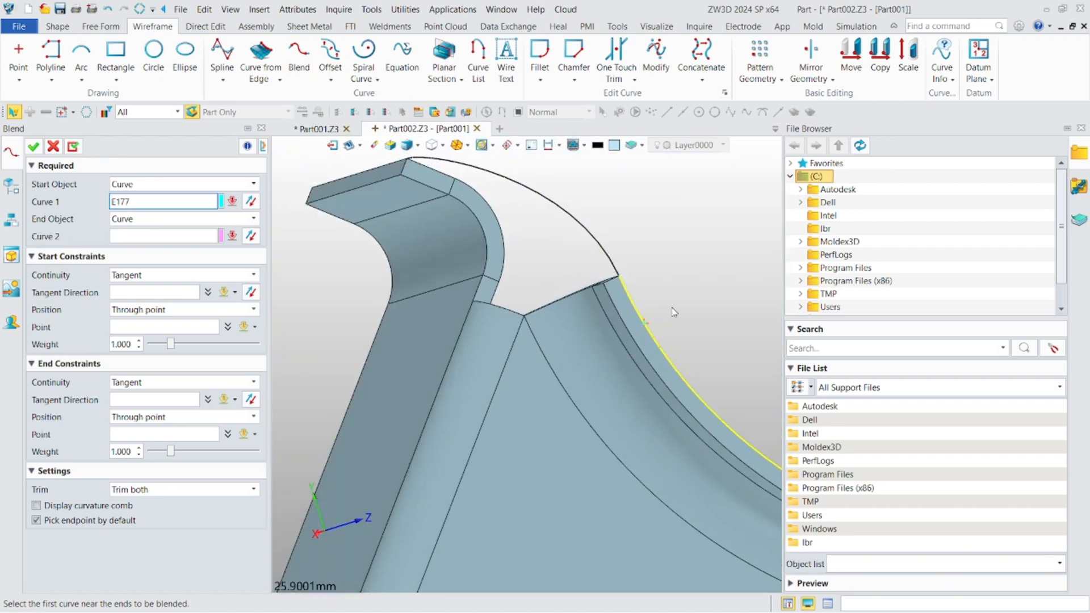
click(615, 312)
click(386, 184)
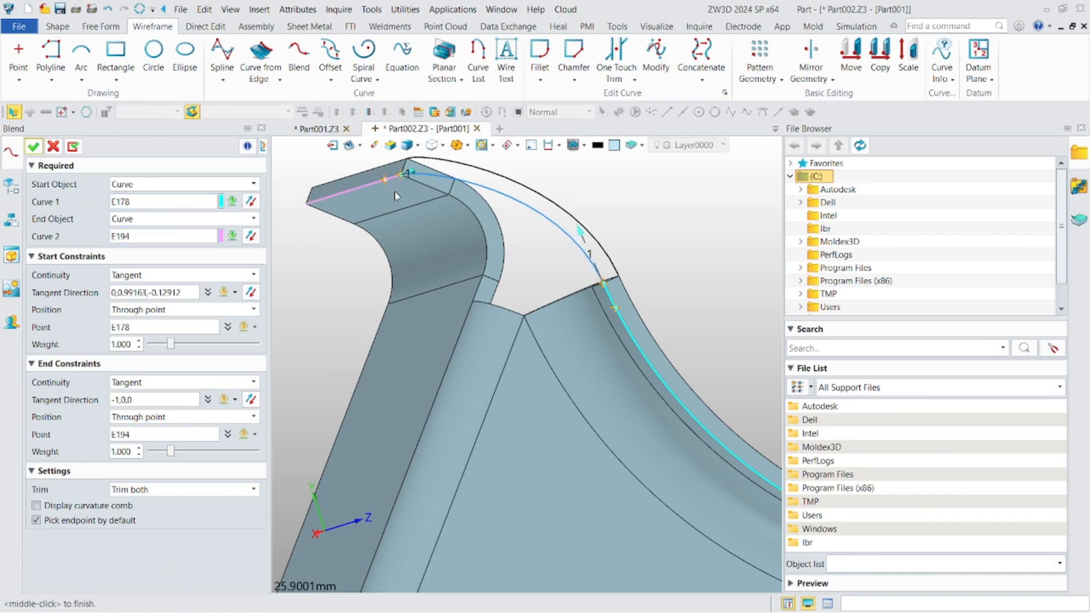
right_drag(394, 191, 427, 271)
click(33, 147)
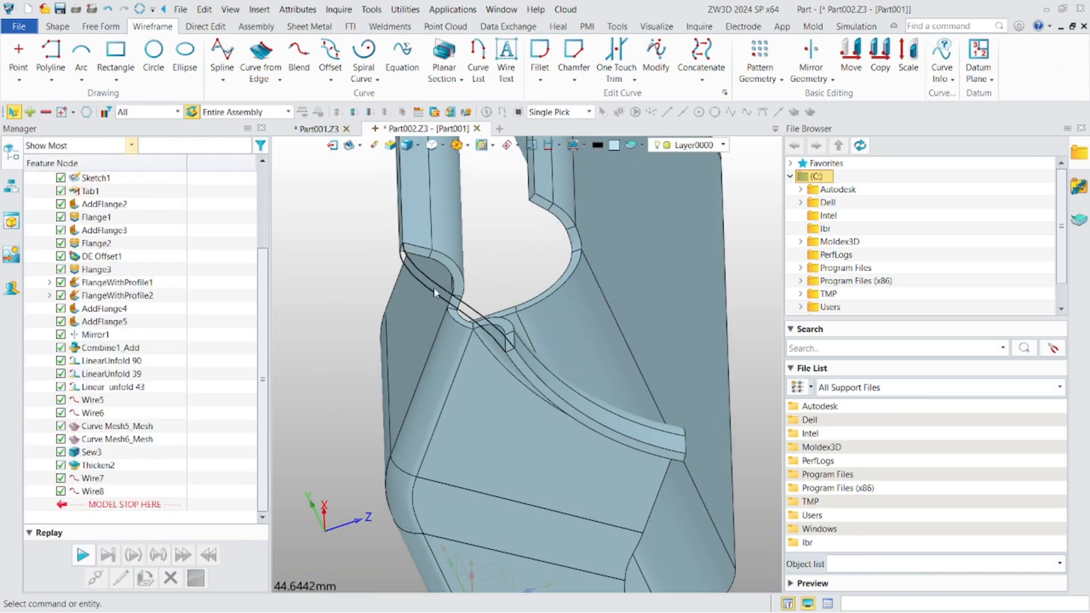
Start a Curve Mesh over the open corner, using the small corner bend arc and the outer blend curve as U curves.
right_drag(578, 270, 491, 261)
scroll(490, 260, up, 2)
middle_drag(489, 260, 536, 357)
scroll(434, 323, up, 2)
right_drag(429, 327, 420, 254)
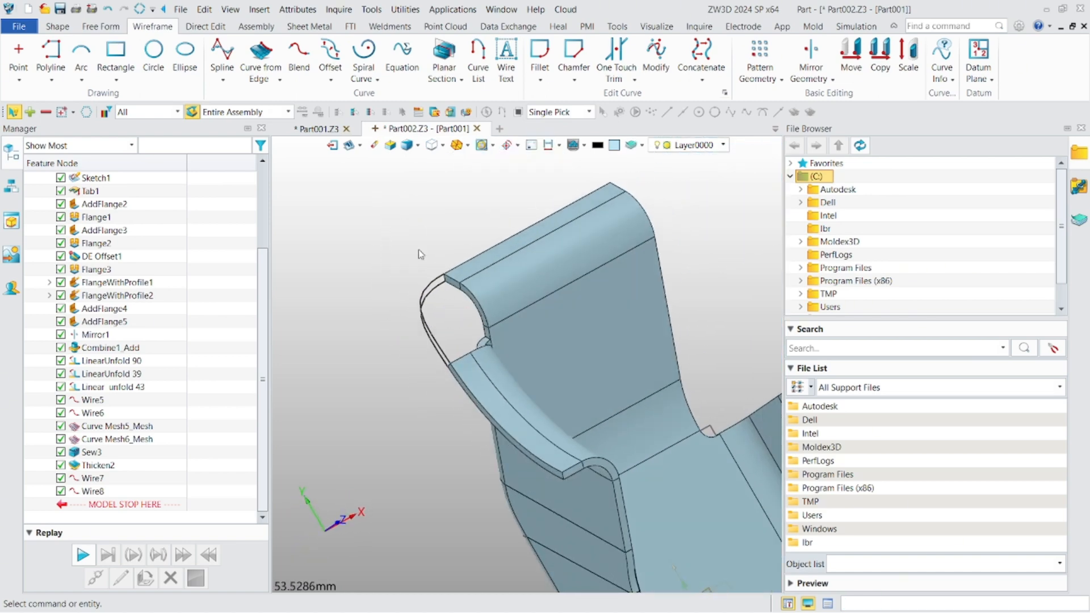
click(100, 26)
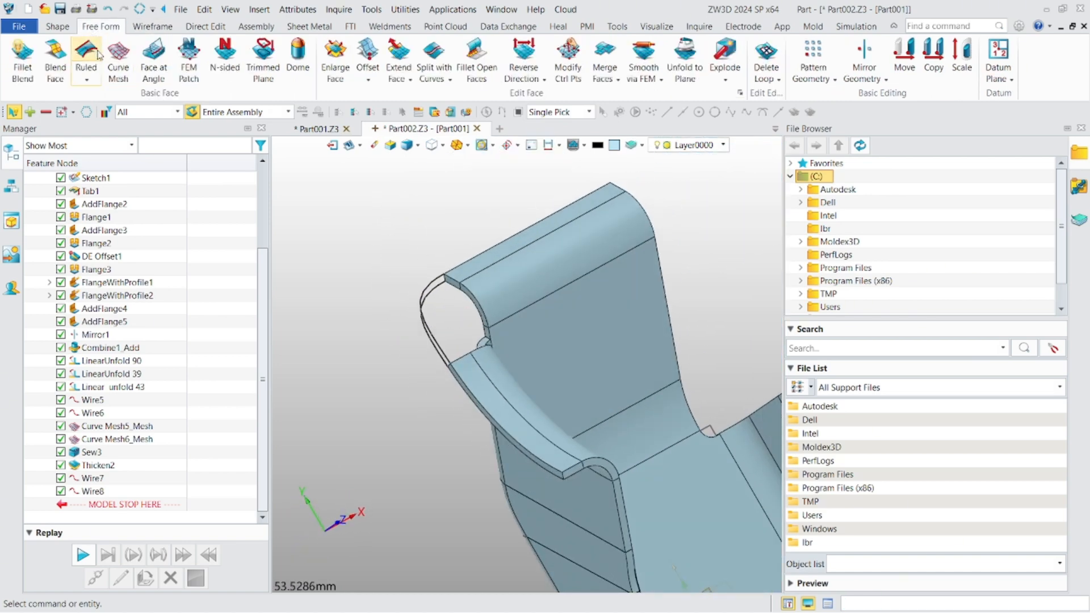
click(118, 57)
scroll(470, 362, up, 4)
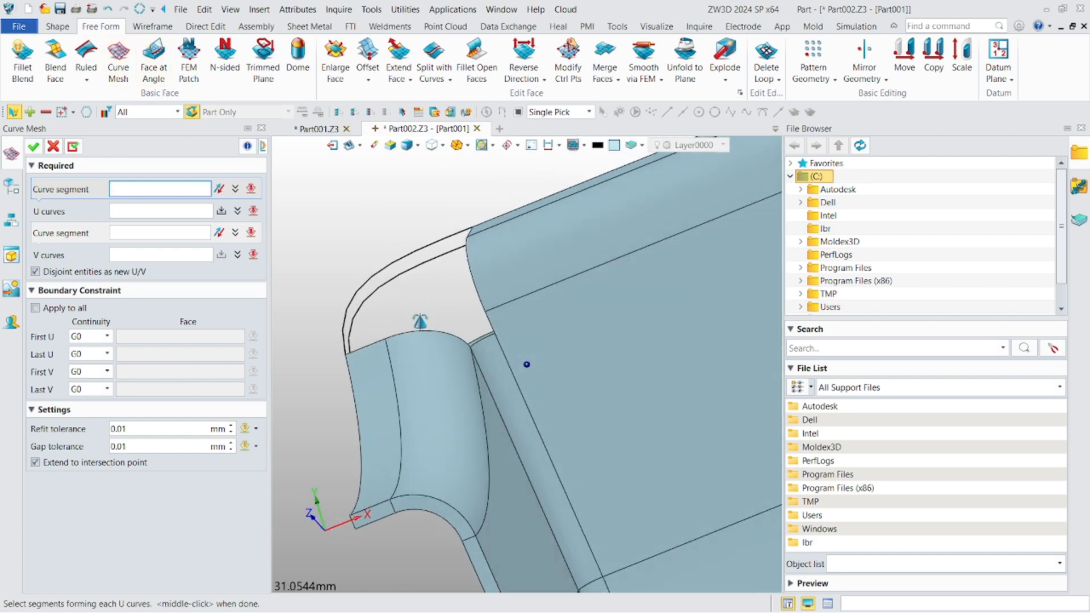
scroll(470, 362, up, 3)
click(479, 359)
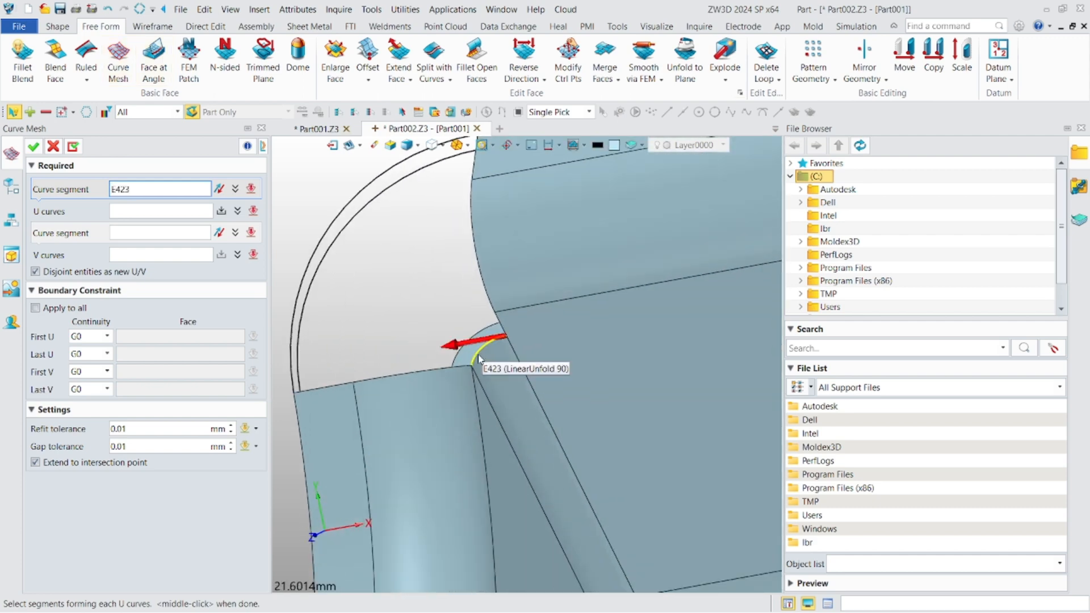
click(478, 359)
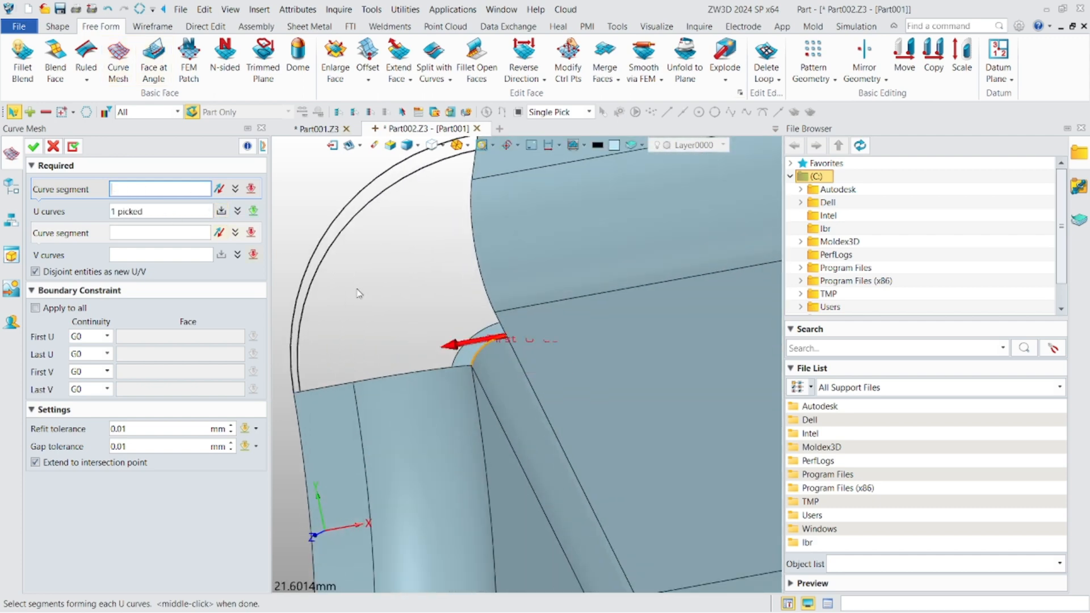
click(291, 282)
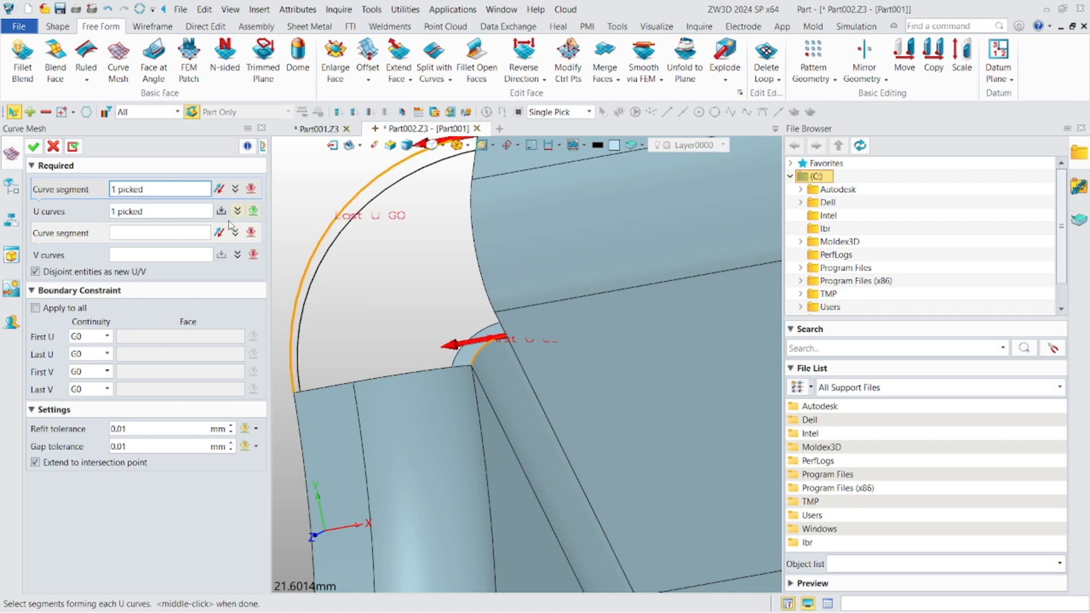
click(167, 255)
Add the two end-edge segments of the first curled flange as the first V curve of the corner mesh.
click(166, 234)
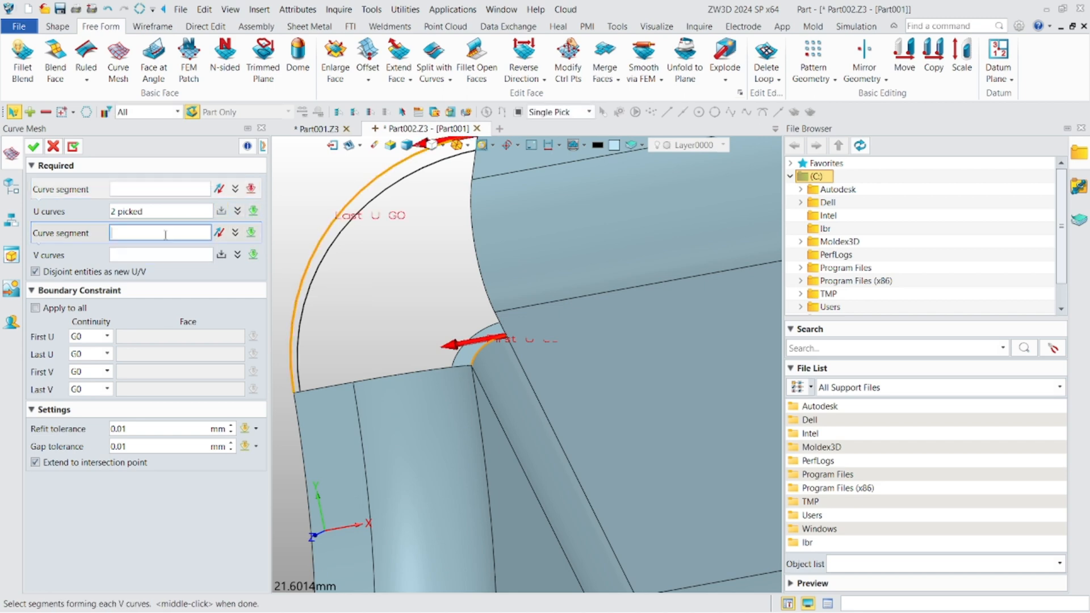
click(449, 371)
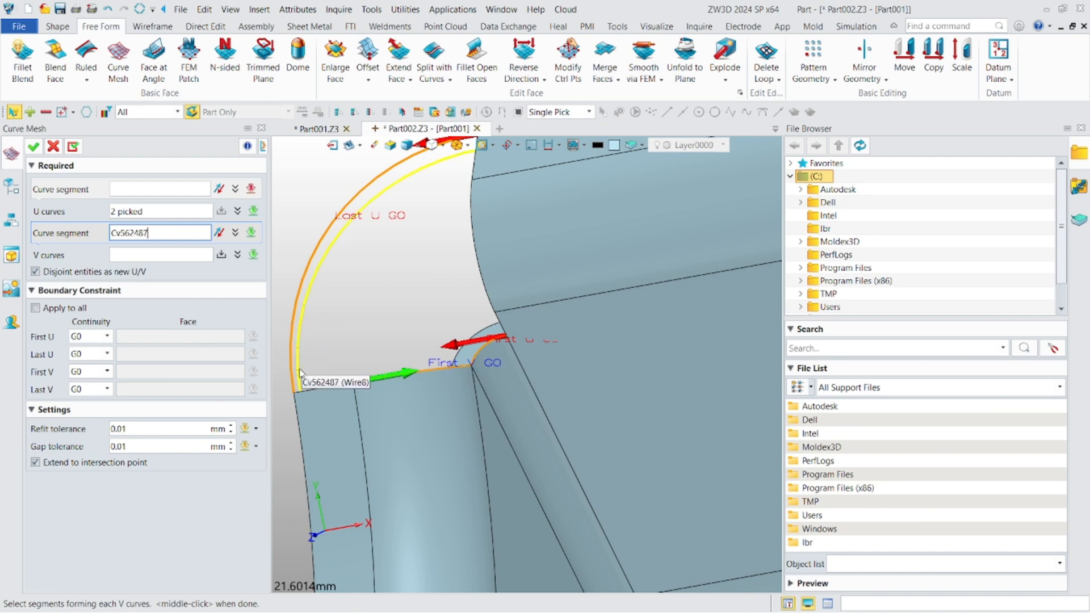
click(335, 387)
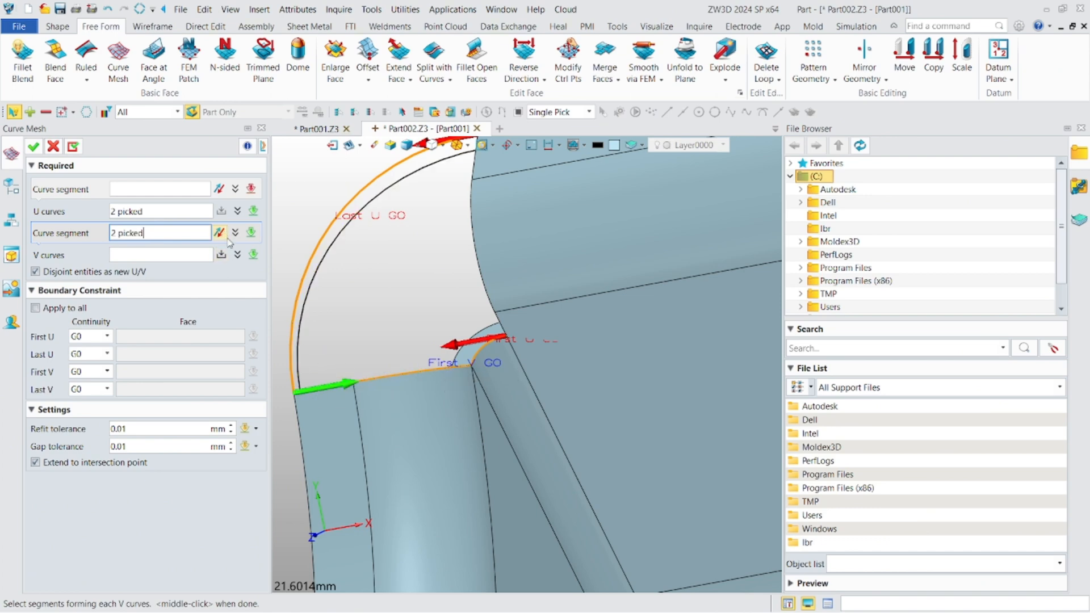
scroll(533, 270, down, 2)
scroll(486, 288, up, 3)
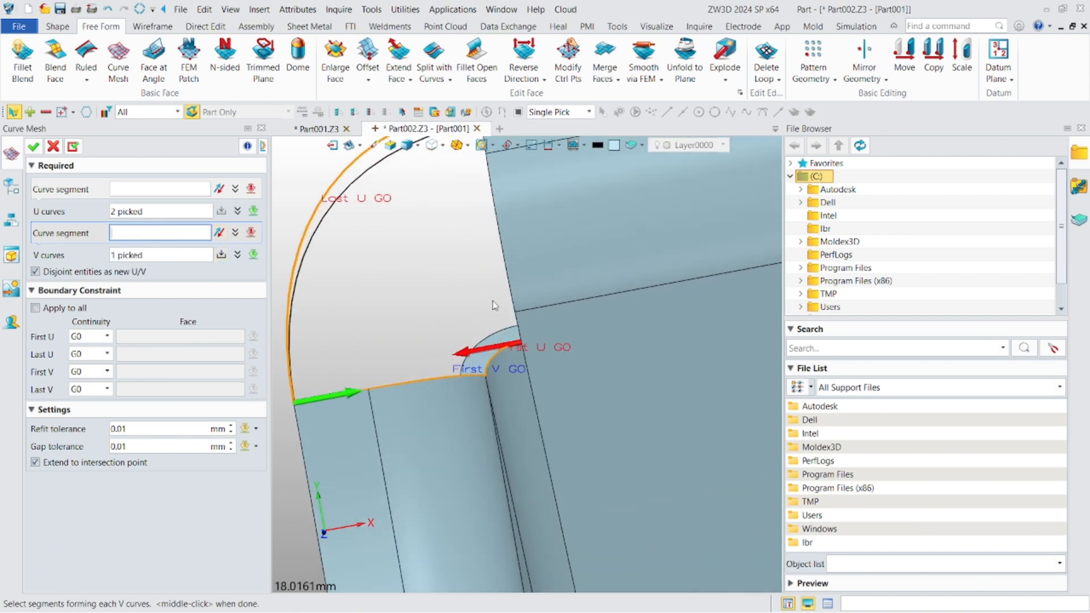
click(507, 313)
right_drag(514, 312, 533, 298)
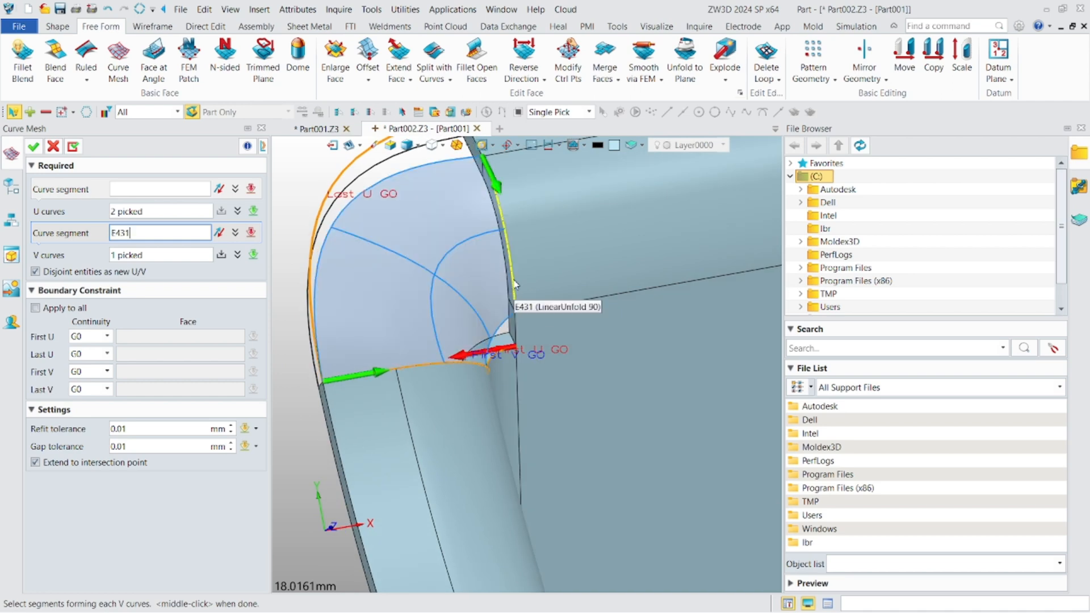
click(514, 282)
scroll(513, 244, down, 1)
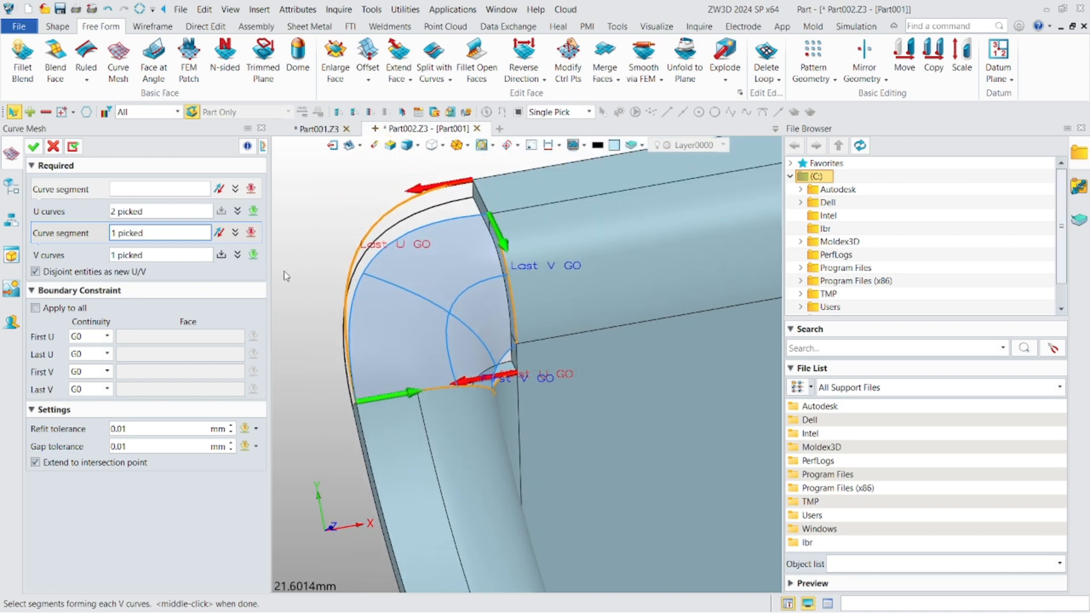
right_click(278, 221)
click(310, 325)
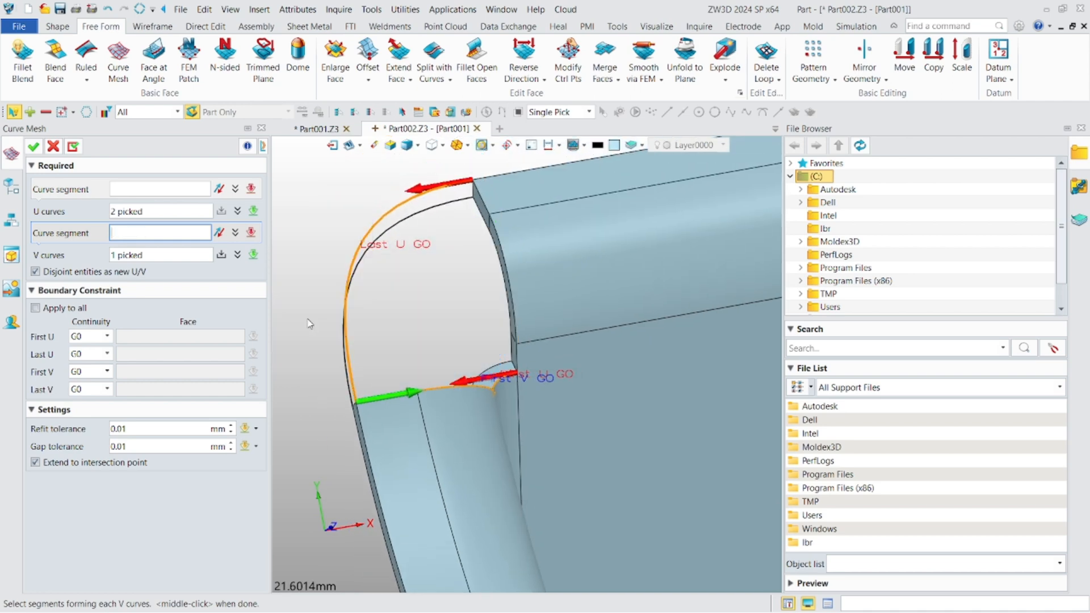
Use the three connected end edges of the opposite curled flange as the second V curve and create the corner mesh.
click(518, 362)
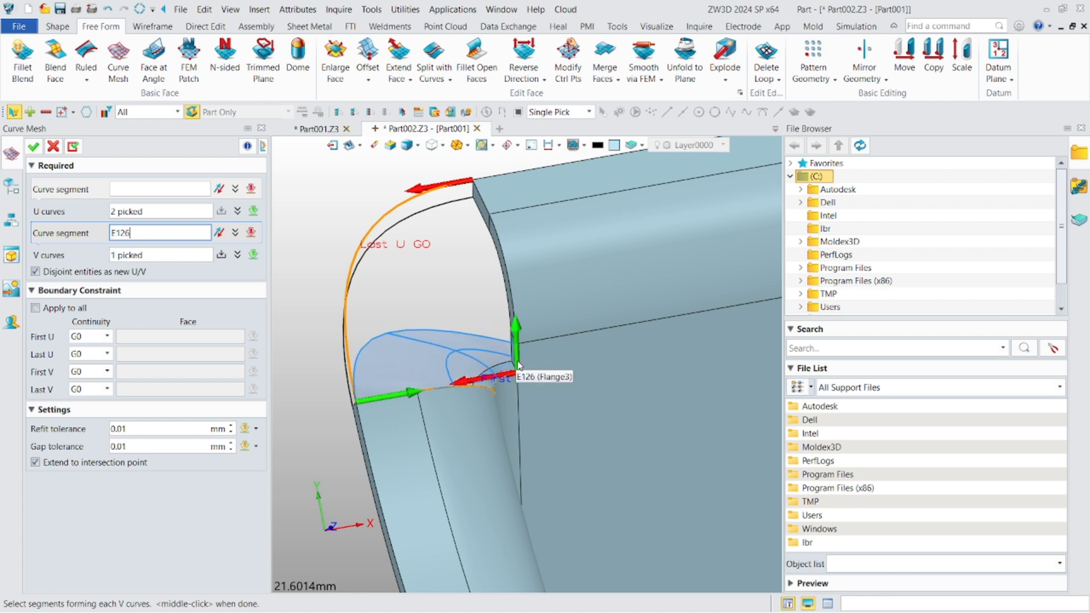
click(515, 318)
click(487, 218)
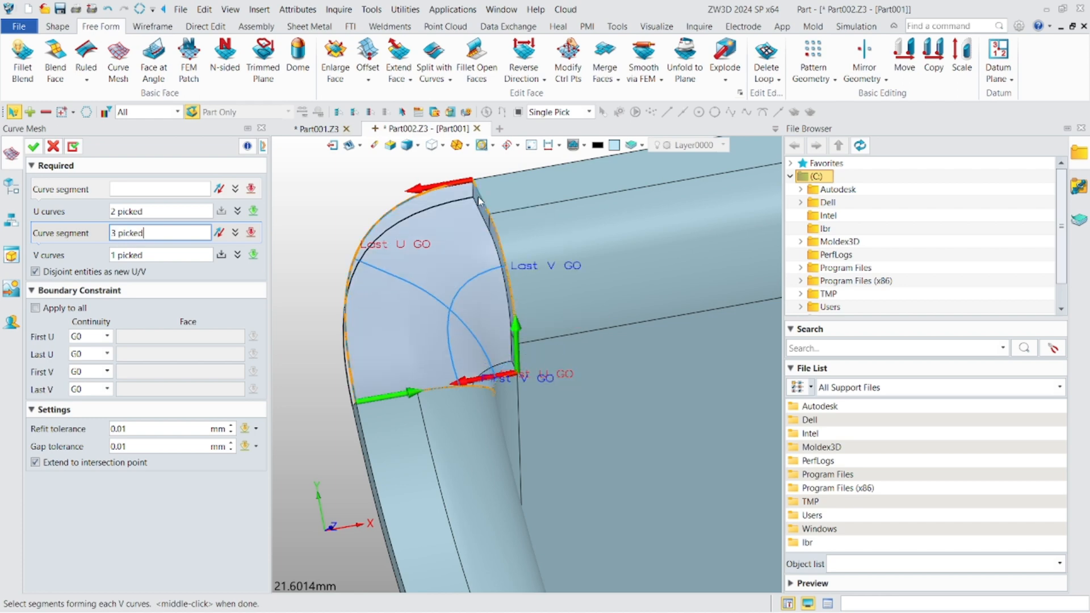
middle_drag(478, 201, 639, 220)
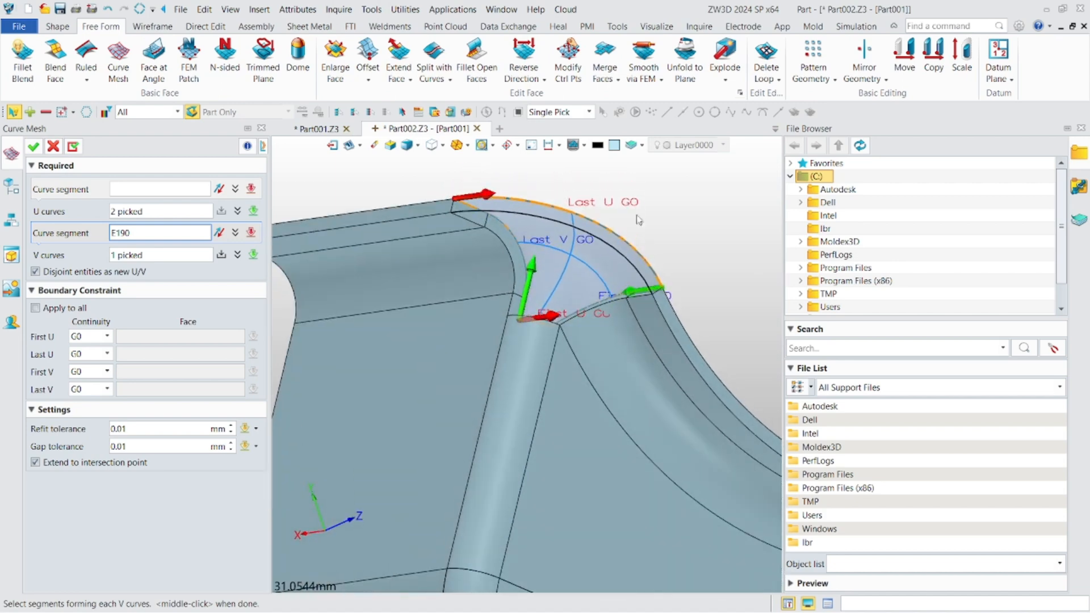
scroll(595, 321, up, 5)
right_drag(592, 319, 473, 372)
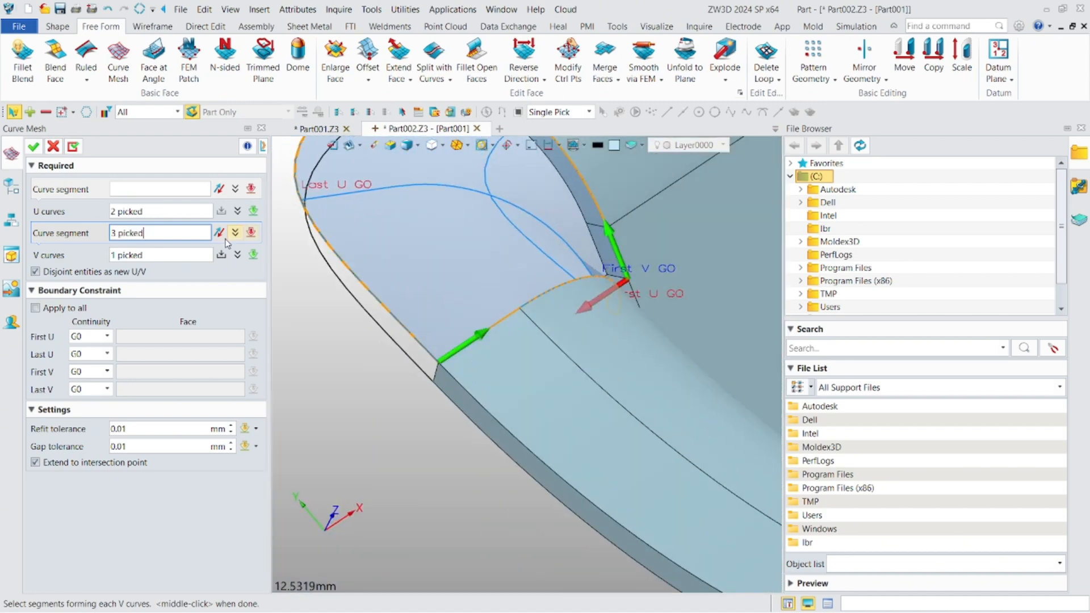
click(32, 146)
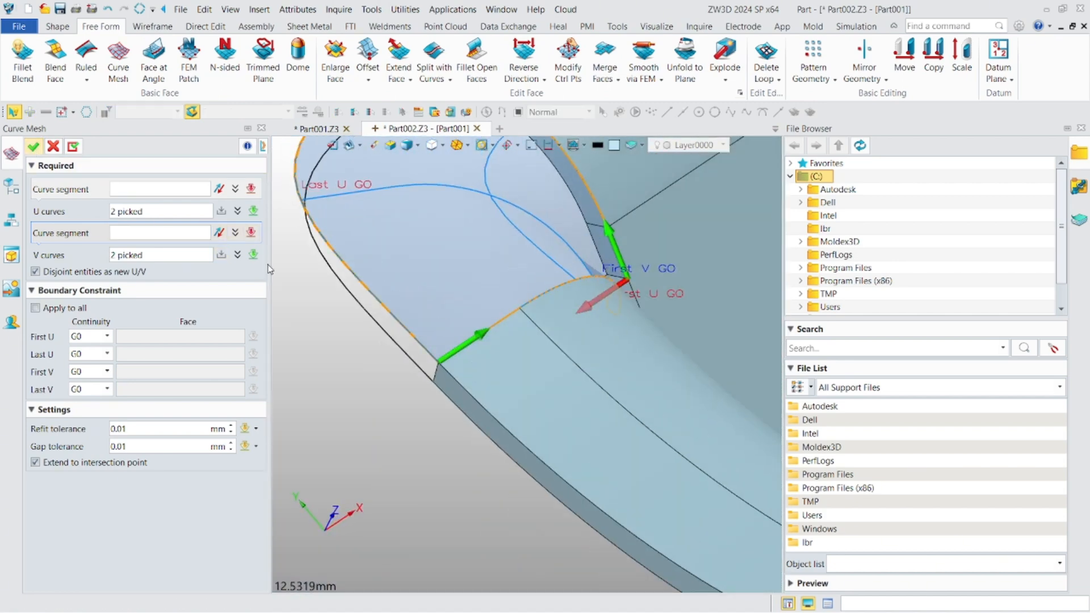
Create a Ruled surface between the corner mesh's outer edge and the inner blend curve to close the rim.
scroll(427, 306, down, 5)
right_drag(424, 301, 511, 287)
scroll(543, 241, down, 1)
scroll(428, 261, up, 5)
mouse_move(428, 260)
right_down()
mouse_move(447, 250)
mouse_move(428, 265)
right_up()
scroll(434, 268, up, 2)
scroll(436, 248, down, 7)
scroll(435, 248, up, 2)
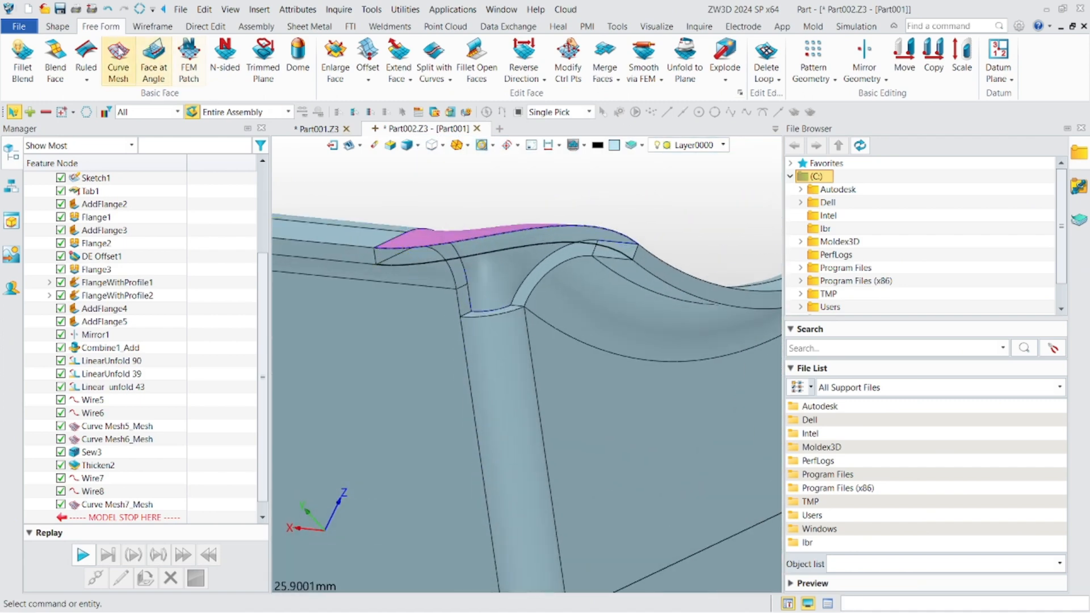
click(86, 51)
scroll(511, 295, up, 2)
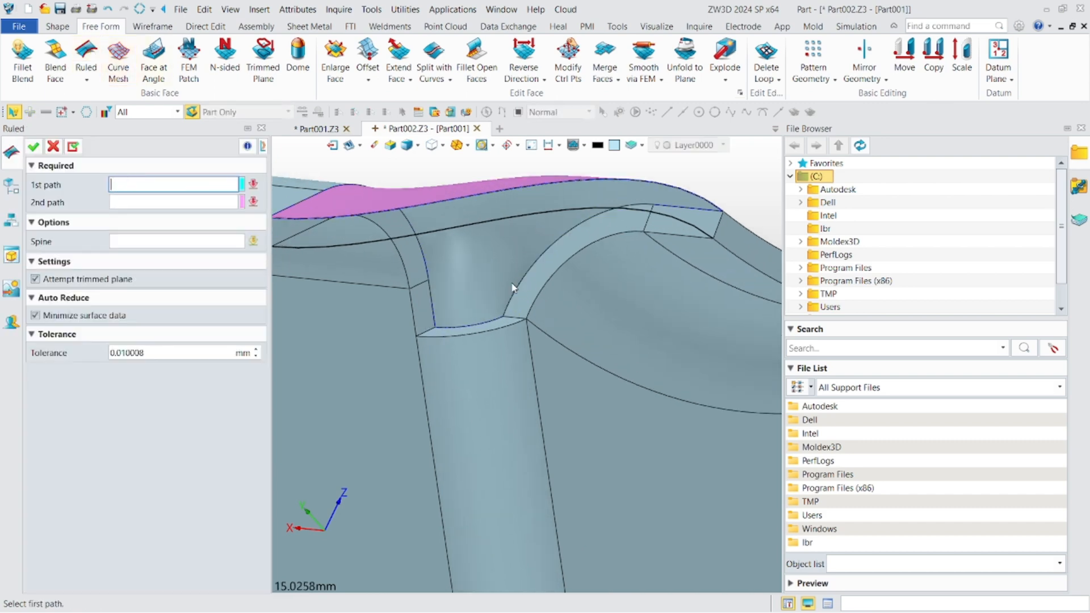
click(411, 240)
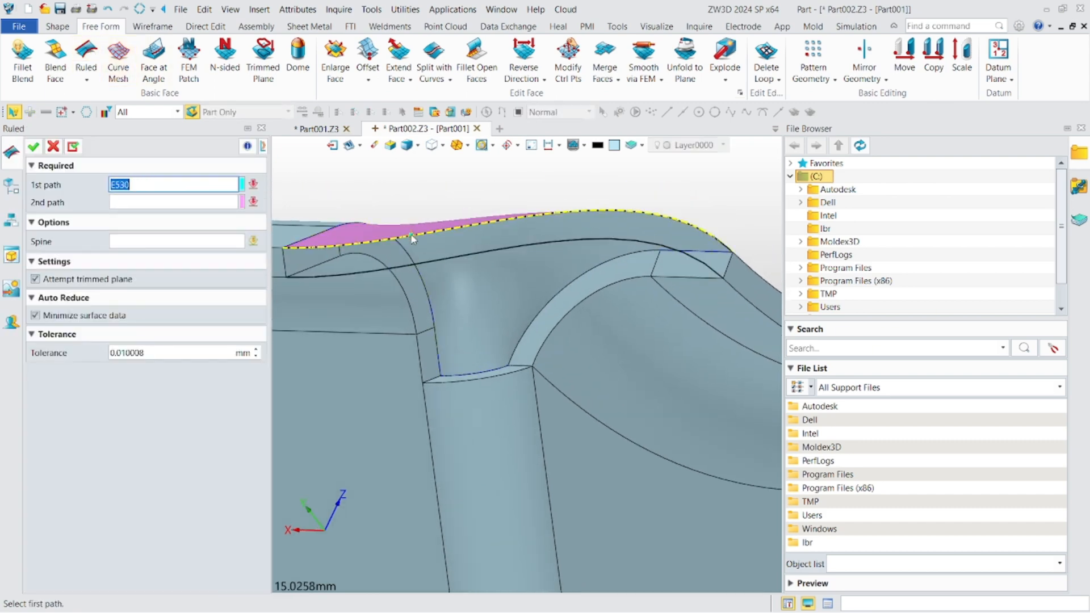
click(408, 267)
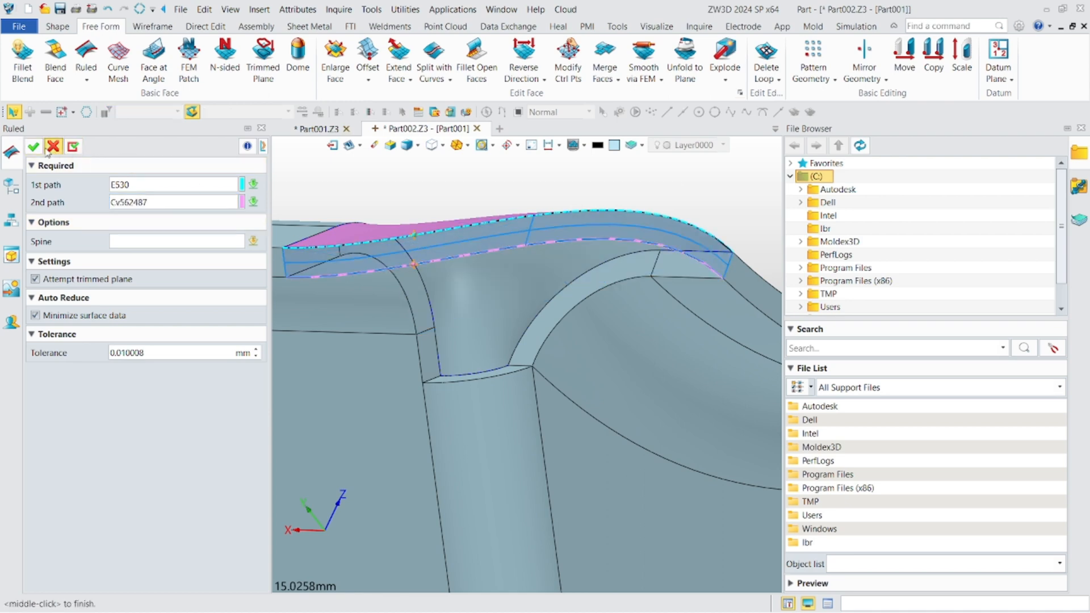
Start a Copy filtered to faces and select the flat and curved thickness faces at one curled flange's end.
scroll(474, 308, down, 2)
right_drag(475, 310, 447, 256)
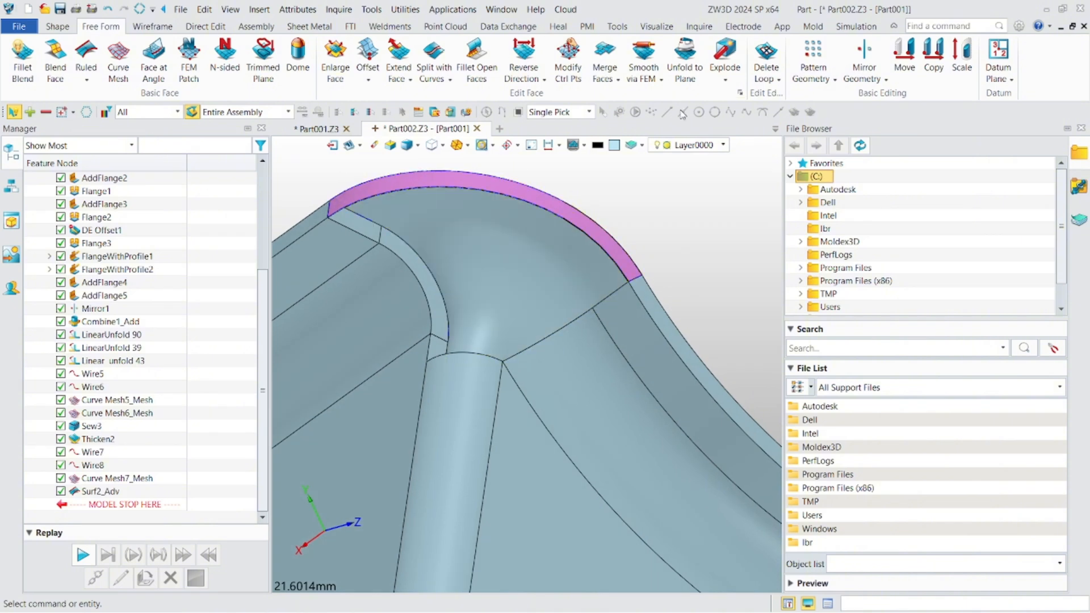
click(933, 63)
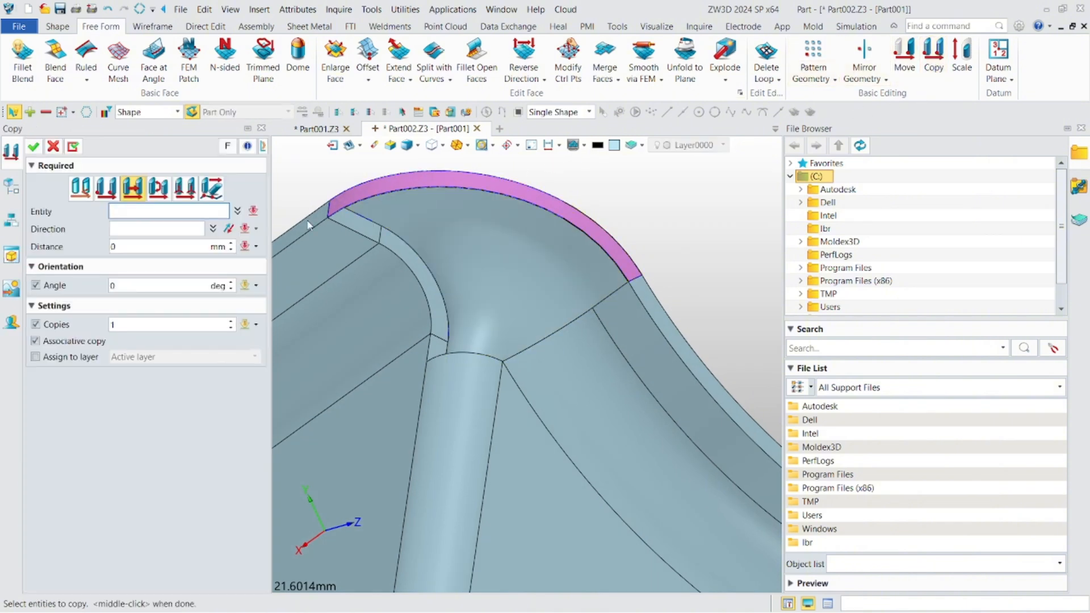
scroll(349, 222, up, 2)
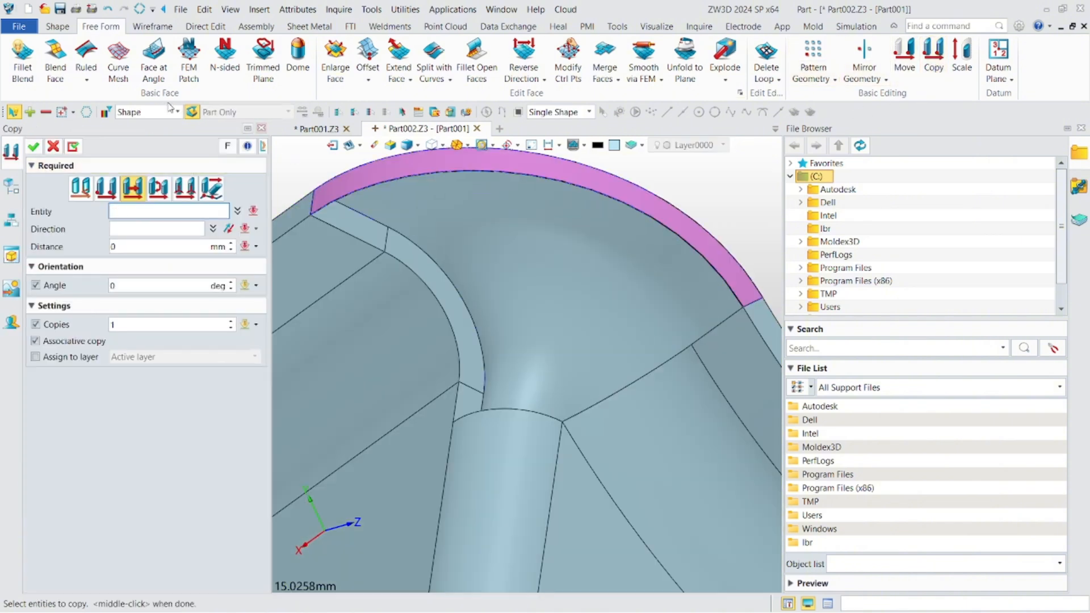
click(142, 113)
click(136, 76)
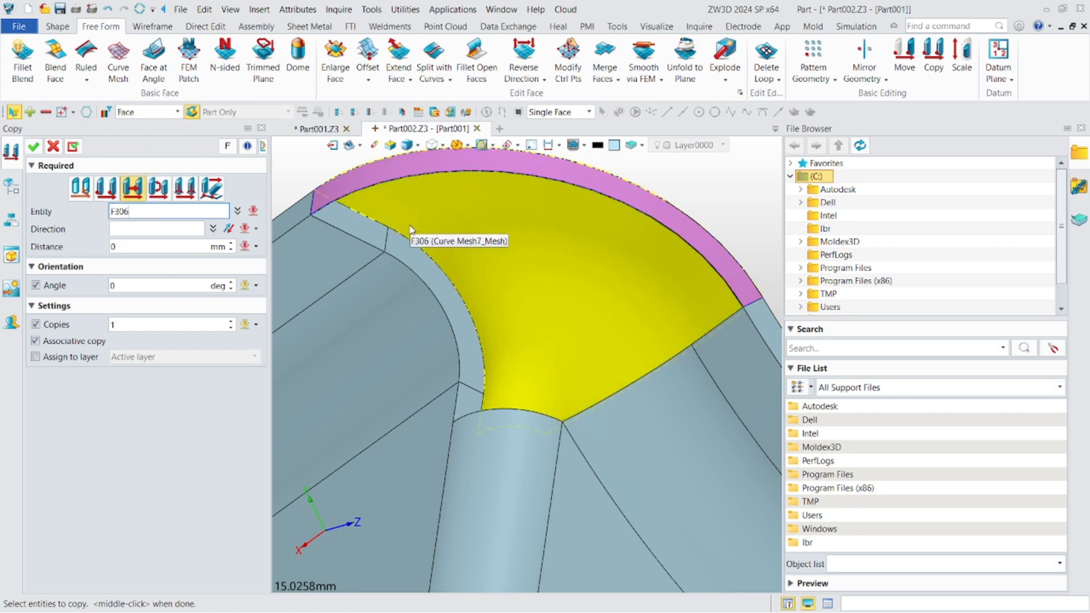
scroll(332, 220, up, 2)
click(335, 222)
click(334, 222)
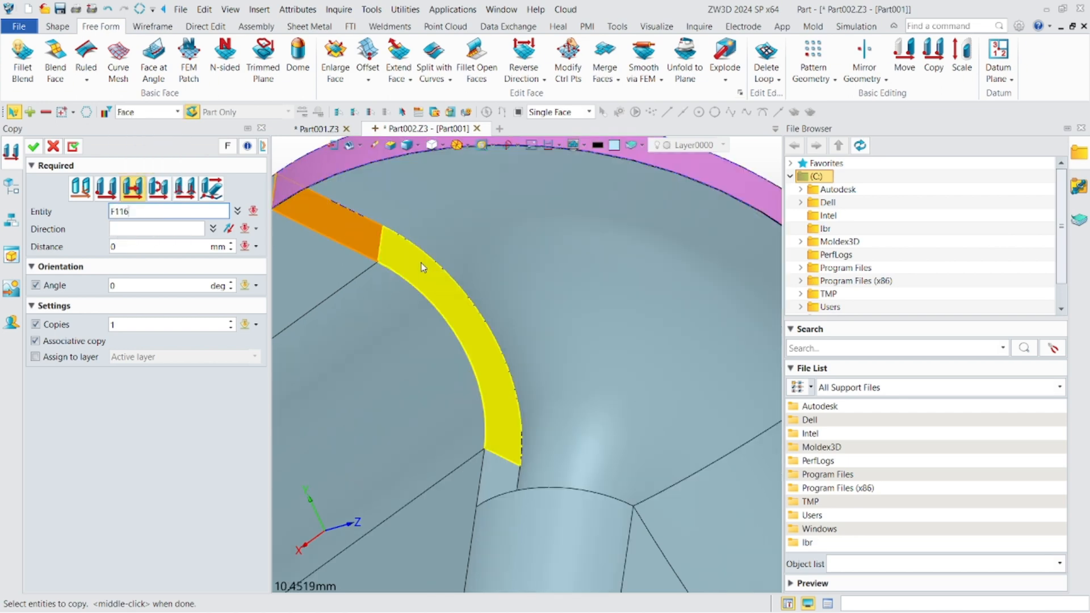
click(421, 267)
Add the thickness faces at the corner bend and at the other curled flange's end to the copy selection.
right_drag(486, 335, 498, 437)
click(504, 491)
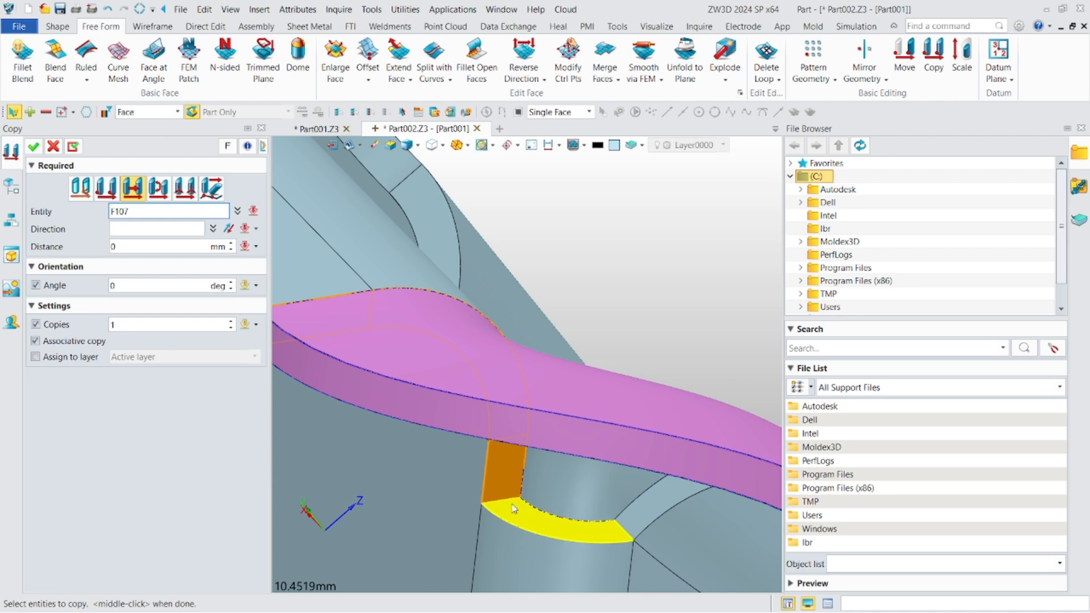
click(516, 508)
right_drag(515, 508, 595, 502)
click(601, 504)
scroll(601, 503, down, 1)
middle_drag(600, 503, 486, 492)
right_drag(486, 492, 534, 493)
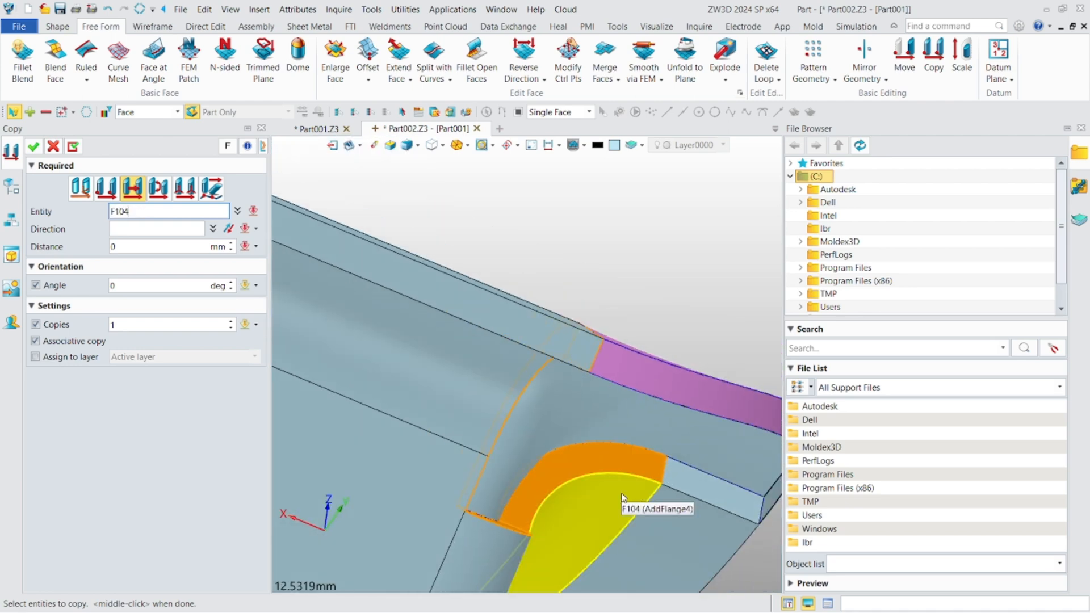
click(685, 486)
scroll(685, 485, down, 2)
right_drag(685, 483, 607, 458)
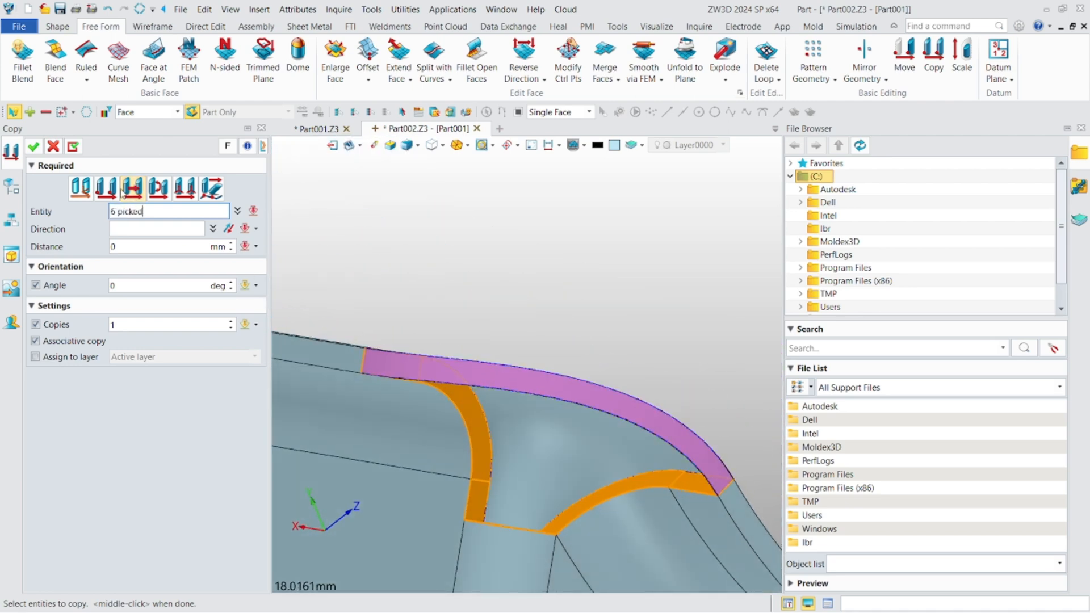
Switch the copy to dynamic handle mode and copy the six selected faces in place.
middle_click(466, 369)
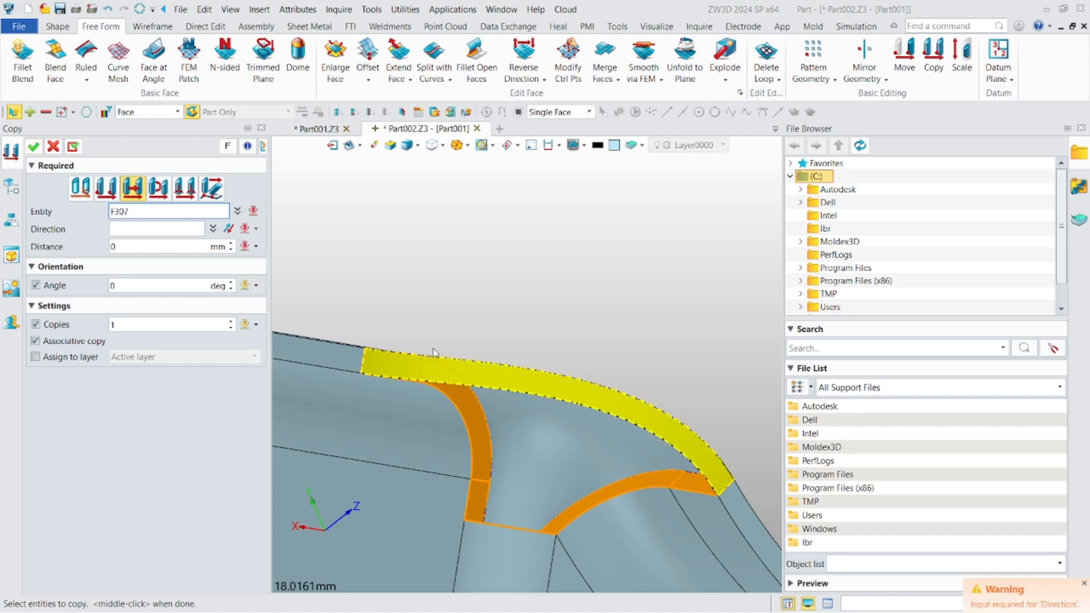
click(89, 189)
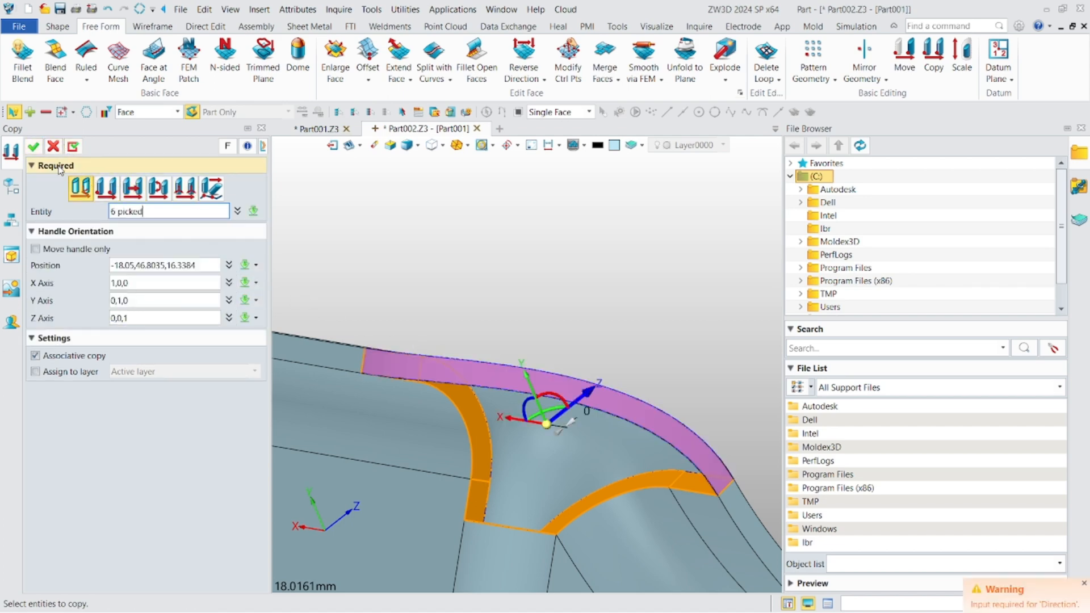
click(33, 147)
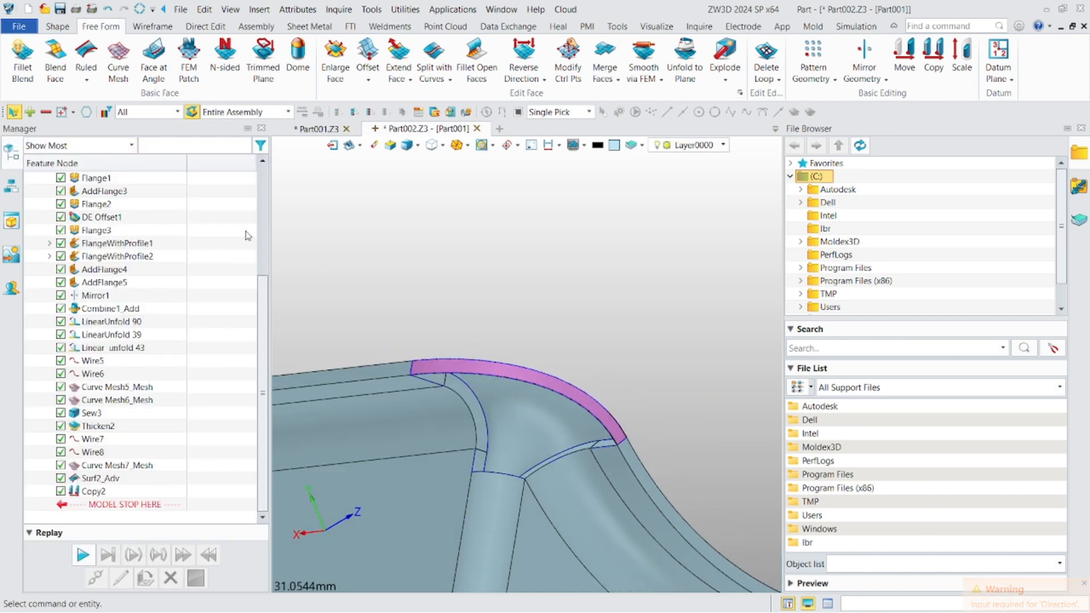
Start another Curve Mesh at the corner, within the copied thickness faces.
scroll(462, 406, up, 2)
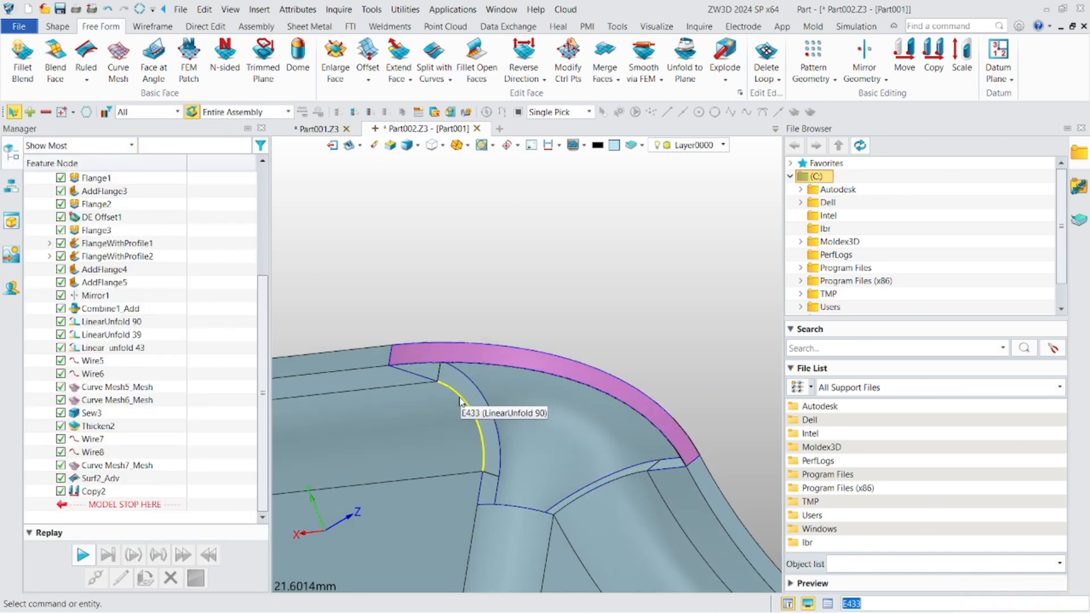
click(133, 78)
scroll(493, 443, up, 3)
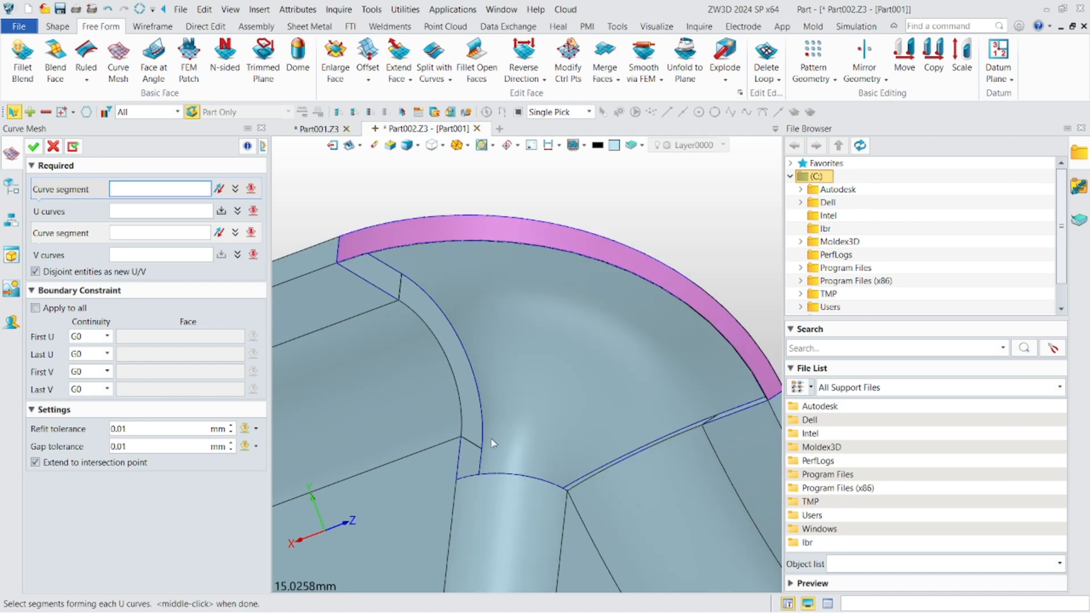
Pick the small bend arc and the pink band's inner edge as U curves, and the adjoining two-segment flange edge as the first V curve.
click(489, 472)
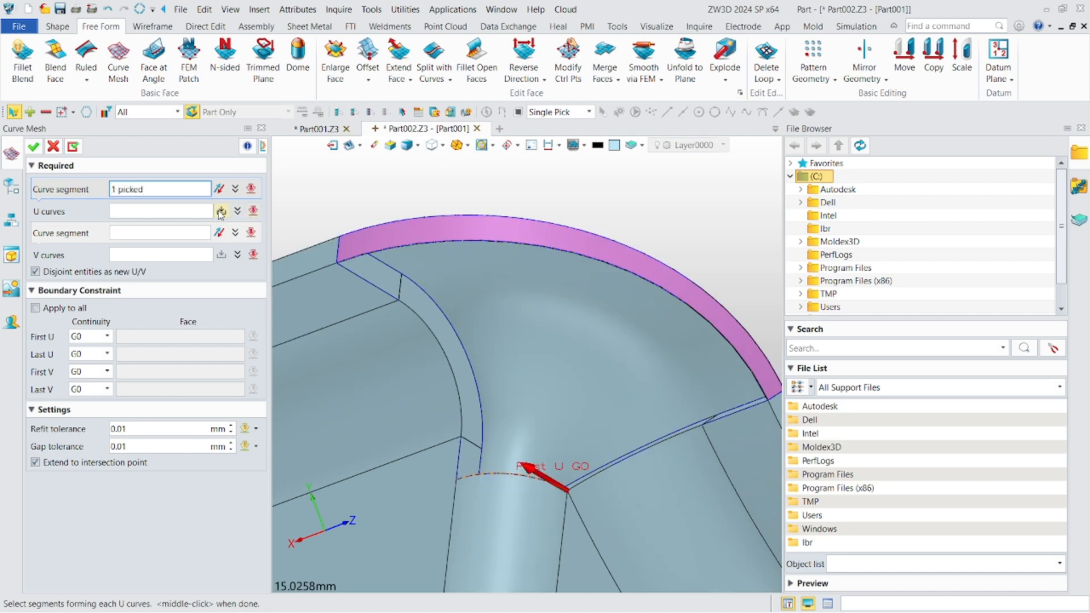
click(651, 297)
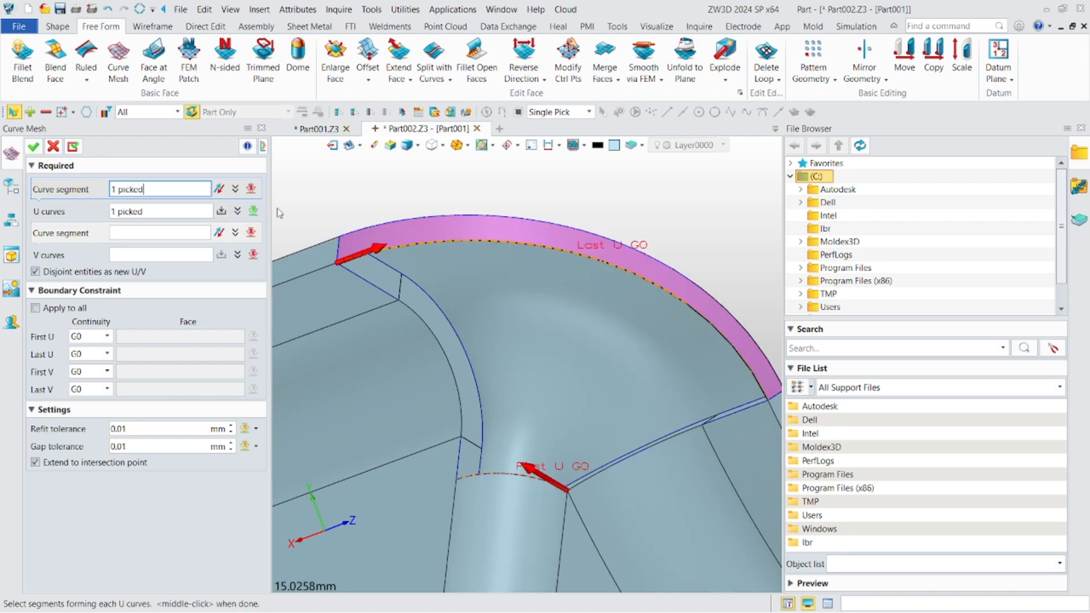
click(152, 231)
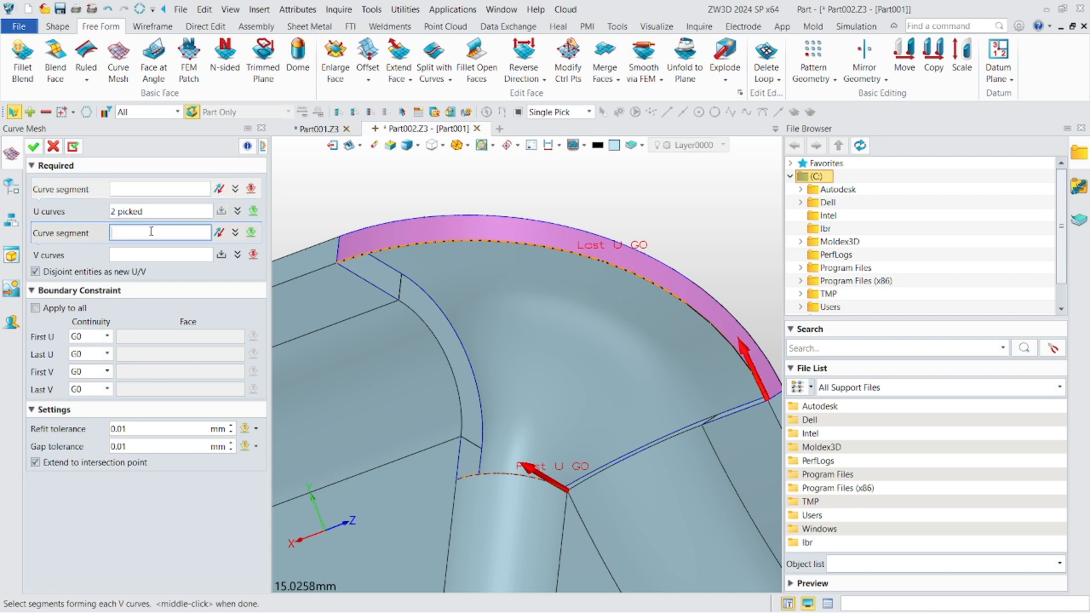
scroll(440, 316, down, 3)
right_drag(515, 335, 506, 361)
scroll(505, 373, up, 3)
scroll(507, 385, up, 2)
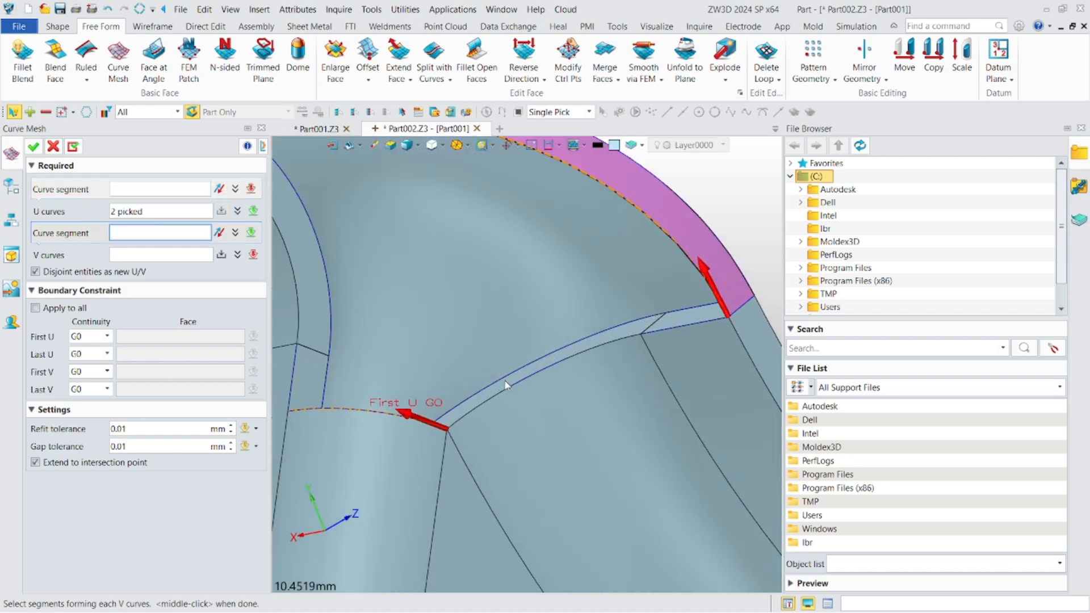
click(495, 396)
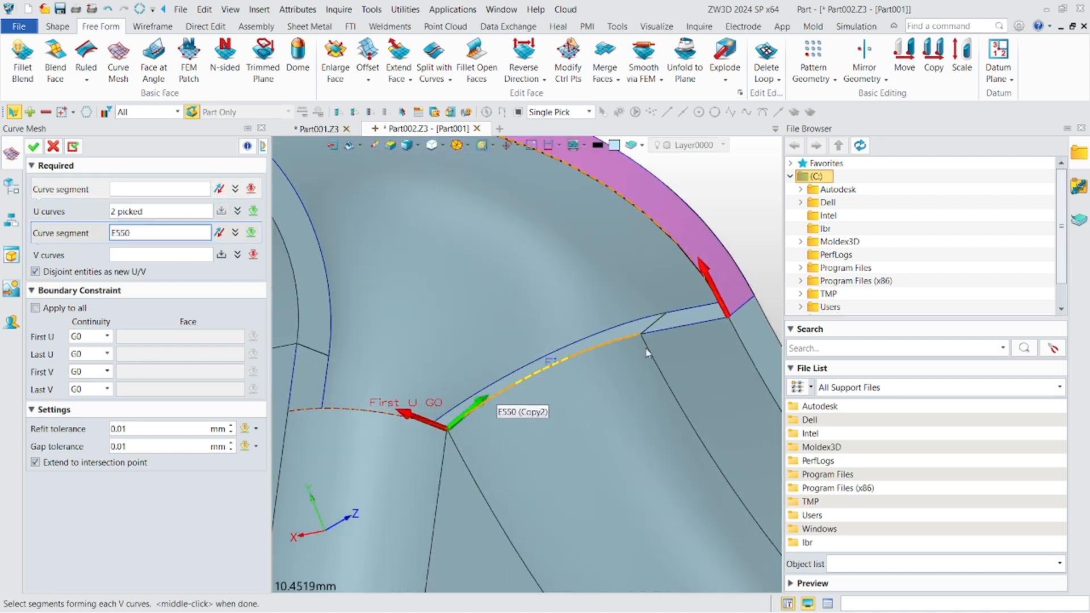
click(680, 325)
right_drag(620, 324, 589, 351)
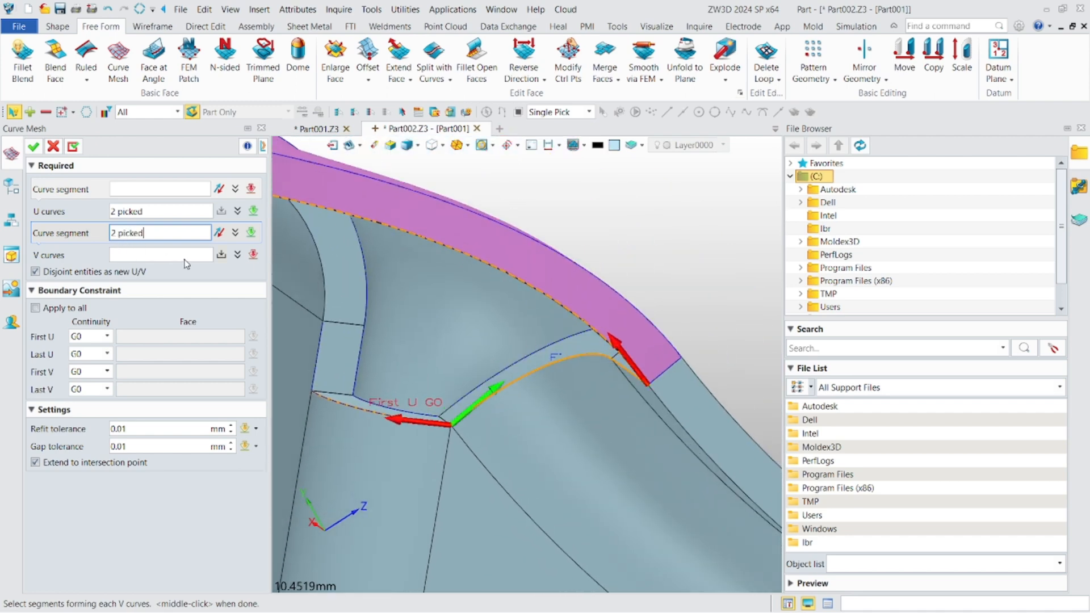
Chain the three edge segments on the opposite side as the second V curve and create the curve mesh.
middle_drag(329, 349, 400, 349)
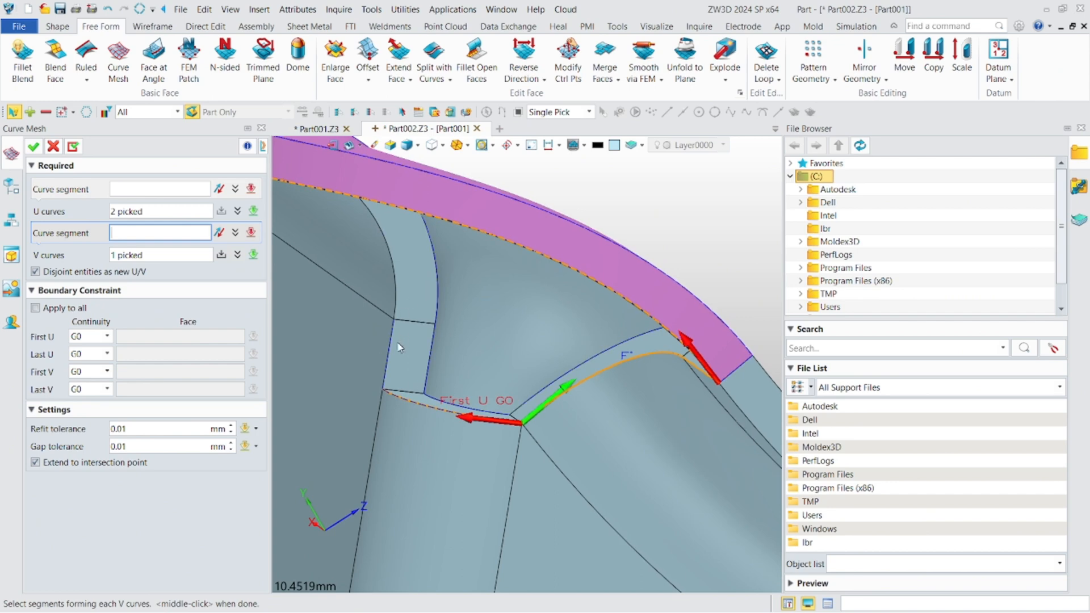
click(394, 351)
click(393, 266)
scroll(397, 267, down, 3)
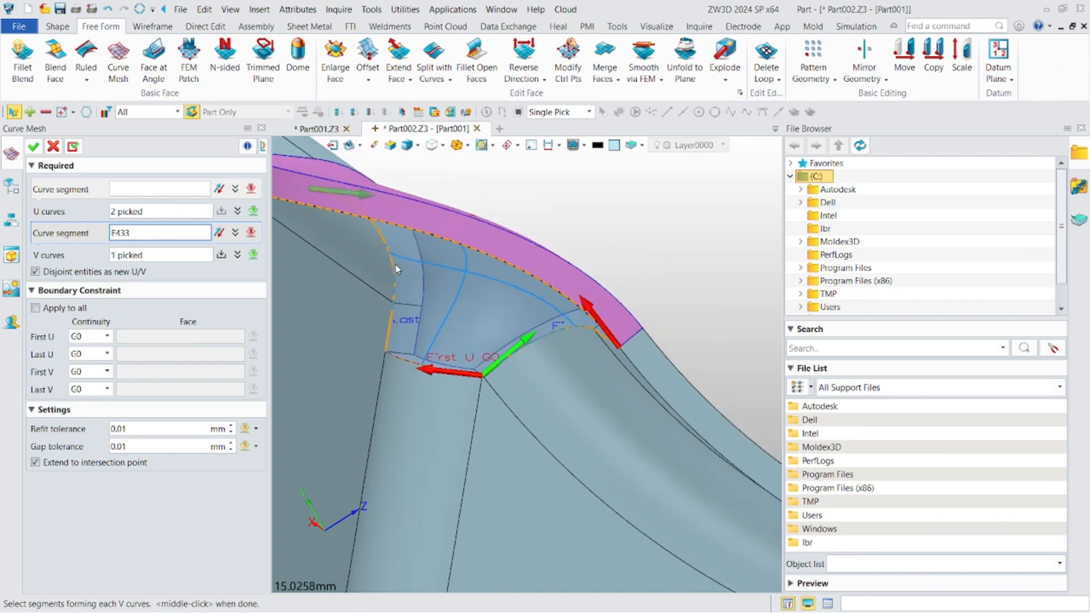
right_drag(396, 267, 448, 209)
middle_drag(448, 210, 497, 350)
click(369, 280)
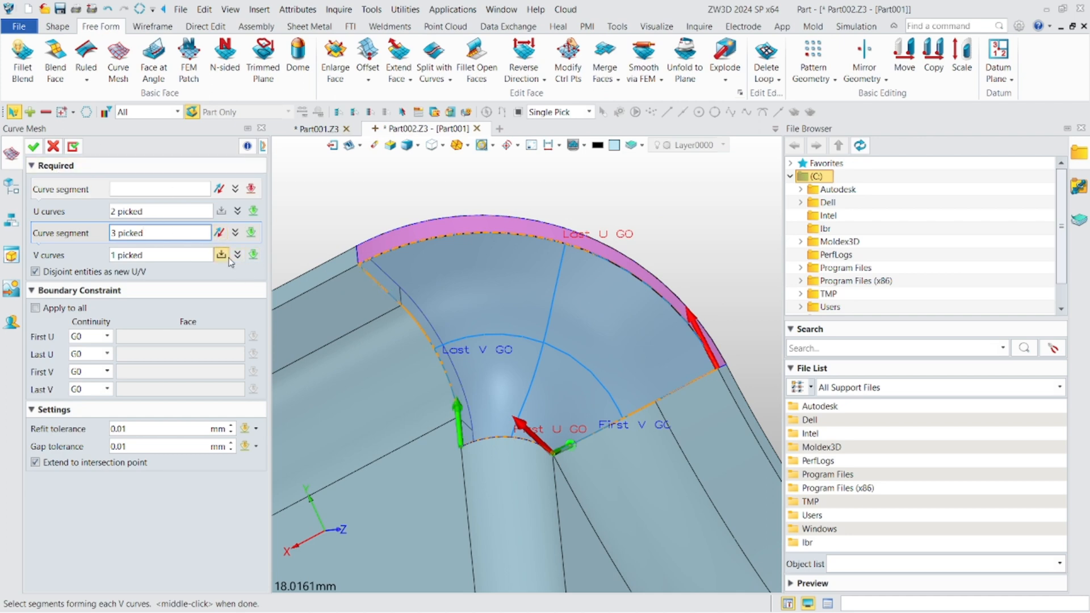
click(32, 146)
Sew the pink corner face as the base with all the other open corner faces into a solid.
scroll(461, 324, down, 2)
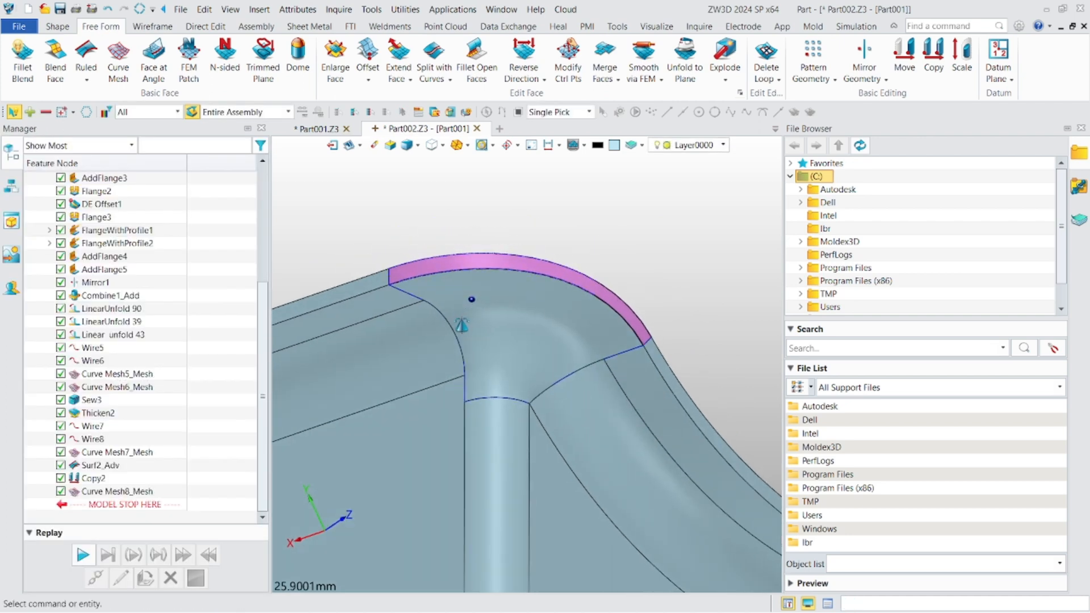
right_drag(461, 324, 368, 429)
scroll(428, 412, down, 7)
right_drag(428, 412, 371, 400)
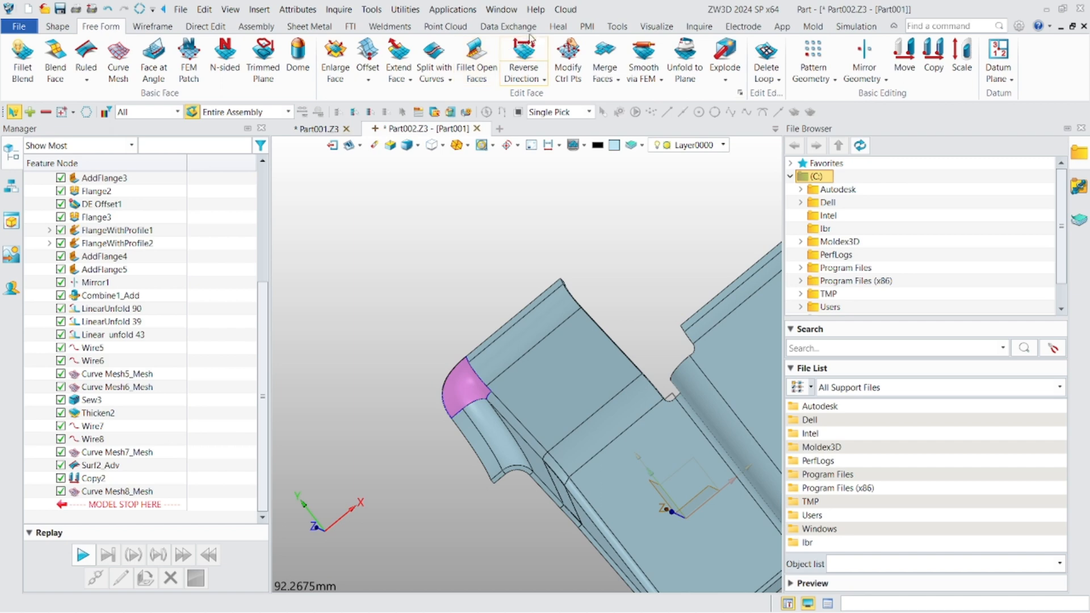
click(558, 26)
click(433, 57)
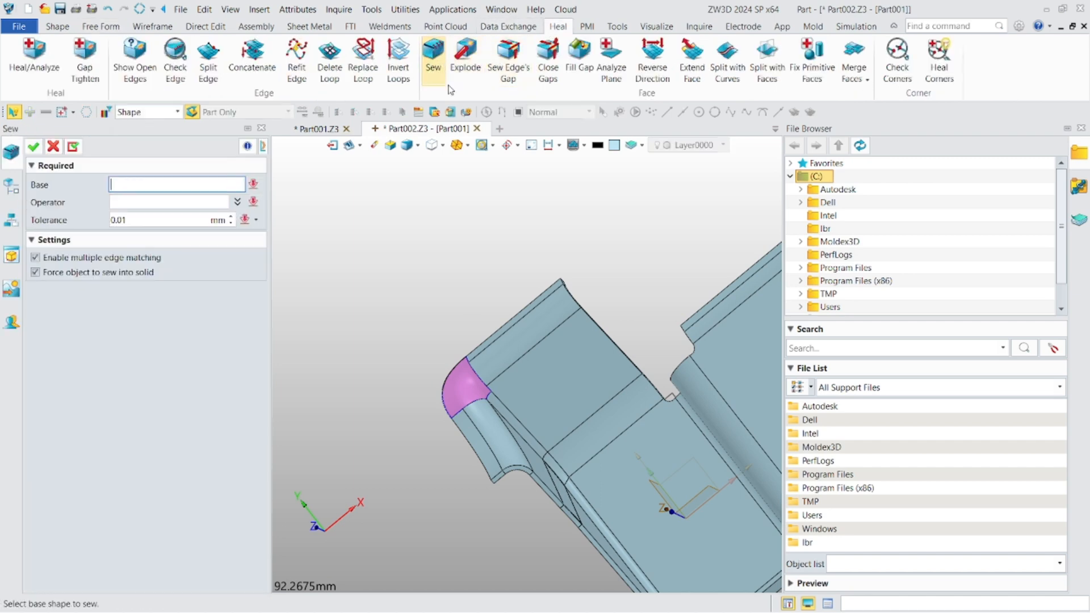
scroll(459, 392, up, 3)
click(462, 366)
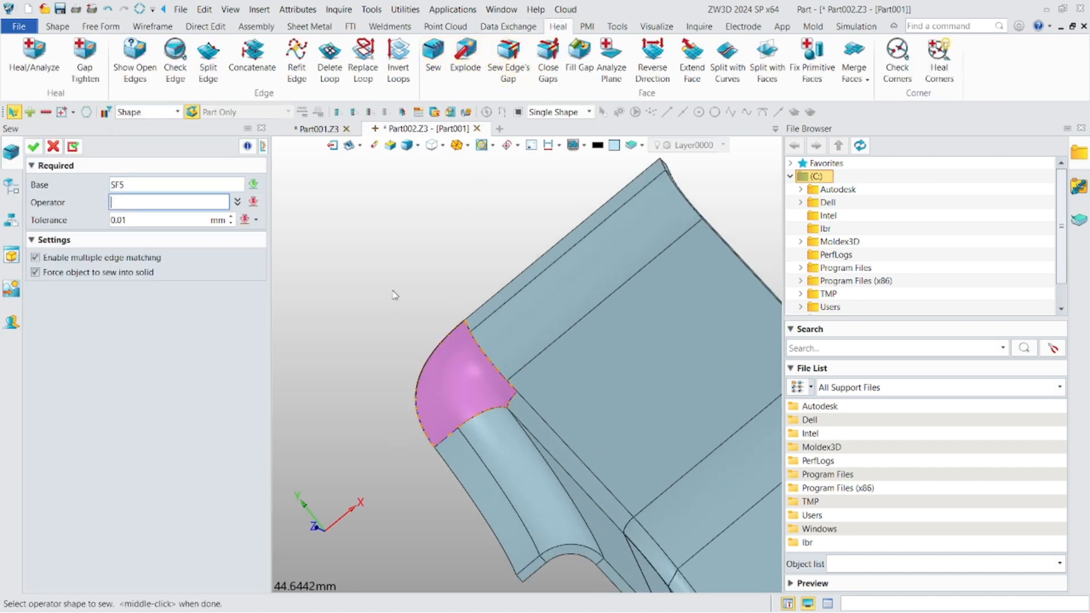
right_click(414, 245)
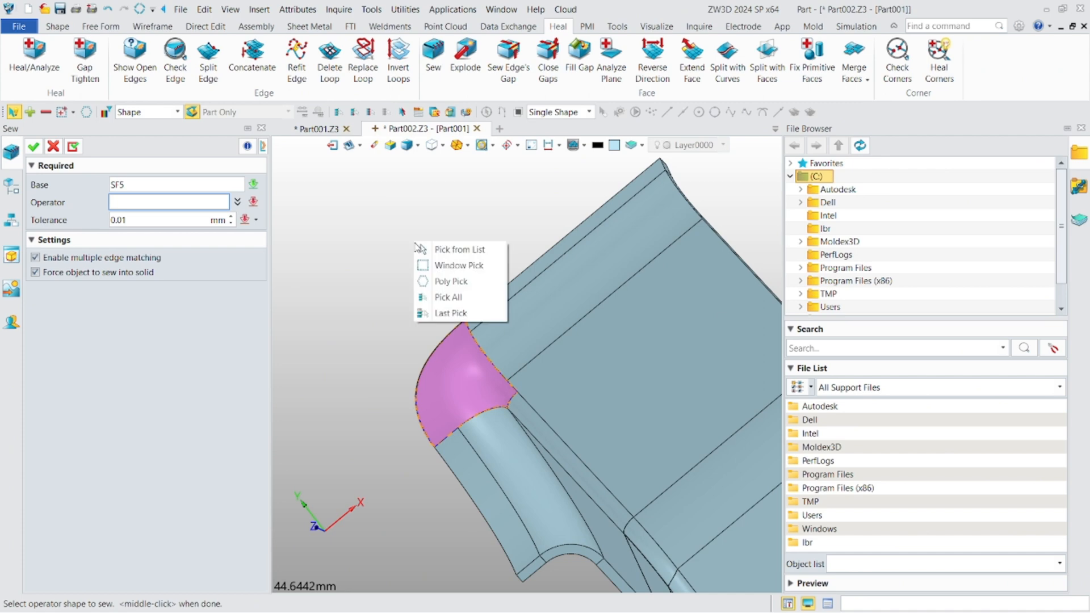
click(442, 296)
click(33, 146)
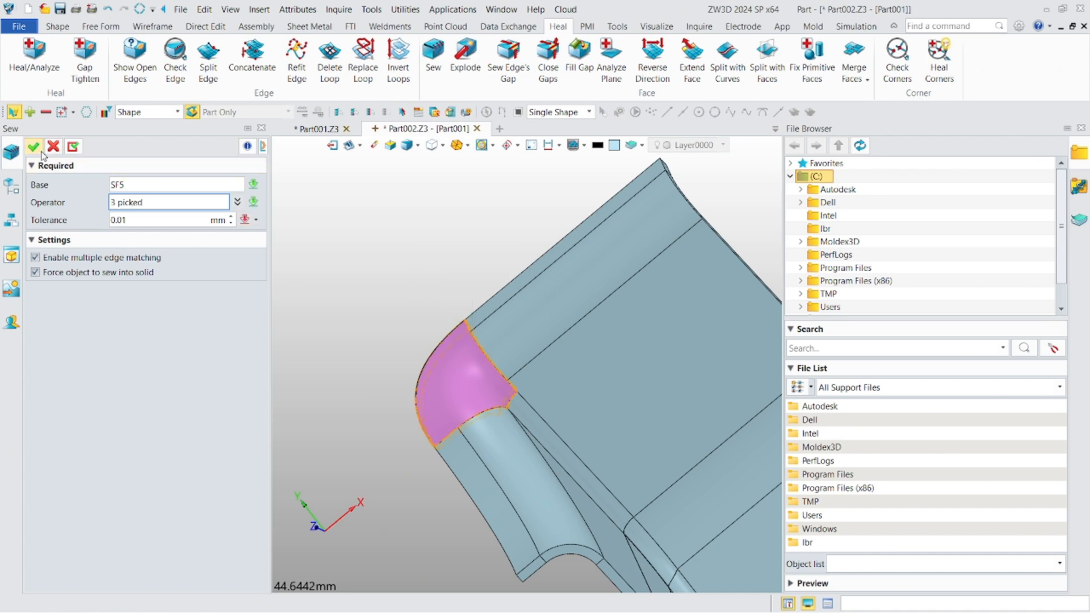
Examine the sewn corner and compare it with the open corner at the bracket's other end.
scroll(486, 309, down, 6)
right_drag(430, 326, 407, 352)
scroll(408, 352, up, 2)
scroll(164, 266, up, 5)
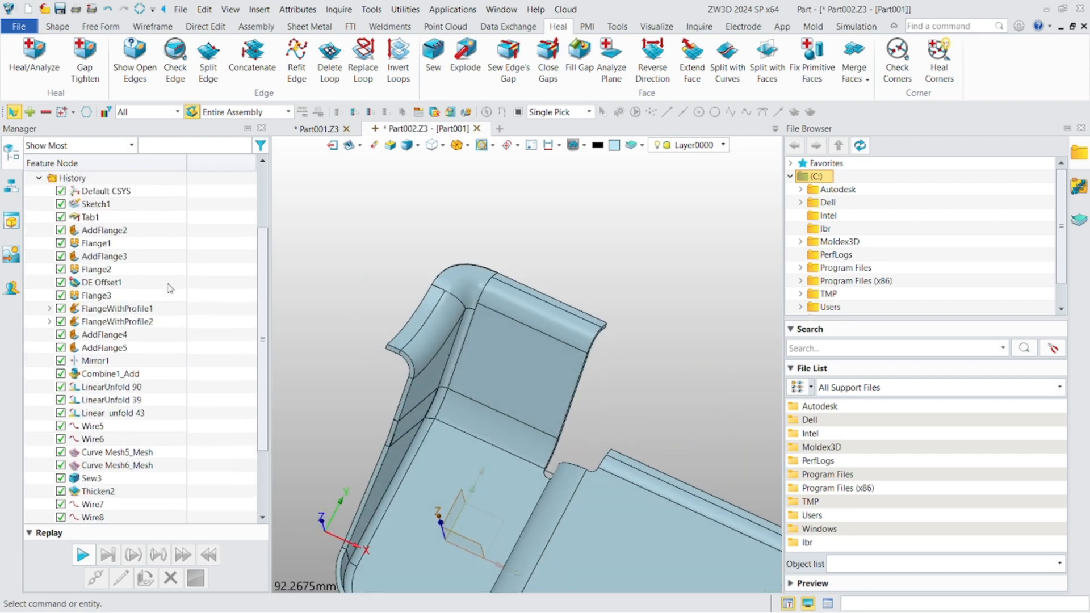
scroll(488, 353, down, 5)
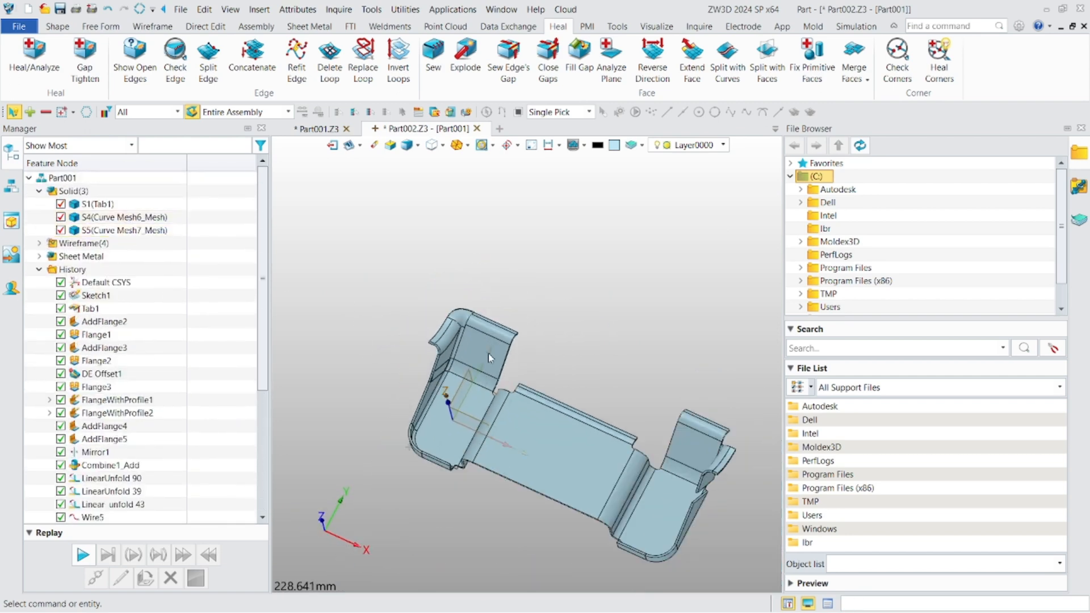
middle_drag(538, 363, 520, 363)
right_drag(520, 364, 557, 382)
scroll(473, 395, up, 1)
right_drag(473, 395, 465, 390)
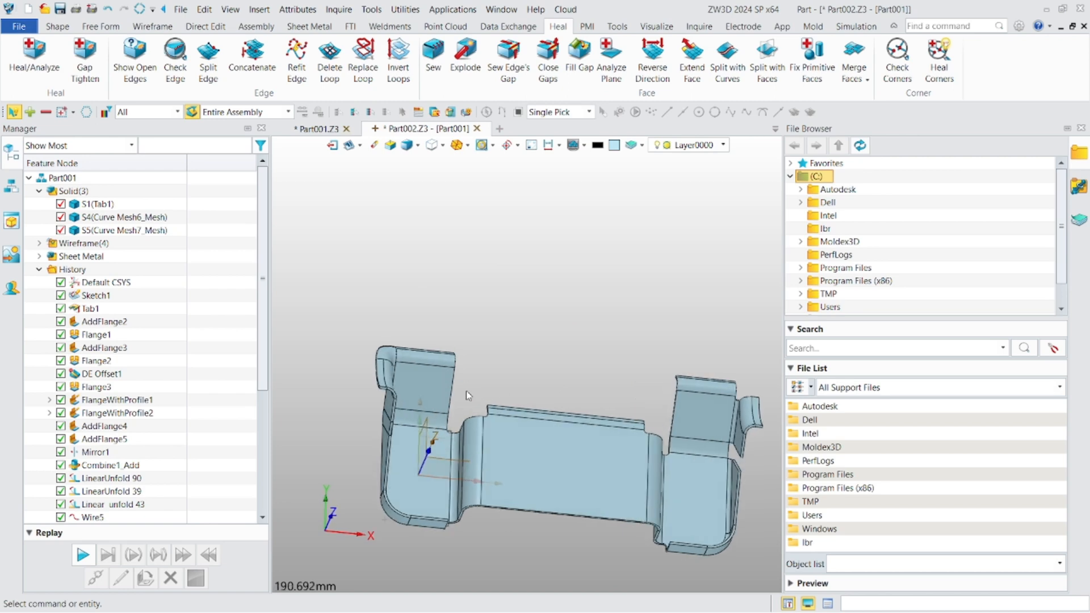
scroll(390, 362, up, 3)
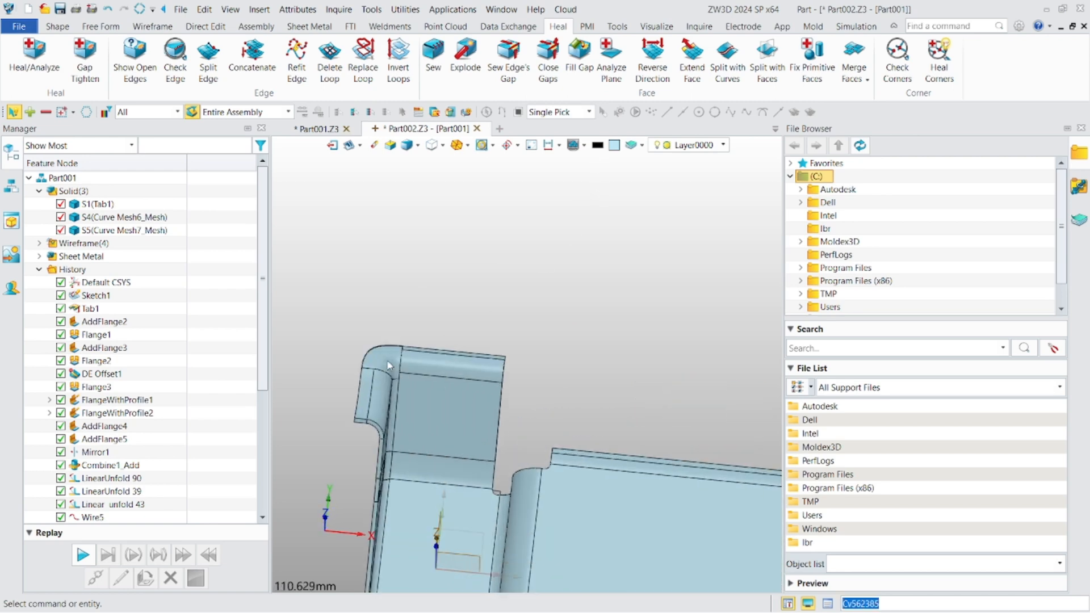
scroll(389, 365, down, 2)
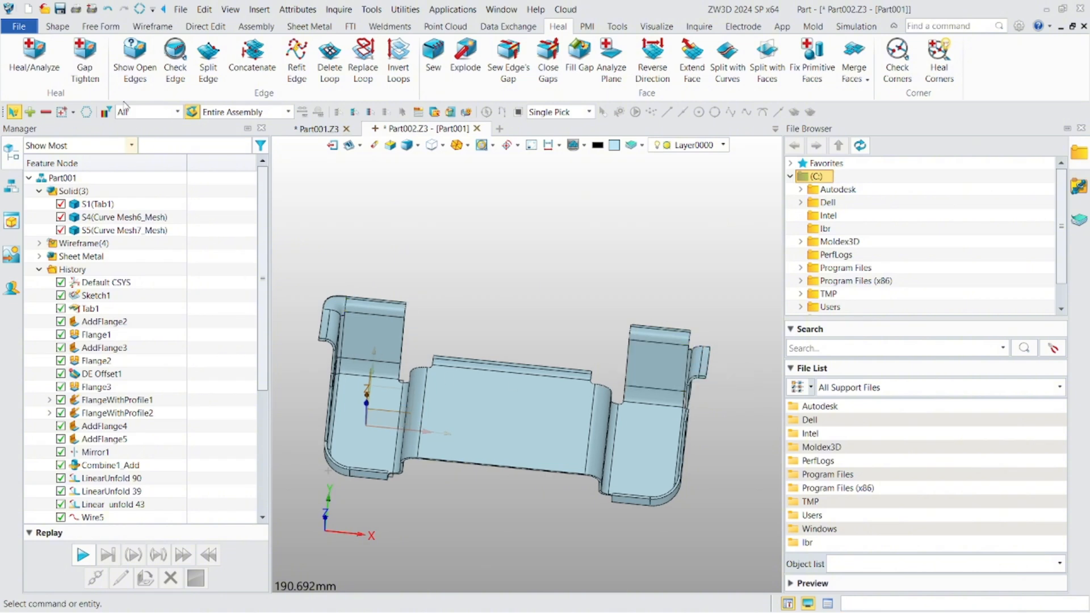
Start a Mirror Geometry copy with the upper corner patch and the lower side-wall patch as the entities.
click(67, 27)
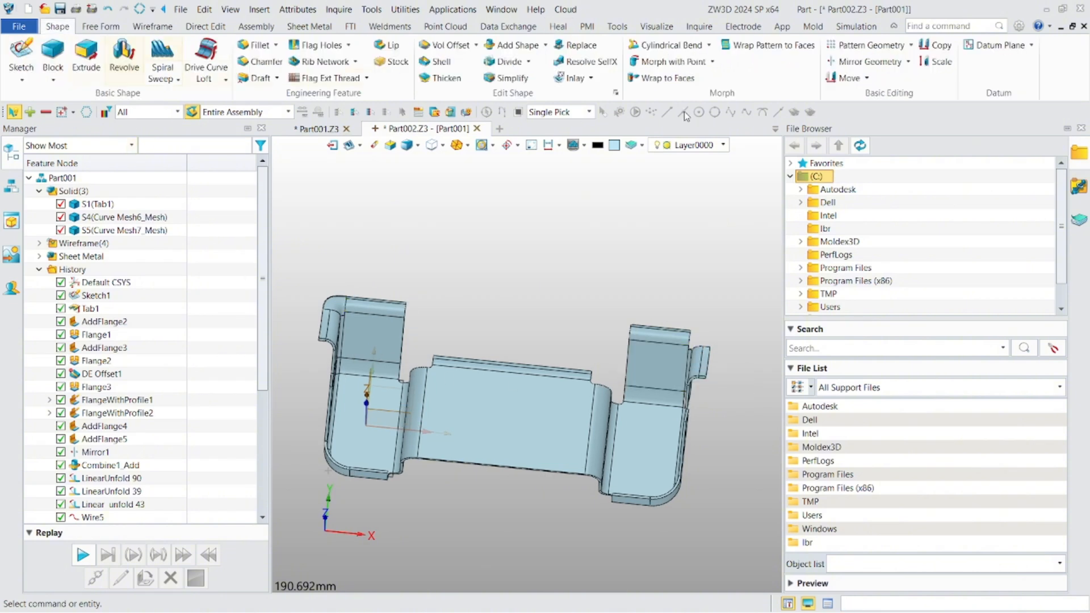
click(870, 63)
scroll(517, 226, down, 2)
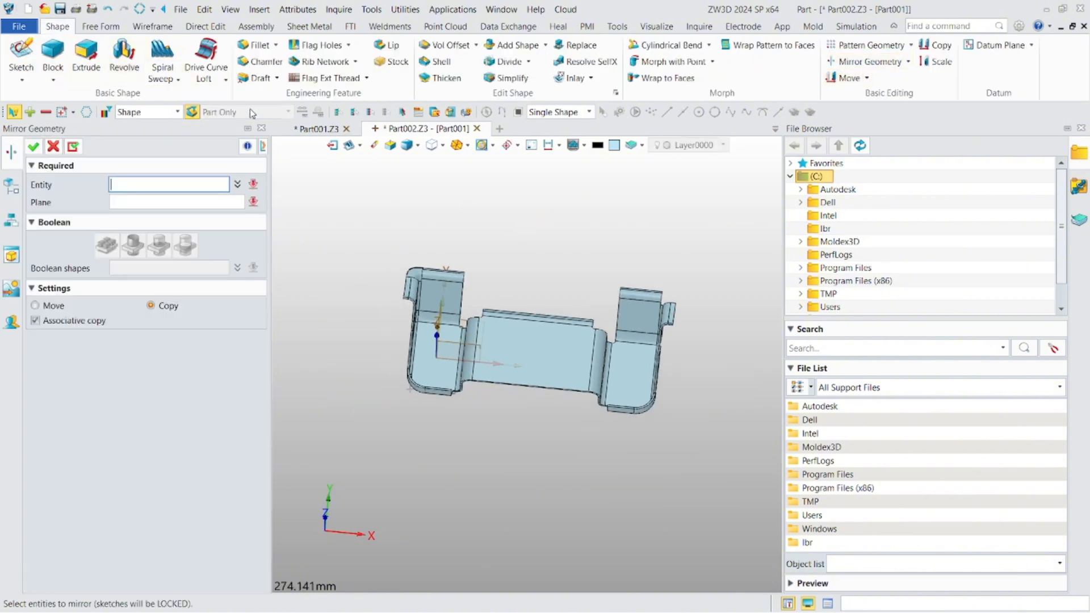
scroll(392, 243, up, 5)
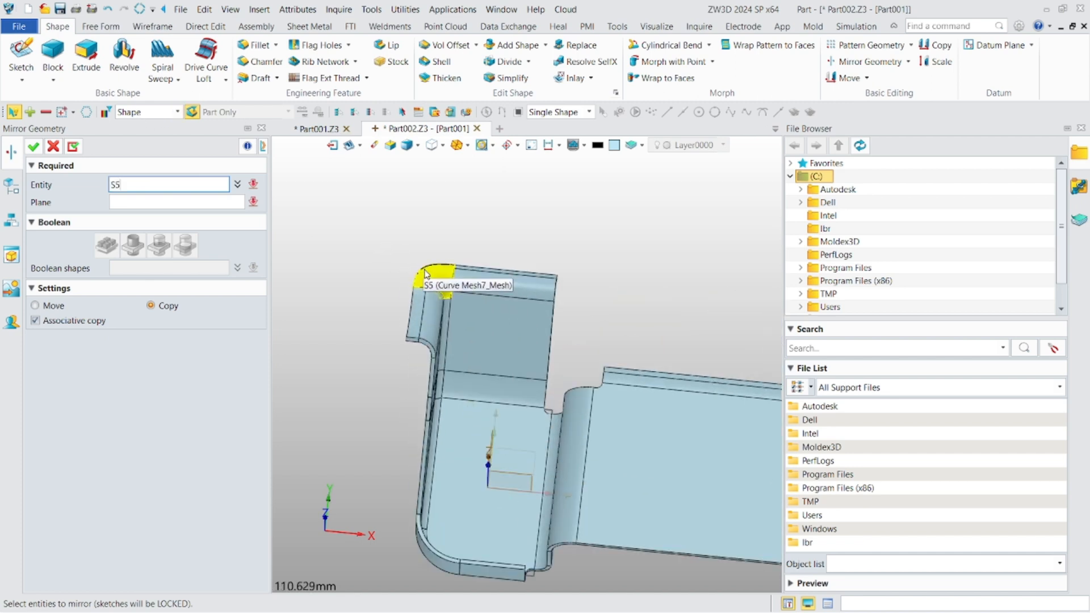
click(430, 278)
middle_drag(429, 278, 427, 363)
scroll(427, 362, up, 4)
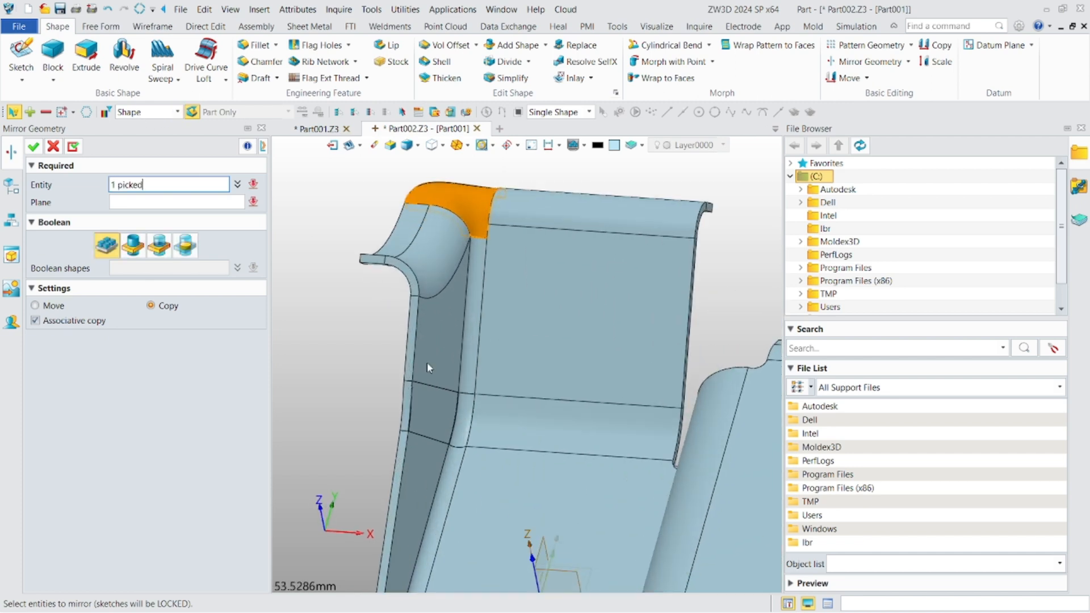
click(452, 417)
Insert a datum plane perpendicular to the middle plate's front edge at its midpoint and mirror the two patches about it.
click(145, 204)
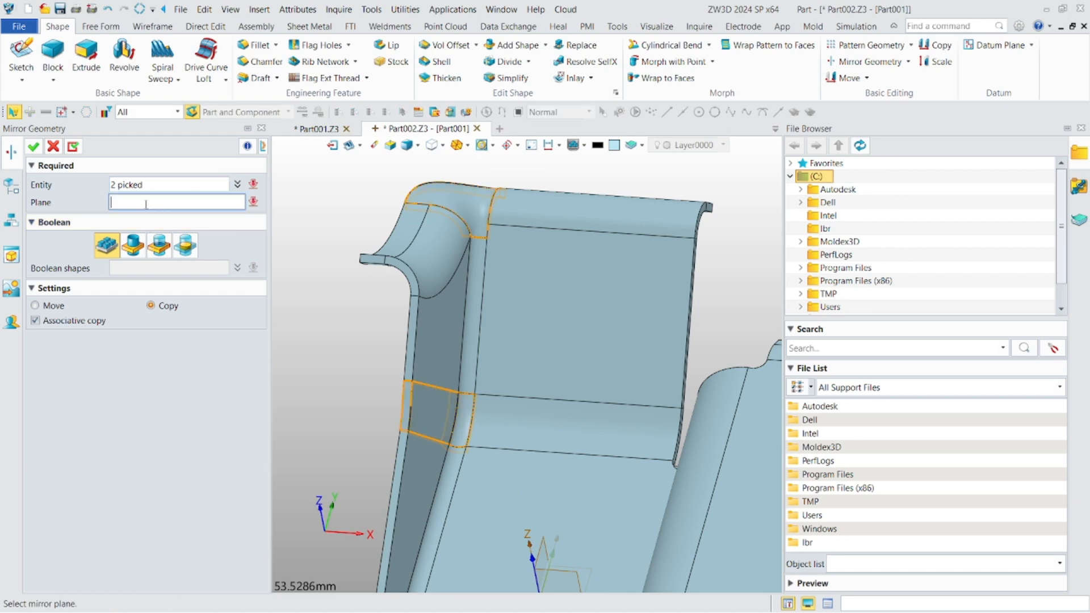
scroll(428, 327, down, 3)
scroll(428, 328, down, 6)
right_click(518, 282)
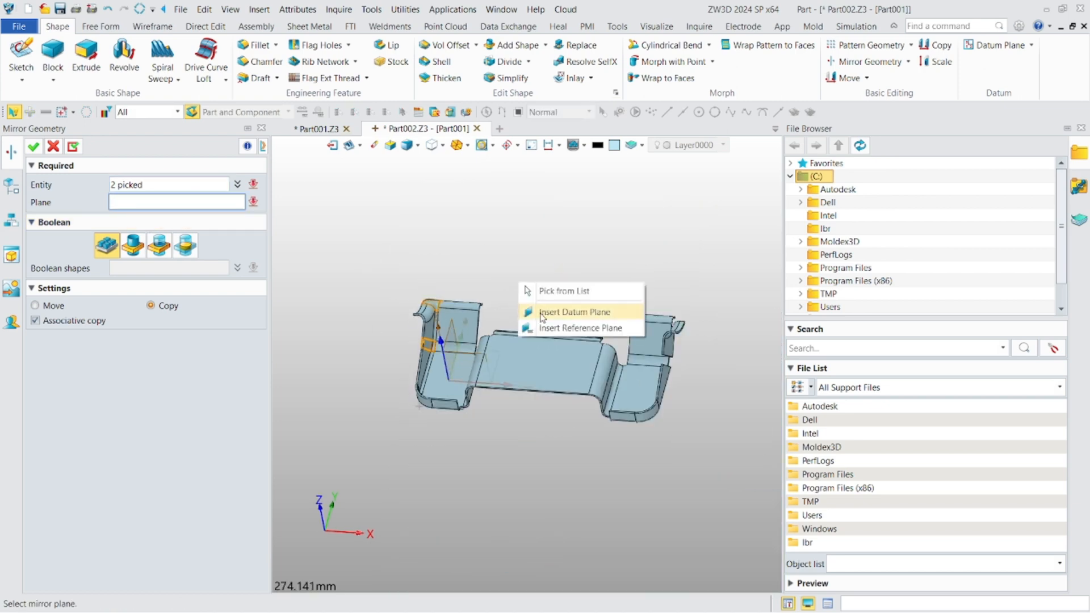
click(543, 313)
scroll(543, 318, up, 6)
click(546, 336)
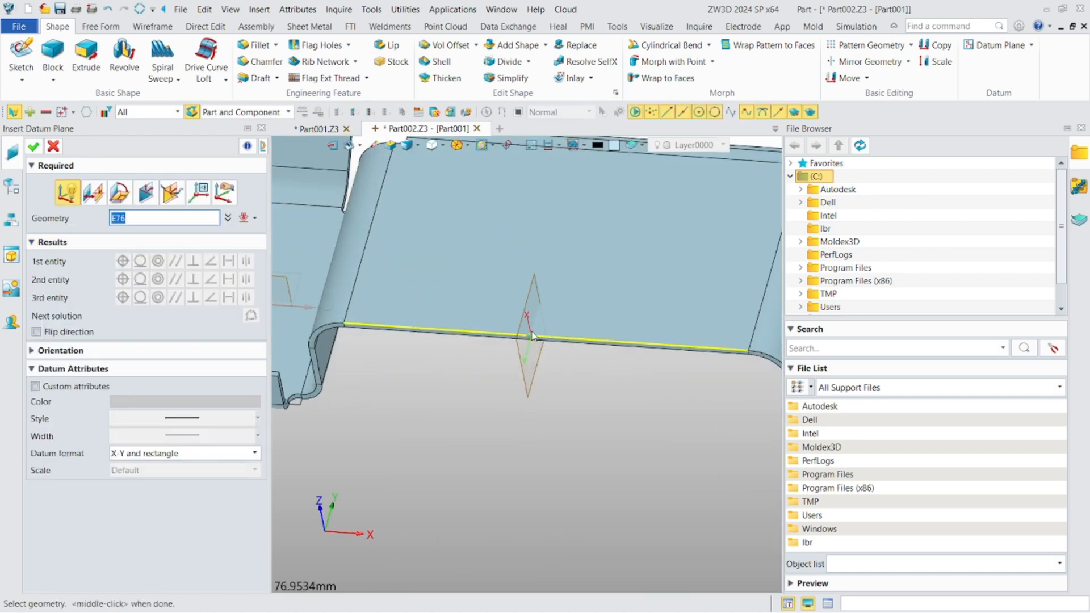
middle_click(546, 338)
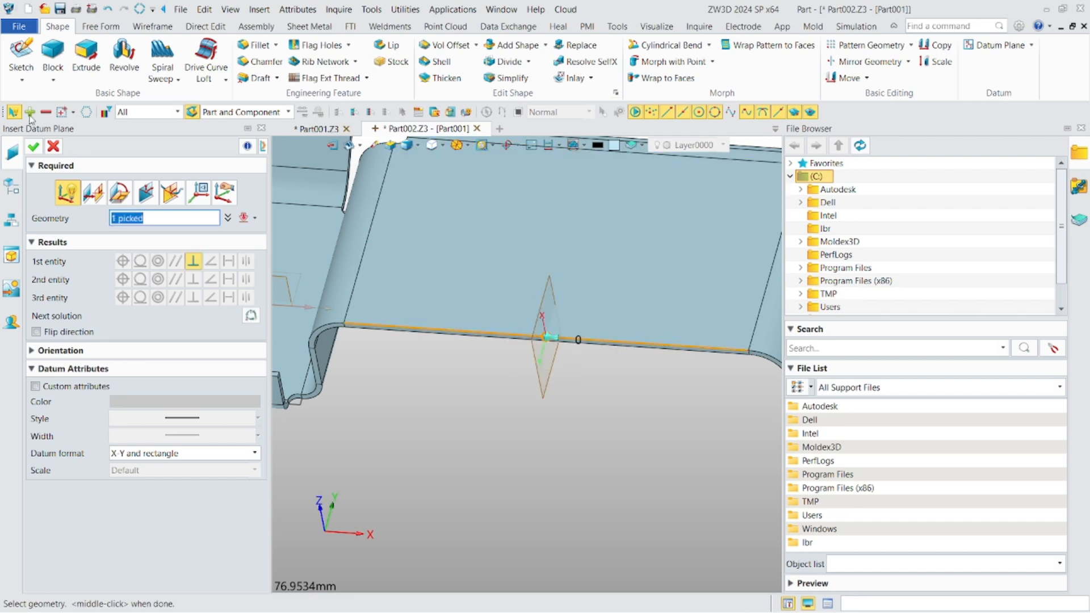
click(31, 148)
scroll(494, 314, down, 5)
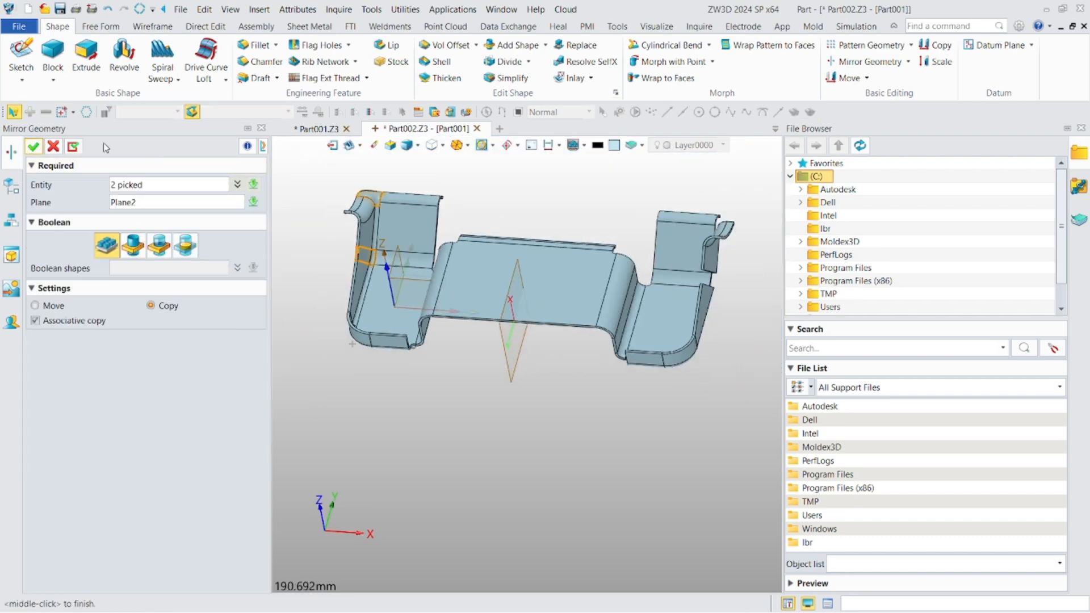
click(32, 147)
Combine the main bracket body with all four corner and side-wall patches using Add Shape.
right_drag(573, 285, 630, 335)
scroll(509, 242, down, 2)
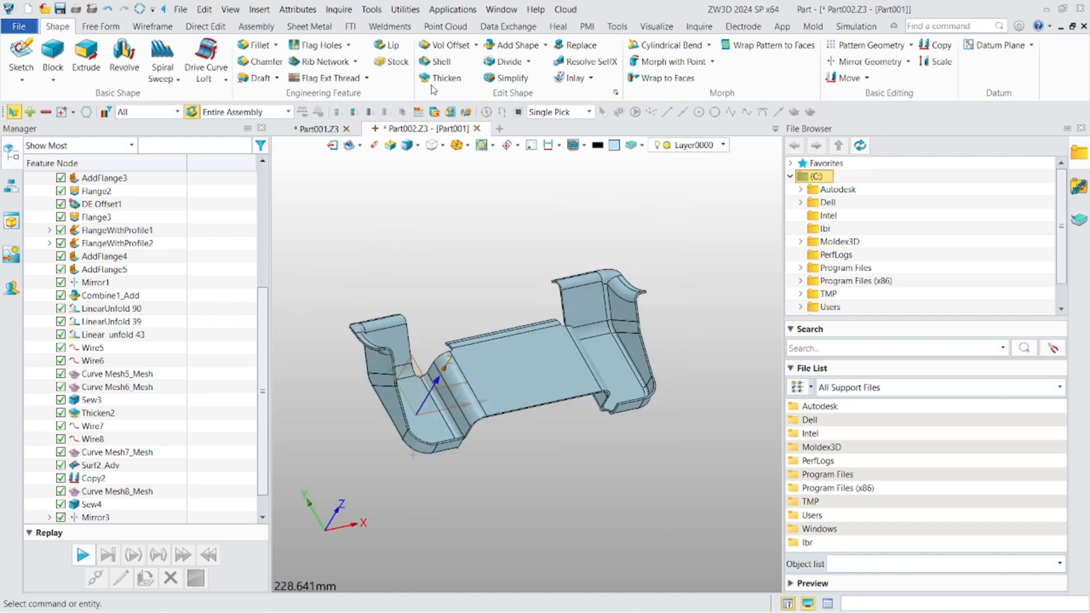
click(509, 45)
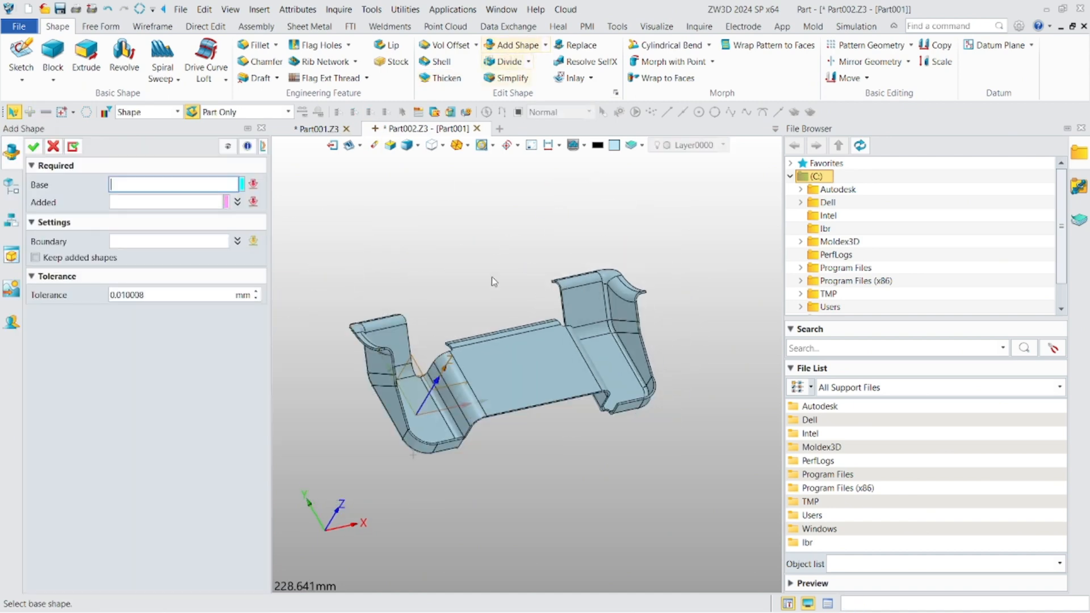
click(495, 348)
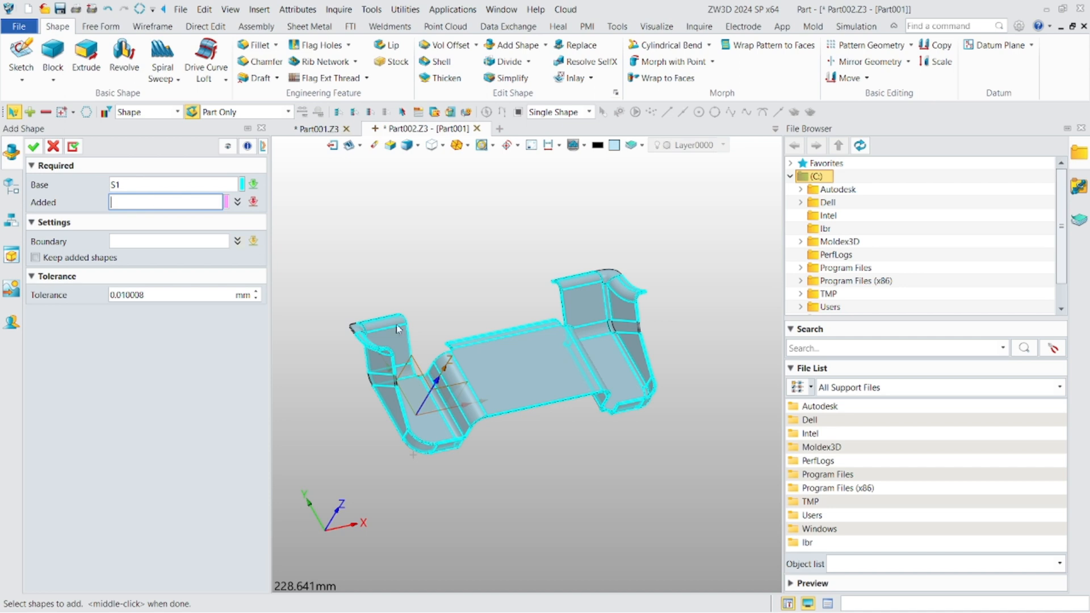
right_click(397, 240)
click(412, 290)
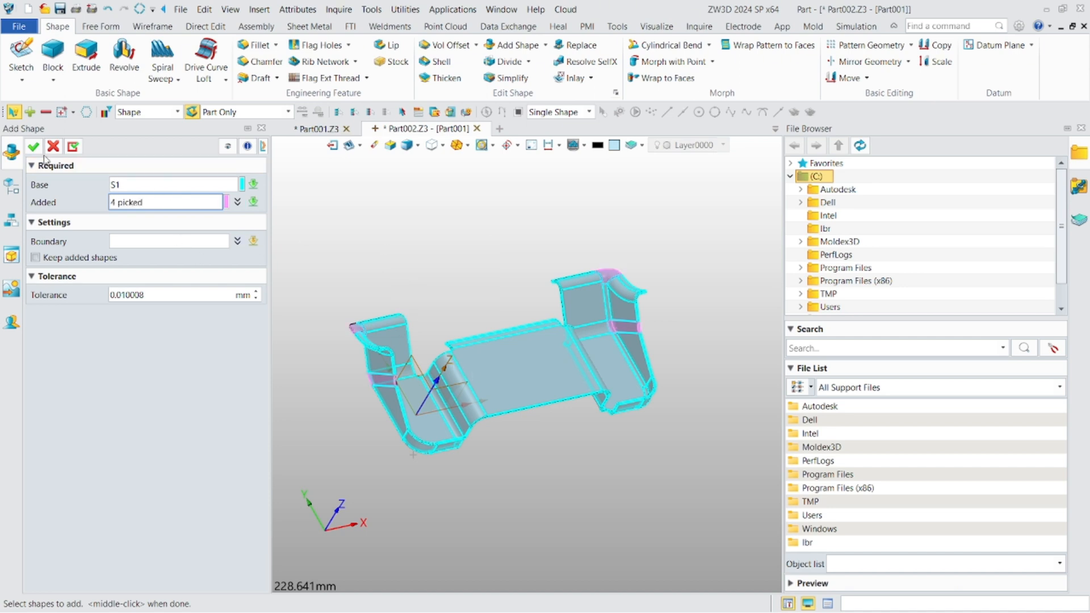
middle_click(498, 291)
Examine the combined bracket, including the bend edges beside the middle plate.
right_drag(498, 291, 385, 334)
scroll(427, 343, up, 2)
scroll(386, 333, down, 1)
right_drag(459, 335, 430, 363)
scroll(423, 343, up, 1)
scroll(422, 342, down, 1)
scroll(431, 364, up, 1)
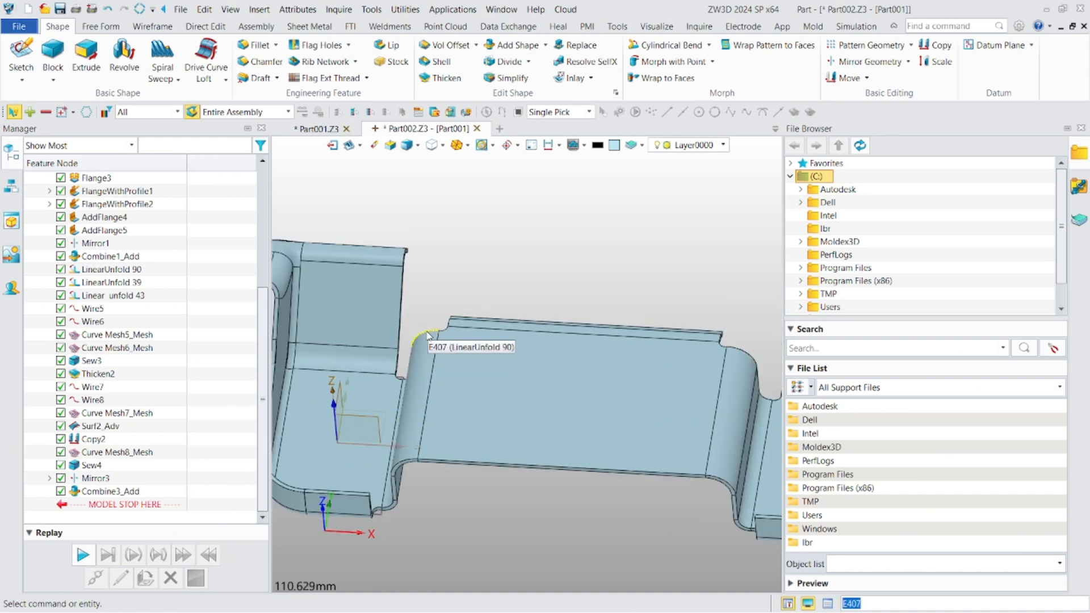
Switch to the reference file and inspect the bracket's bent corner from a wider view for comparison.
key(alt+Tab)
click(619, 312)
scroll(619, 318, down, 11)
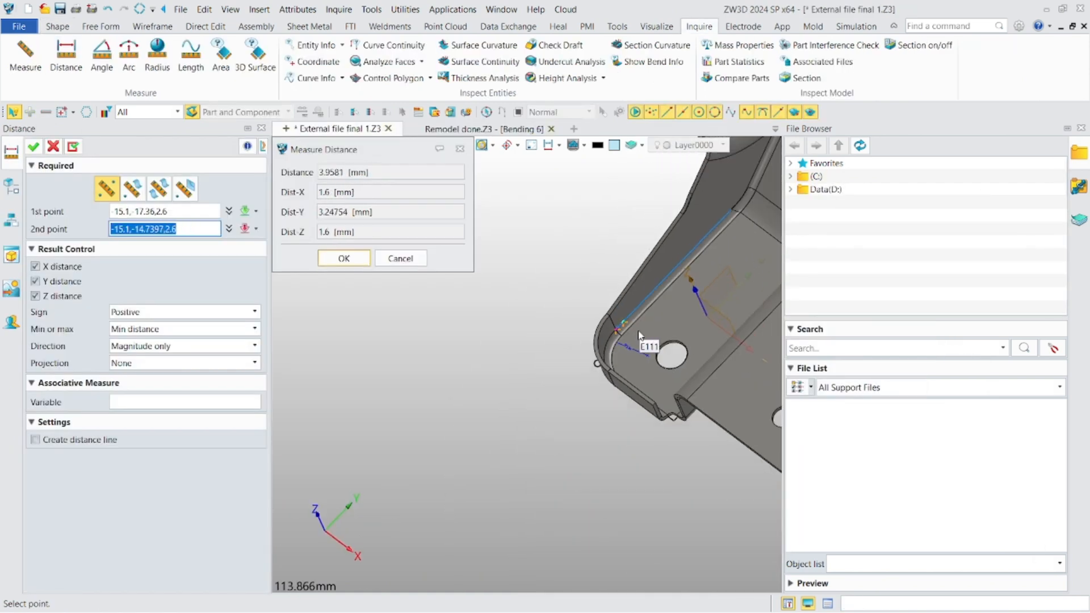
middle_drag(675, 344, 631, 366)
right_drag(631, 366, 650, 364)
scroll(656, 339, down, 2)
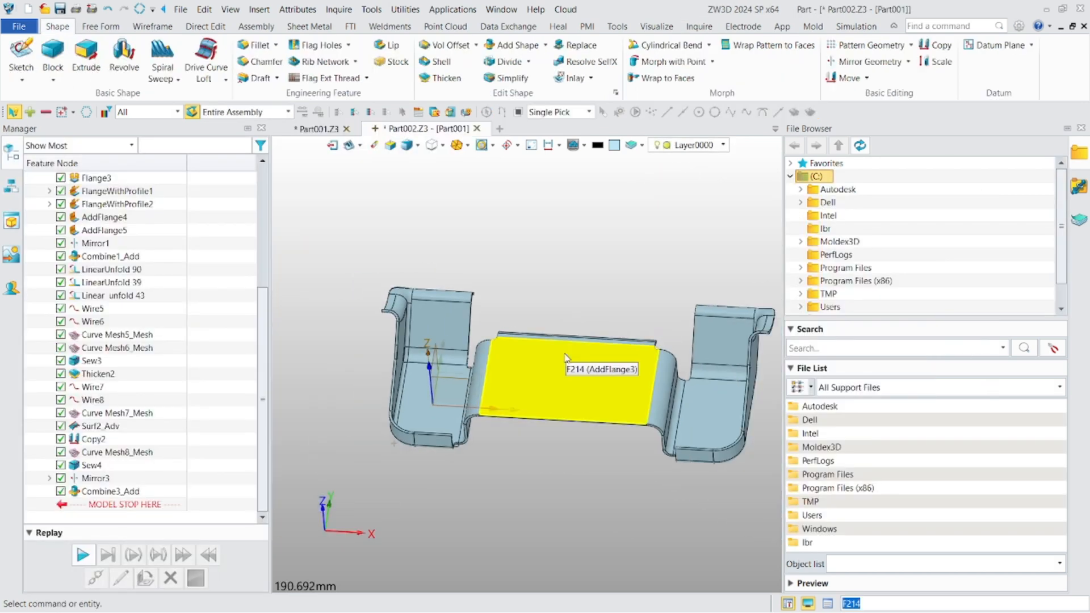
Examine the remodeled bracket from several angles and review its feature history.
scroll(532, 349, down, 2)
scroll(516, 371, up, 5)
right_drag(526, 348, 518, 287)
scroll(519, 287, down, 3)
right_drag(518, 348, 443, 294)
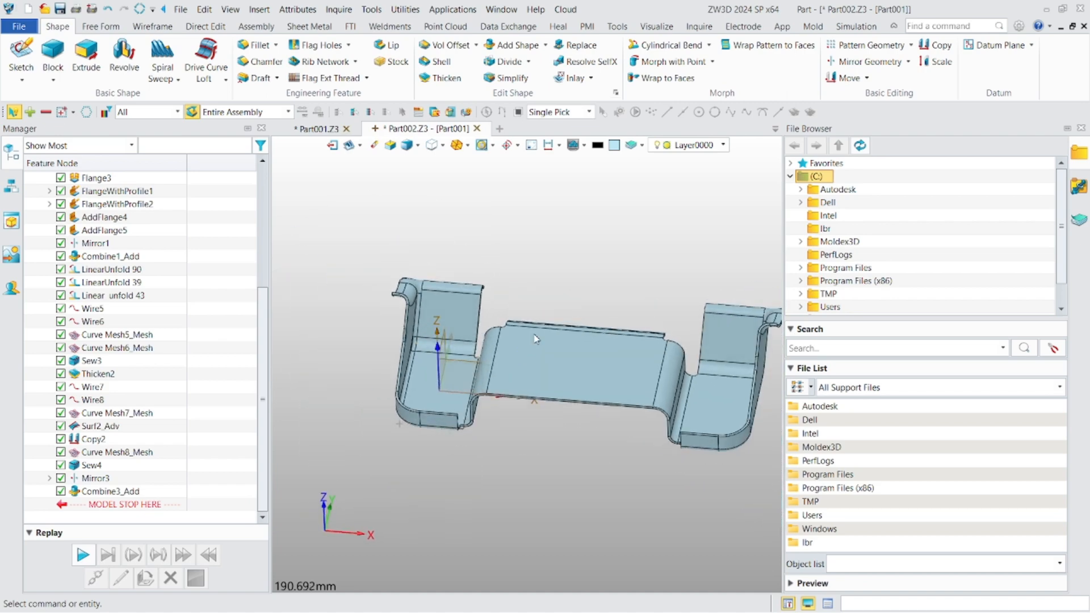
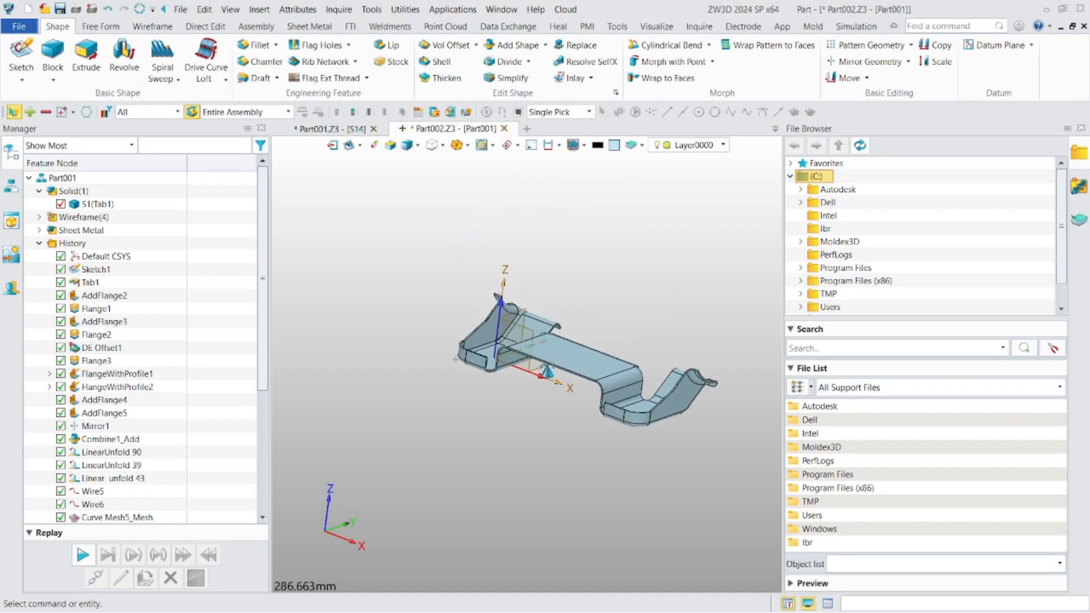
right_drag(547, 371, 534, 384)
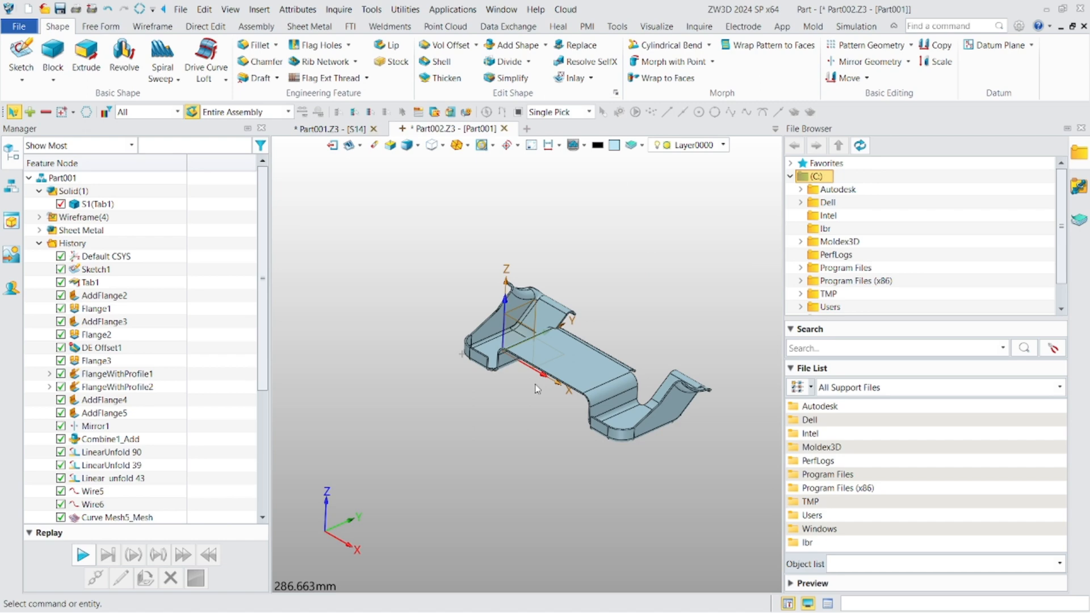
scroll(178, 380, down, 3)
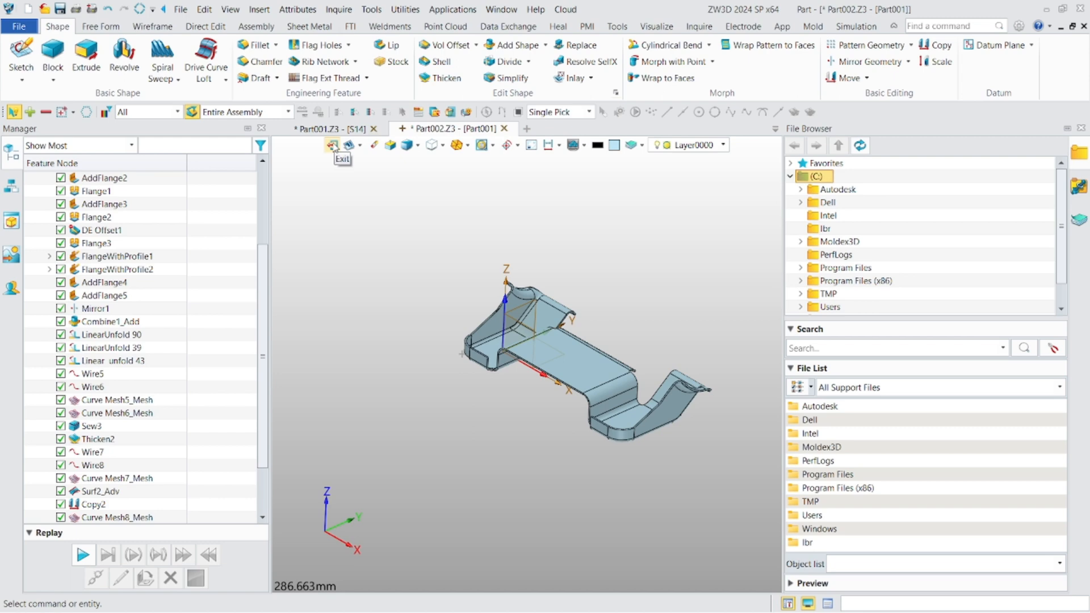
Exit the part to the file's root level and duplicate the Part001 object.
click(332, 145)
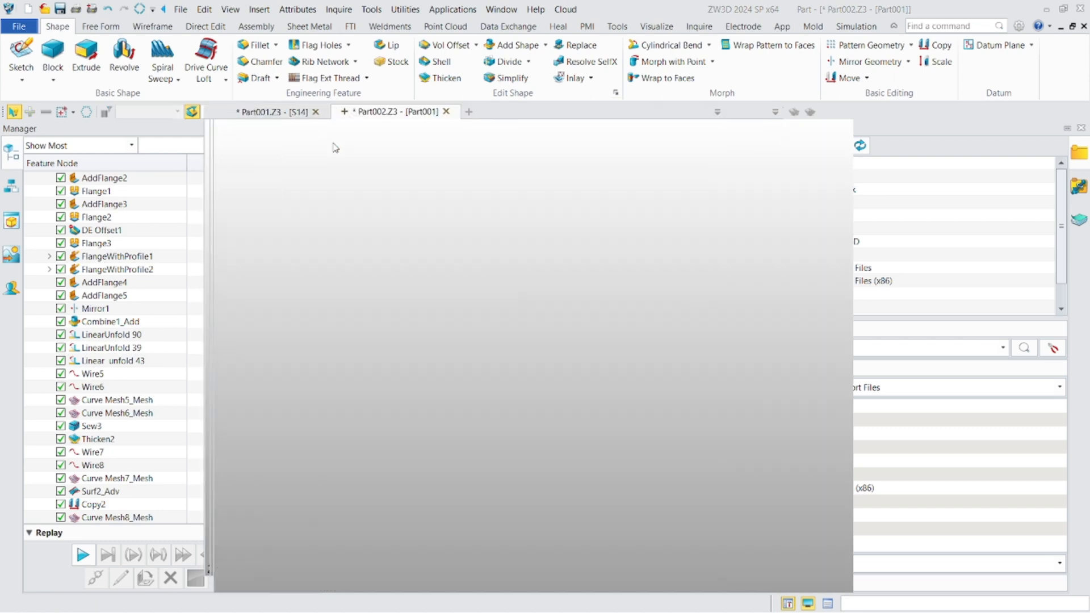
click(116, 180)
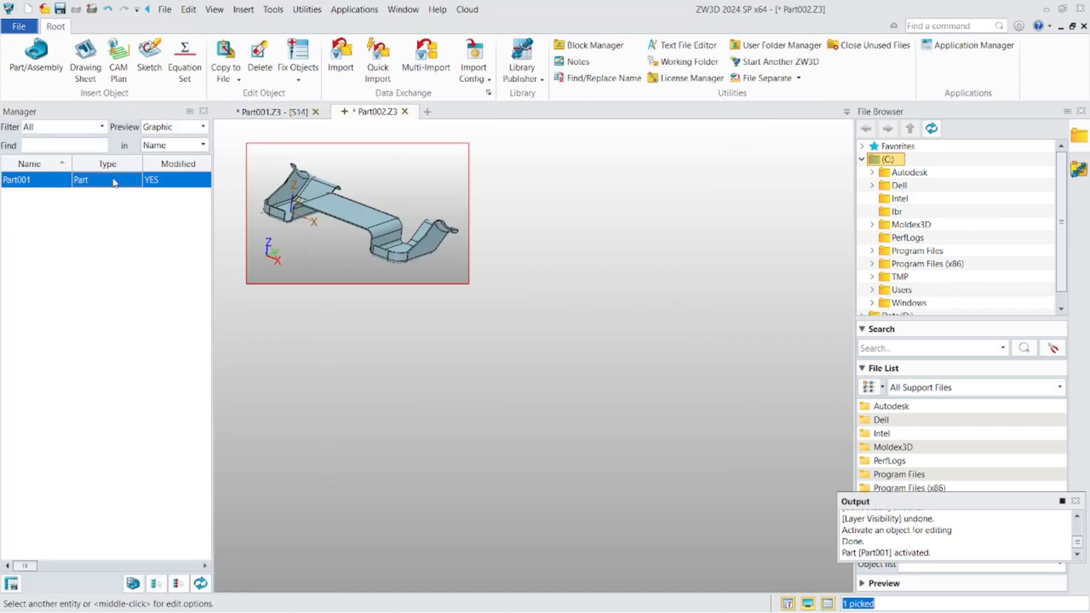
right_click(108, 186)
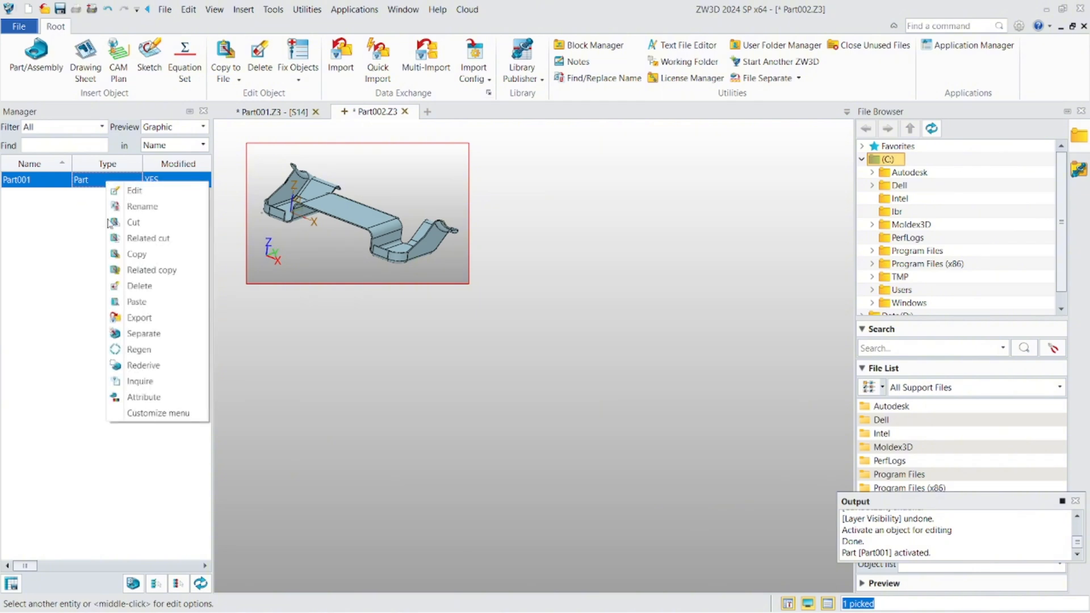
click(126, 260)
right_click(104, 181)
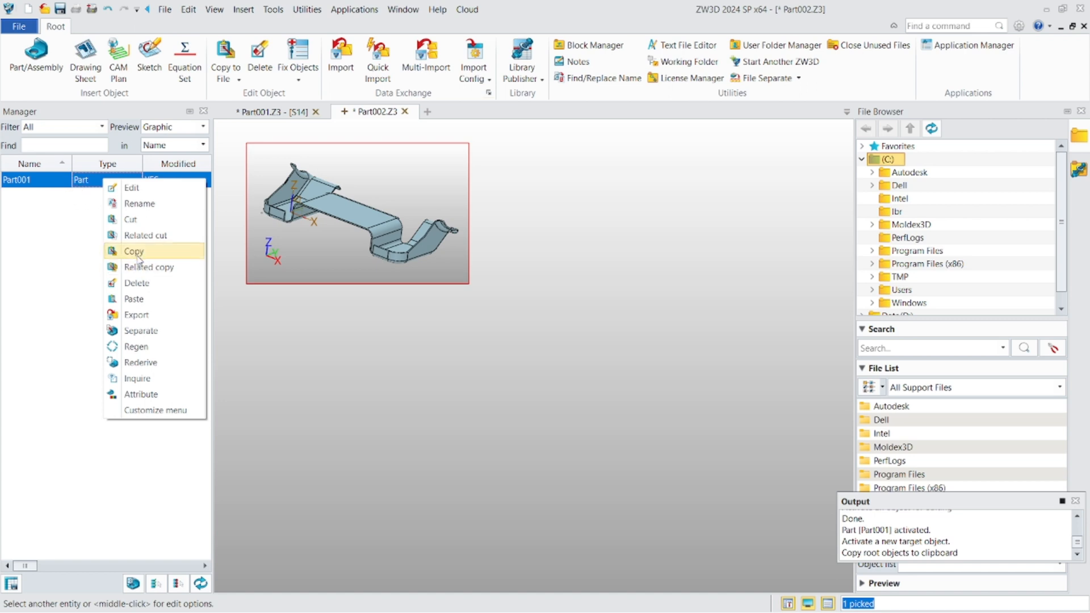
click(134, 299)
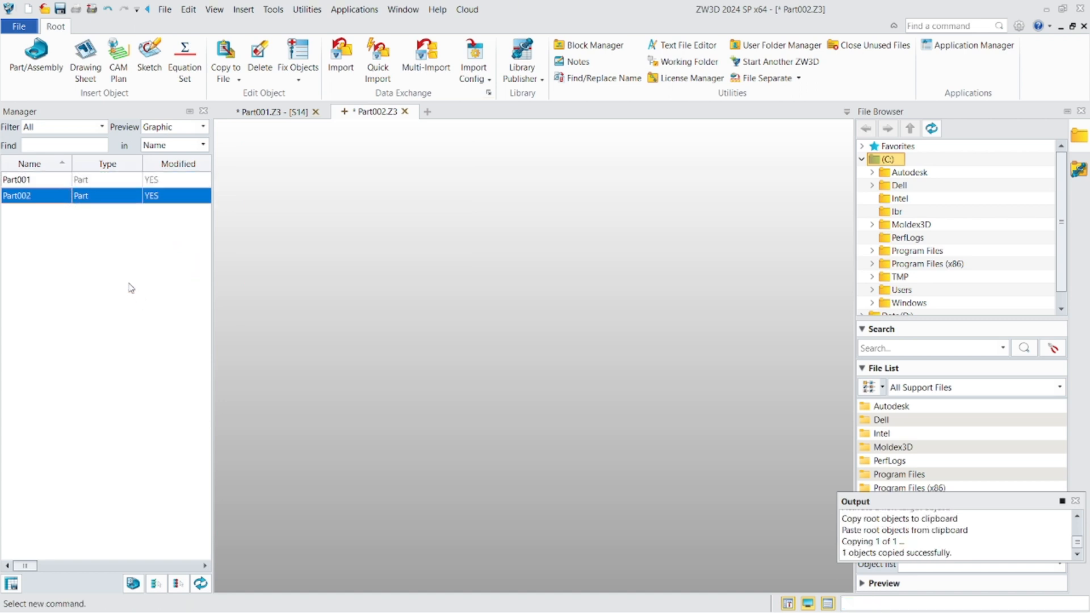
Rename the duplicated part as Bending 15.
right_click(47, 199)
click(88, 222)
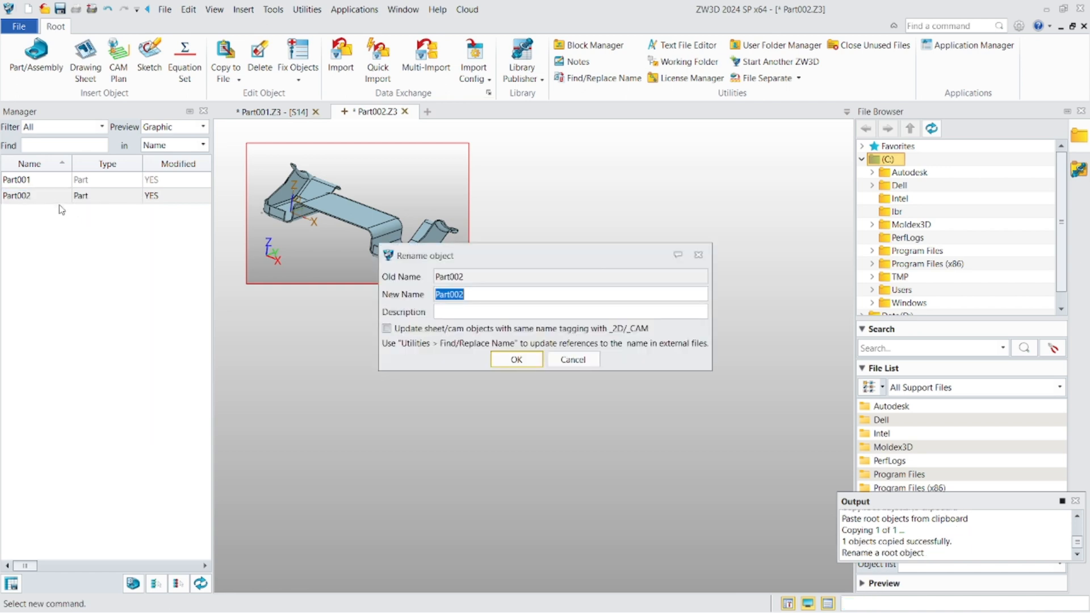
text(Bending 15)
click(522, 361)
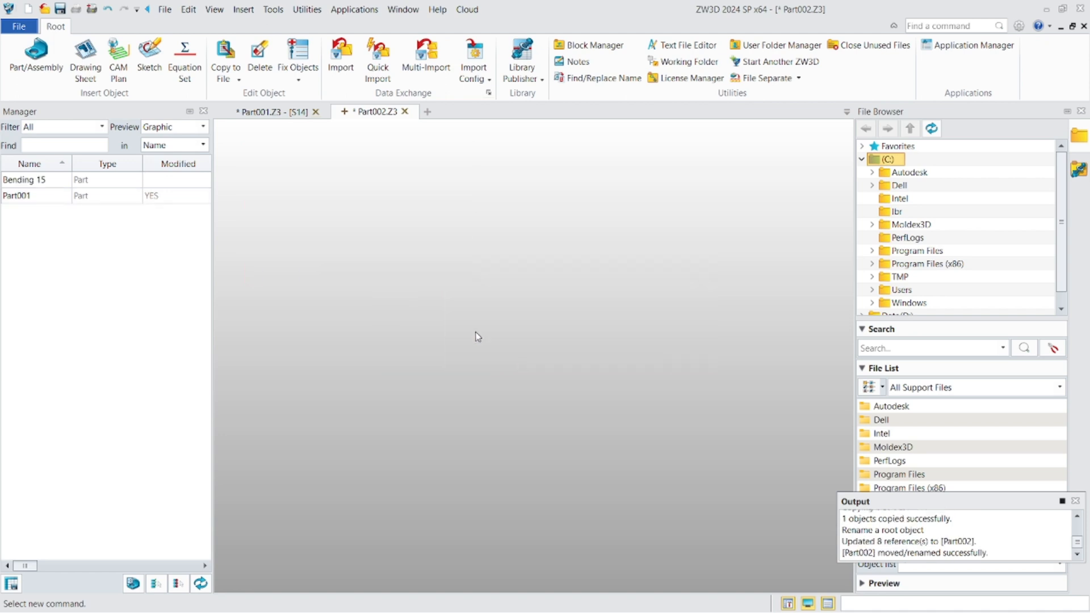
Copy the Bending 15 part and paste it as another root object.
click(114, 181)
right_click(114, 182)
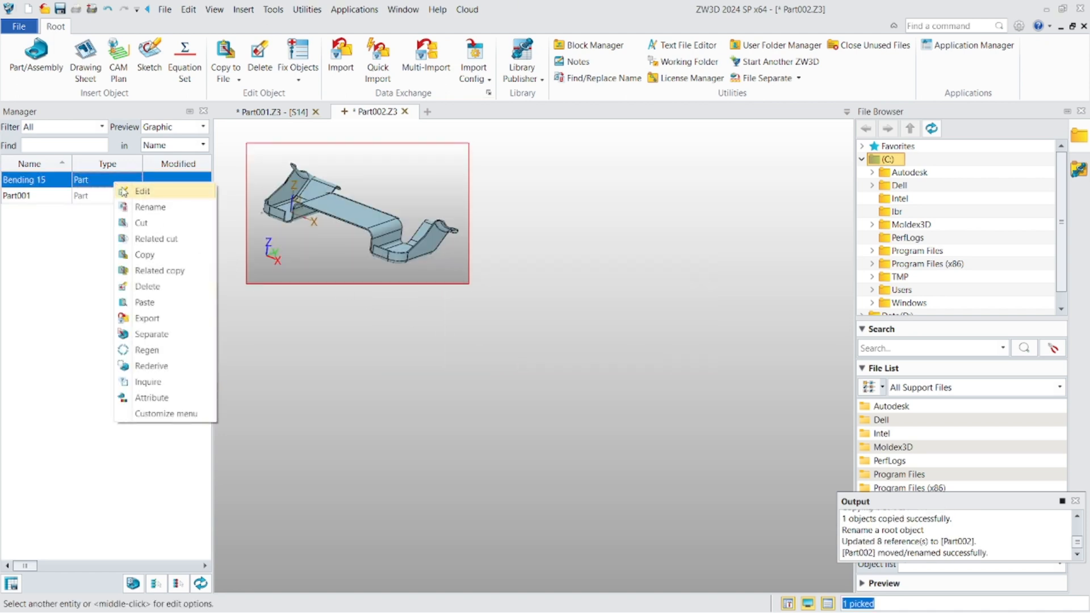
click(145, 258)
click(84, 196)
right_click(87, 196)
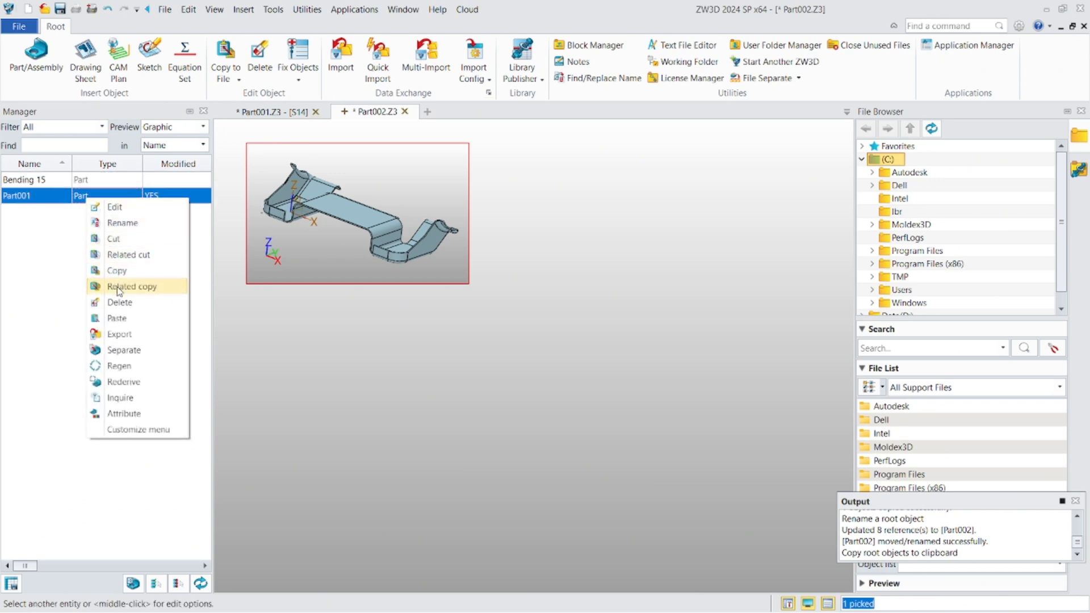
click(119, 319)
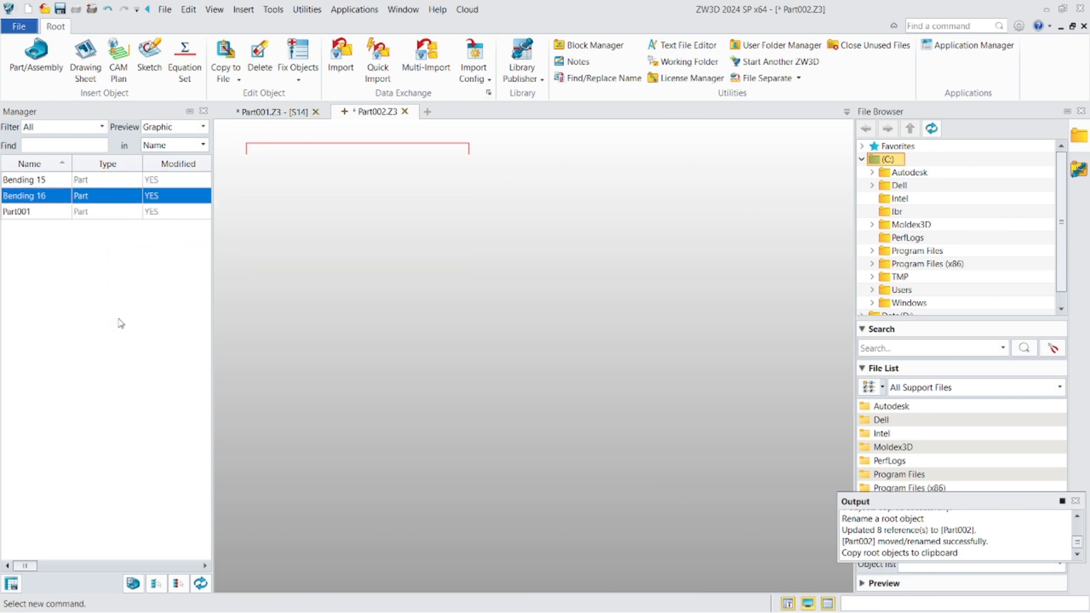
Rename the newly pasted part as Bending 30.
click(58, 193)
right_click(58, 194)
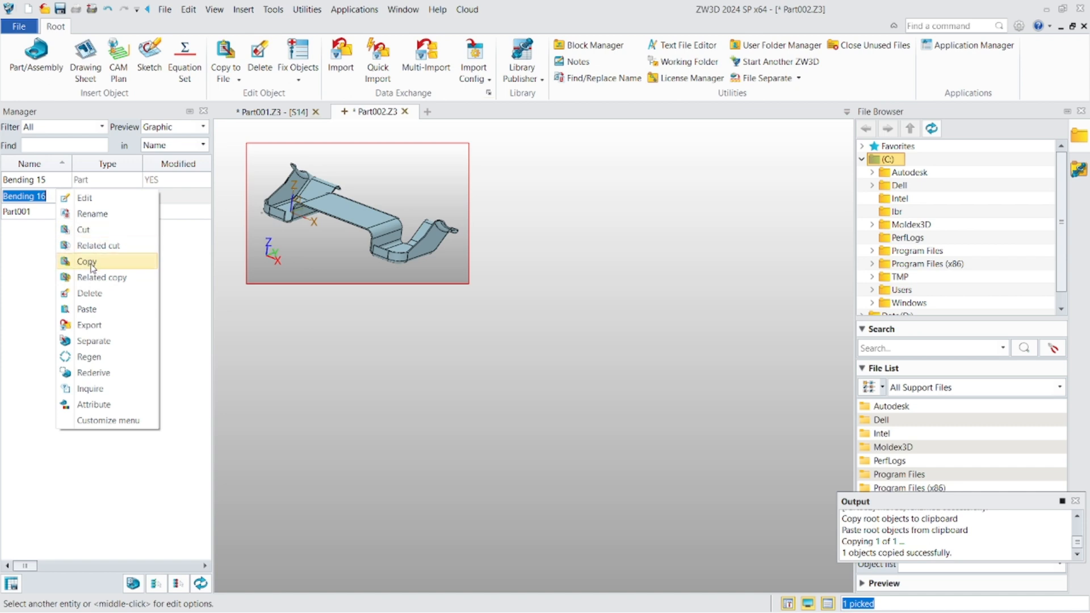
click(90, 214)
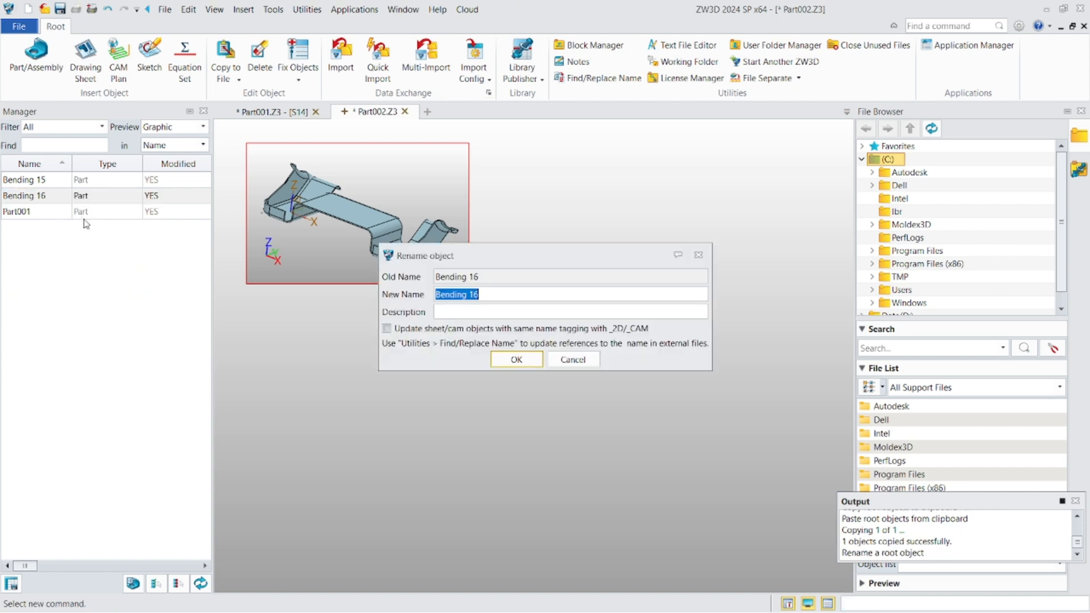
click(495, 294)
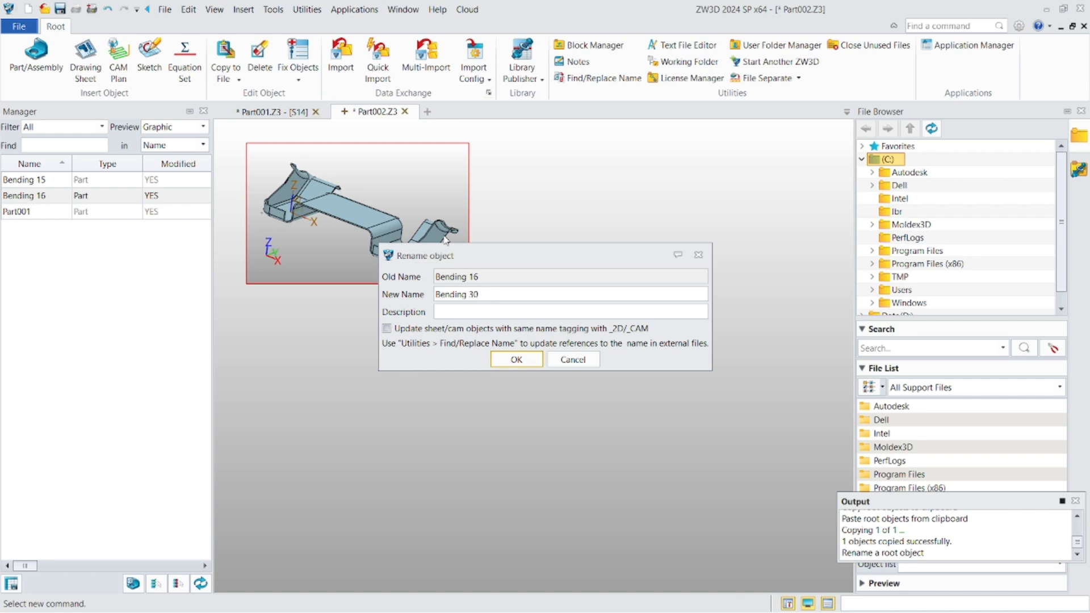
click(514, 360)
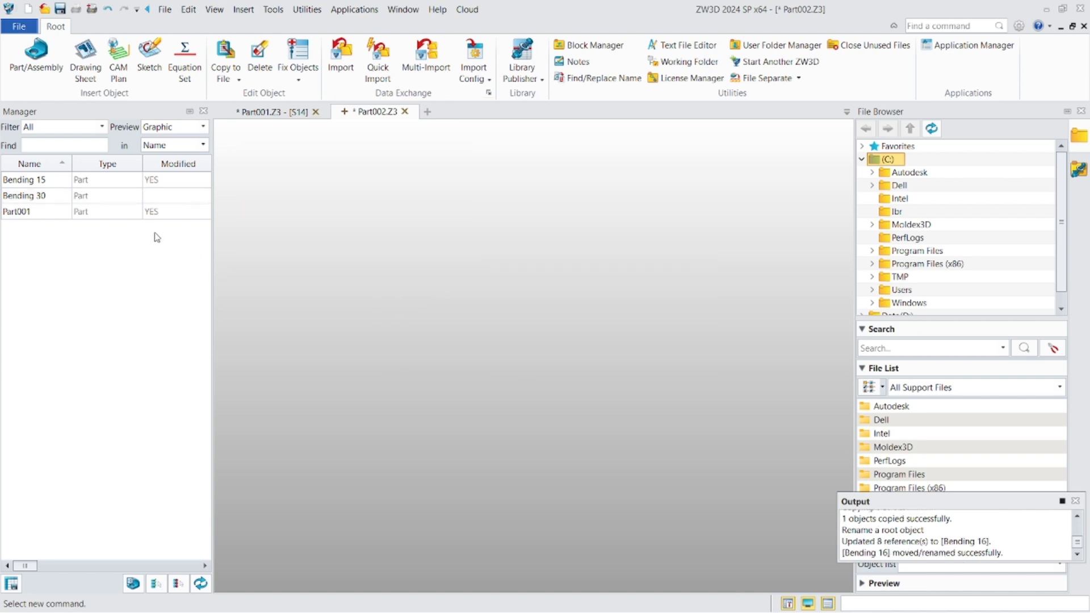
Open the Bending 15 part for editing.
click(99, 199)
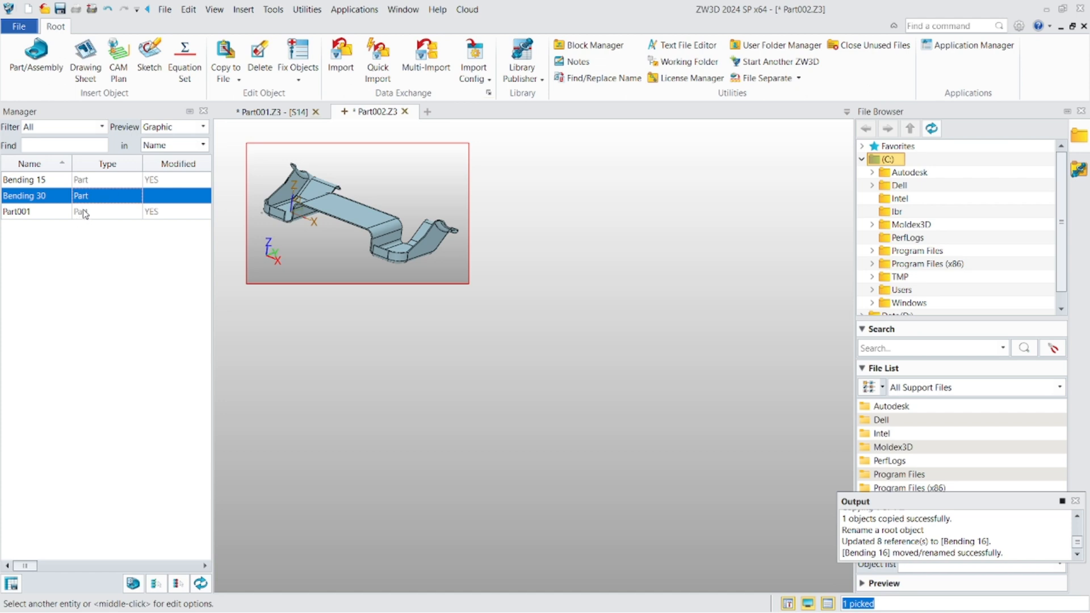
click(98, 180)
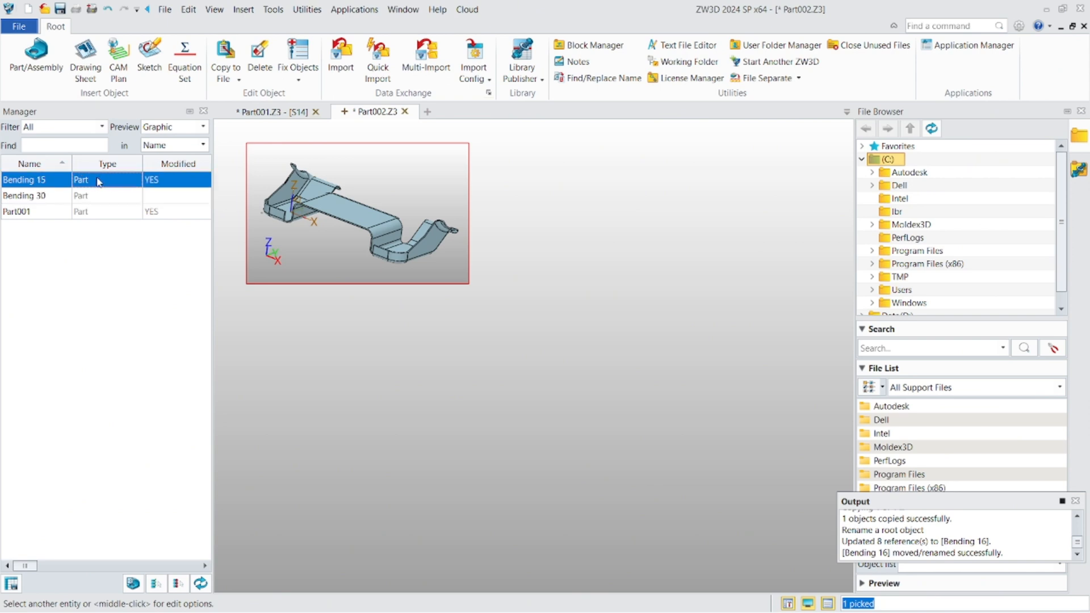
double_click(98, 180)
Set the angle of the LinearUnfold 90 feature, with its 12 picked bends, to 15 degrees.
scroll(155, 324, down, 3)
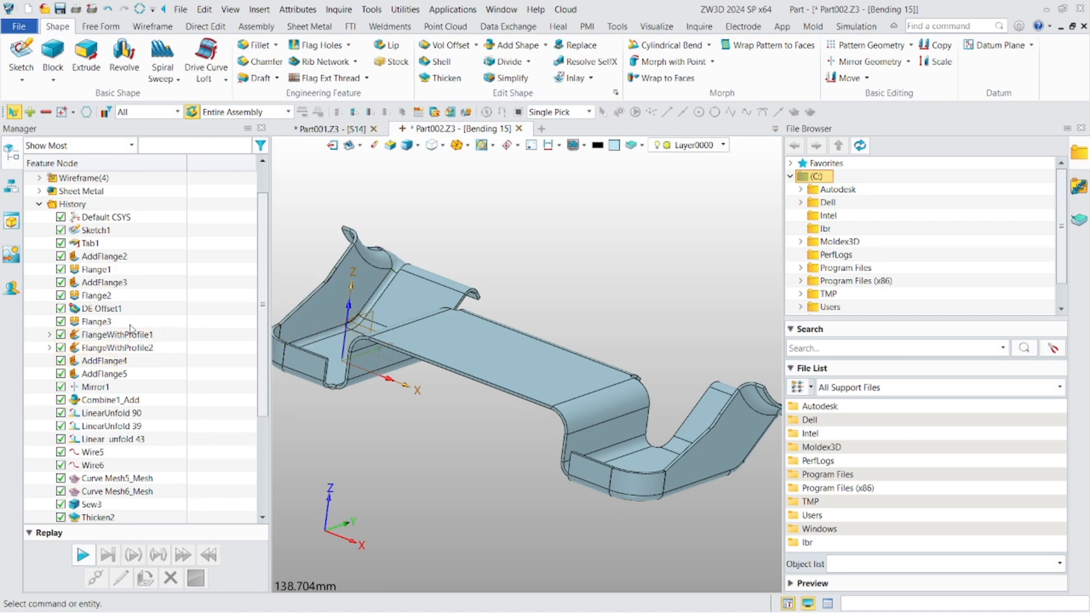
scroll(113, 363, down, 3)
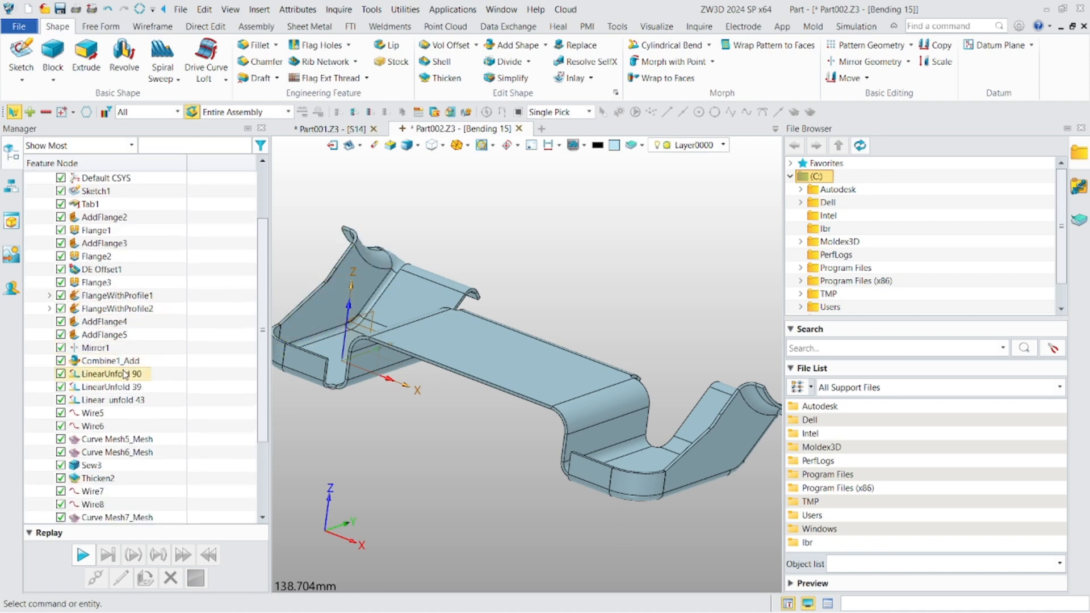
scroll(404, 349, down, 3)
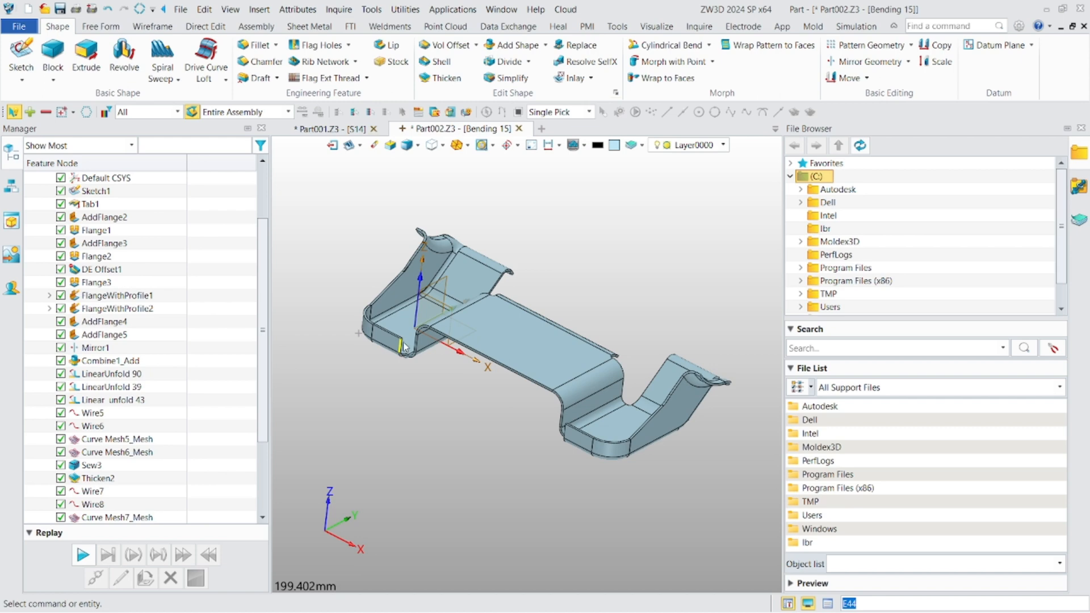
double_click(117, 376)
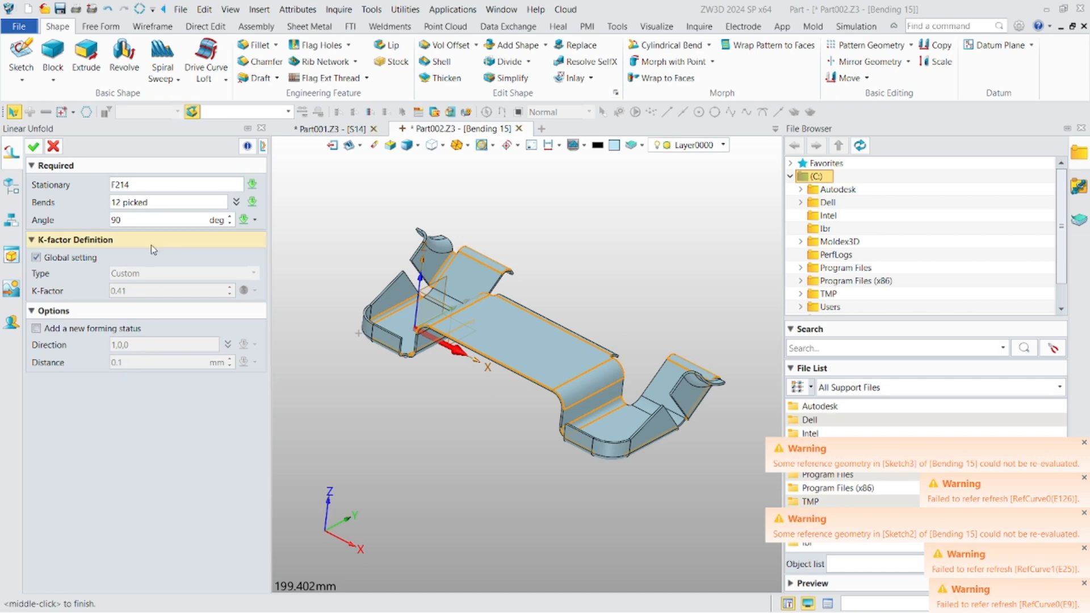
drag(159, 220, 104, 224)
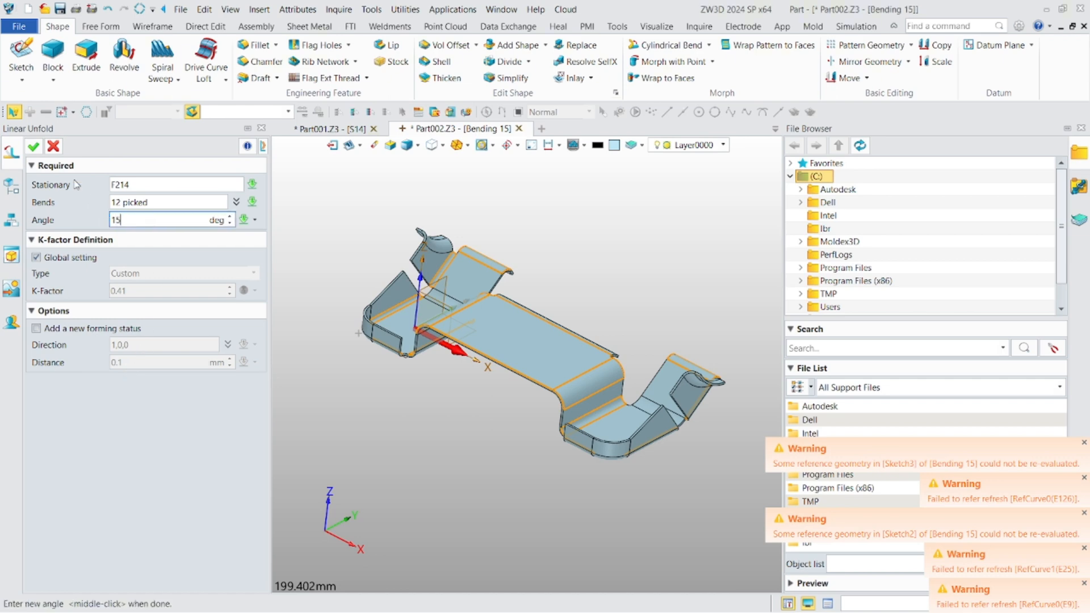
click(33, 146)
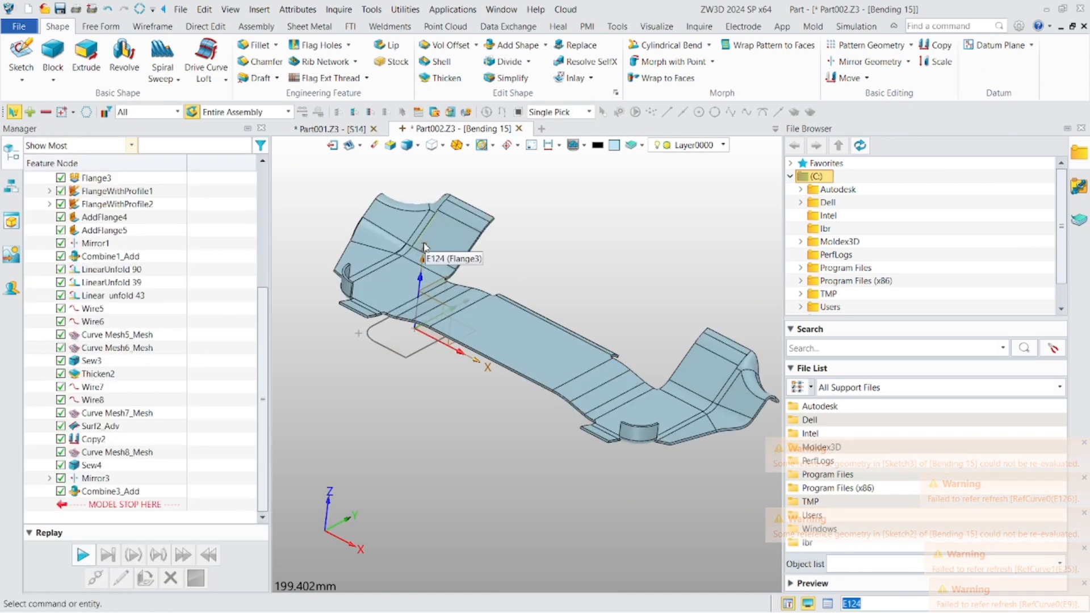
Set the angle of the LinearUnfold 39 feature, with its two picked bends, to 15 degrees.
middle_drag(424, 246, 440, 313)
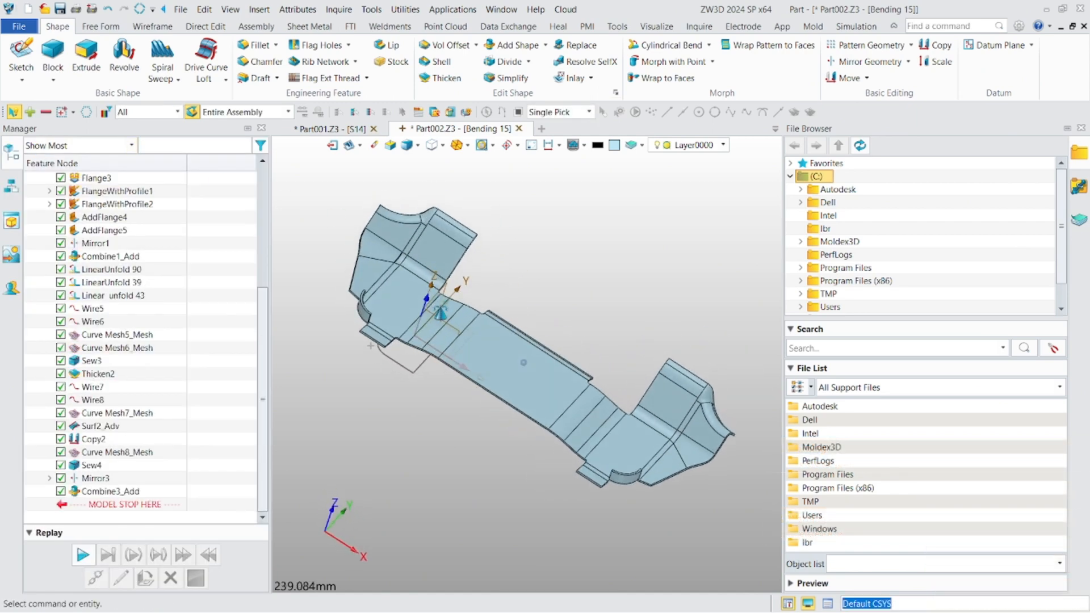
scroll(420, 301, up, 3)
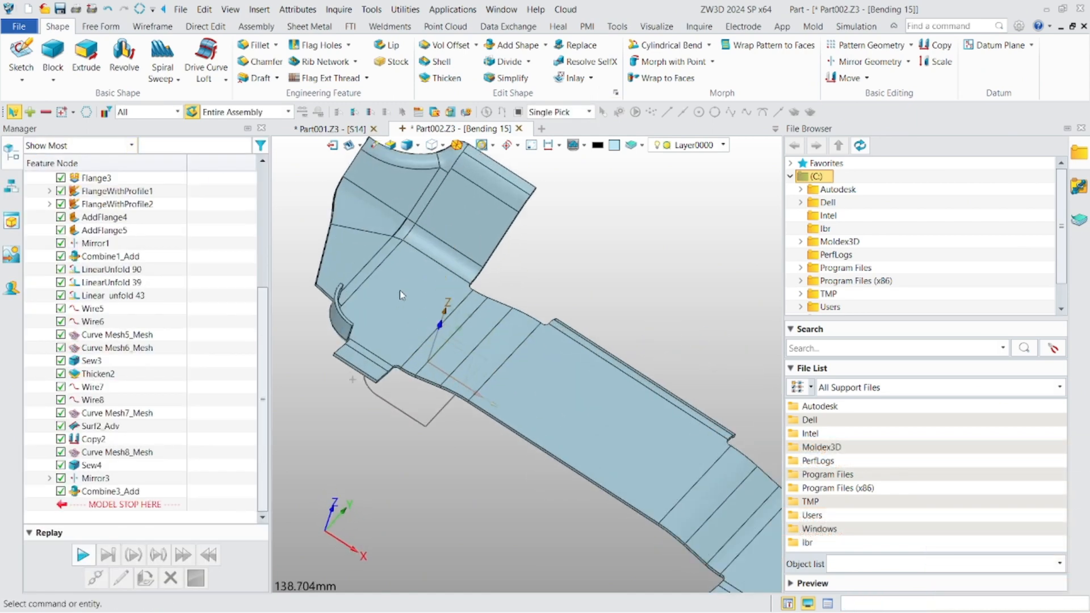
double_click(130, 284)
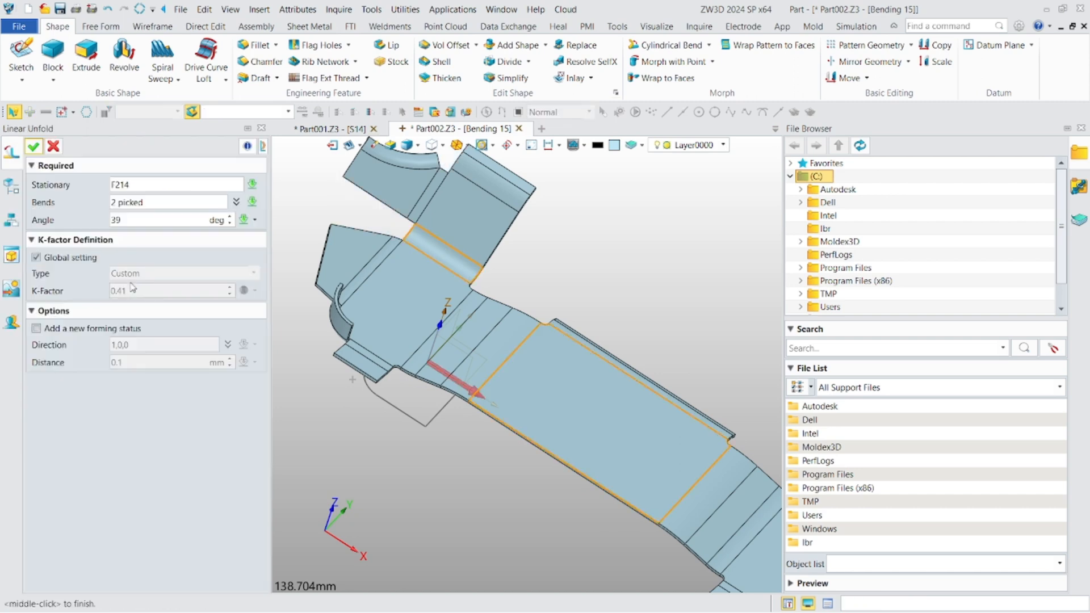
click(97, 227)
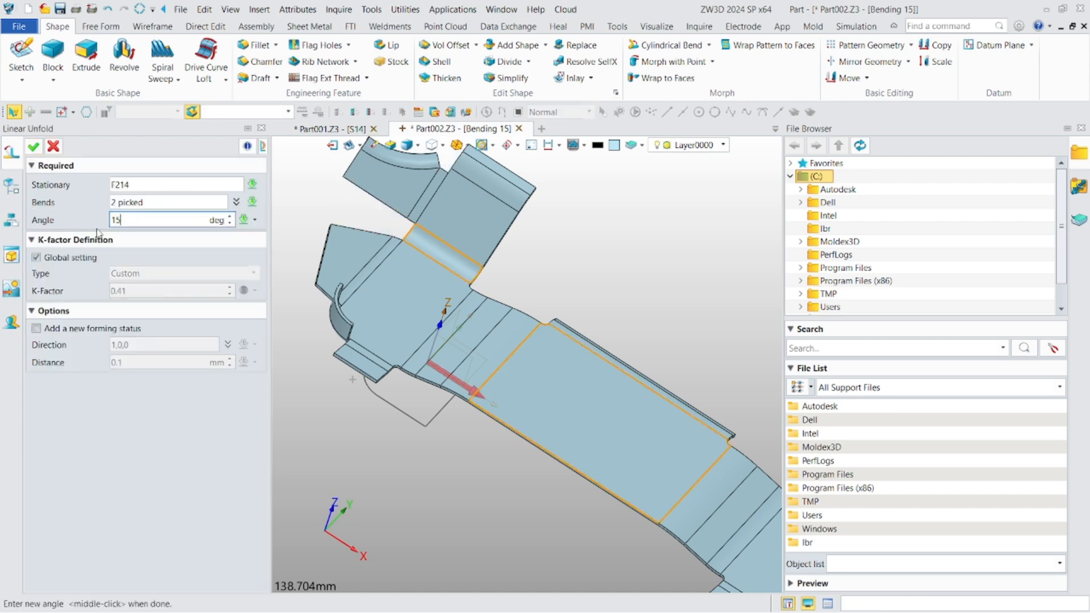
click(34, 147)
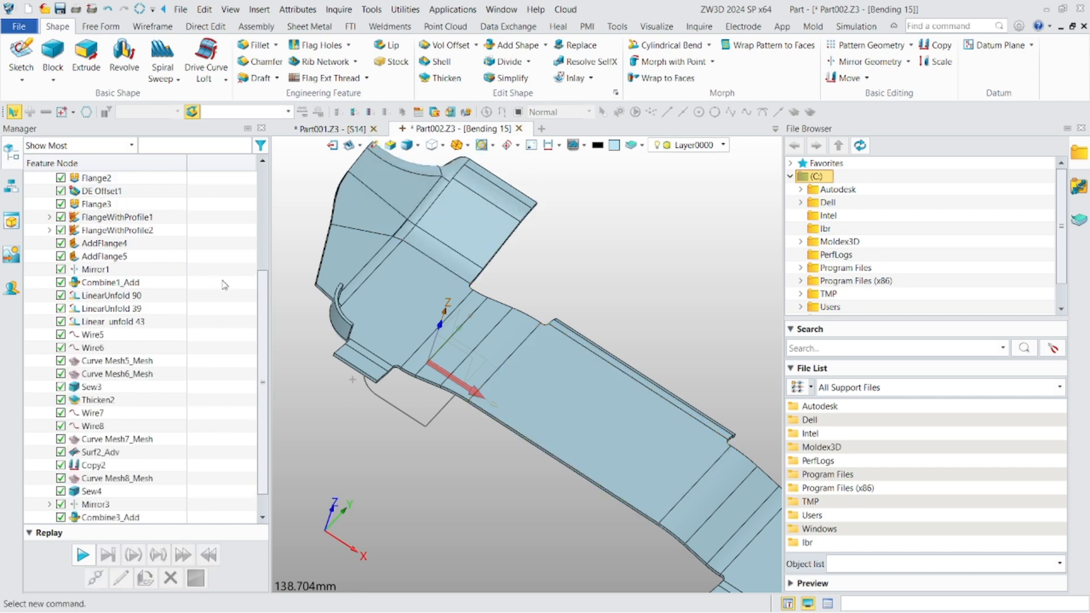
Set the angle of the Linear_unfold 43 feature, with its one picked bend, to 15 degrees.
scroll(391, 290, down, 3)
right_drag(391, 291, 377, 295)
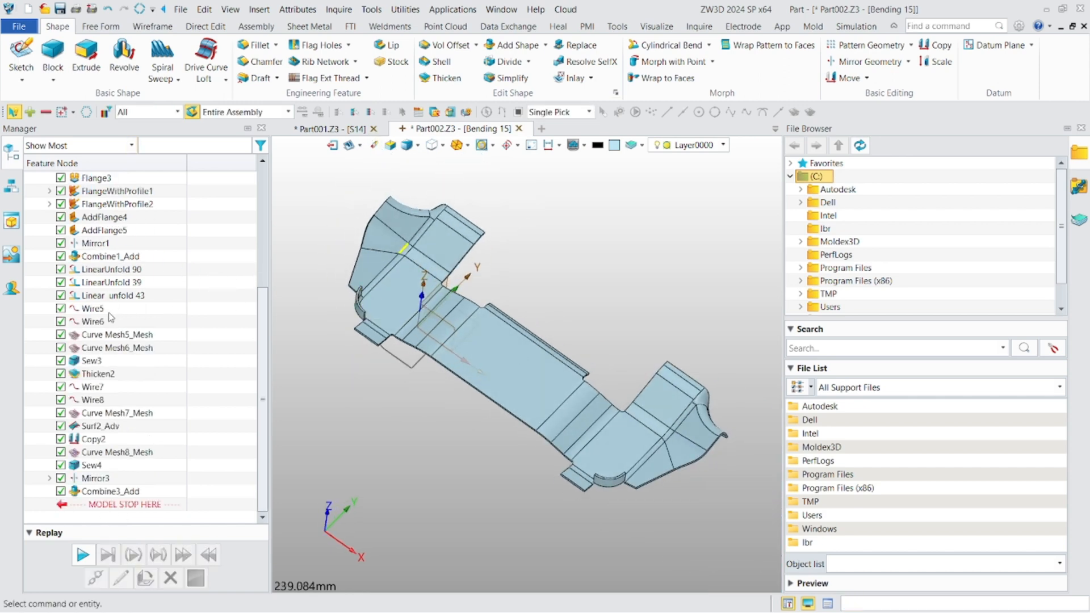
double_click(120, 298)
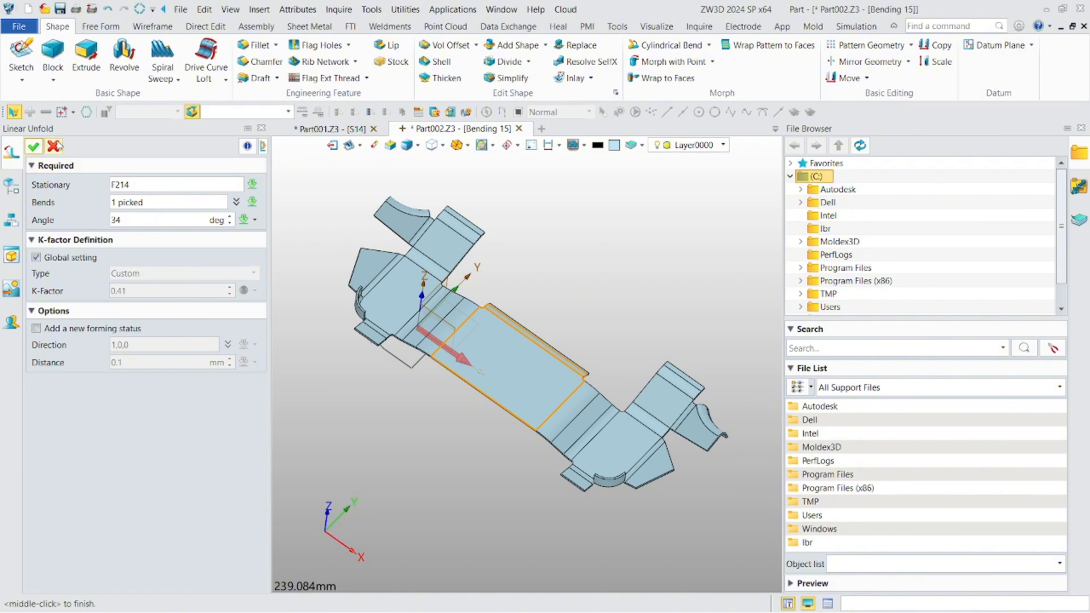
click(54, 147)
double_click(121, 321)
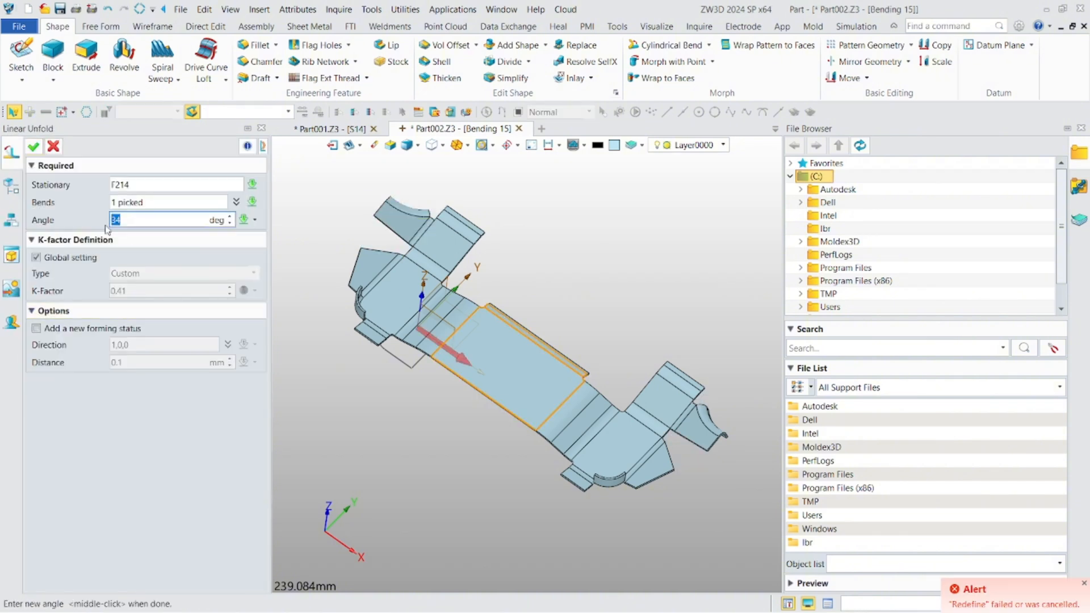
text(15)
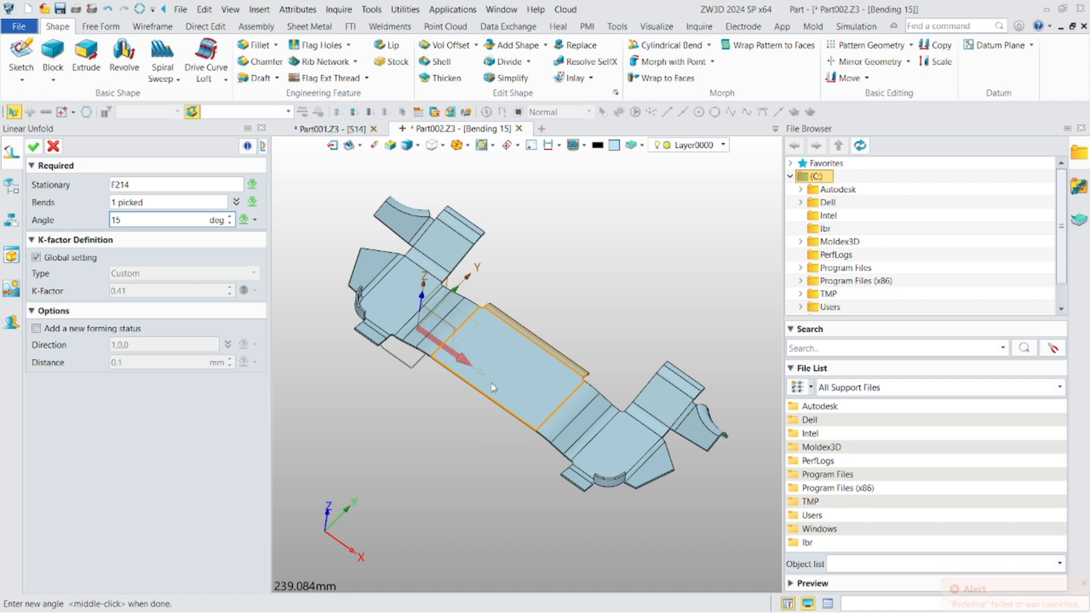
scroll(515, 273, up, 5)
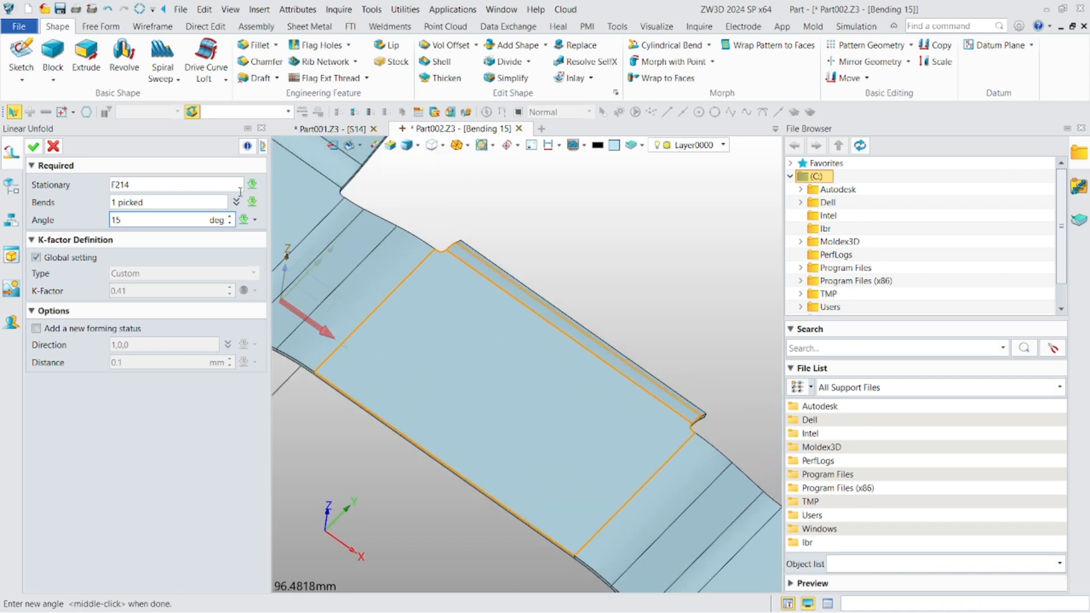
click(33, 148)
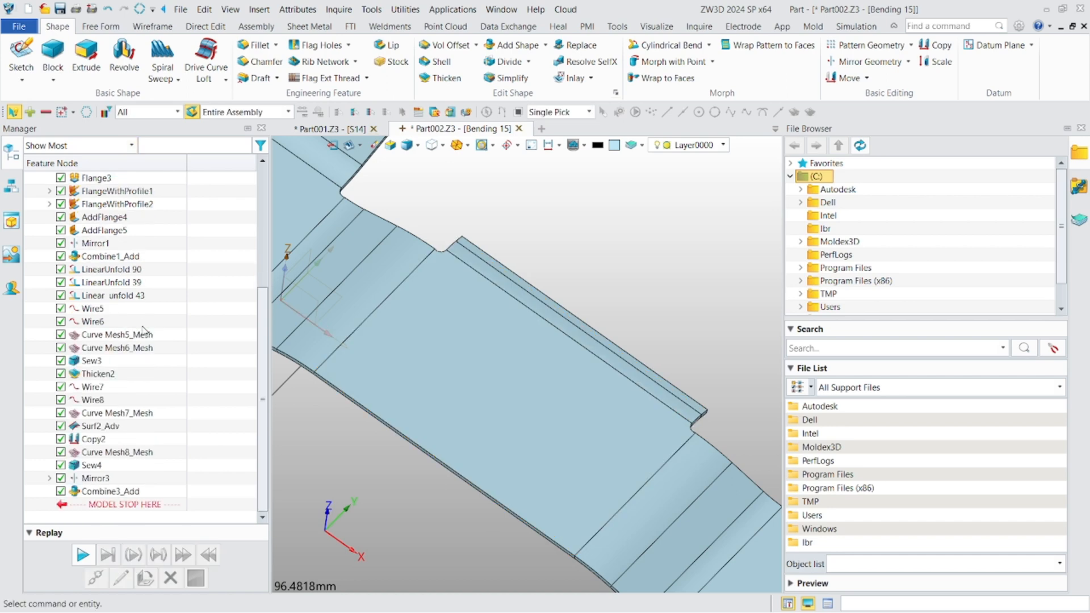
Reduce the bend angle of the curved AddFlange2 corner flange for the Bending 15 stage.
scroll(499, 326, down, 3)
right_drag(499, 325, 541, 307)
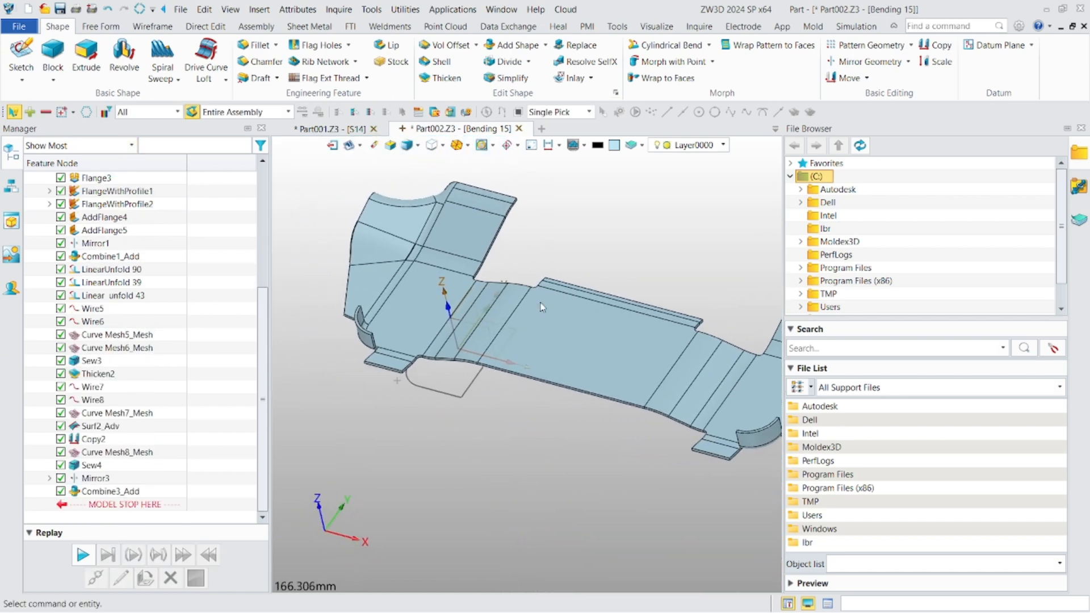
scroll(386, 309, up, 4)
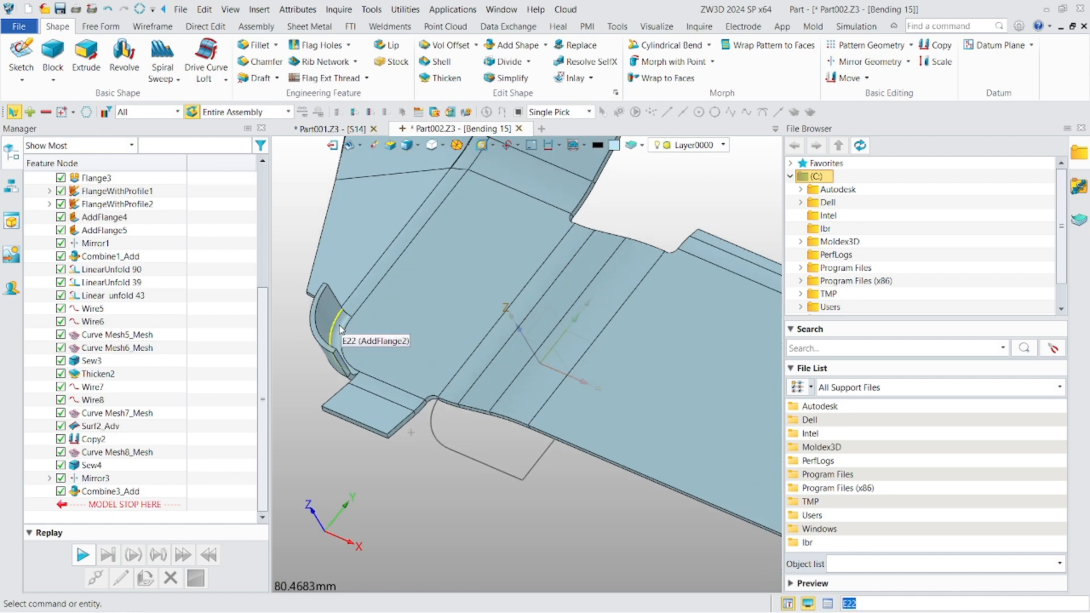
scroll(112, 243, up, 4)
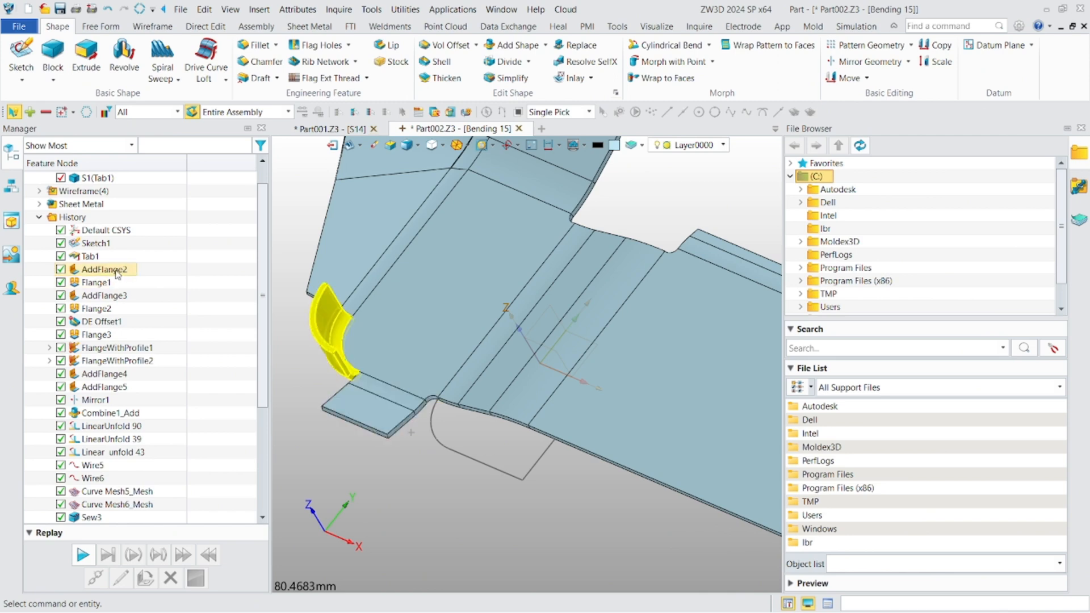
double_click(116, 270)
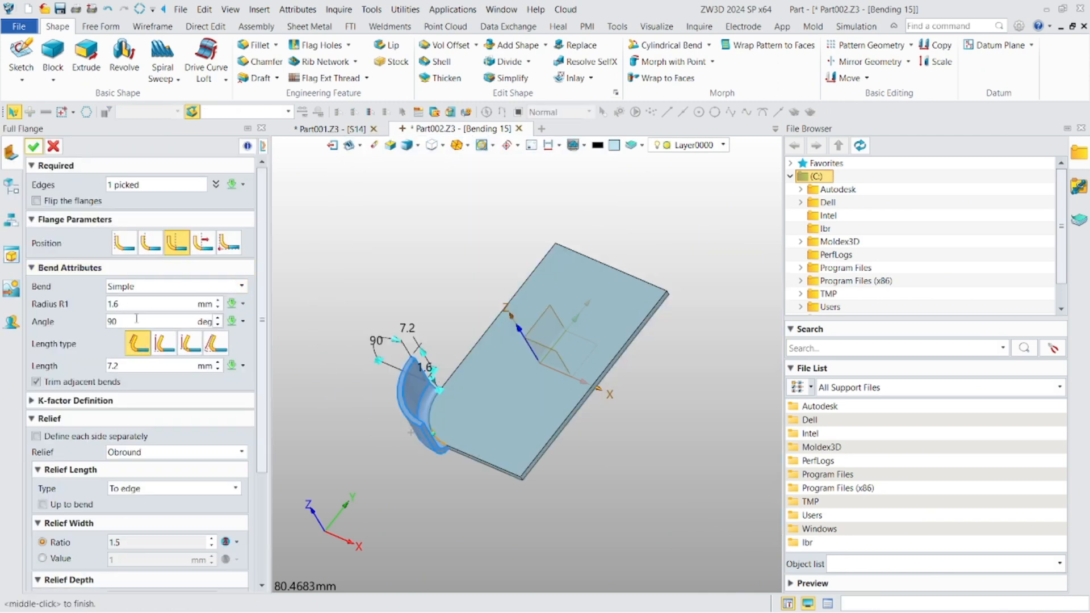
click(113, 322)
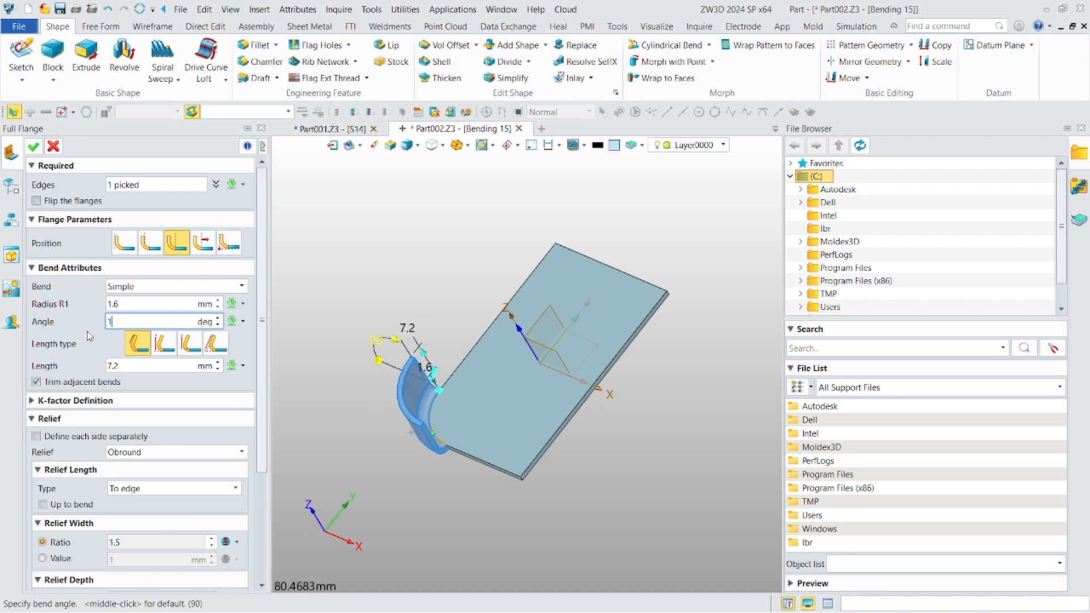
text(1)
click(33, 146)
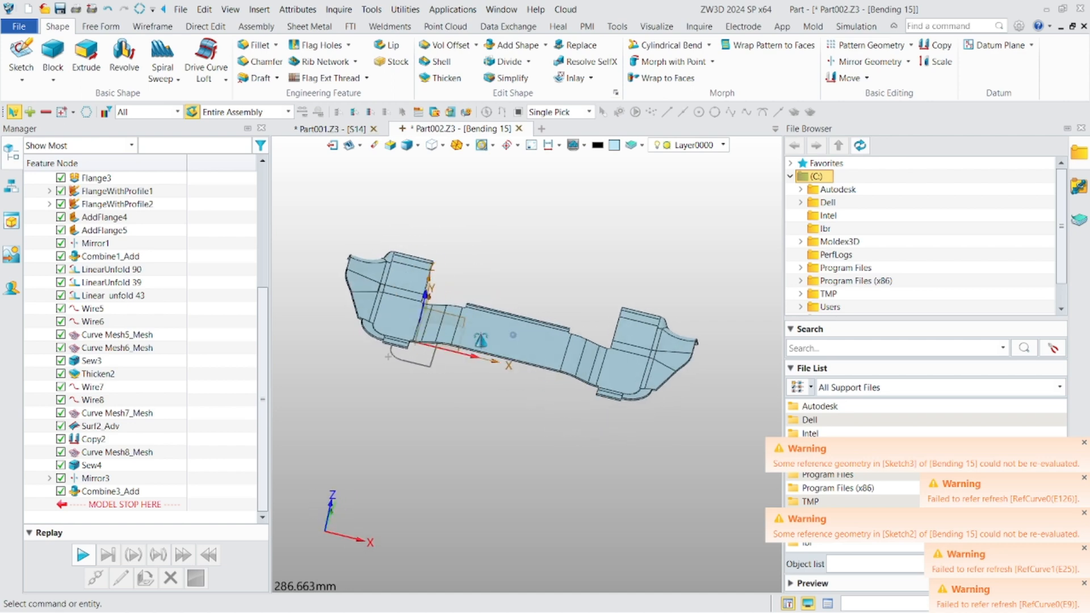
Set the bend angle of the curved AddFlange4 flange to 15 degrees.
scroll(441, 326, up, 10)
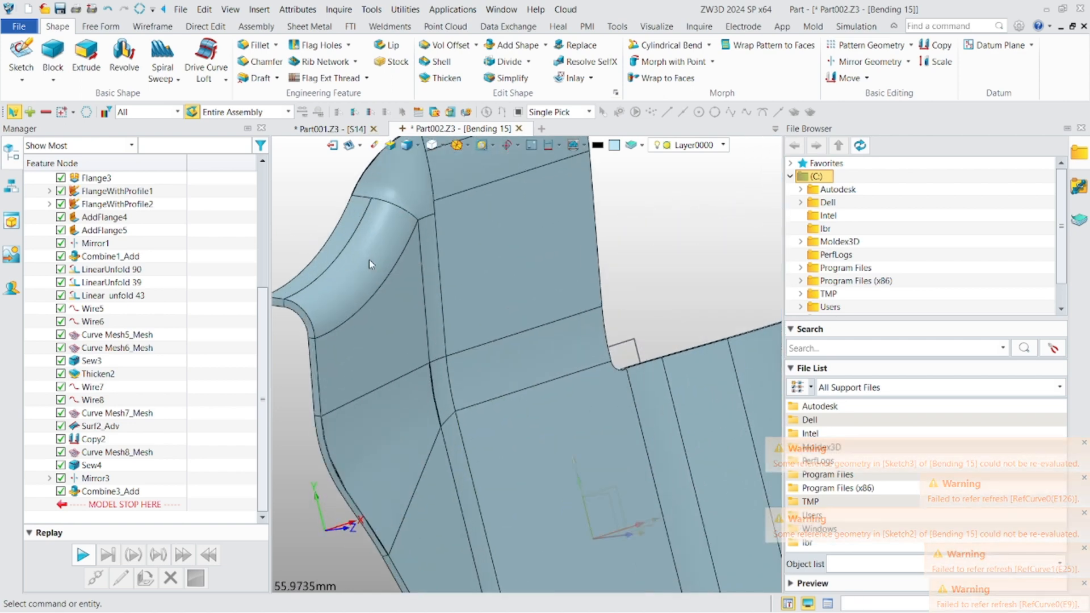
double_click(114, 218)
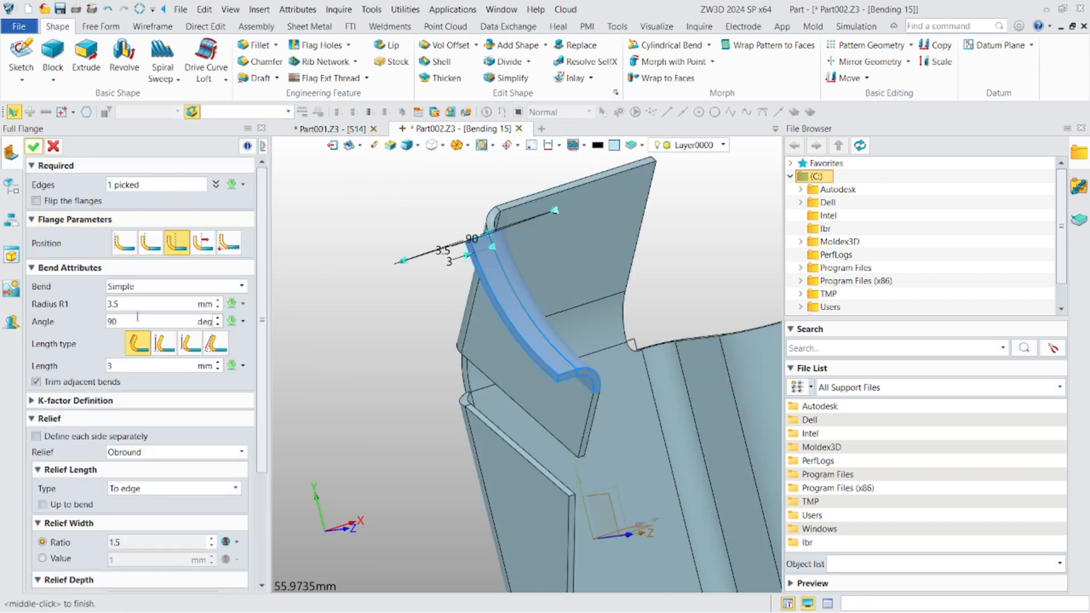
click(139, 319)
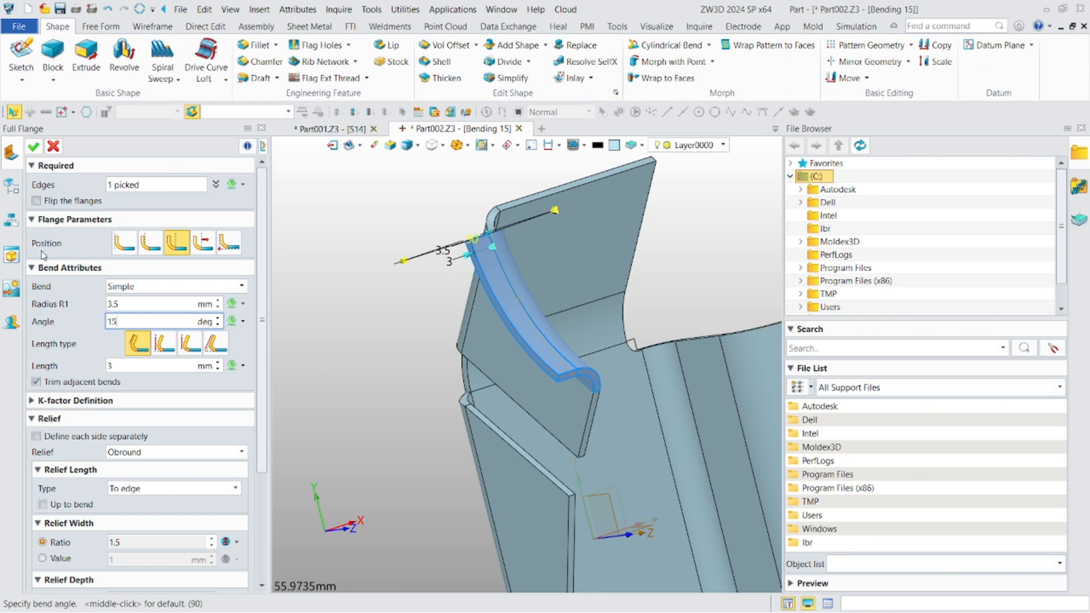
text(15)
click(33, 146)
scroll(517, 376, up, 5)
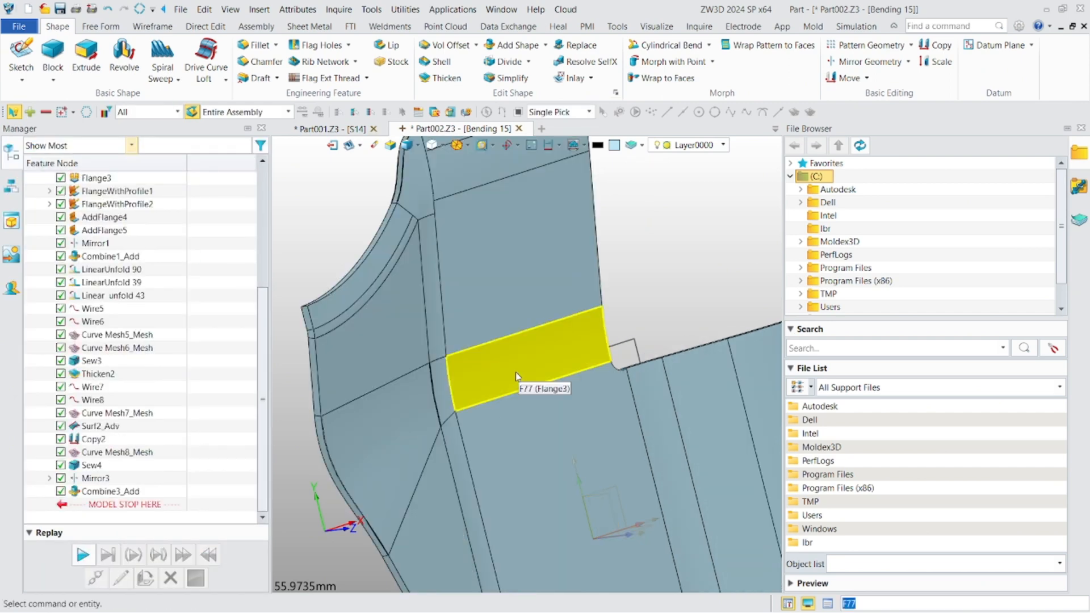
scroll(516, 375, down, 8)
middle_drag(516, 376, 442, 307)
scroll(482, 272, up, 4)
scroll(499, 283, down, 4)
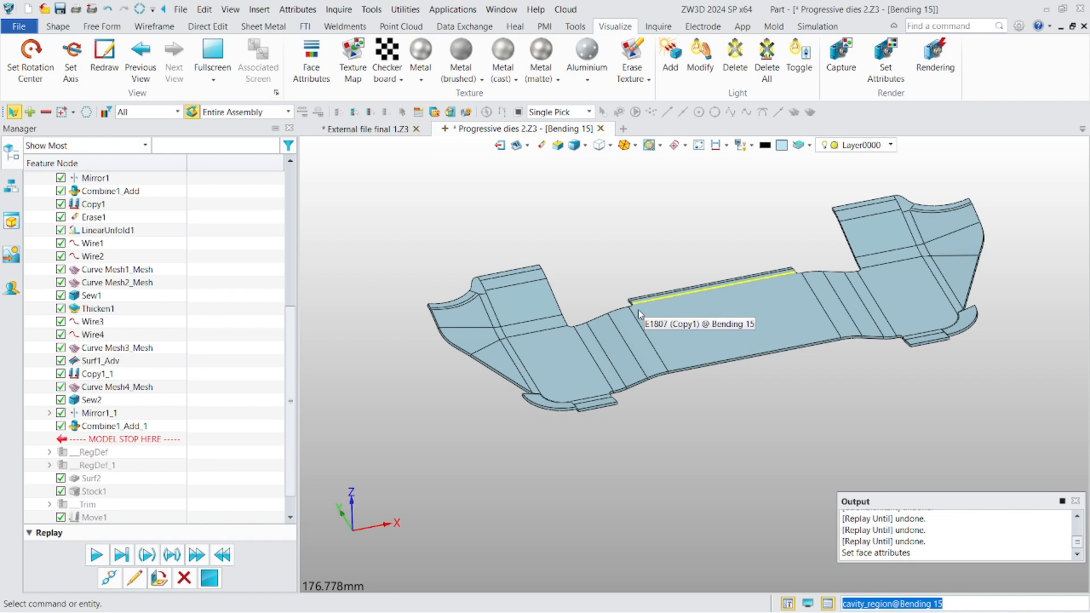
middle_drag(638, 311, 618, 346)
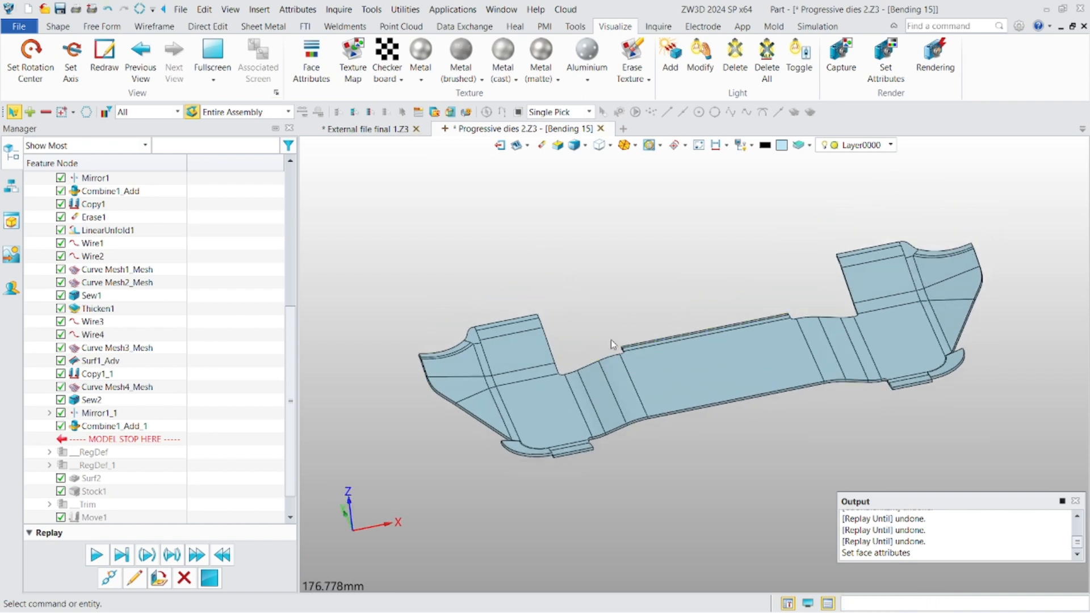
Calculate a Region Analysis of the bracket along direction 0,0,1, keeping the existing regions.
click(773, 26)
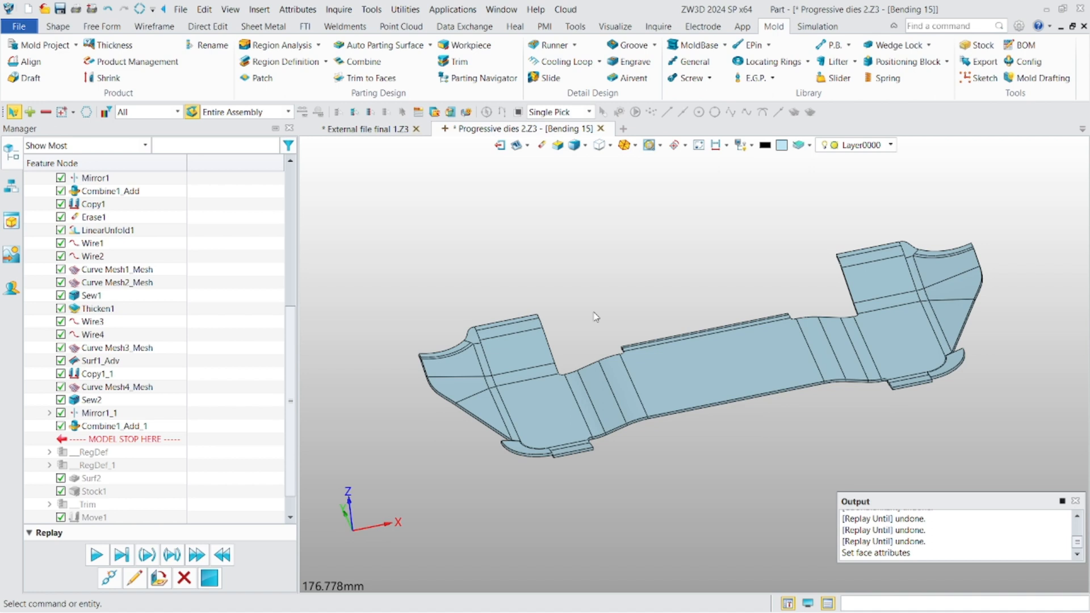
click(262, 49)
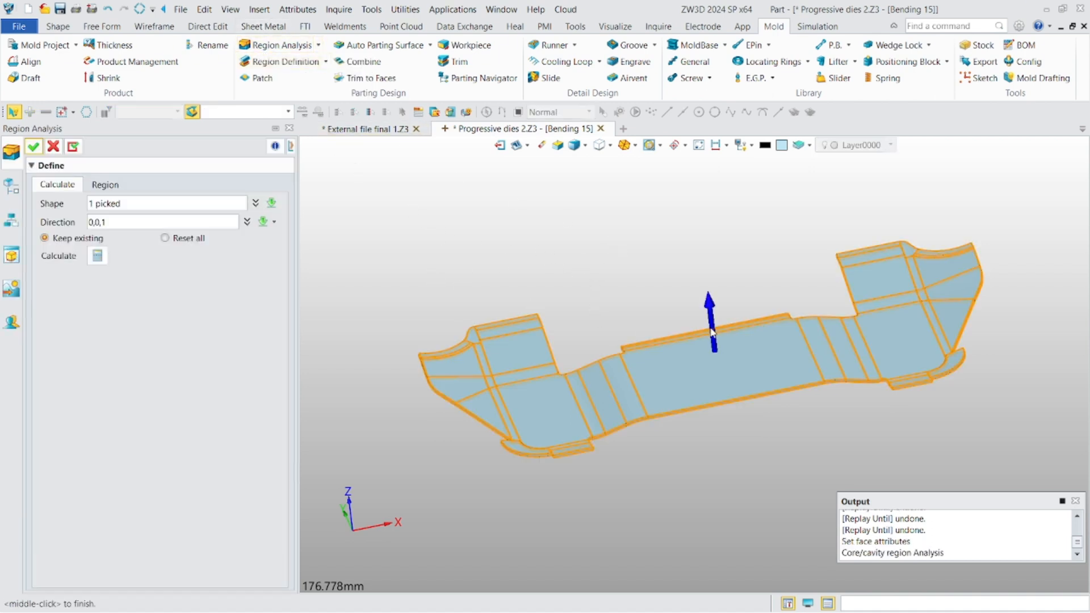
right_drag(712, 332, 711, 260)
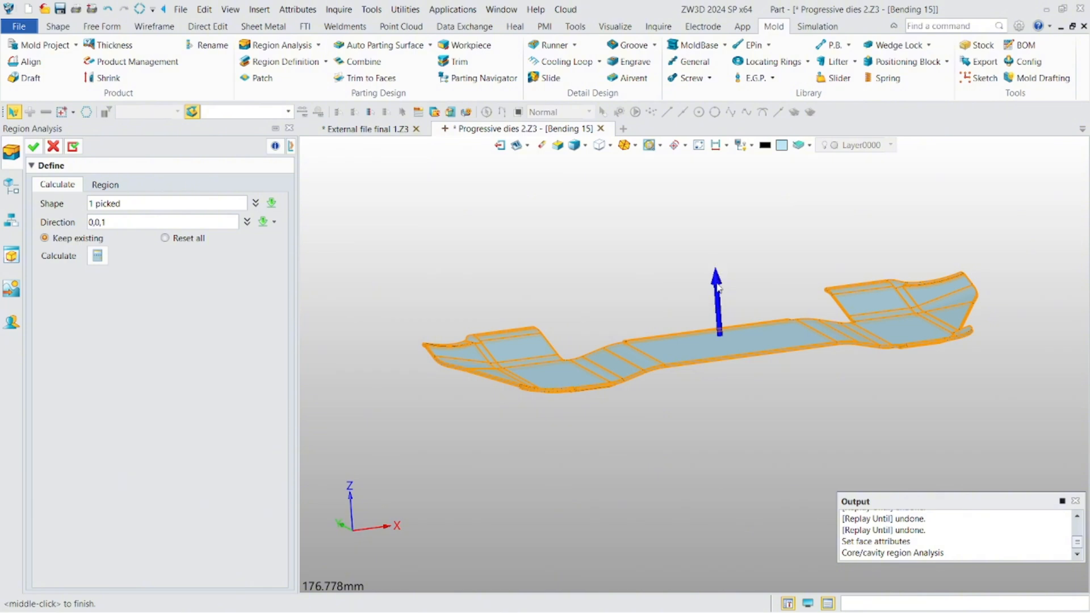
right_drag(770, 341, 733, 332)
scroll(719, 344, up, 3)
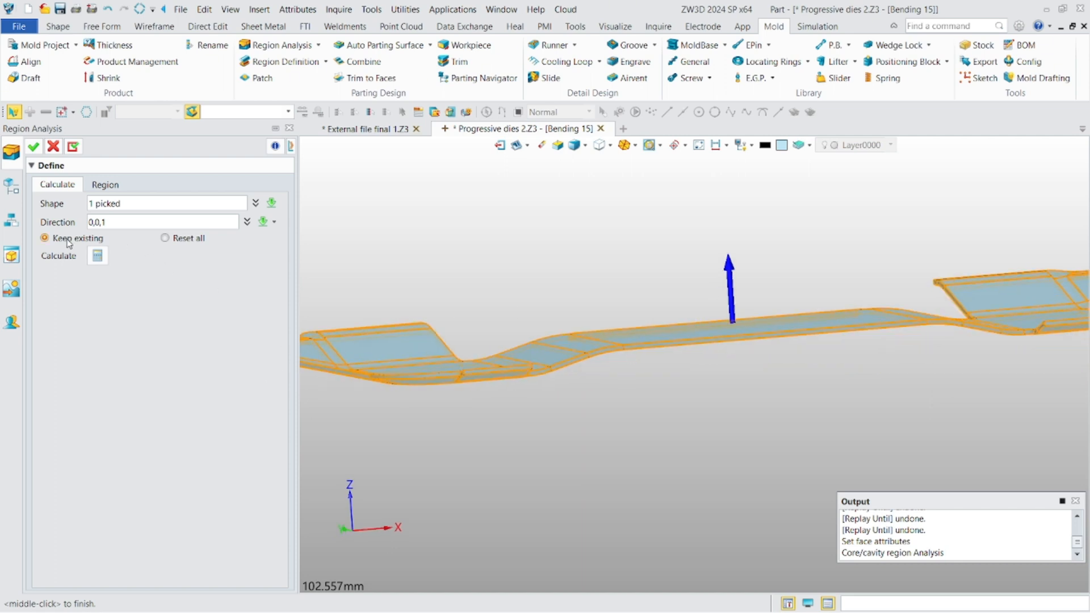
click(97, 256)
Examine the cavity and core faces on both sides of the bracket and leave the region analysis without applying it.
right_drag(517, 349, 543, 384)
scroll(554, 389, down, 2)
scroll(543, 384, up, 3)
middle_drag(549, 379, 575, 373)
mouse_move(574, 374)
right_down()
mouse_move(599, 314)
mouse_move(516, 366)
mouse_move(572, 362)
right_up()
scroll(572, 362, down, 3)
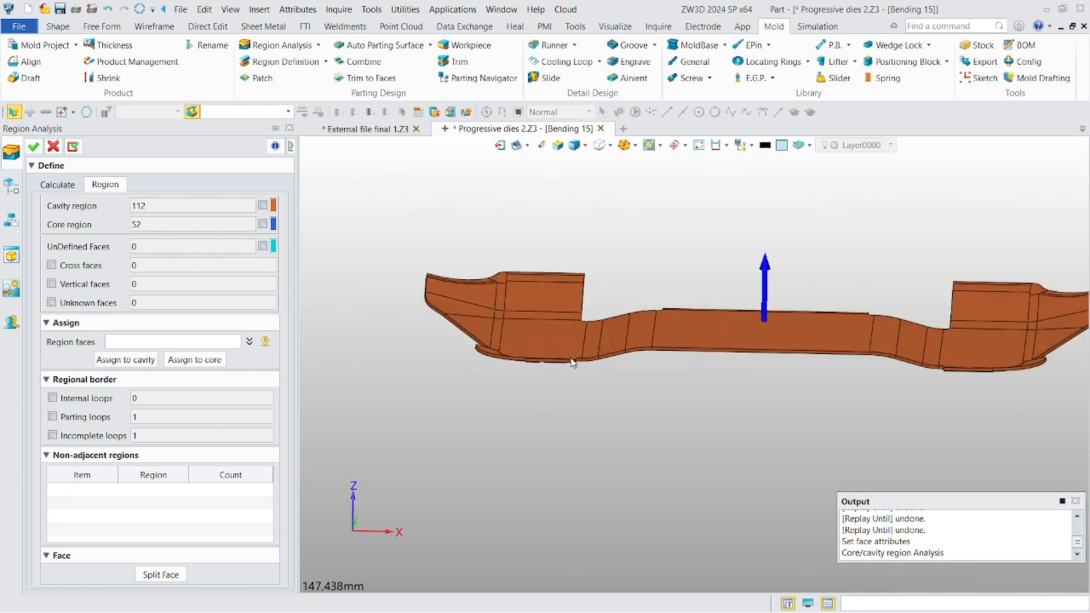
scroll(572, 362, down, 2)
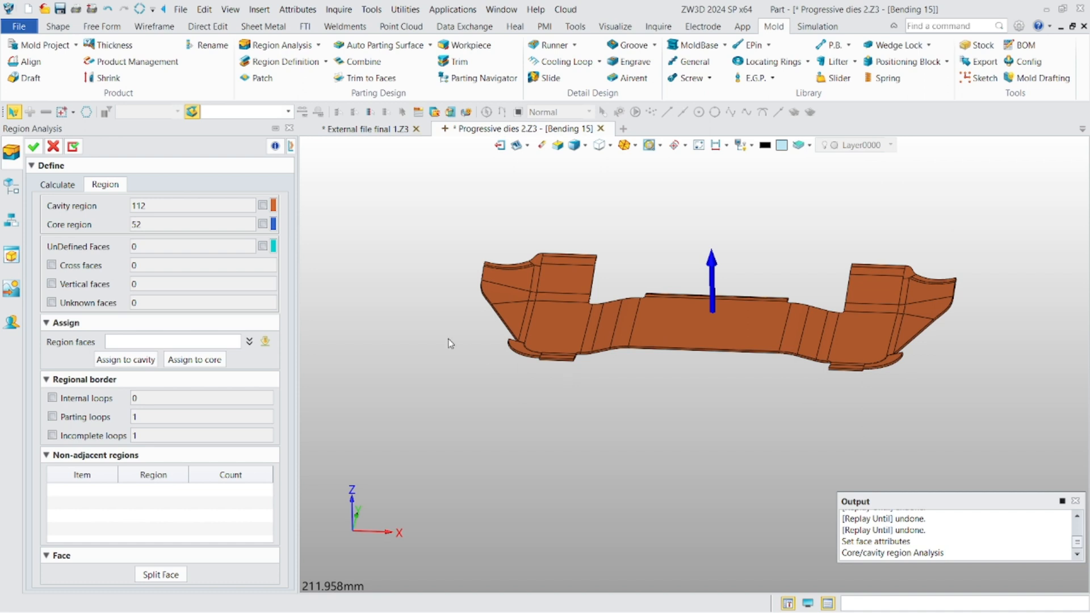
scroll(574, 326, up, 5)
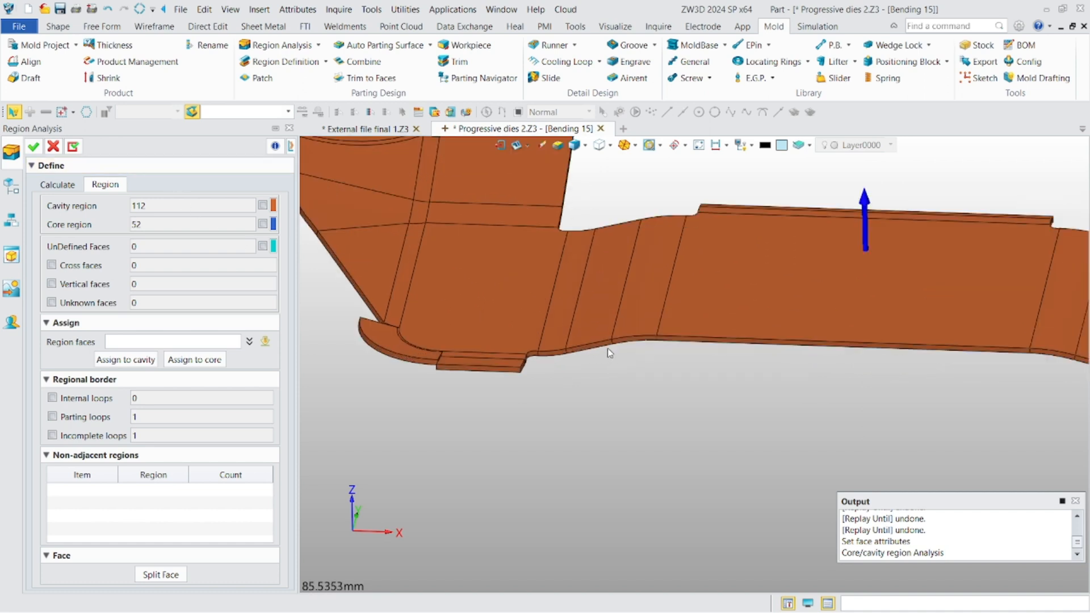
right_drag(604, 318, 510, 298)
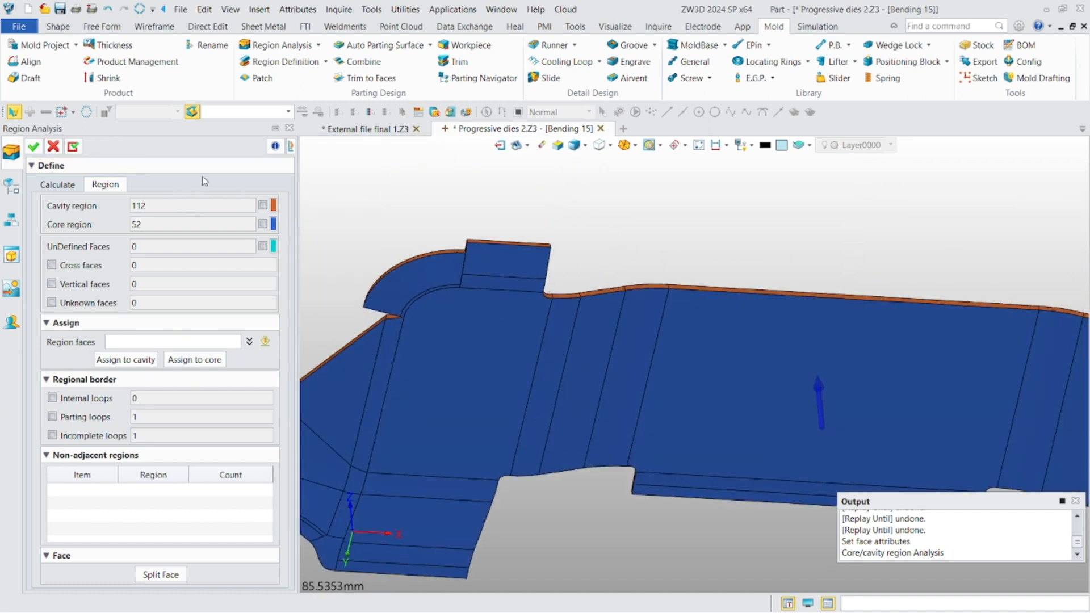
click(53, 146)
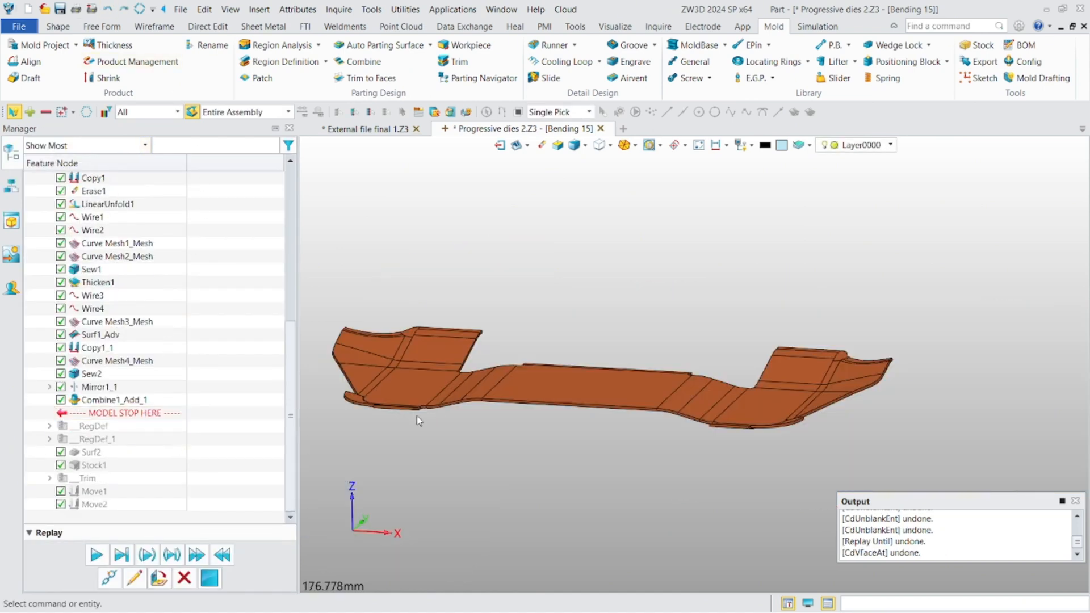
Advance the model history stop point to just after the __RegDef feature.
scroll(417, 415, up, 3)
middle_drag(413, 409, 442, 405)
scroll(442, 406, down, 2)
mouse_move(442, 405)
right_down()
mouse_move(445, 357)
mouse_move(440, 386)
right_up()
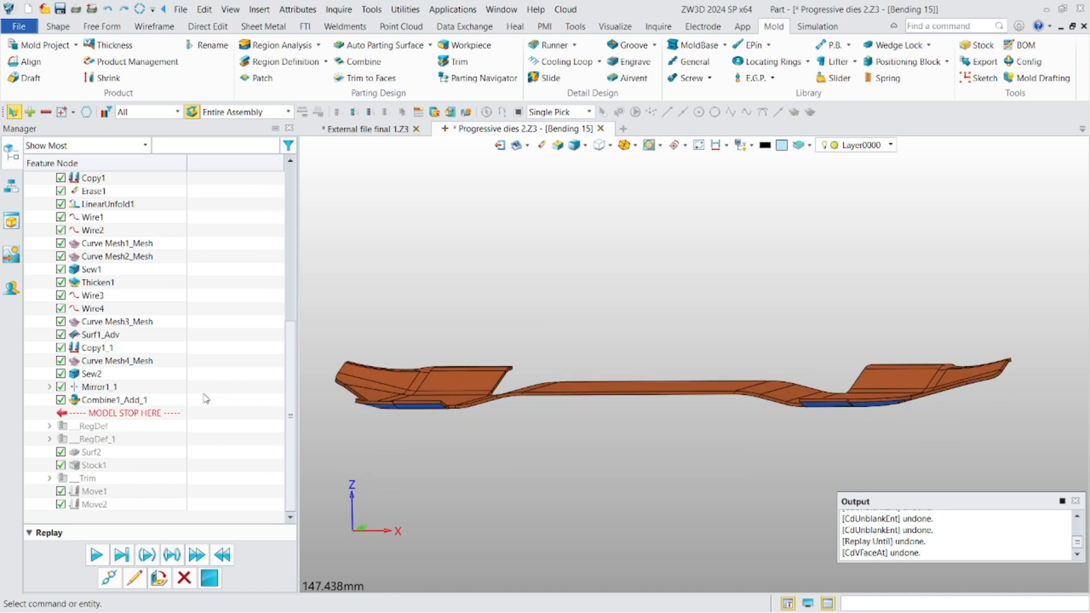
drag(140, 414, 134, 430)
right_drag(460, 394, 506, 419)
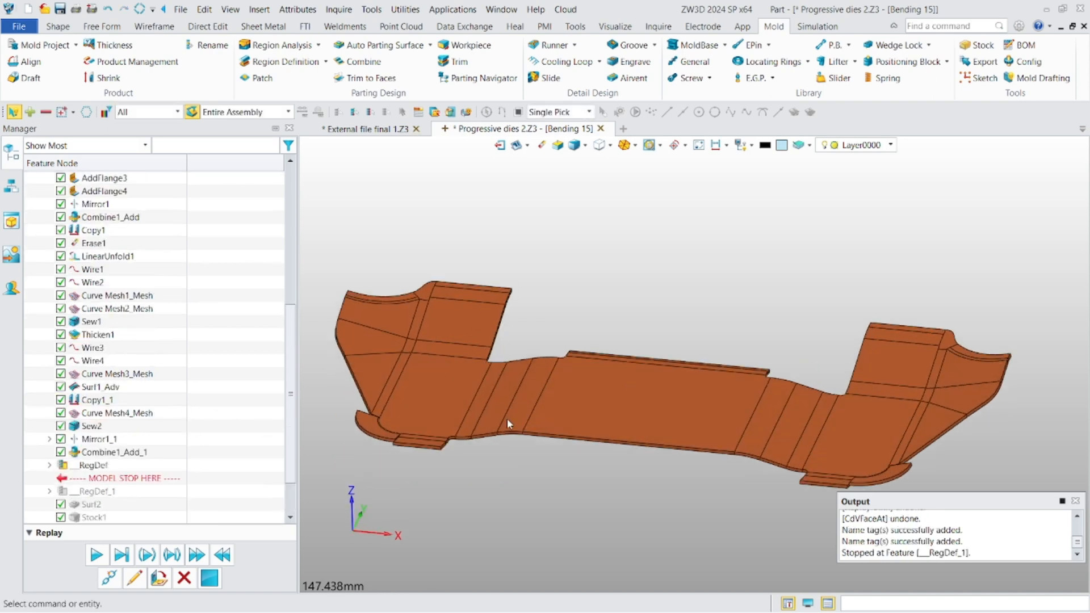
Review the bracket's cavity and core face assignments in Region Definition and leave it without changes.
scroll(433, 396, up, 4)
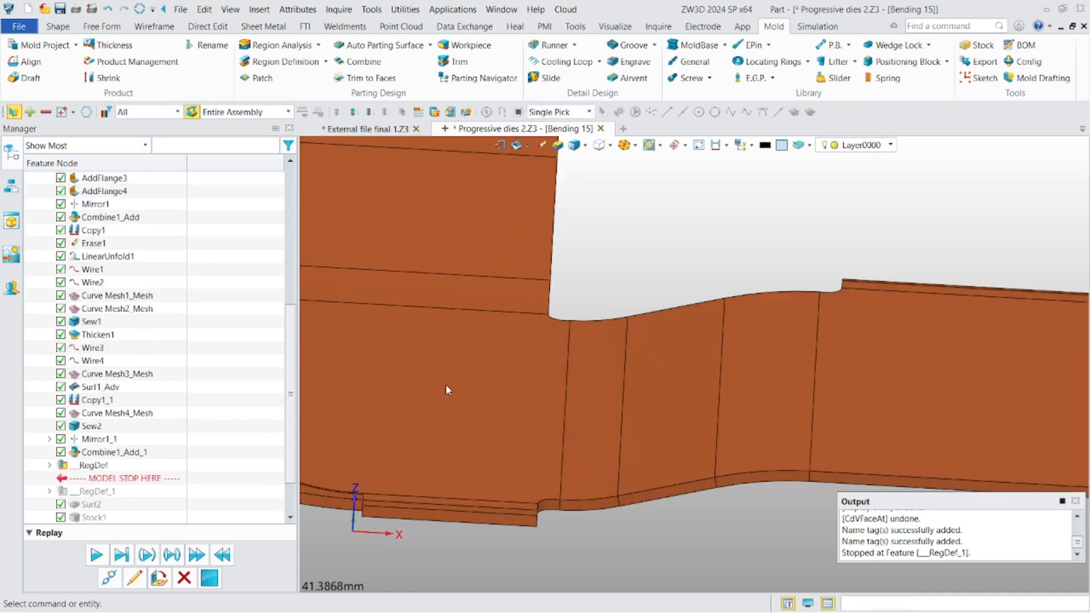
scroll(447, 385, down, 3)
mouse_move(446, 385)
right_down()
mouse_move(462, 352)
mouse_move(465, 365)
mouse_move(448, 381)
mouse_move(453, 351)
mouse_move(437, 378)
right_up()
scroll(463, 368, down, 2)
scroll(436, 377, down, 1)
scroll(389, 376, up, 2)
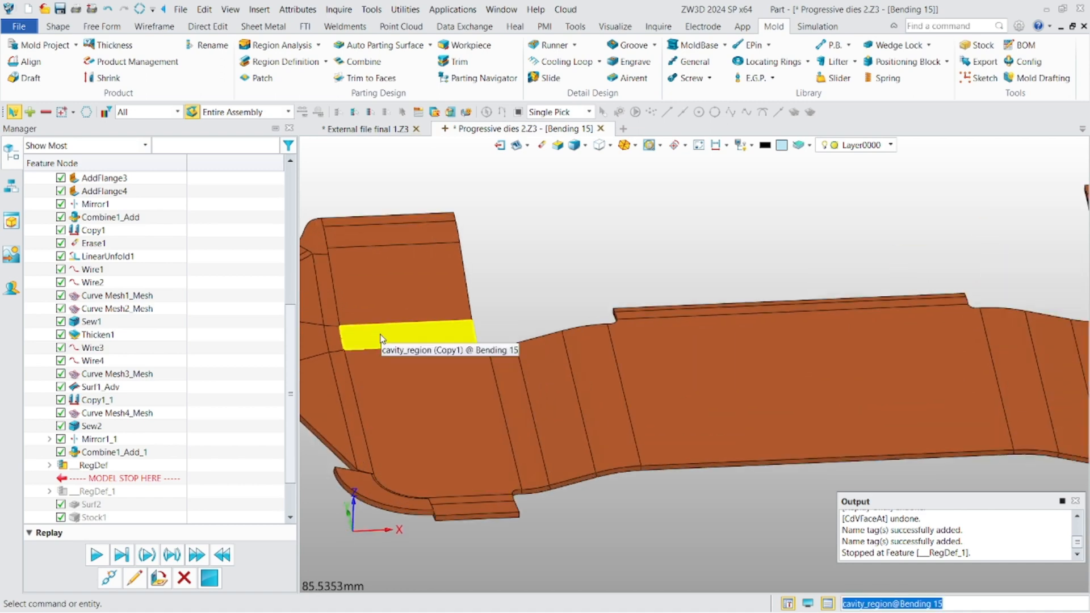
click(284, 62)
scroll(439, 275, down, 2)
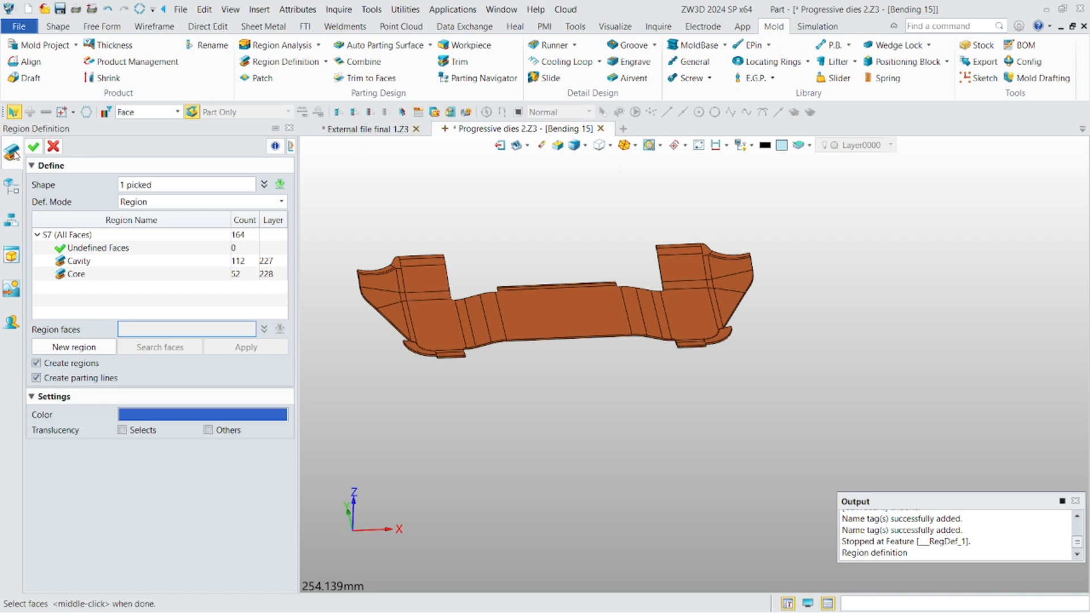
click(53, 147)
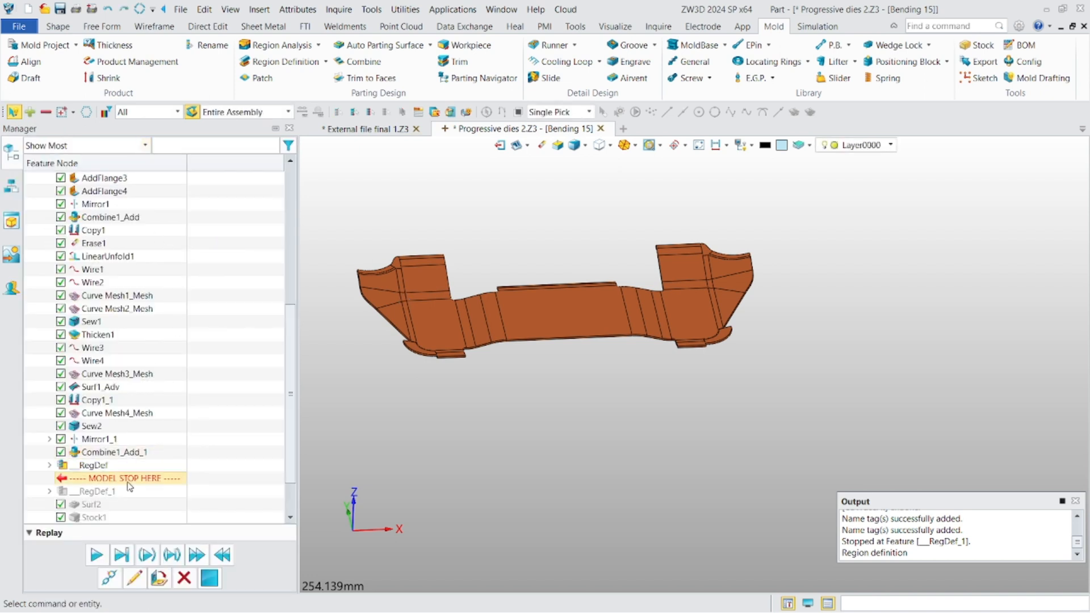
Advance the model history stop point to just after the __RegDef_1 feature.
drag(130, 485, 126, 491)
right_drag(482, 429, 478, 395)
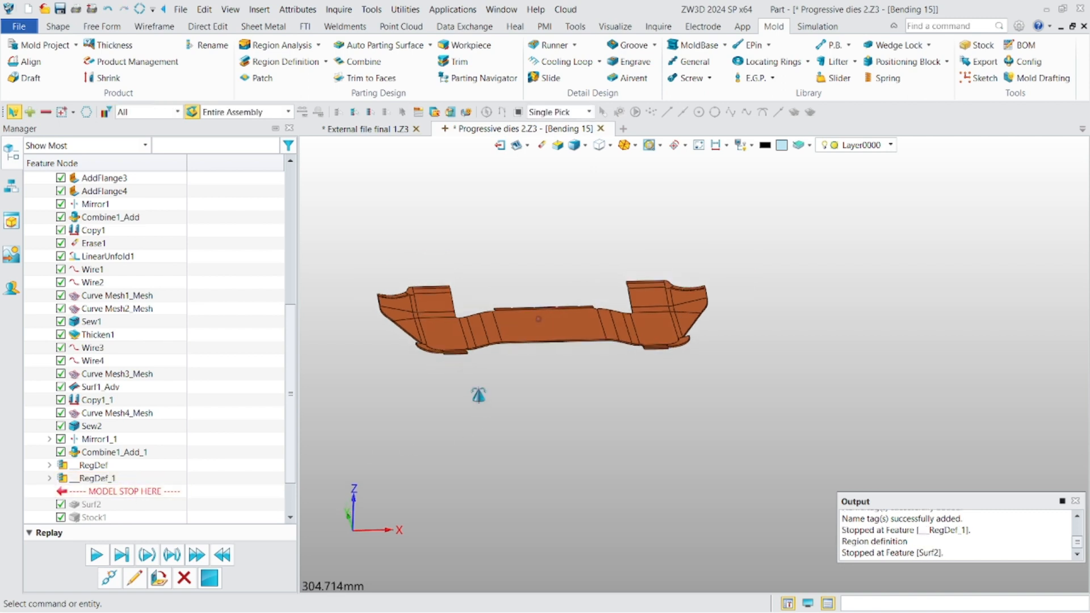
scroll(295, 354, up, 7)
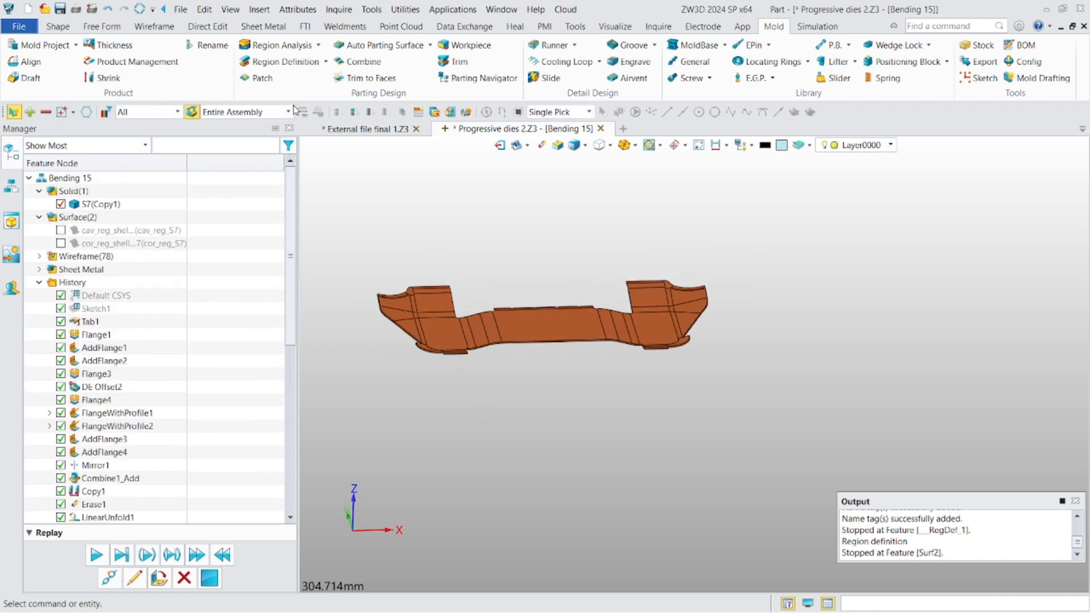
Unblank all wireframe entities of the Bending 15 part.
right_click(95, 258)
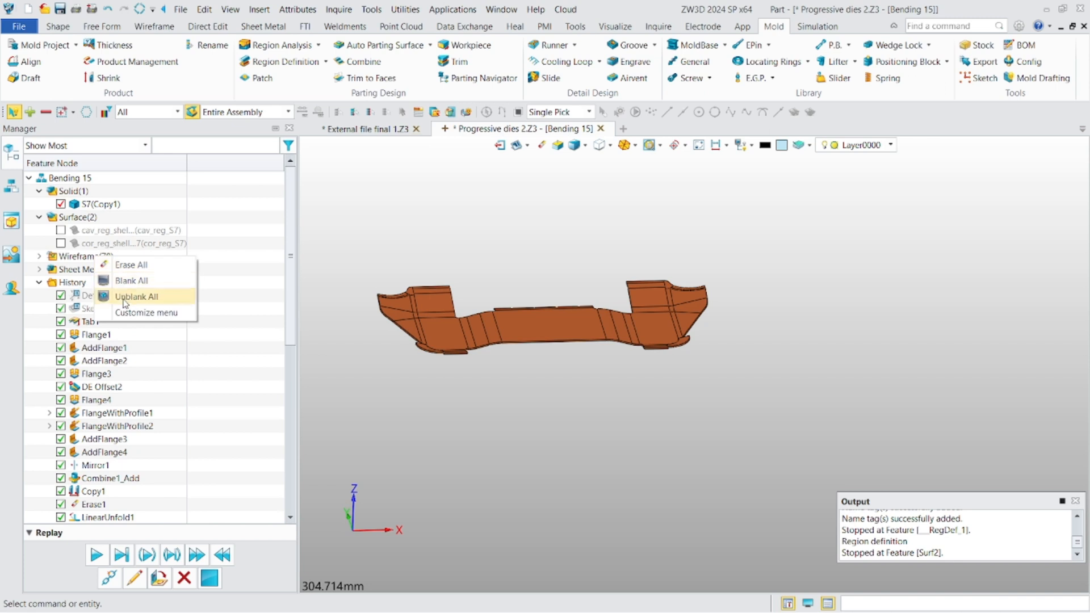
click(122, 295)
scroll(454, 328, up, 5)
scroll(475, 318, up, 5)
mouse_move(456, 326)
right_down()
mouse_move(476, 317)
mouse_move(479, 333)
mouse_move(465, 339)
right_up()
scroll(515, 325, down, 1)
scroll(515, 328, down, 3)
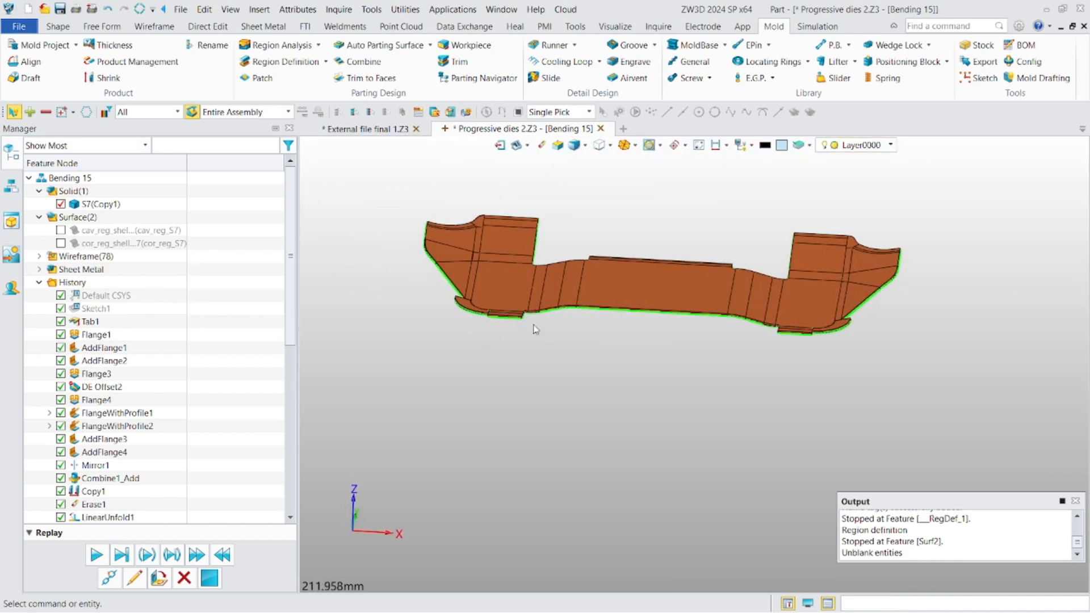
scroll(513, 319, up, 3)
scroll(512, 315, down, 3)
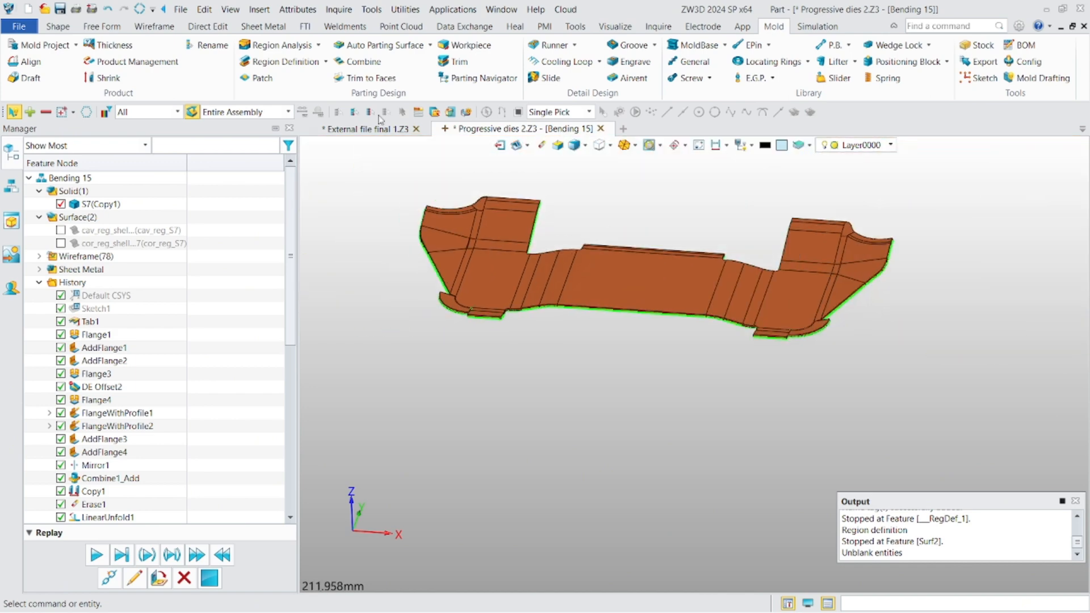
Create an automatic parting surface from the bracket's outer edges using the Extrude method with a distance of 100 mm.
scroll(189, 400, down, 8)
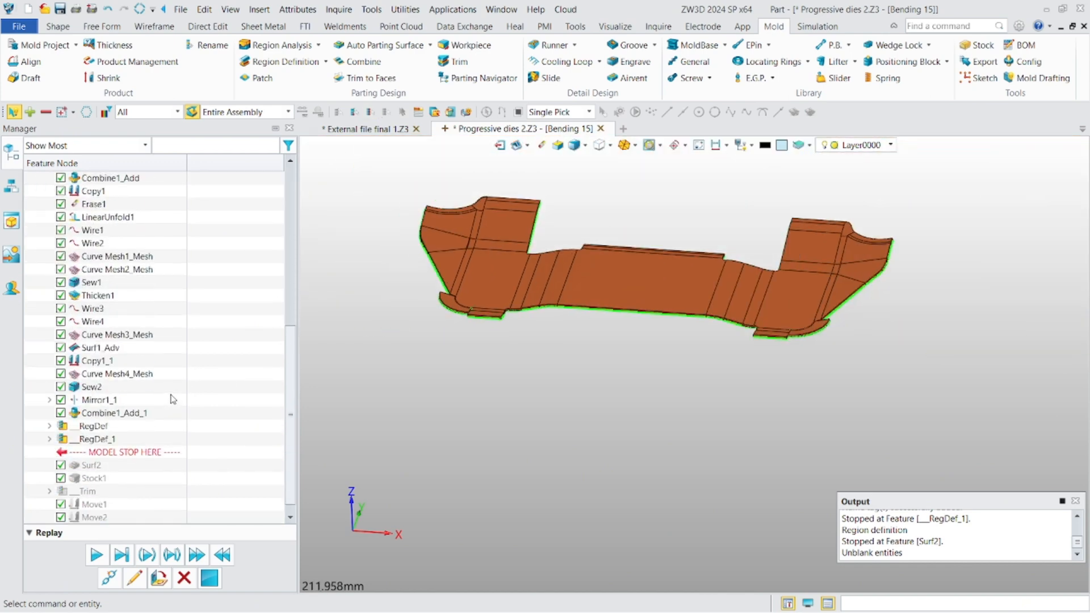
click(386, 46)
scroll(509, 298, down, 4)
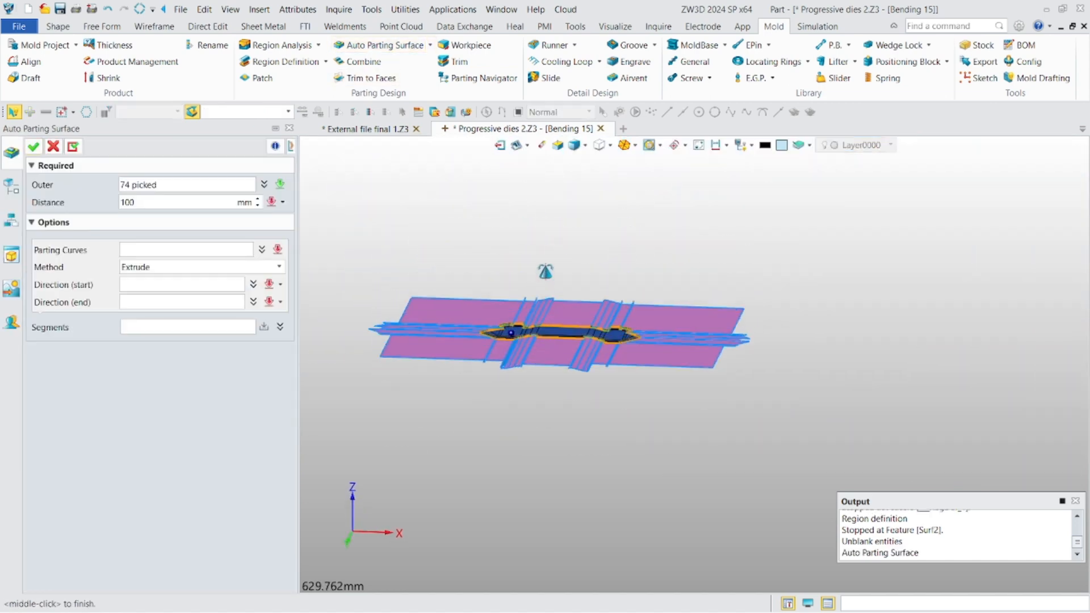
right_drag(546, 272, 608, 324)
scroll(522, 360, up, 4)
scroll(471, 308, up, 3)
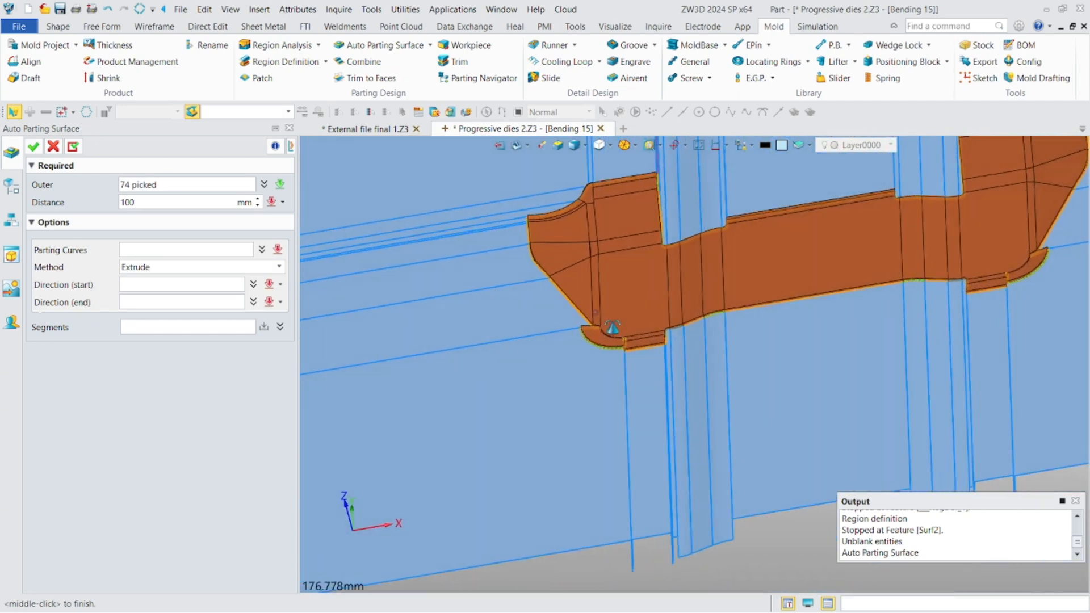
click(34, 147)
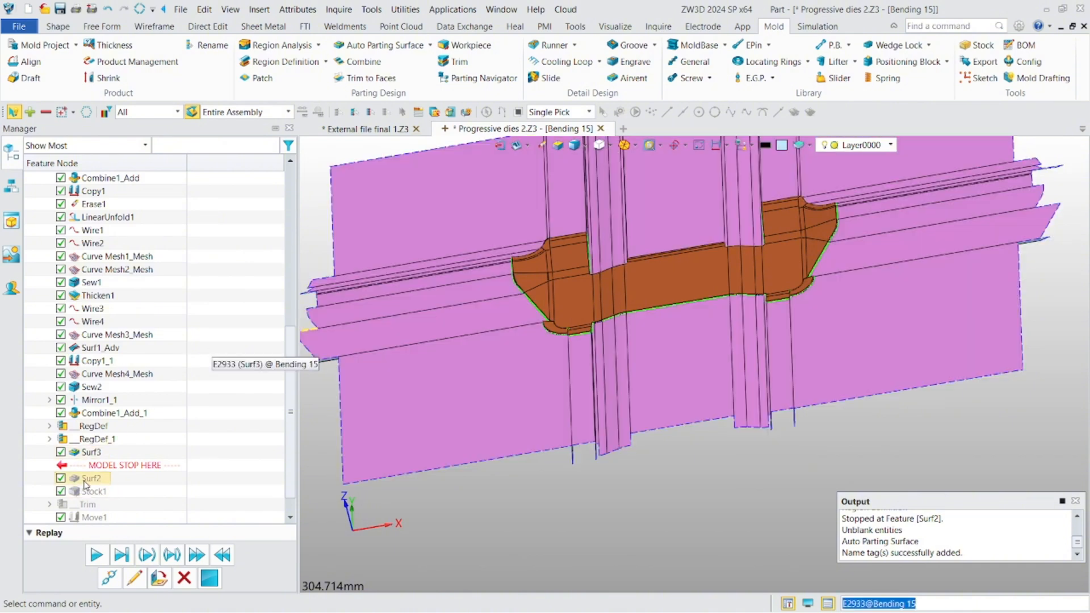
Replay the model history past the old Surf2 feature and delete Surf2.
right_click(84, 483)
click(204, 488)
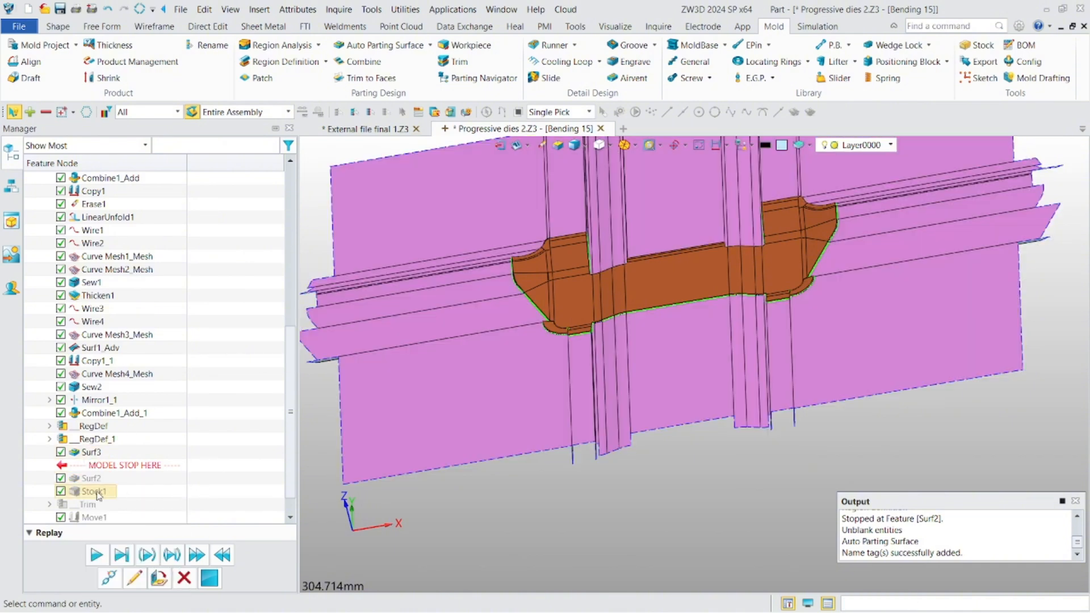
drag(98, 496, 99, 473)
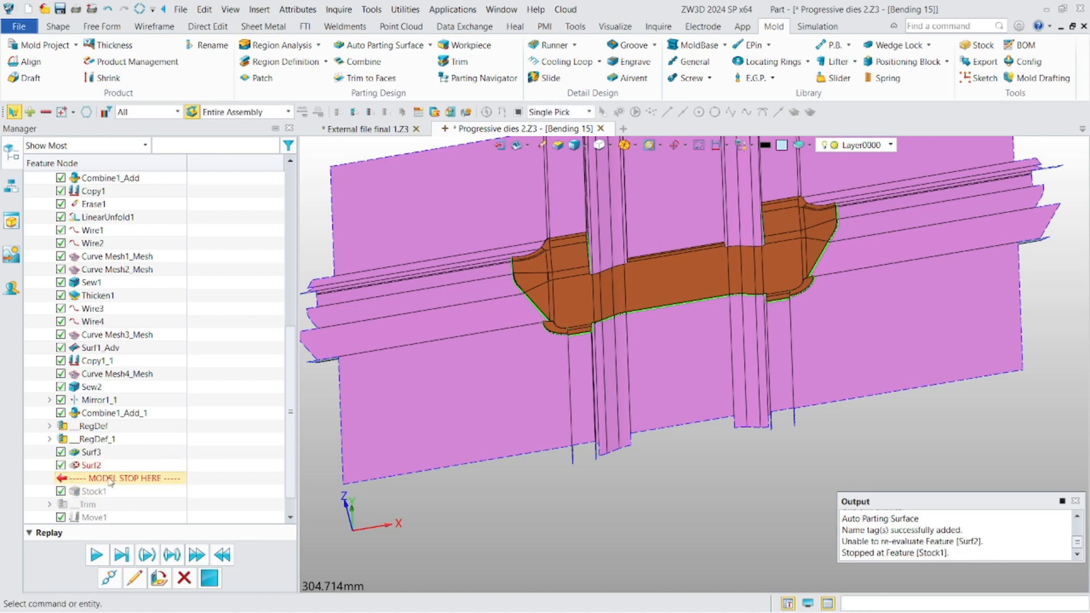
right_click(98, 471)
click(145, 294)
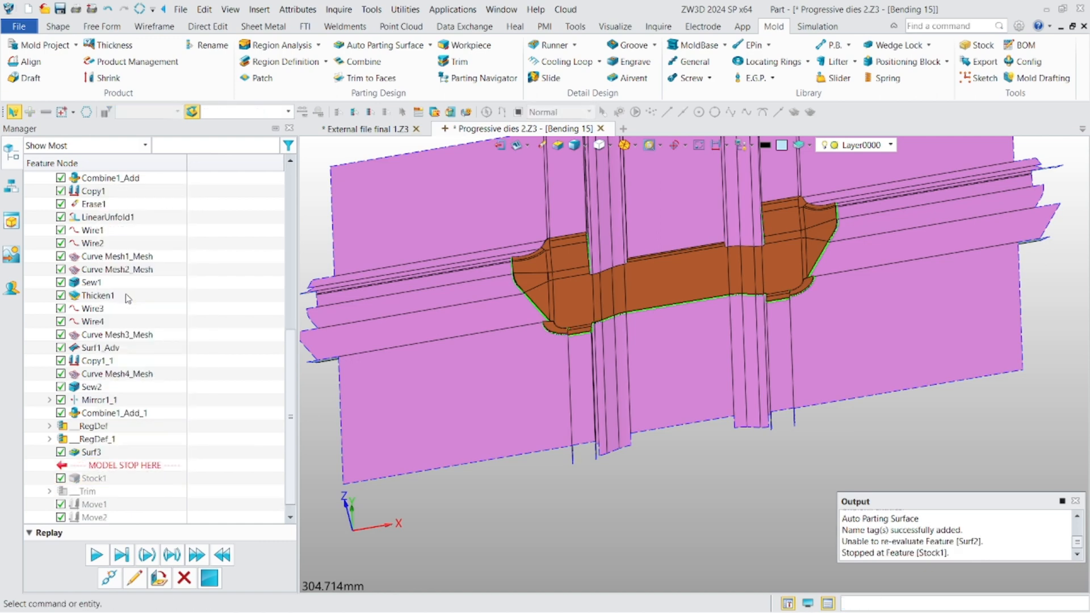
Advance the history stop point to just after Stock1 and unblank the workpiece block.
drag(108, 466, 109, 478)
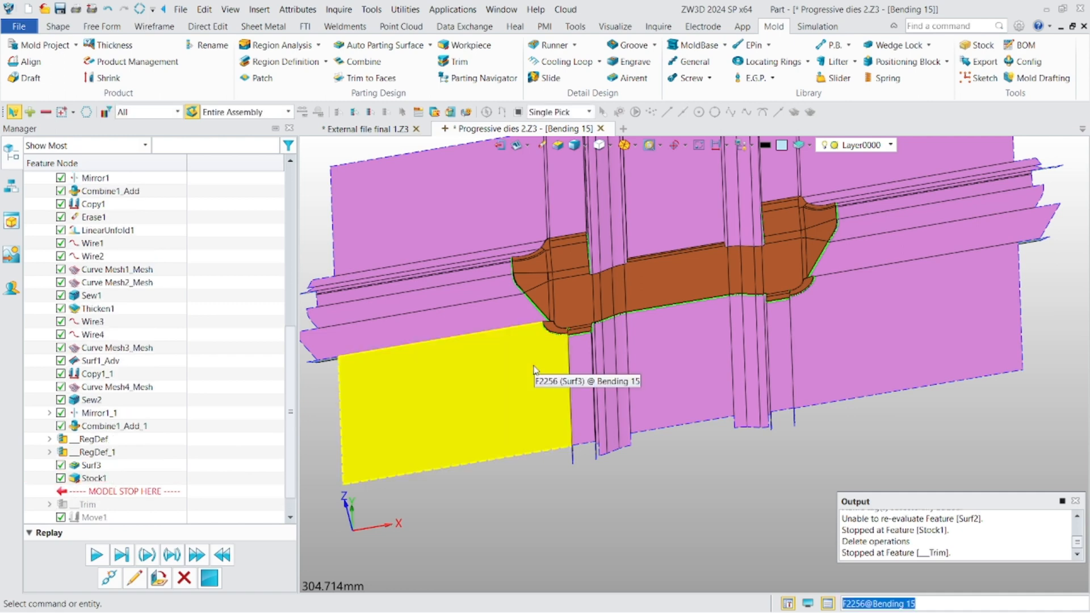
scroll(499, 320, down, 3)
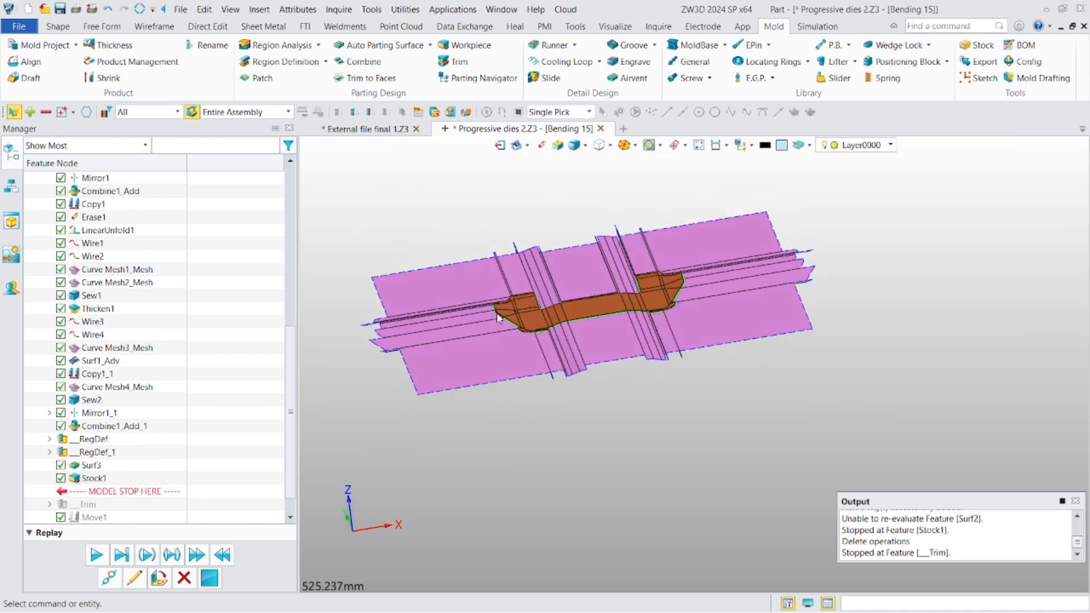
right_click(89, 478)
click(149, 180)
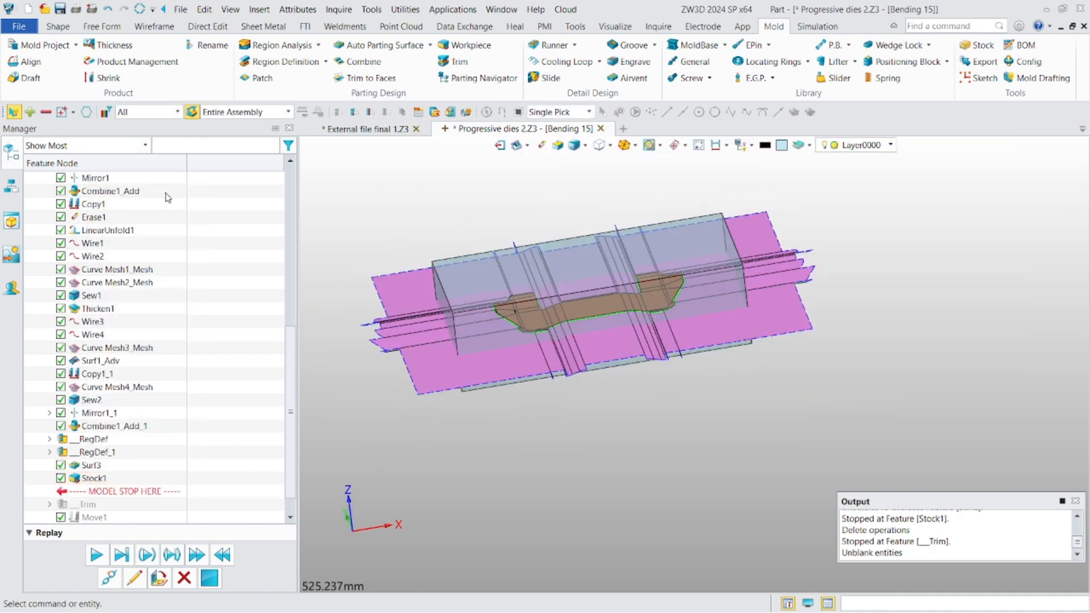
Review the workpiece block's origin and X, Y and Z sizes around the bracket and leave them without changes.
click(478, 52)
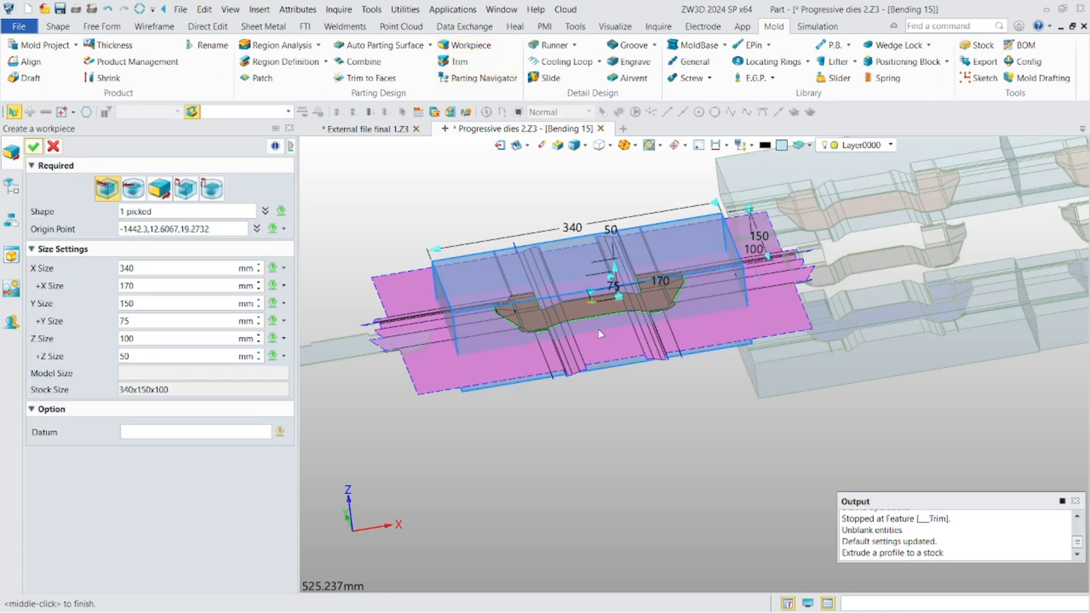
scroll(601, 334, up, 5)
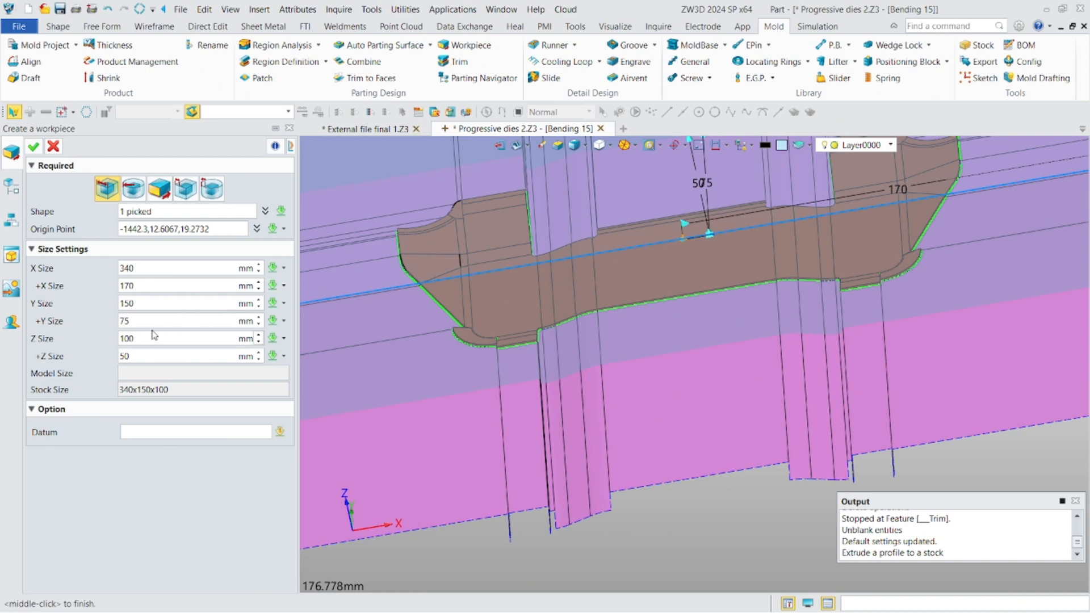
click(53, 147)
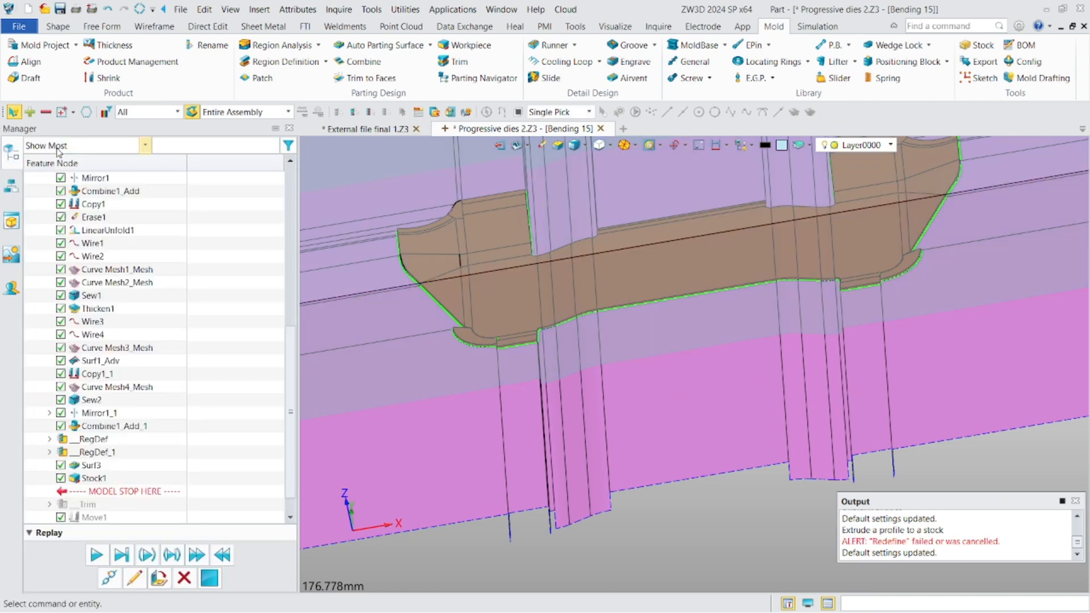
Review the Trim to Cavity and Core regions and options for the workpiece and leave them without changes.
click(472, 67)
scroll(510, 255, down, 3)
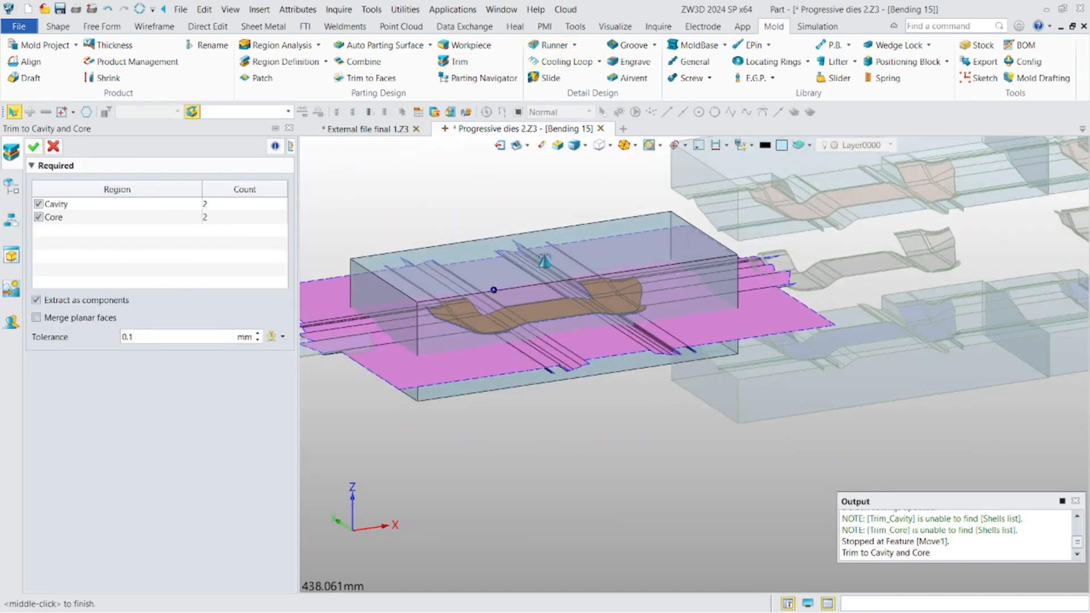
scroll(493, 289, up, 2)
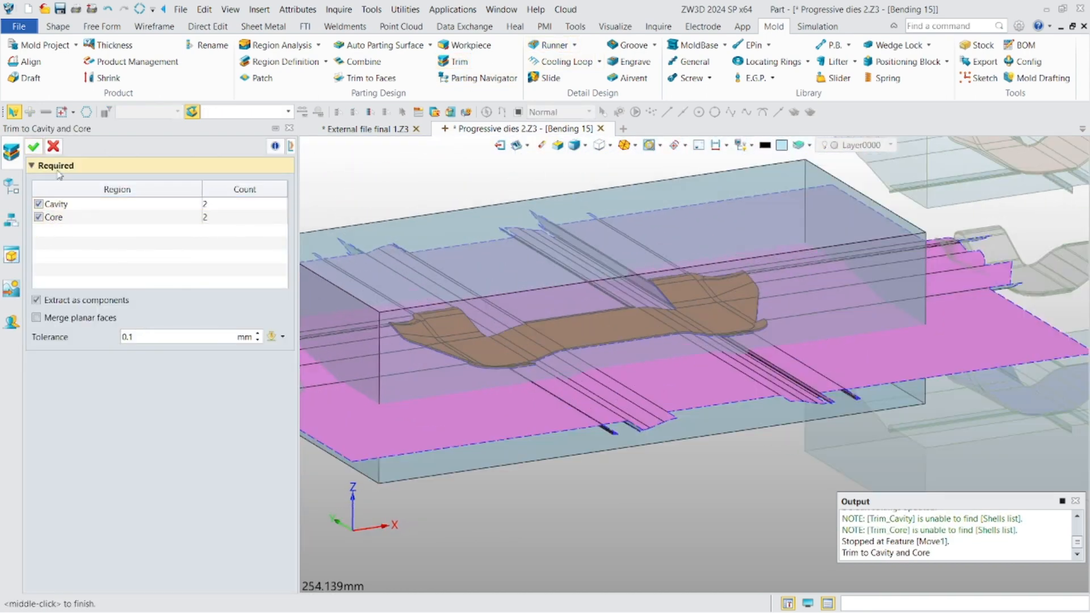
click(53, 146)
Advance the history stop point to just after the __Trim feature and blank the parting_face surface.
drag(119, 465, 111, 485)
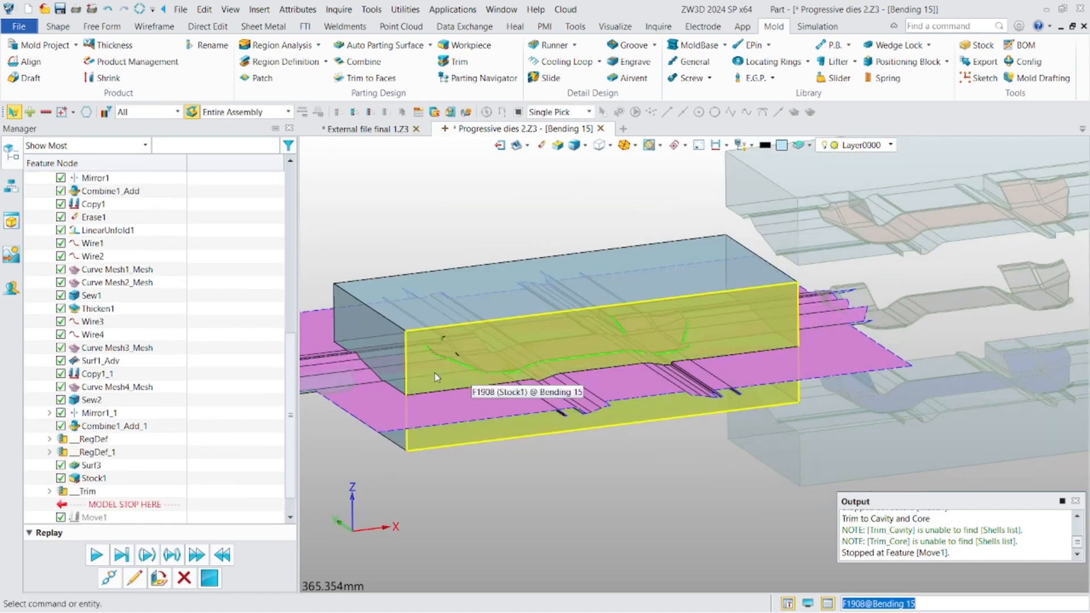
scroll(131, 273, up, 7)
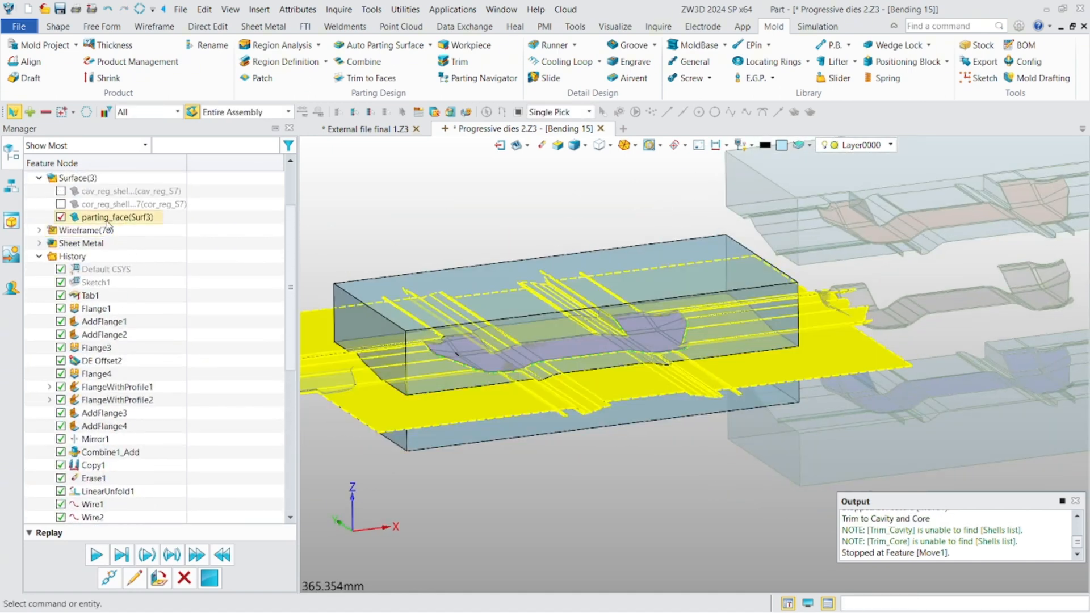
right_click(110, 217)
click(156, 17)
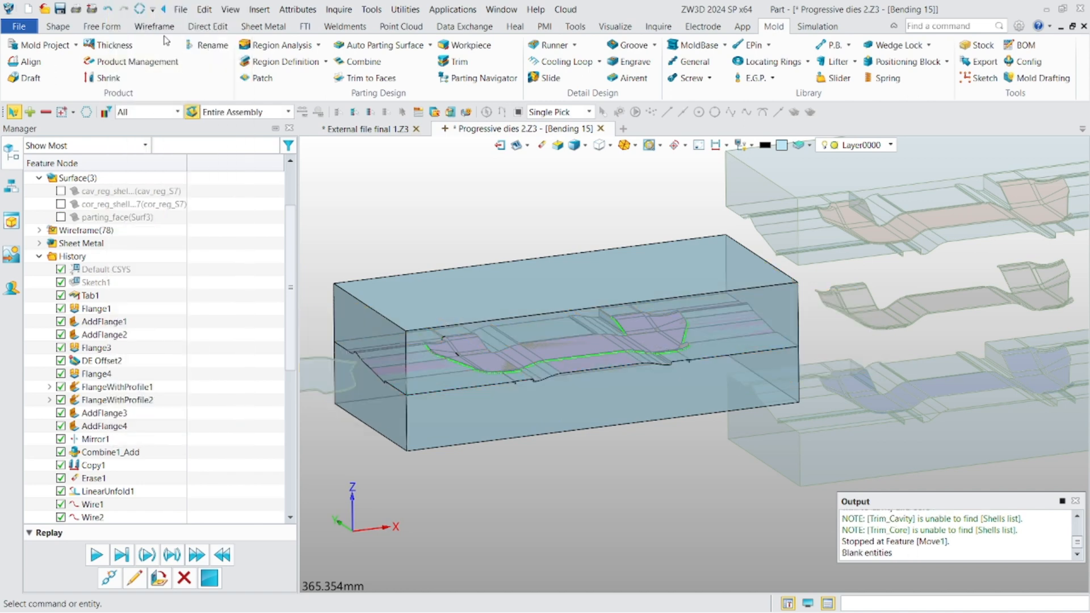
Move the cavity block upward along the Z axis to separate it from the bracket.
middle_drag(430, 258, 414, 267)
click(698, 147)
scroll(613, 281, up, 2)
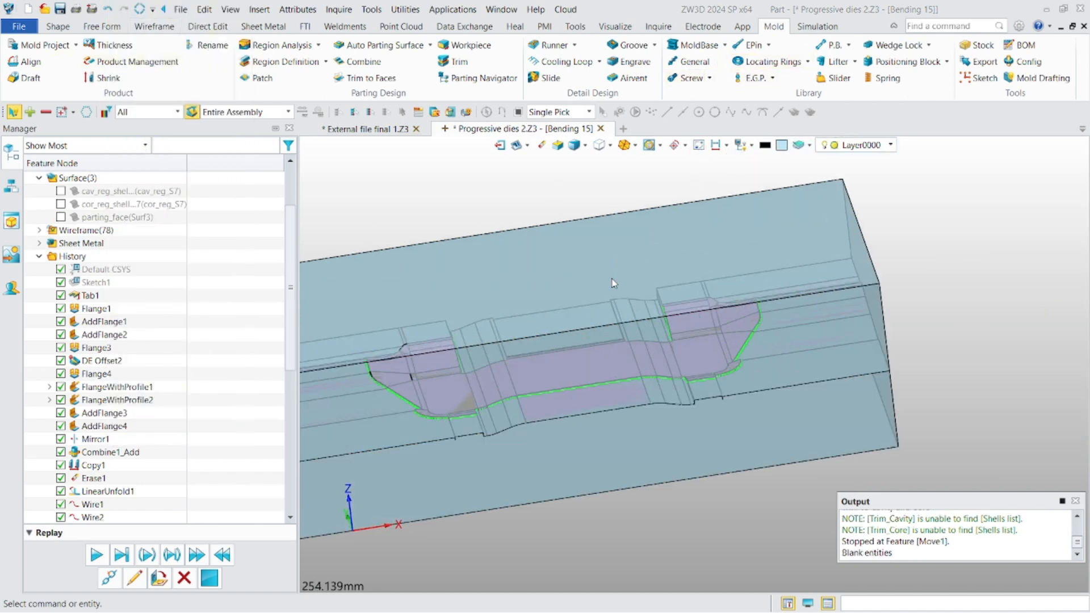
right_drag(613, 282, 618, 255)
scroll(618, 255, down, 1)
middle_drag(618, 256, 744, 255)
right_drag(744, 256, 746, 279)
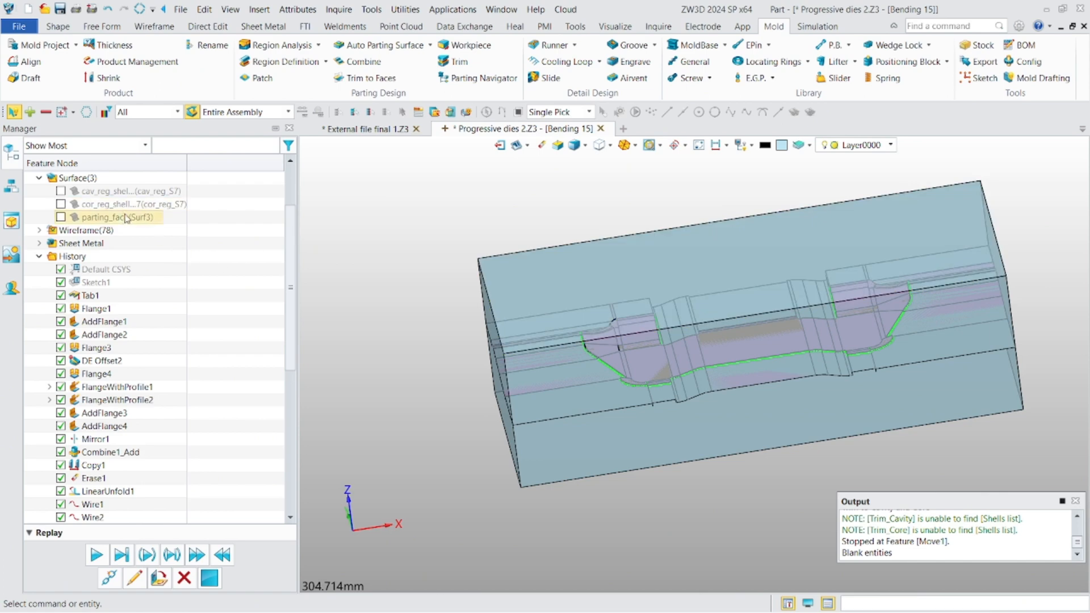
scroll(141, 236, up, 2)
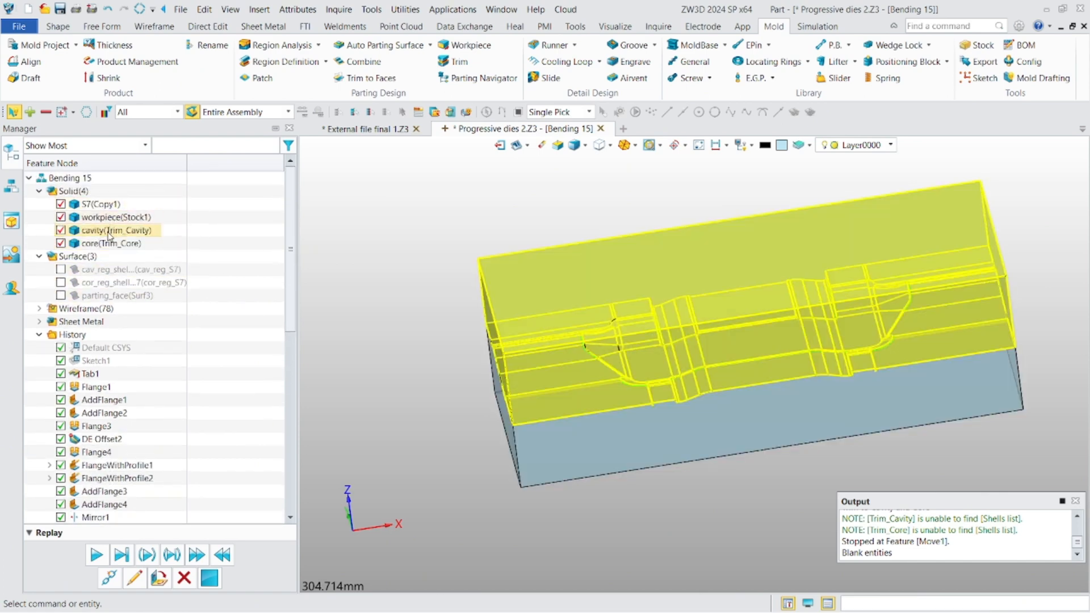
right_click(121, 233)
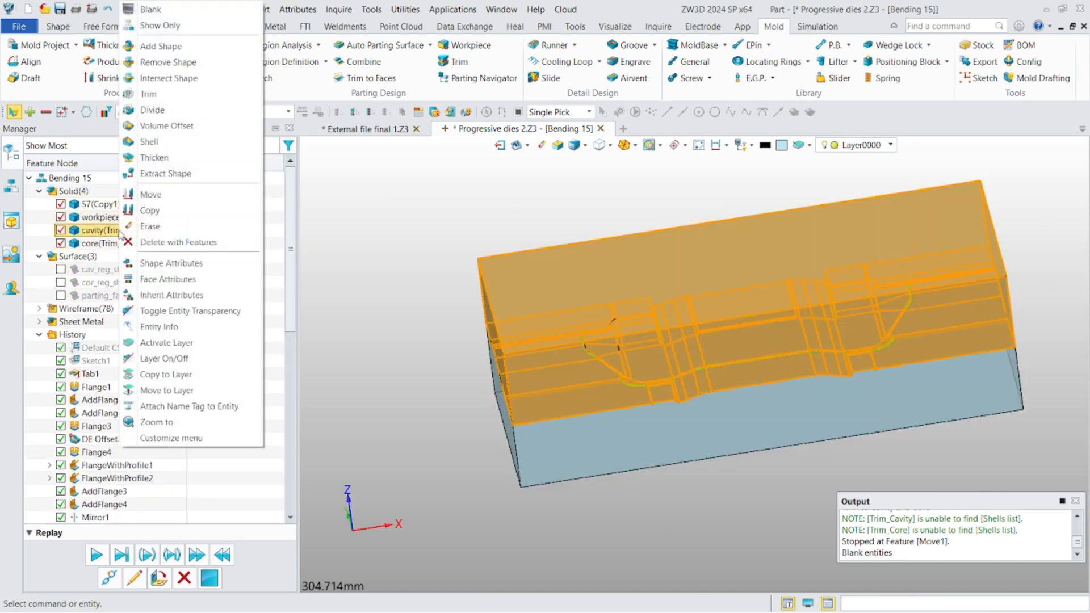
click(147, 196)
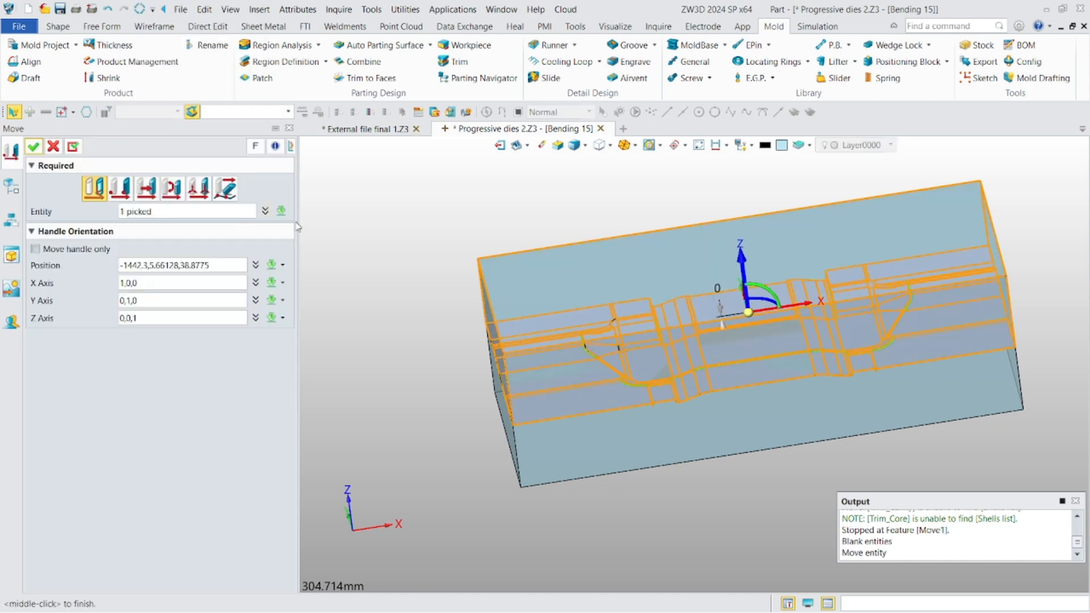
drag(740, 275, 732, 143)
click(72, 146)
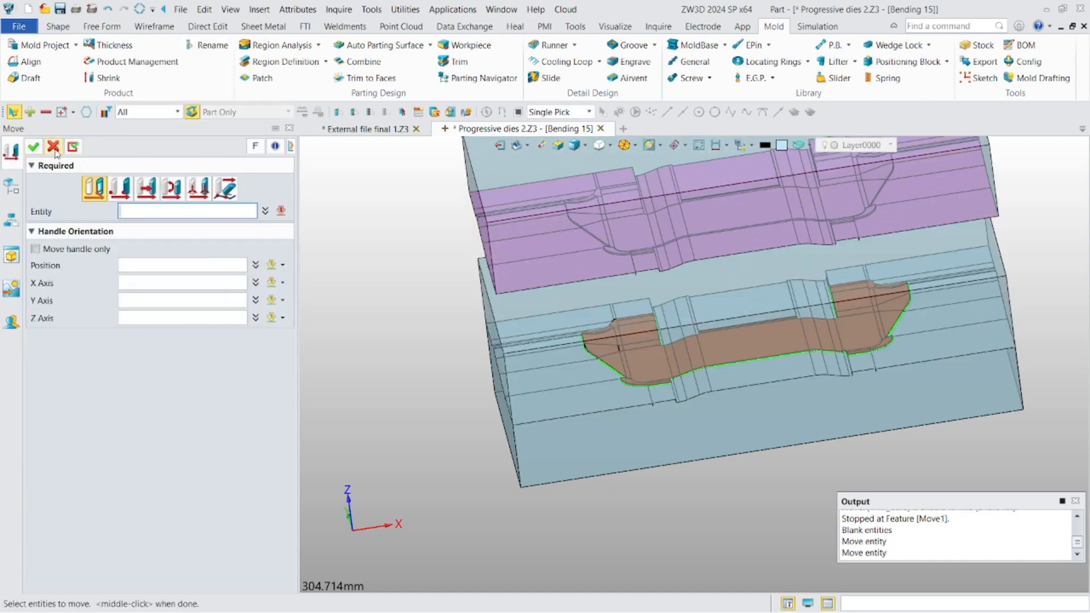
click(54, 147)
Move the core block 78.5 mm downward along the Z axis, away from the bracket.
scroll(111, 216, up, 7)
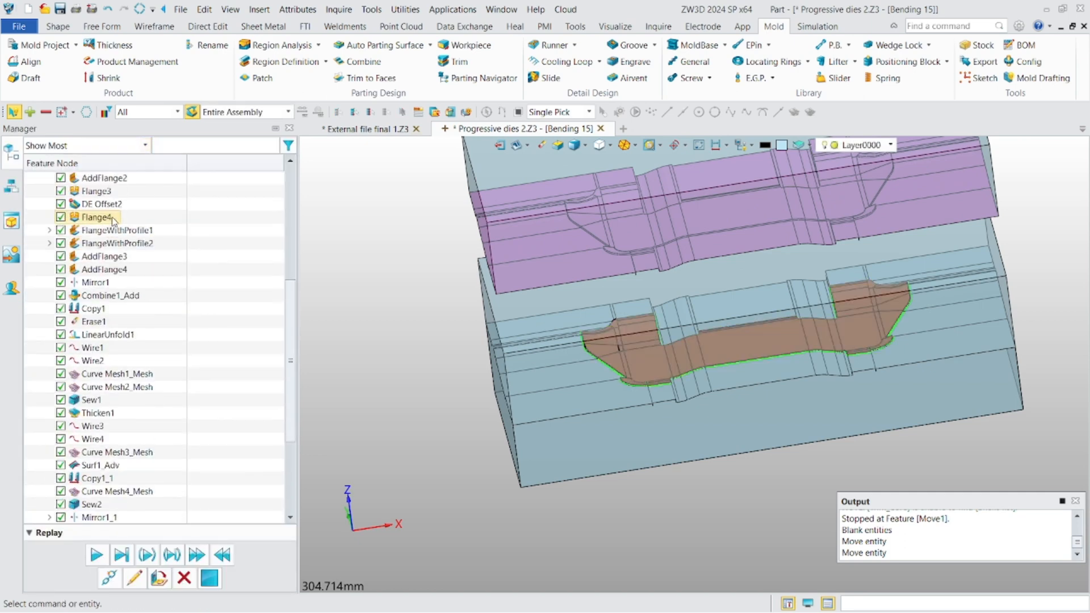
scroll(114, 219, up, 3)
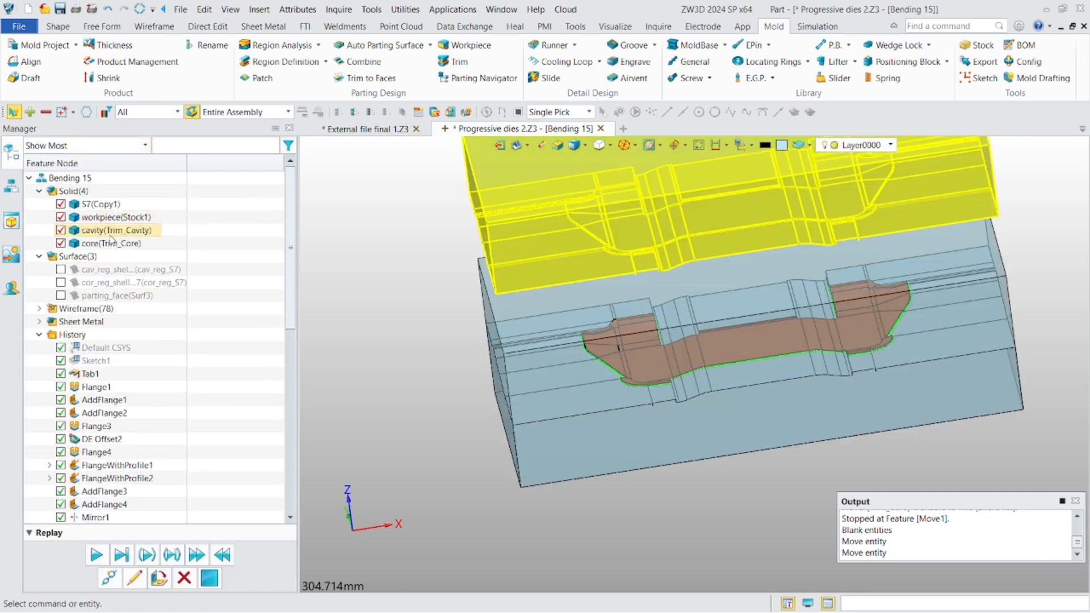
right_click(109, 245)
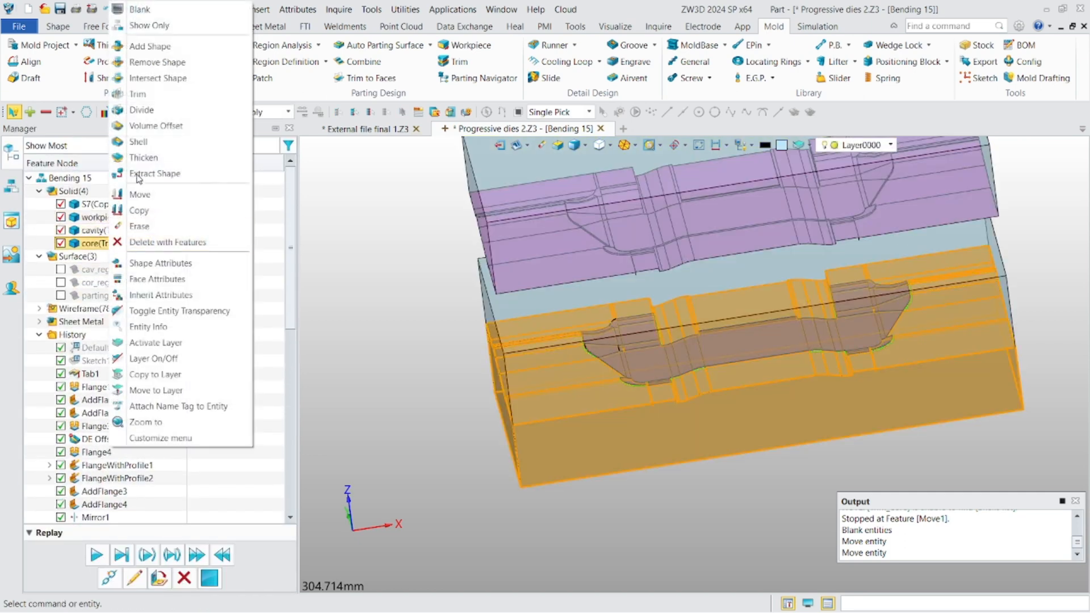
click(145, 207)
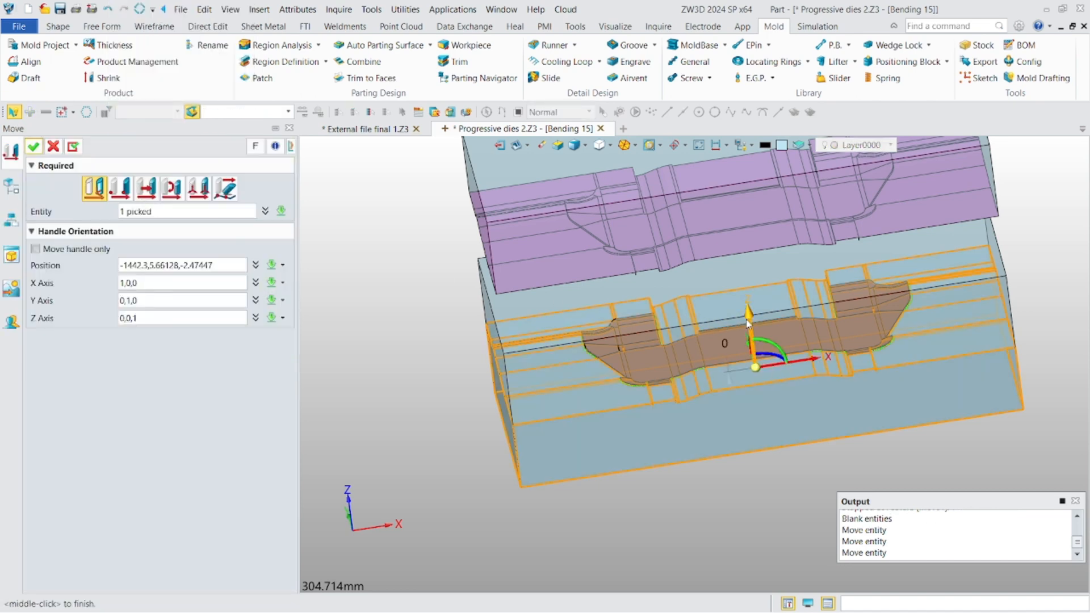
drag(747, 324, 753, 430)
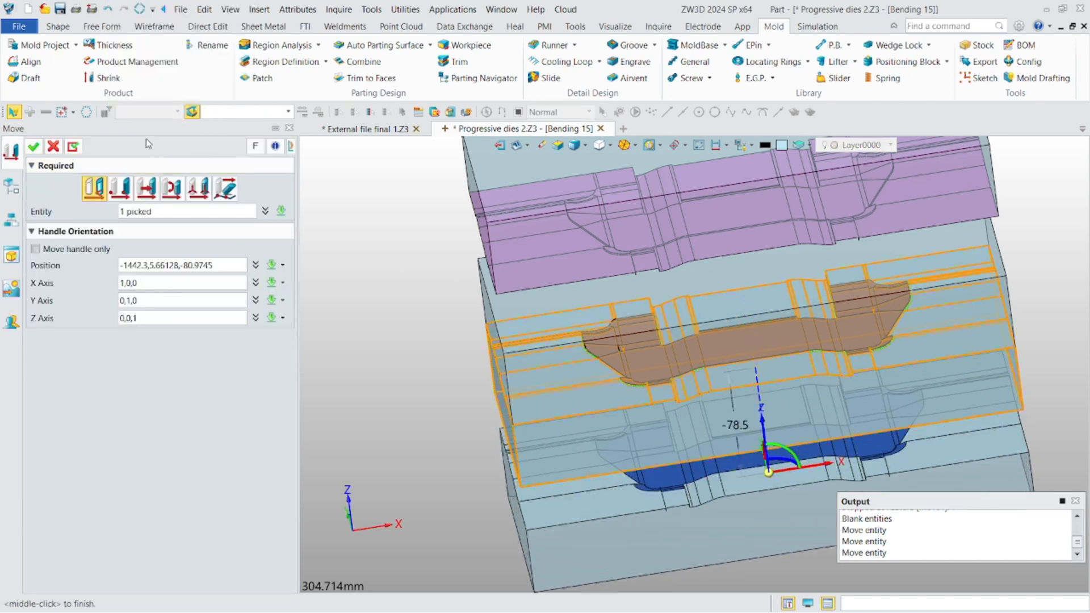
click(34, 147)
Blank the workpiece block and inspect the separated cavity, bracket and core.
scroll(142, 258, up, 10)
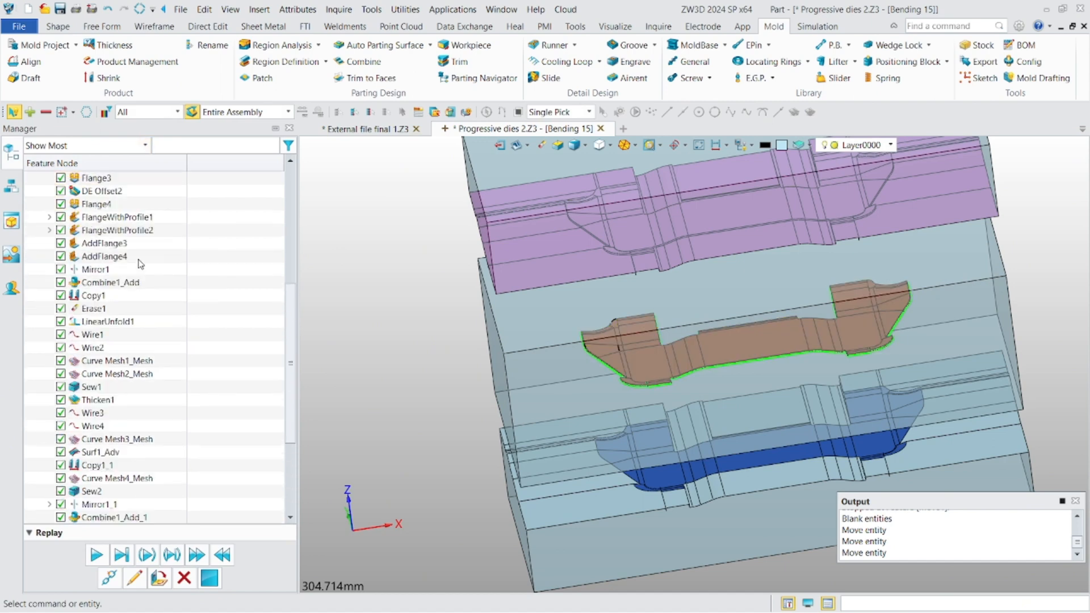
scroll(142, 258, up, 3)
click(113, 234)
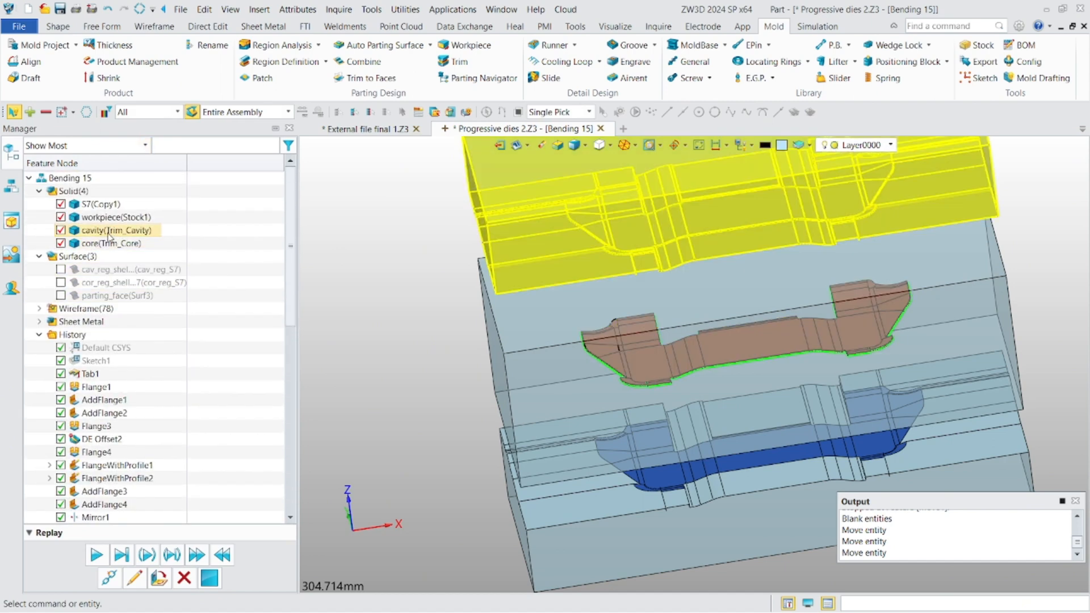
click(62, 218)
scroll(482, 376, down, 3)
right_drag(483, 378, 571, 388)
scroll(572, 390, up, 5)
scroll(562, 352, down, 2)
middle_drag(562, 351, 513, 425)
right_drag(513, 425, 517, 397)
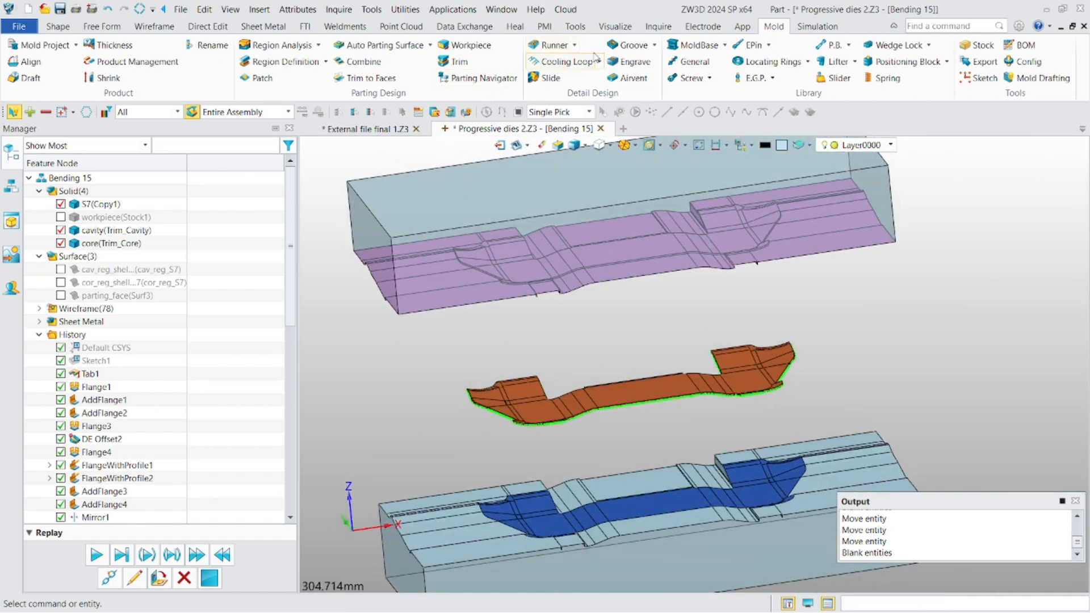
Apply the Custom Metal appearance to the whole bracket body between the cavity and core blocks.
click(615, 27)
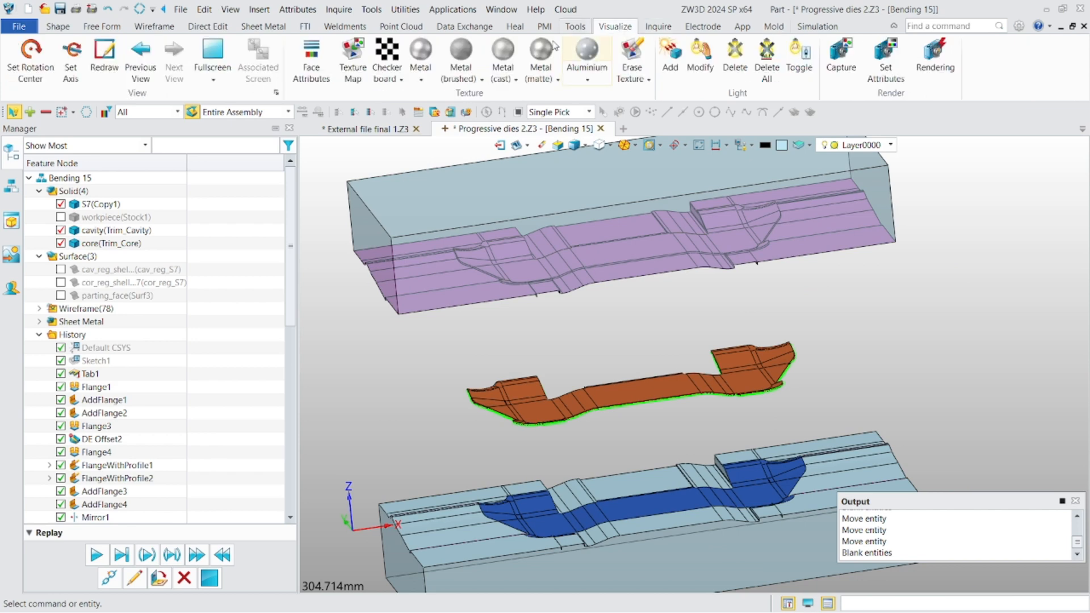
click(421, 57)
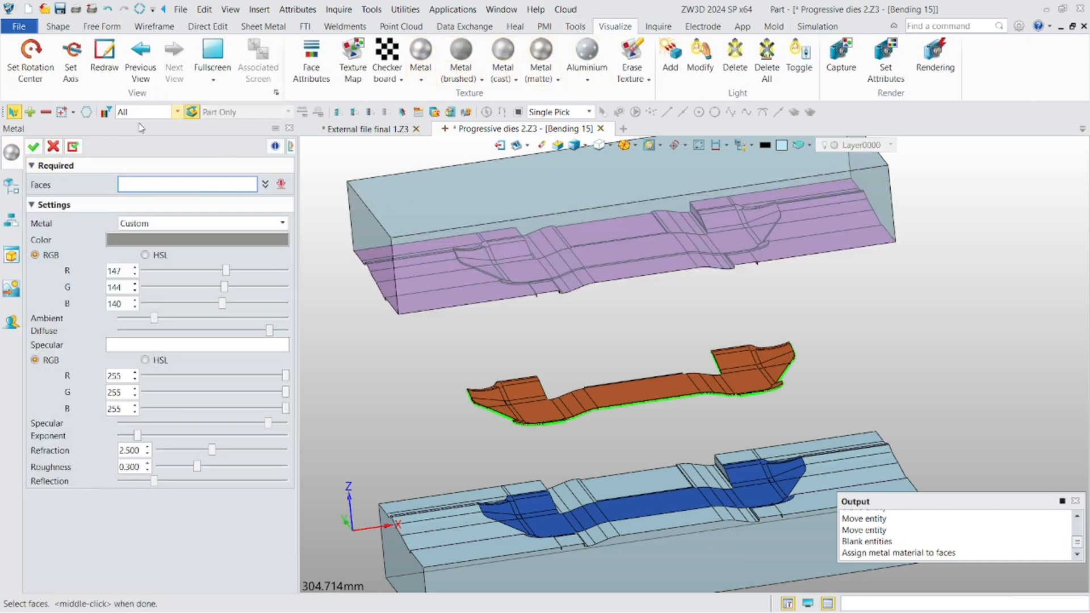
click(177, 112)
click(140, 139)
click(618, 397)
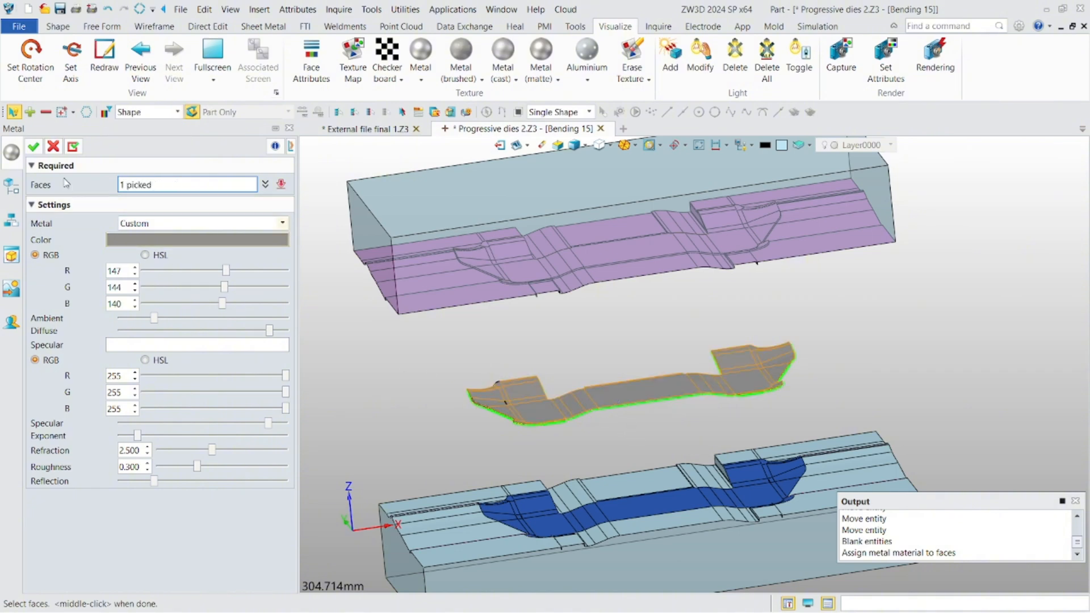
click(34, 147)
right_drag(489, 392, 537, 347)
scroll(586, 423, up, 1)
key(ctrl+2)
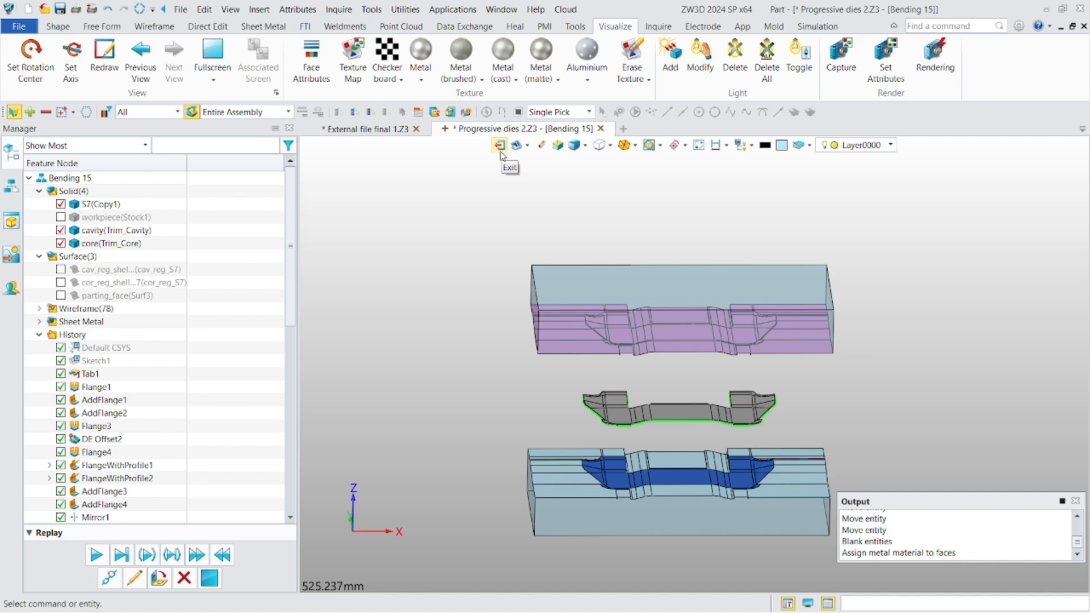
Calculate the bracket's cavity and core regions along direction 0,0,1, keeping existing assignments, and review the region results.
scroll(170, 284, down, 9)
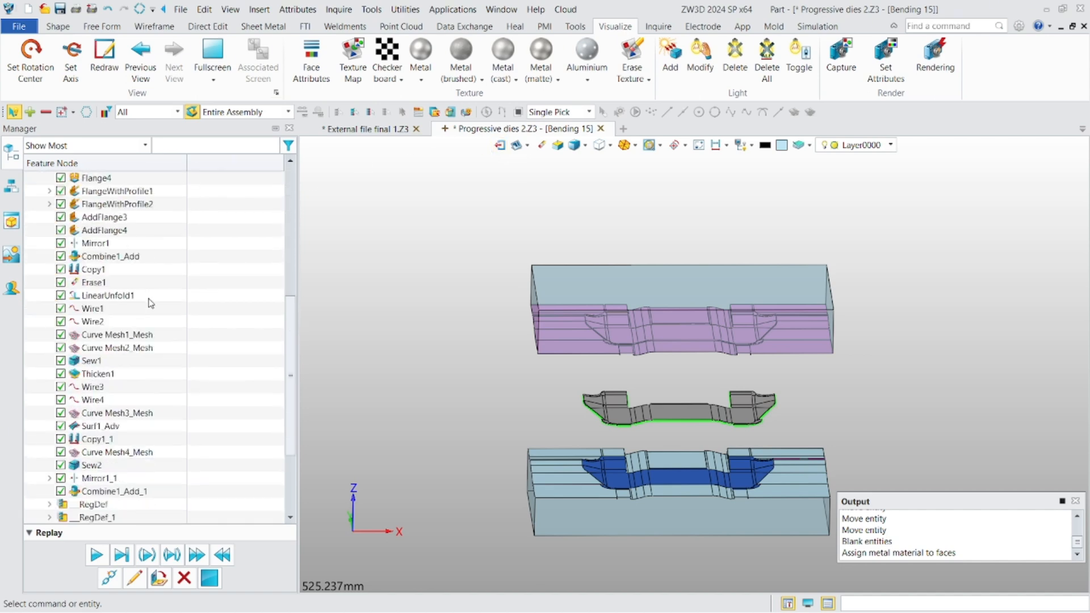
scroll(149, 412, down, 1)
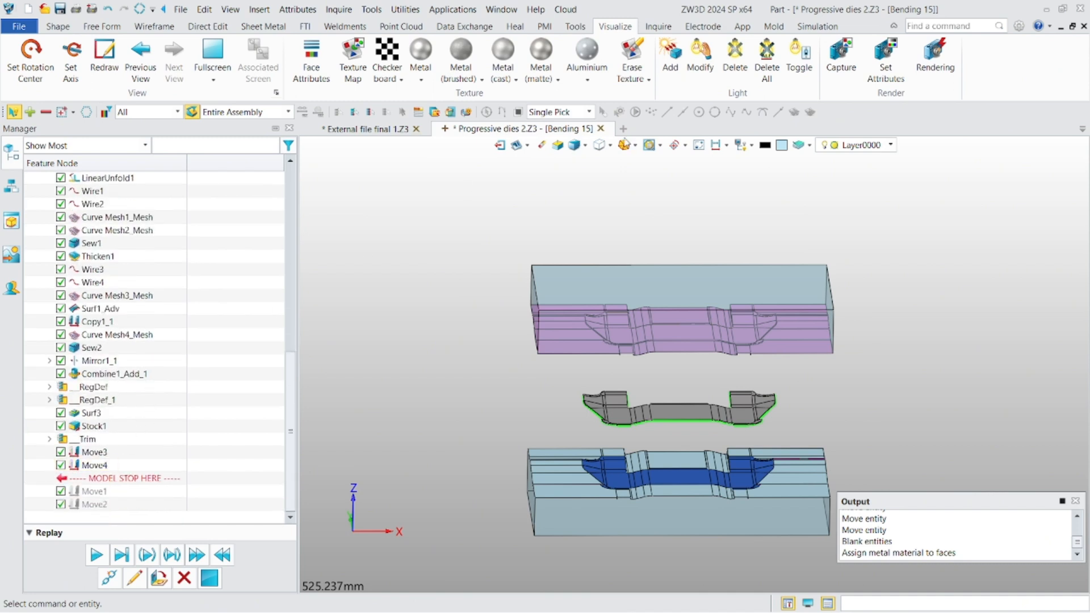
click(777, 31)
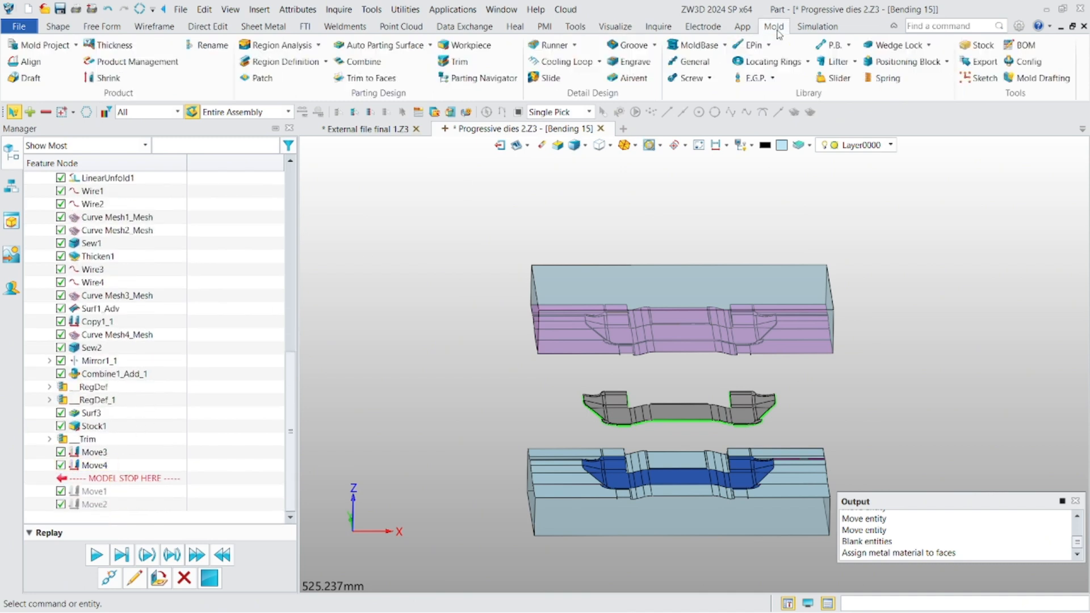
click(278, 50)
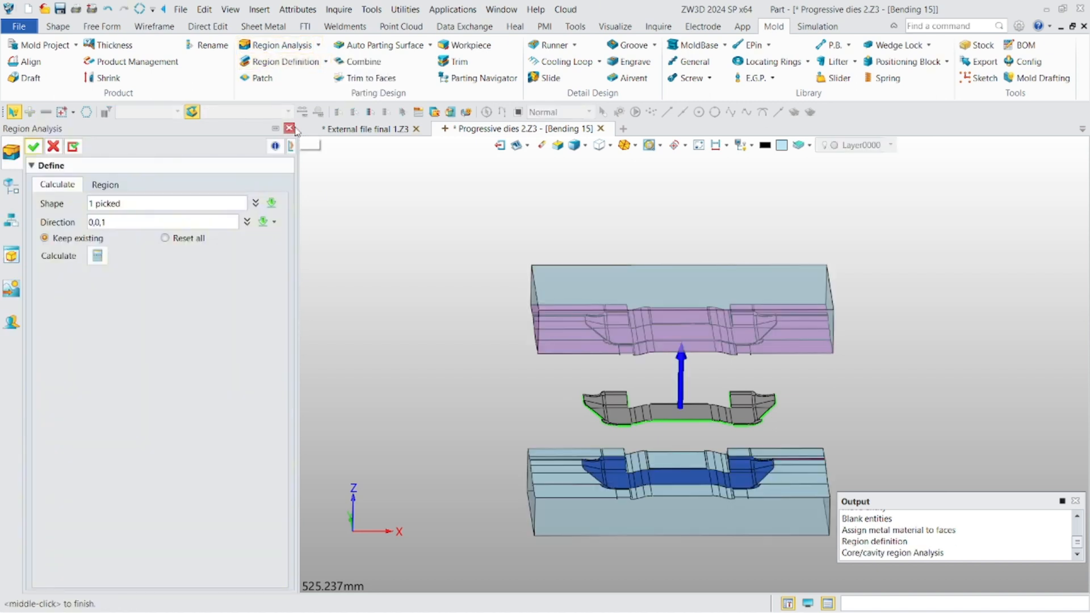
click(97, 255)
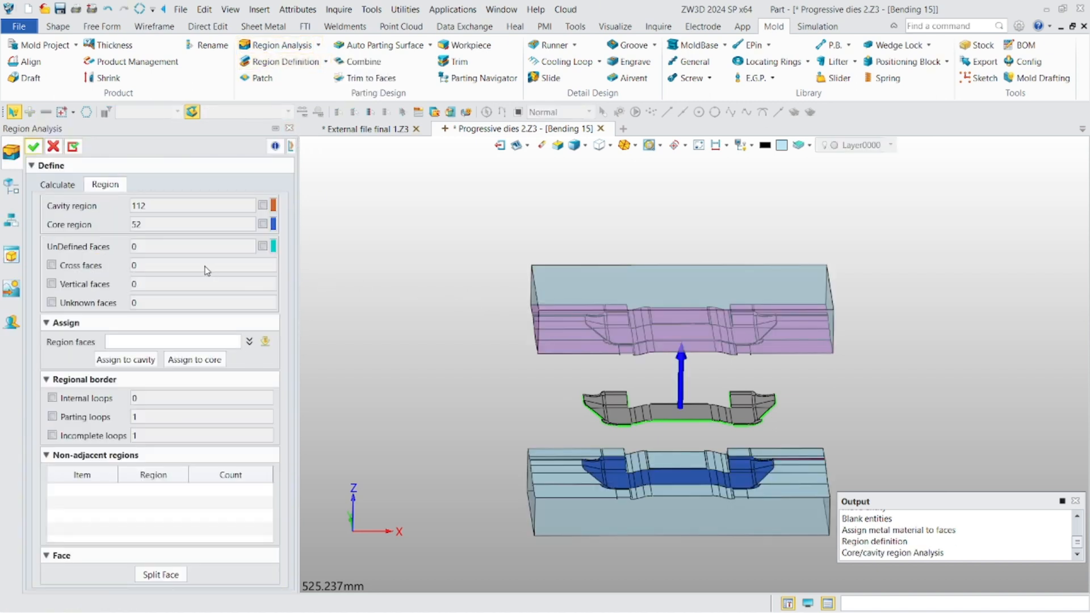
scroll(659, 397, up, 5)
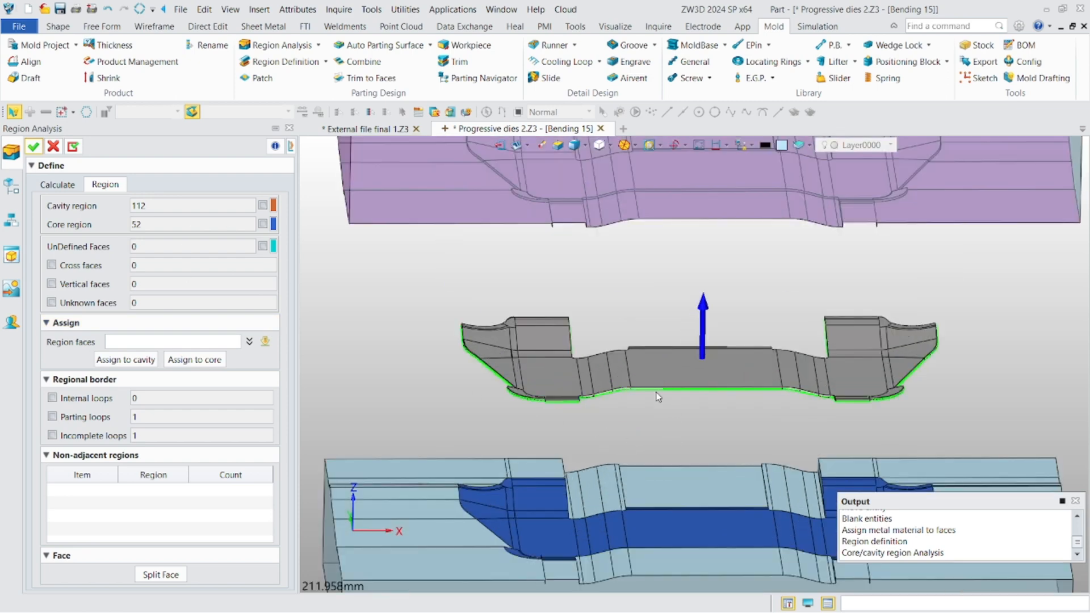
scroll(653, 377, down, 2)
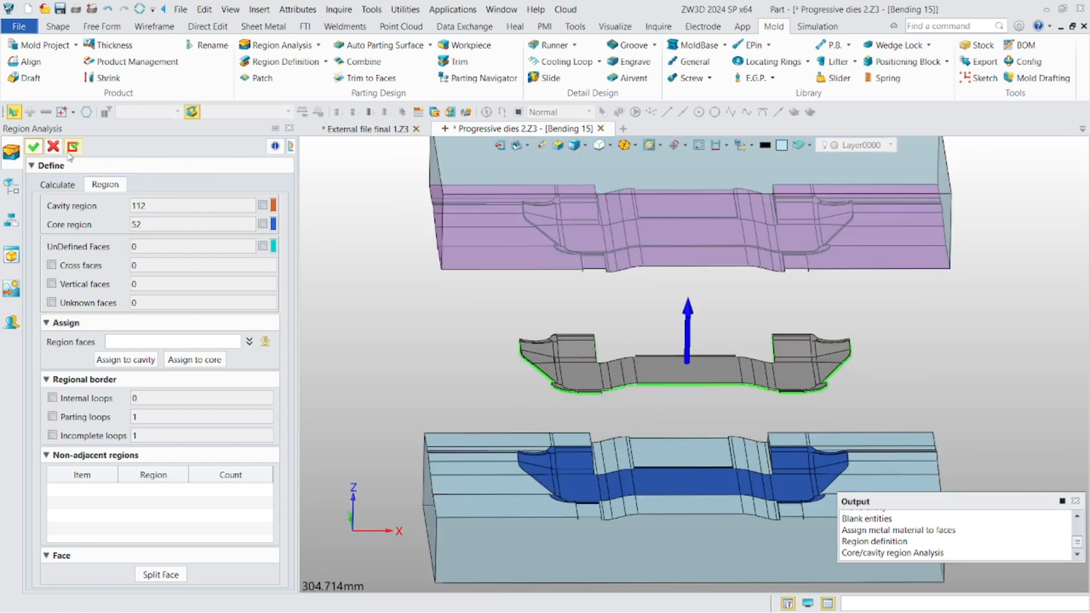
click(33, 146)
click(272, 65)
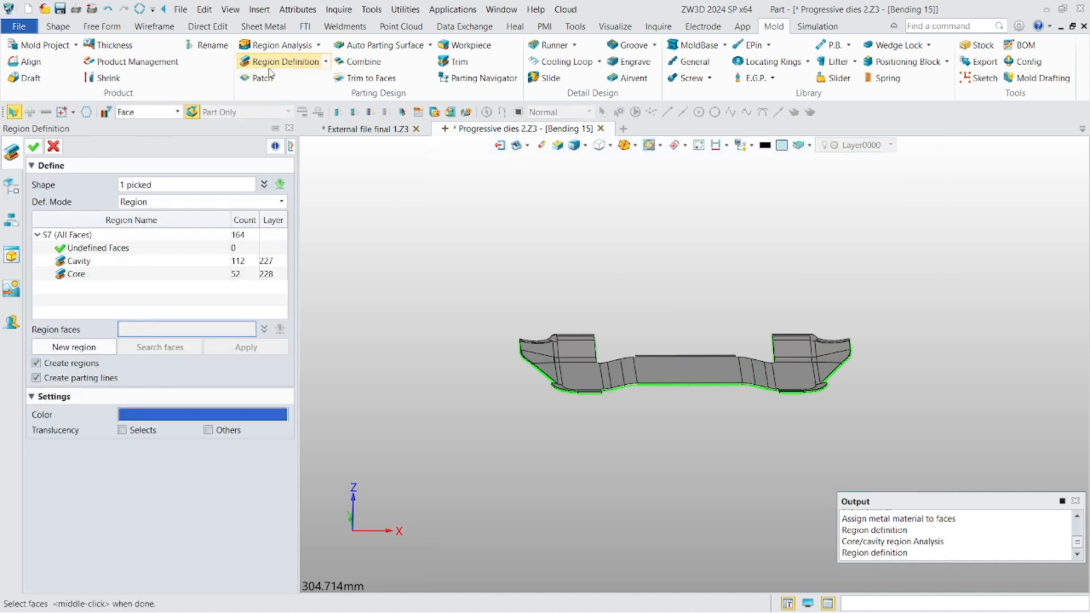
scroll(576, 284, up, 4)
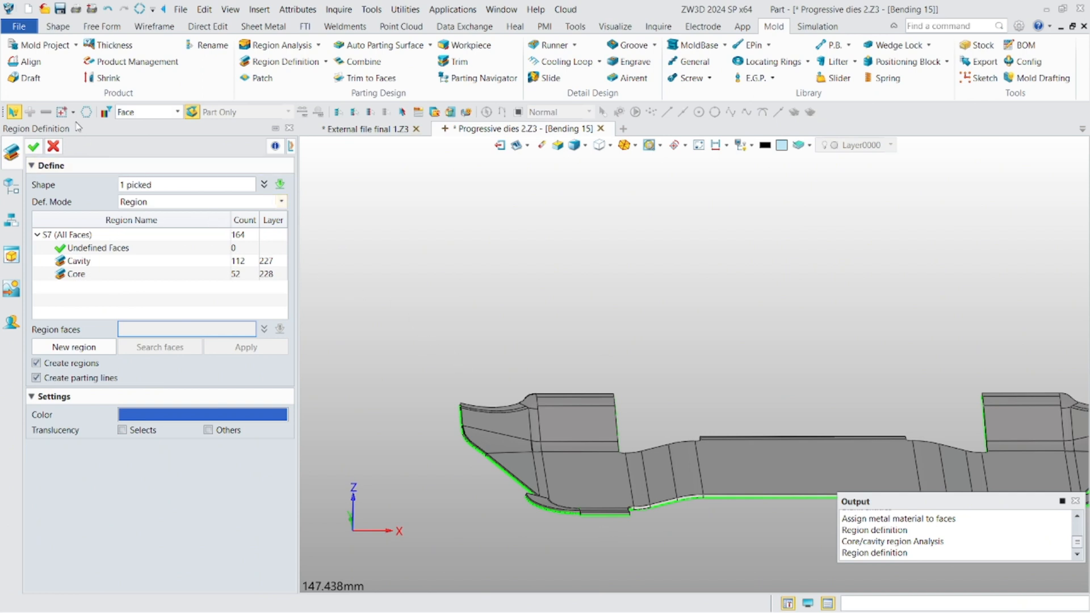
click(53, 146)
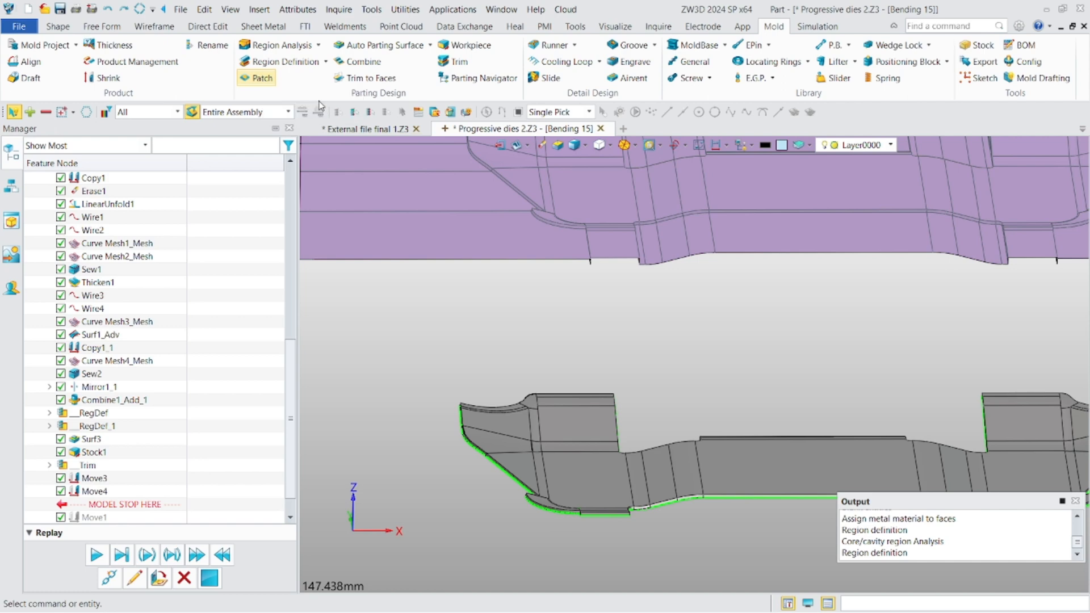
Unblank the parting_face surface to examine how it splits the blocks around the bracket, and blank it again.
scroll(578, 256, down, 3)
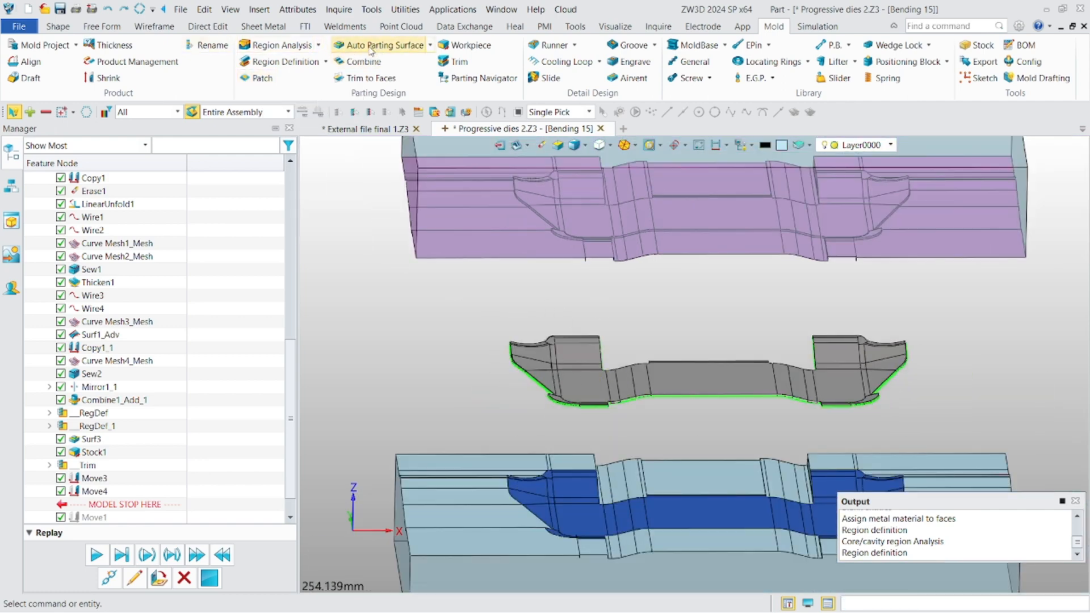
scroll(95, 236, up, 6)
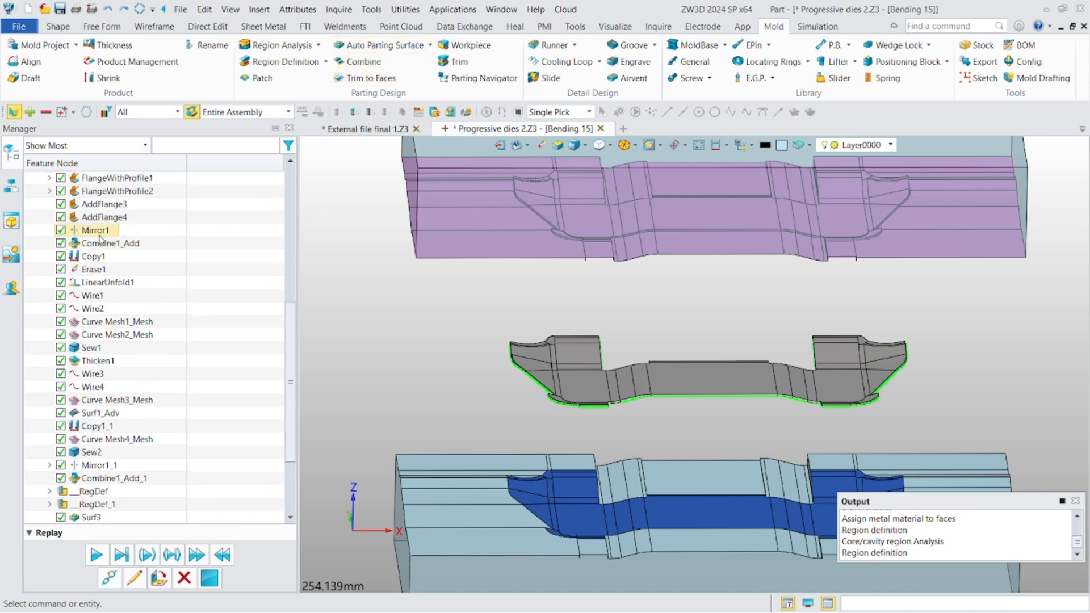
scroll(91, 234, up, 2)
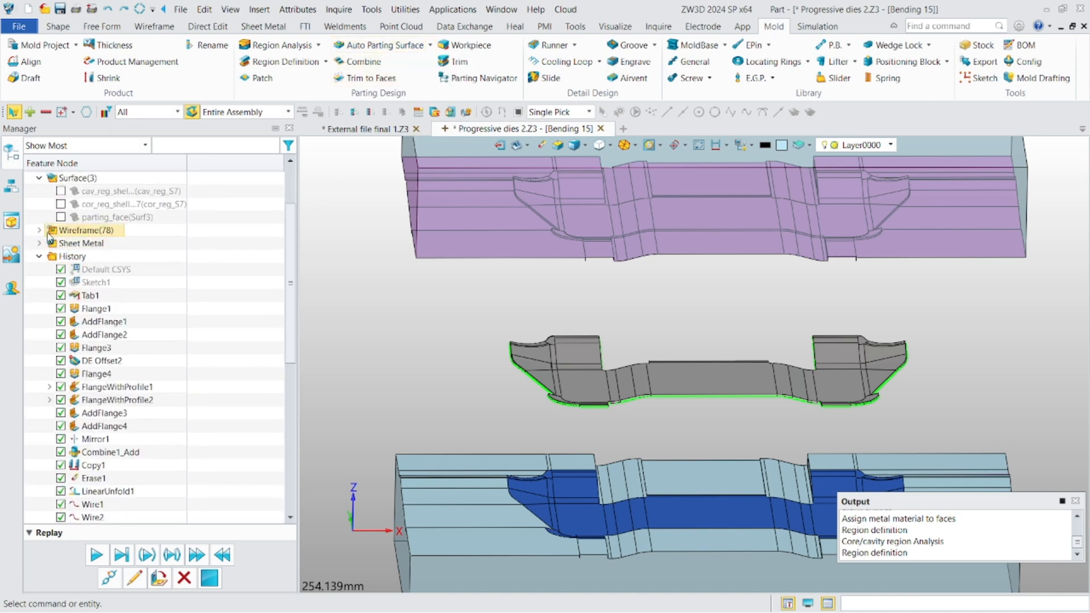
click(60, 218)
scroll(497, 350, down, 3)
right_drag(494, 346, 536, 332)
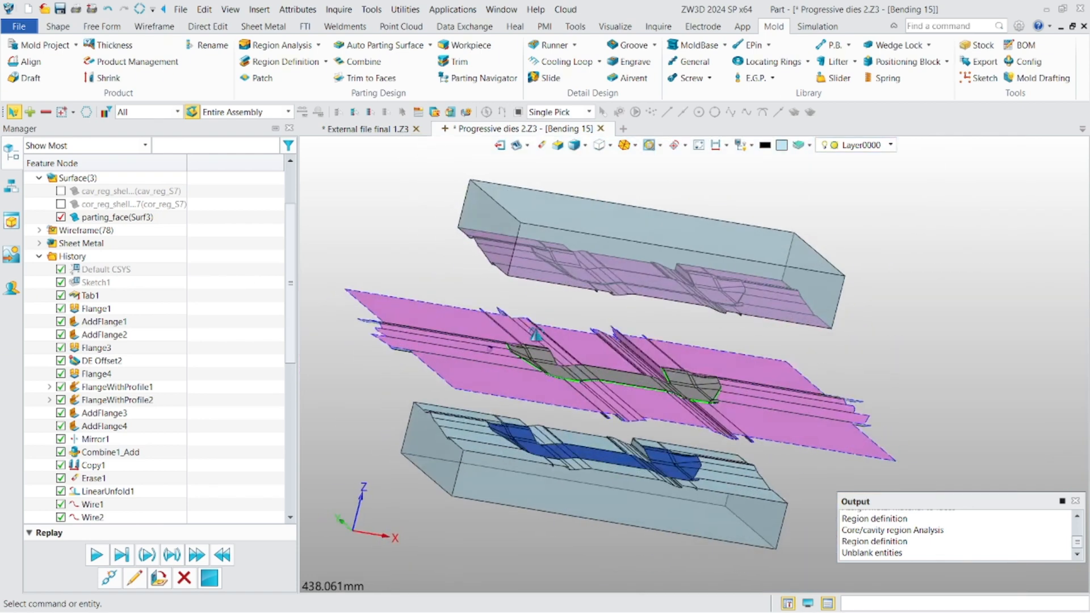
click(61, 217)
scroll(289, 288, down, 6)
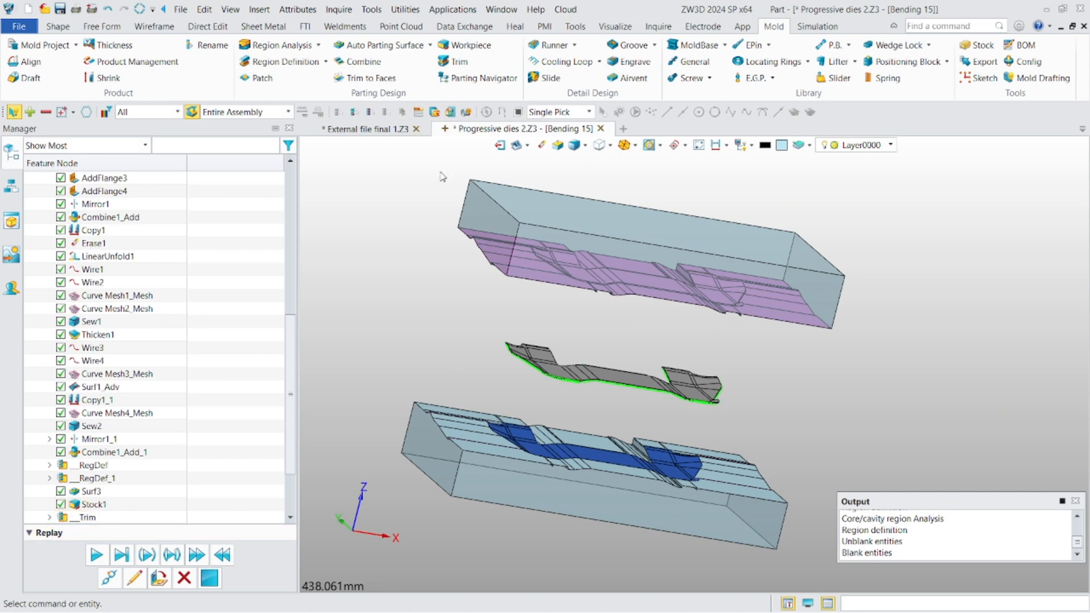
Examine the bracket and the separated cavity and core blocks from several angles, and review the feature history.
scroll(559, 239, down, 3)
right_drag(559, 244, 581, 258)
scroll(632, 285, up, 6)
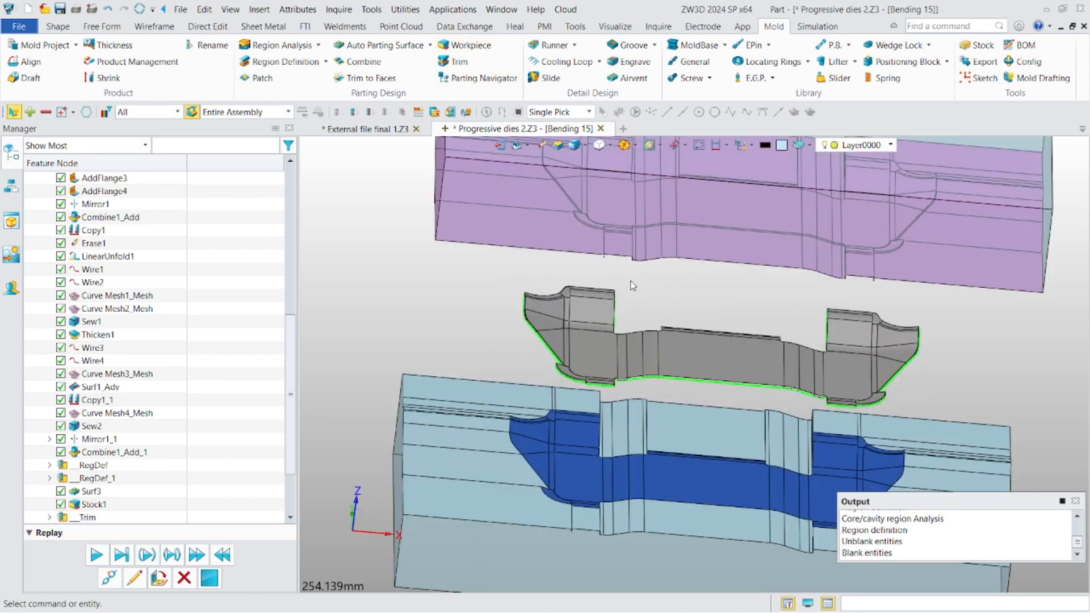
scroll(623, 309, up, 3)
right_drag(632, 284, 589, 304)
scroll(634, 269, down, 4)
scroll(589, 299, up, 3)
scroll(589, 304, down, 2)
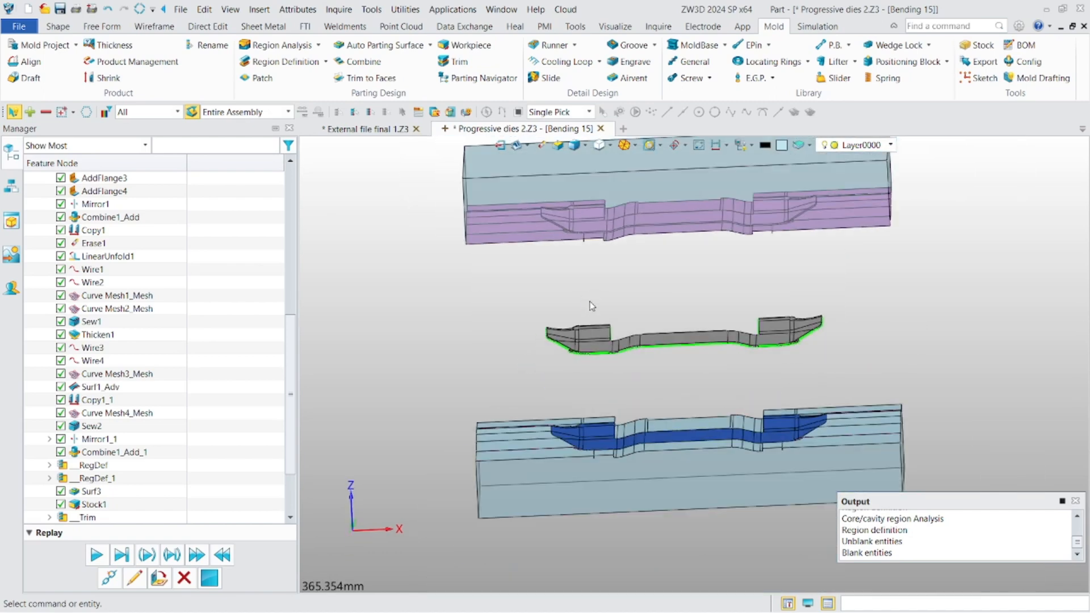
middle_drag(590, 305, 579, 343)
scroll(181, 375, down, 2)
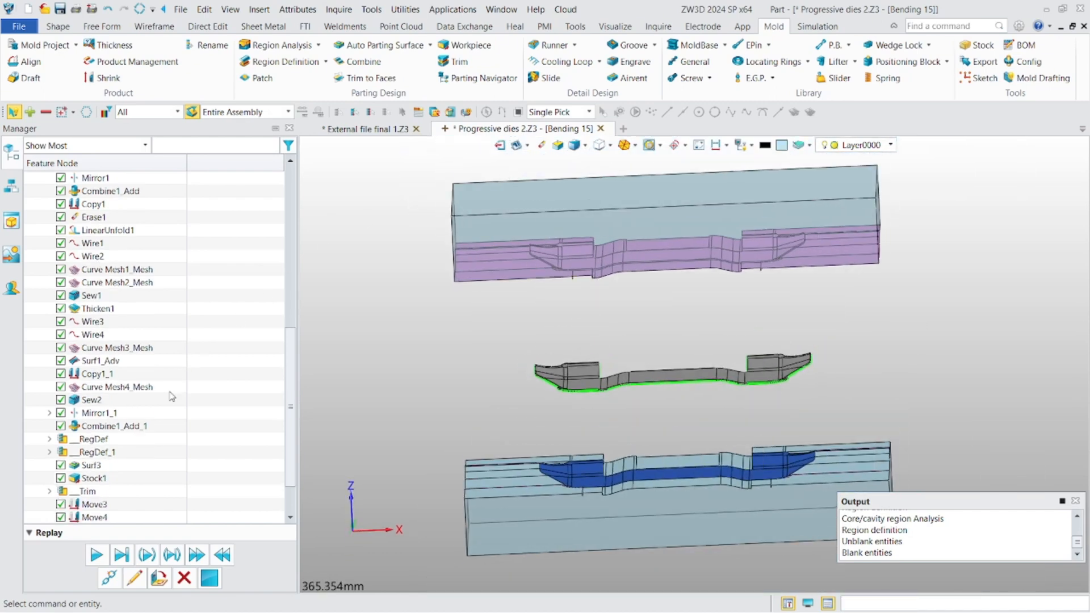
scroll(176, 397, up, 4)
scroll(186, 369, up, 1)
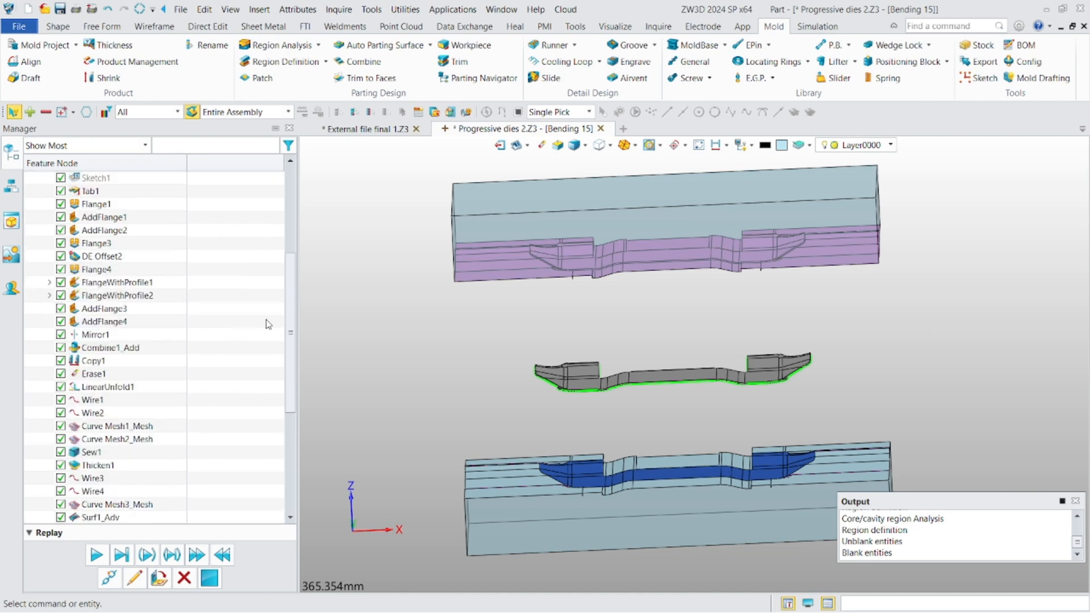
mouse_move(602, 374)
right_down()
mouse_move(625, 338)
mouse_move(688, 374)
mouse_move(595, 375)
right_up()
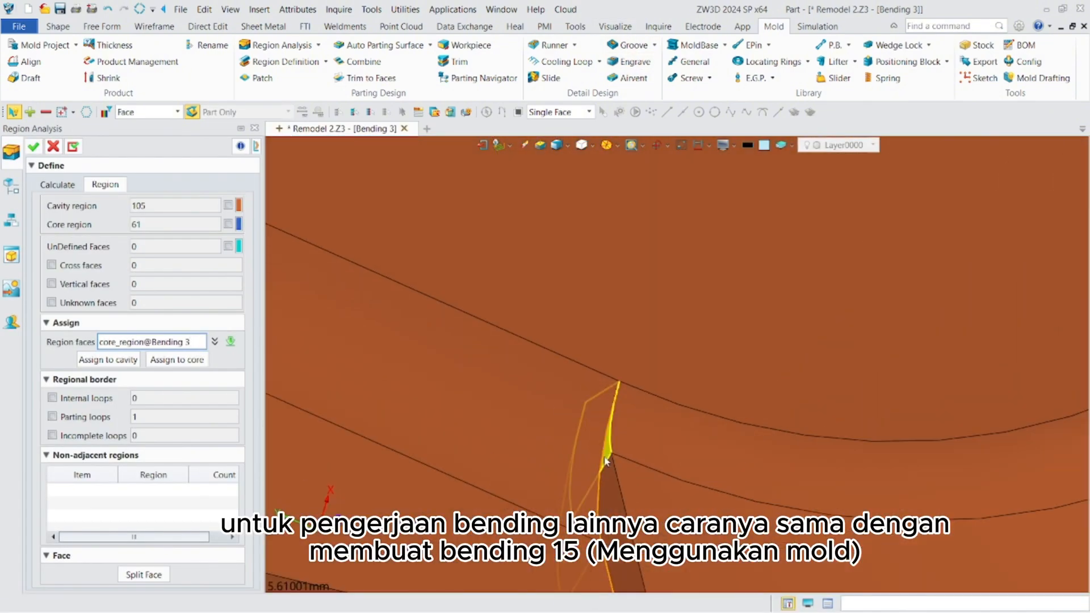
In the Bending 3 part, pick the remaining small edge faces of the bracket and assign them to the cavity region.
click(605, 461)
scroll(605, 461, down, 10)
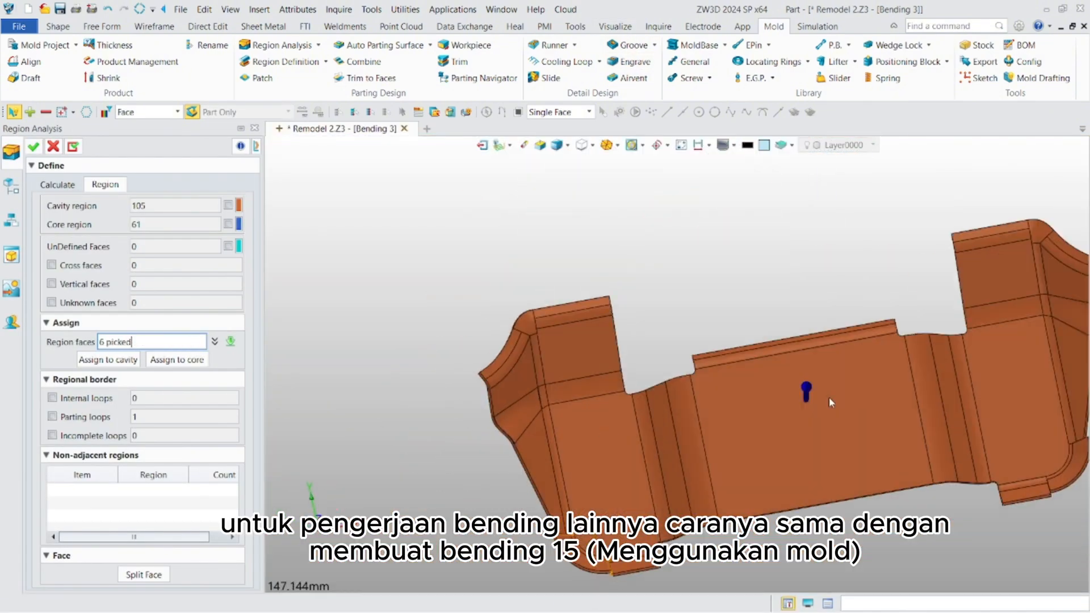
right_drag(829, 396, 832, 404)
scroll(738, 317, up, 6)
click(717, 284)
right_drag(741, 309, 773, 393)
scroll(774, 397, up, 6)
scroll(774, 400, down, 8)
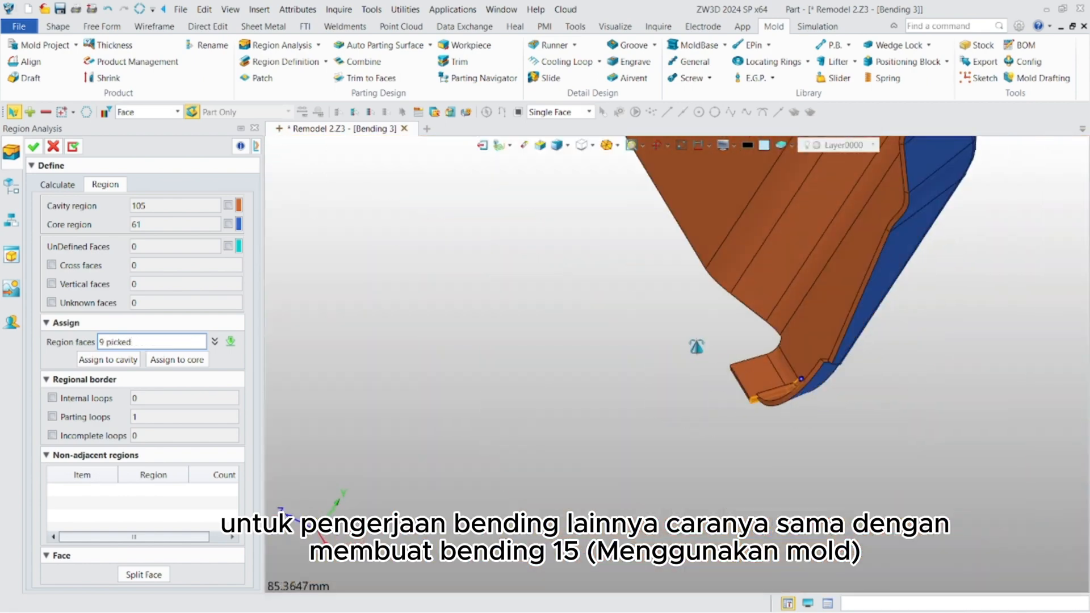
scroll(789, 409, up, 6)
click(108, 359)
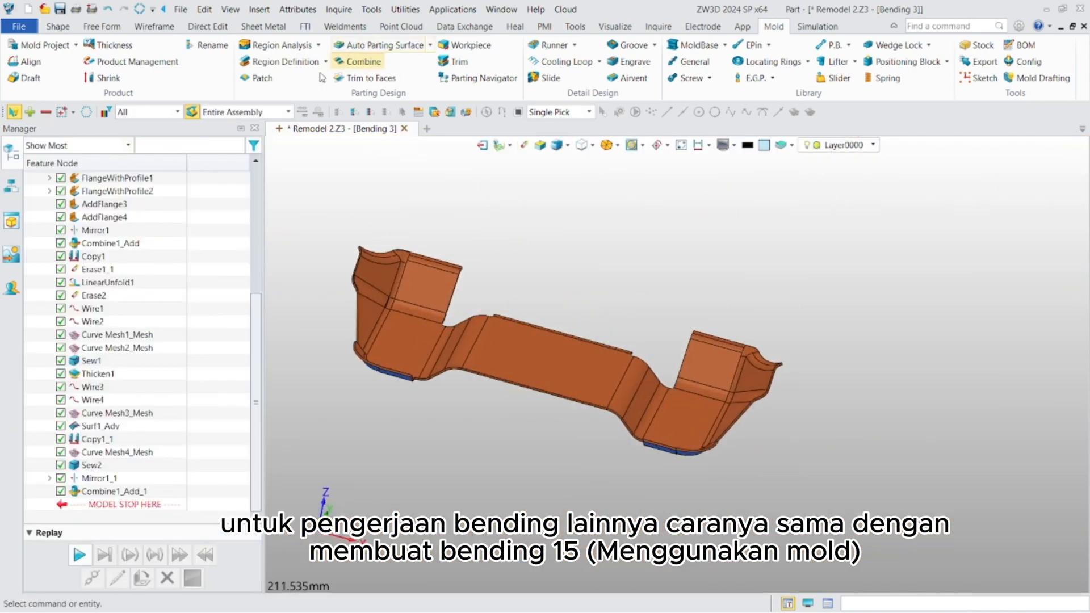
Create the Bending 3 parting surface and a workpiece block 310 mm long, 140 mm wide and 100 mm high around it.
click(381, 45)
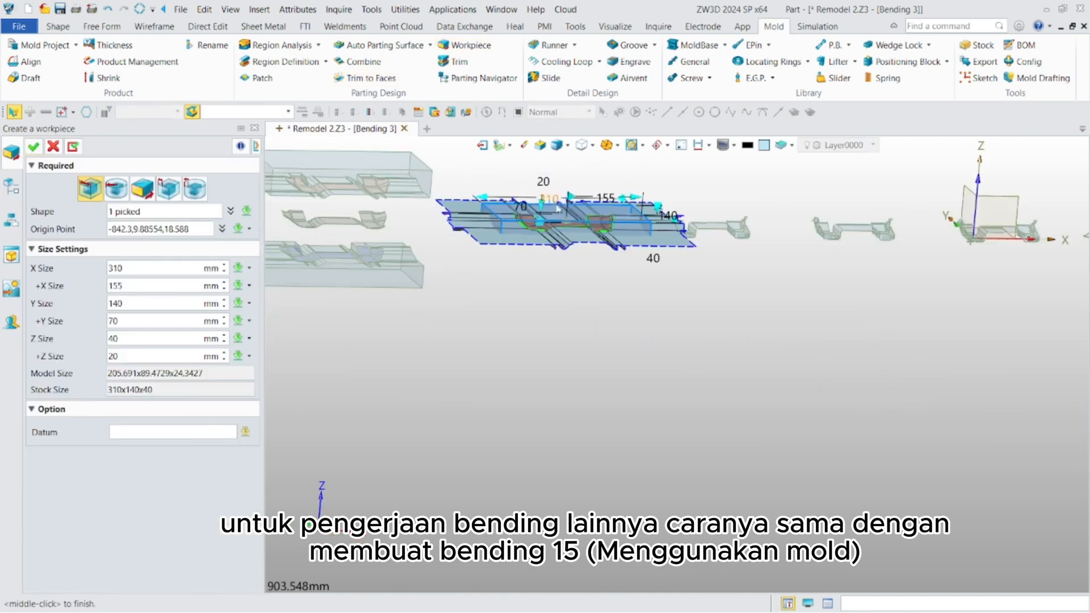
text(100)
key(Return)
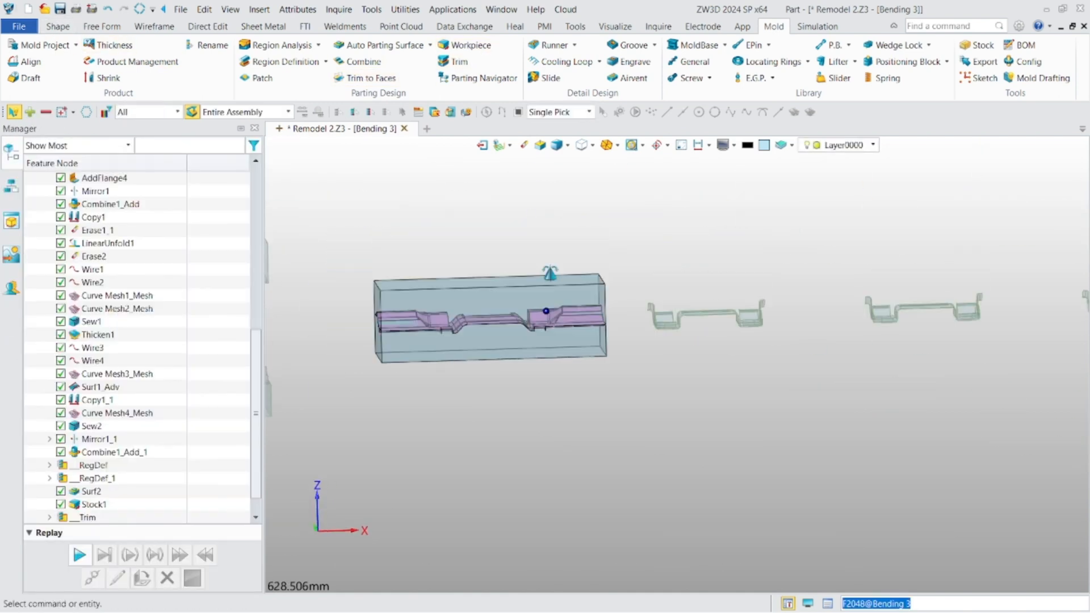
Move the Bending 3 cavity block 70 mm upward along the Z axis.
right_click(145, 233)
click(176, 195)
right_click(149, 229)
click(179, 263)
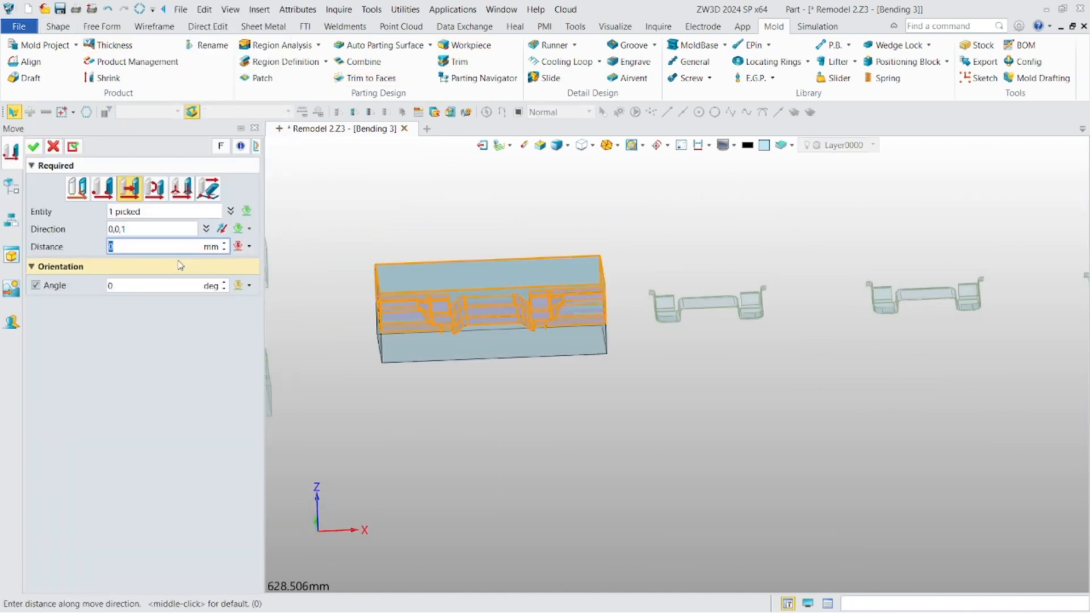
text(70)
Move the Bending 3 core block 70 mm downward along the Z axis.
click(391, 340)
right_click(348, 230)
click(376, 323)
text(70)
click(34, 146)
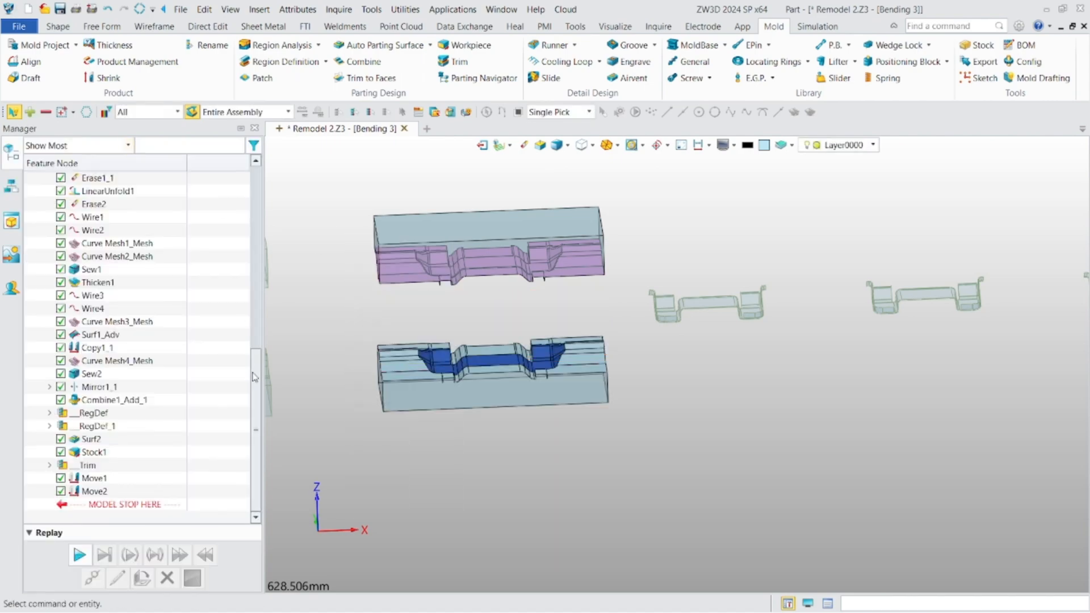
Unblank the Bending 3 bracket body and apply the Metal appearance to it.
drag(256, 377, 256, 193)
click(61, 203)
click(615, 26)
click(311, 61)
click(490, 312)
click(34, 146)
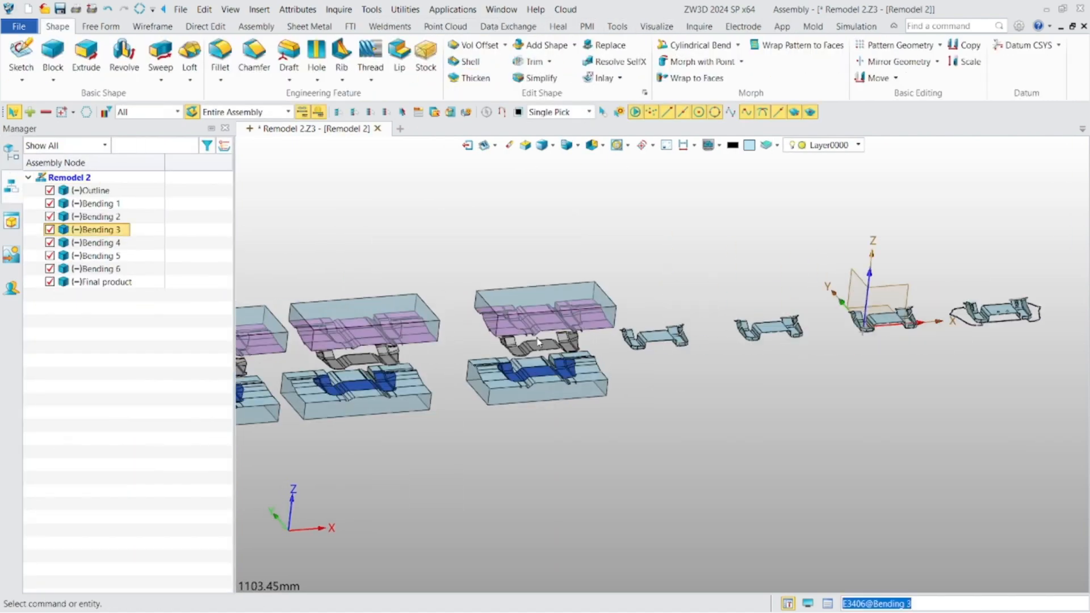
Preview the Bending 15, 30, 45, 60 and 75 parts and the Final product in the Progressive dies 2 file.
scroll(410, 417, up, 8)
scroll(410, 417, down, 5)
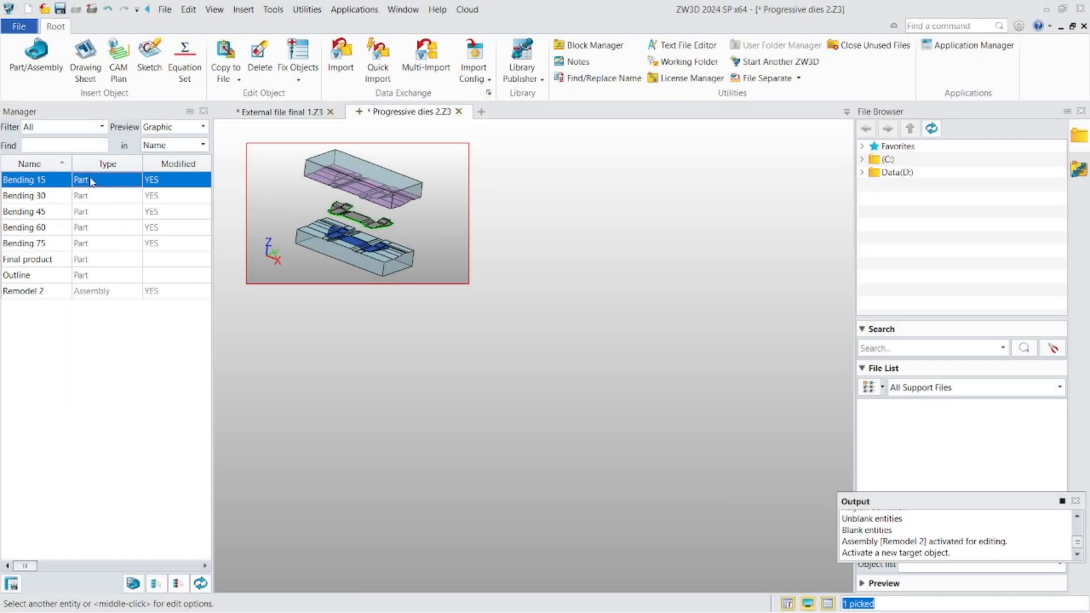
click(93, 198)
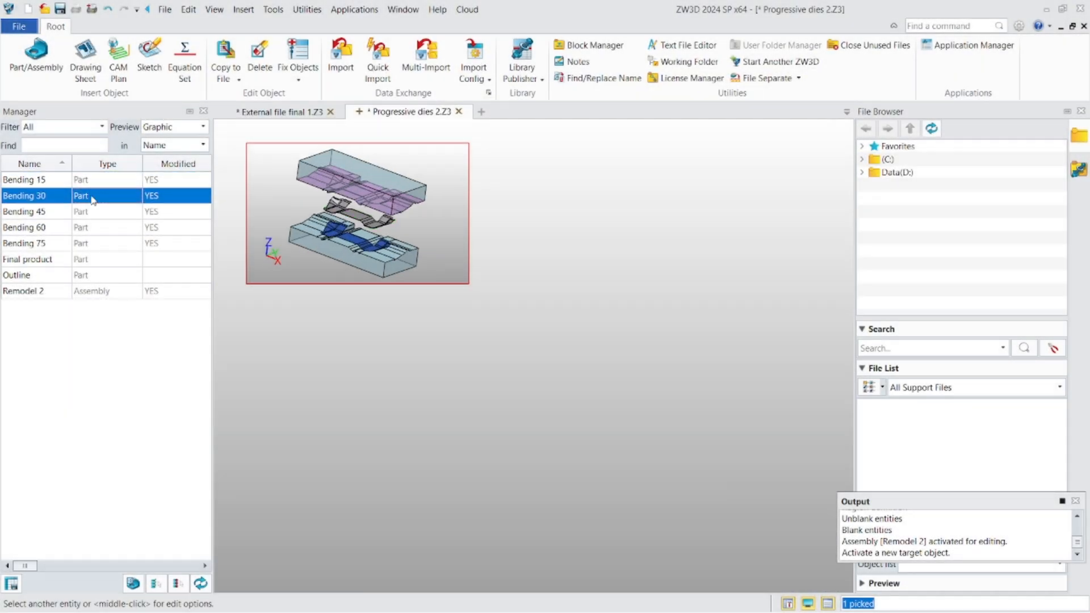
click(91, 210)
click(85, 227)
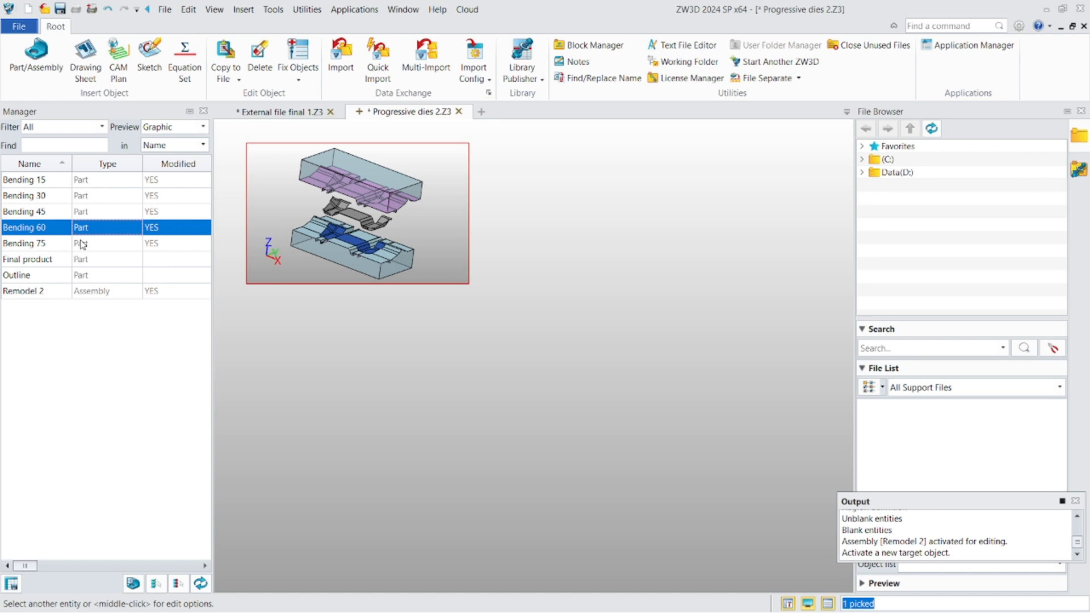
click(80, 180)
click(78, 244)
click(75, 260)
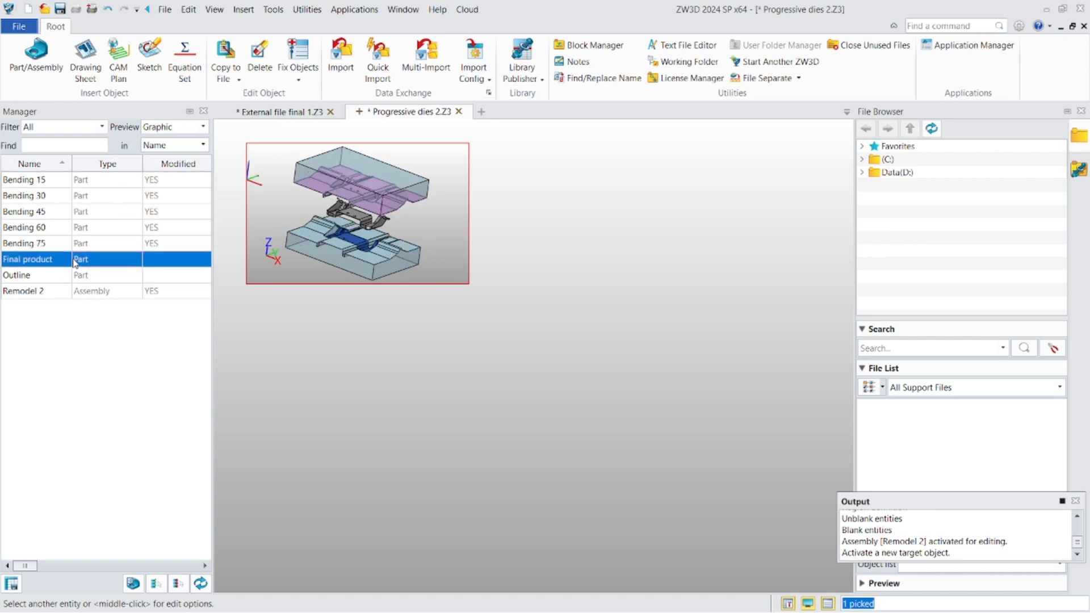
click(56, 183)
click(66, 196)
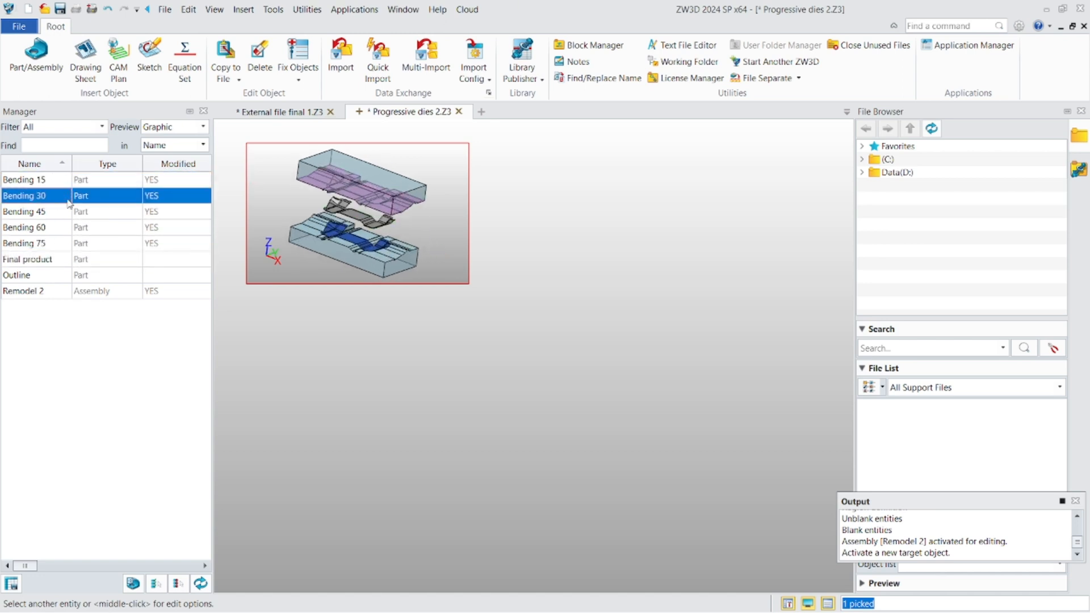
click(69, 211)
click(71, 228)
click(72, 244)
click(72, 259)
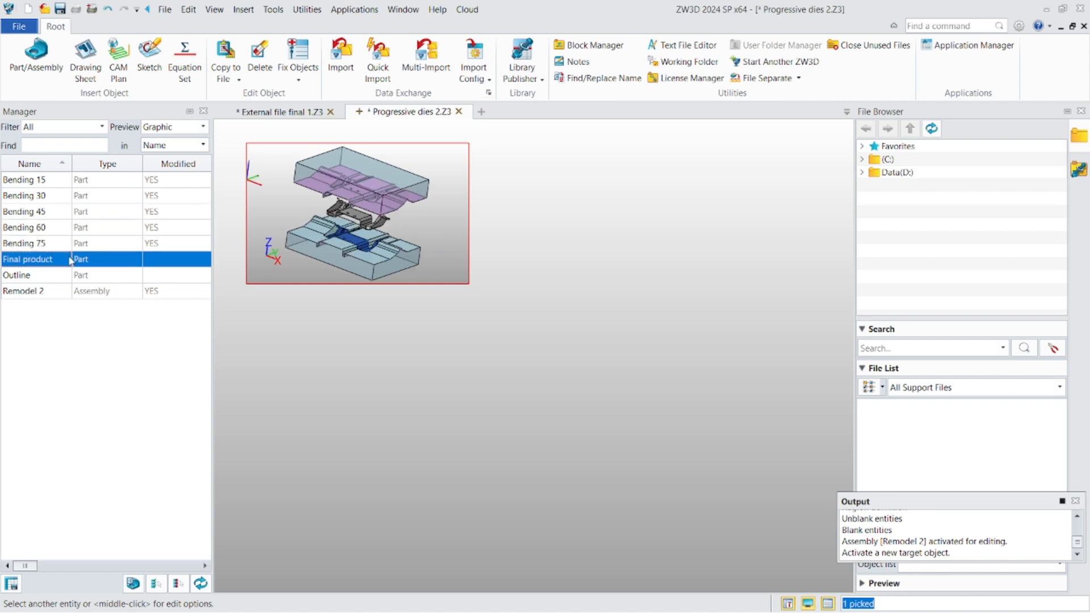
click(71, 244)
click(73, 228)
click(72, 213)
click(72, 200)
click(74, 245)
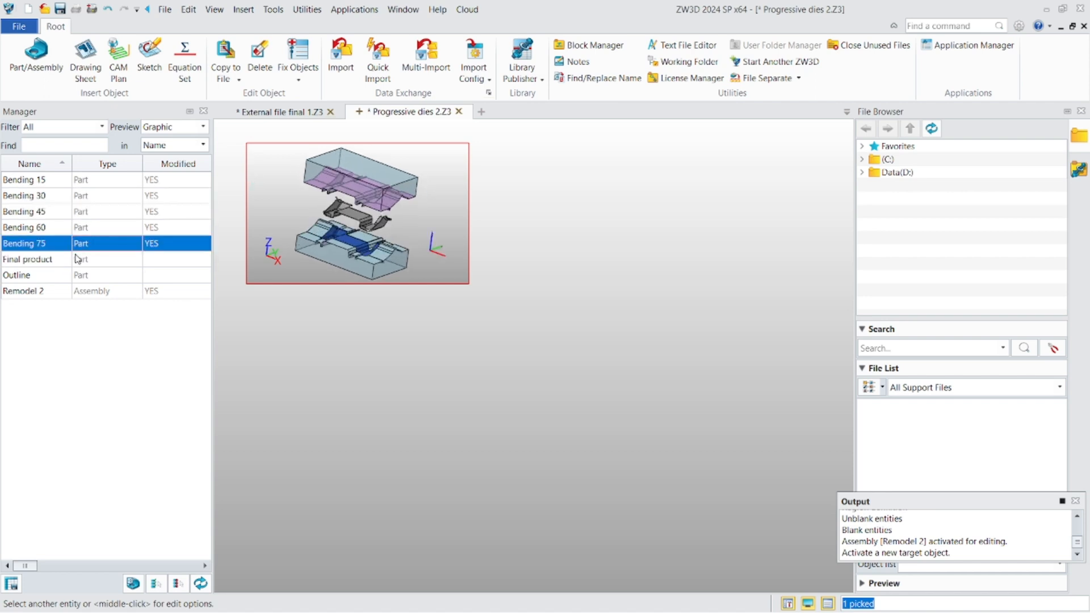
click(357, 385)
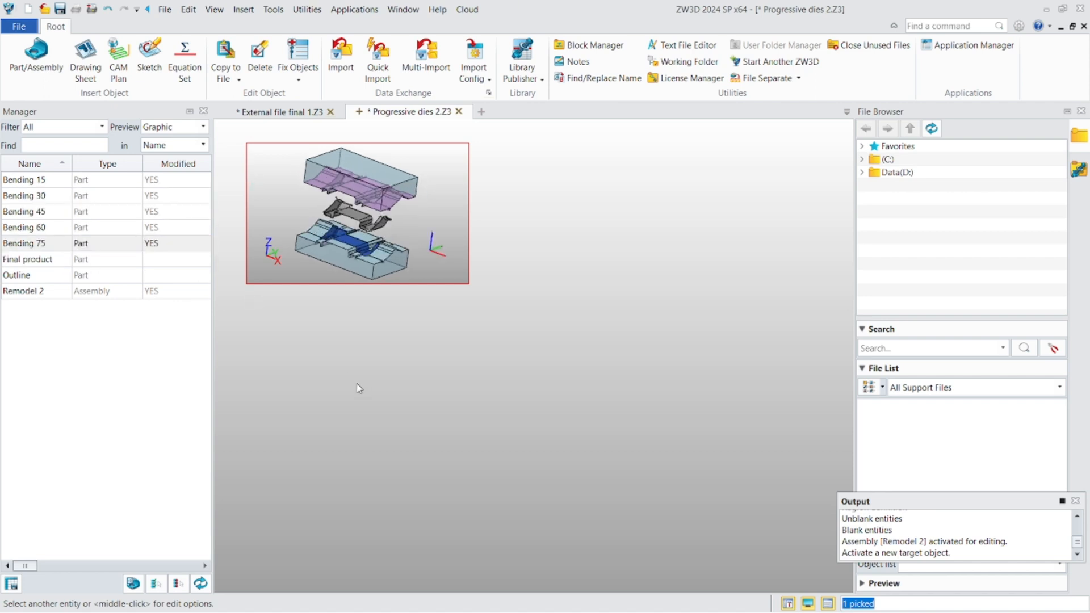
Create a blank part/assembly named Progressive and insert the Final product component at its origin.
click(42, 58)
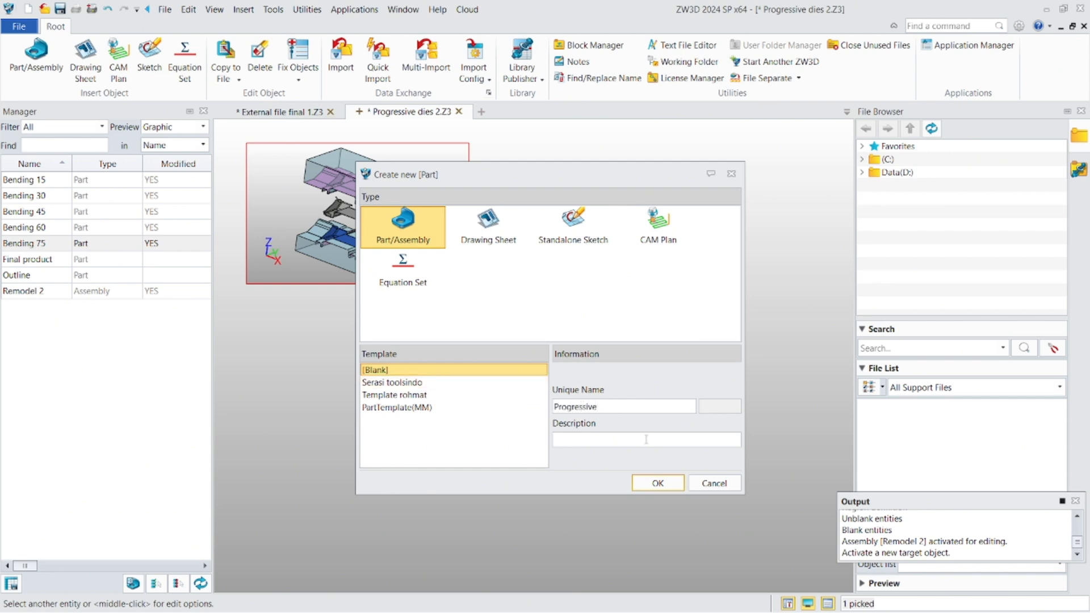
click(658, 483)
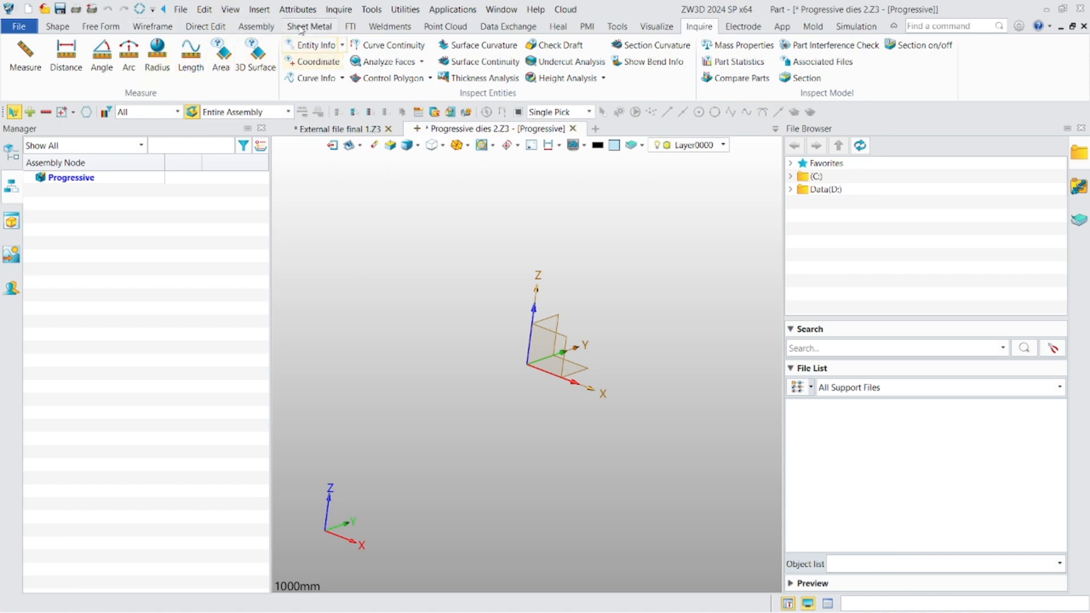
click(258, 27)
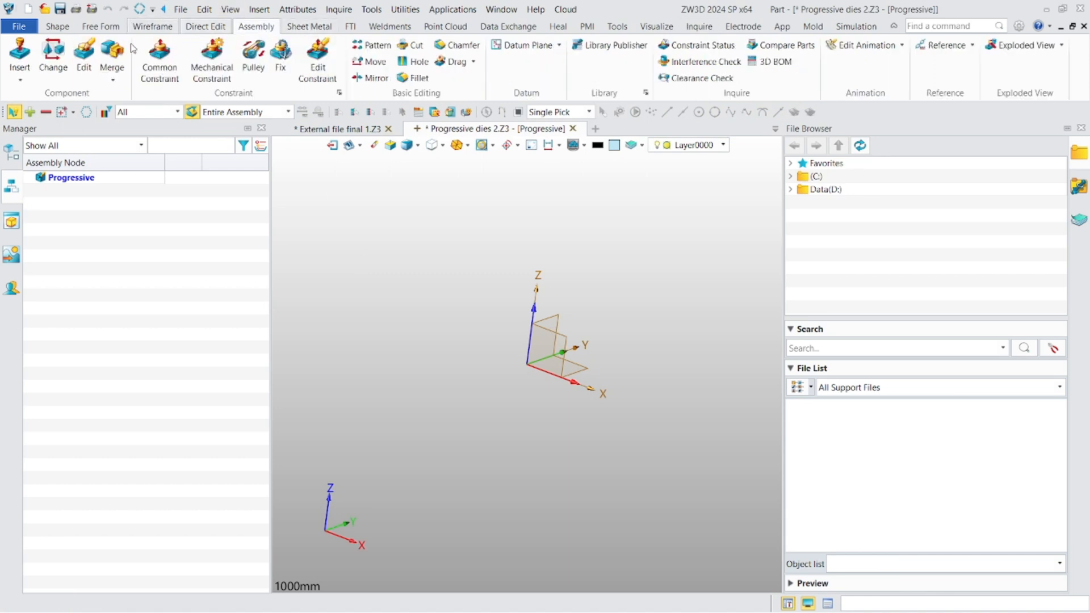
click(20, 52)
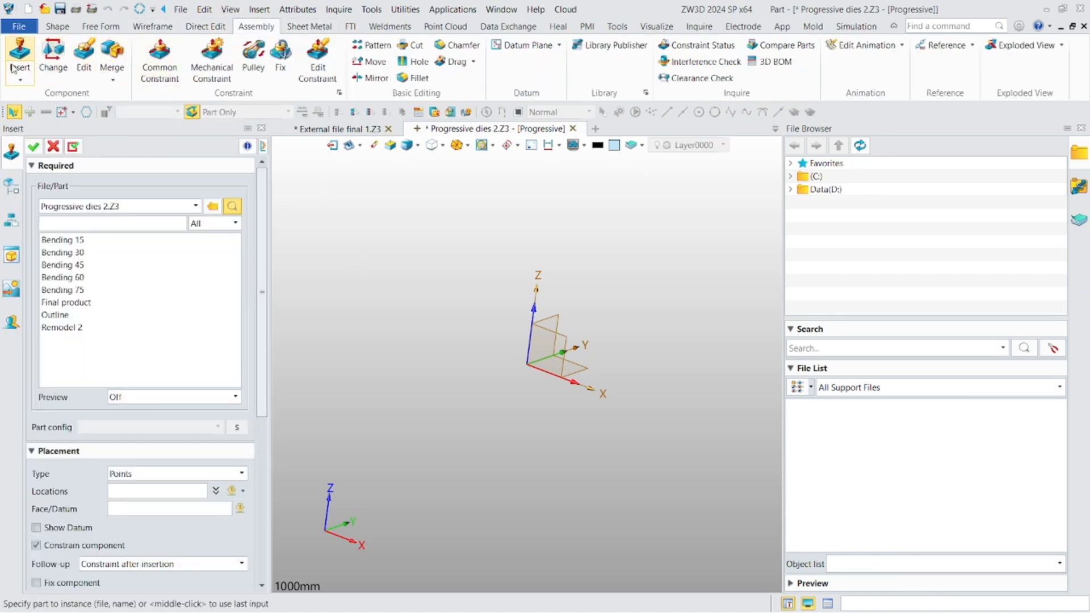
click(66, 302)
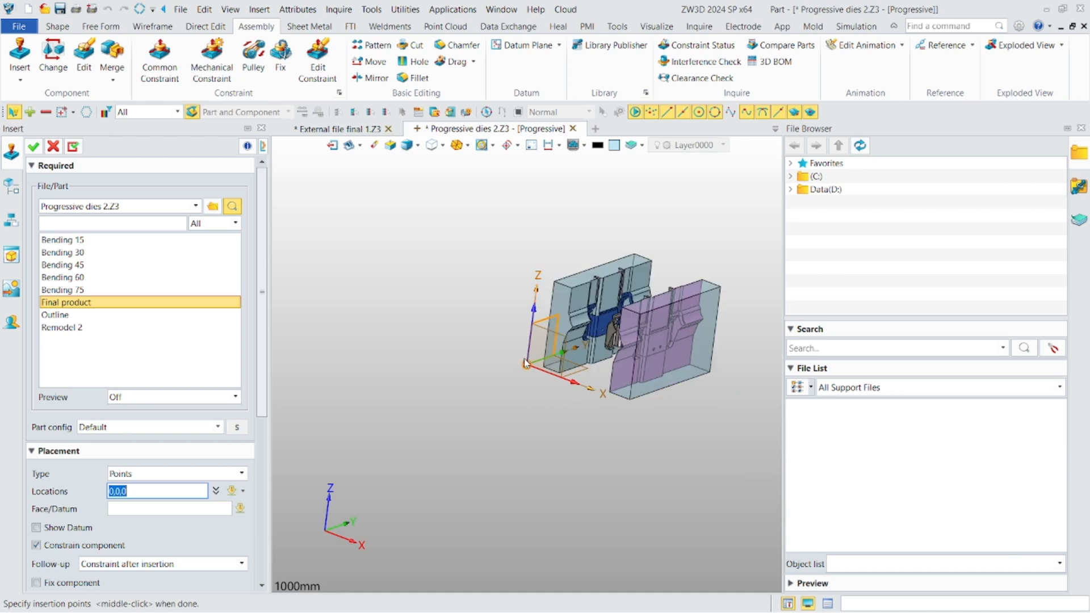
click(527, 364)
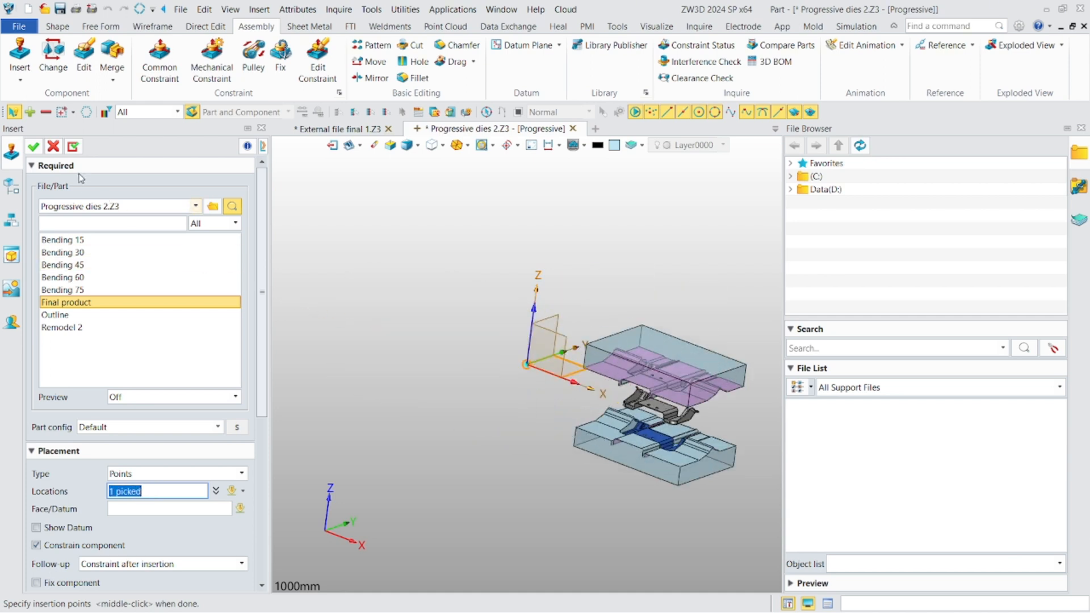
click(75, 149)
Insert the Bending 15, Bending 30, Bending 45, Bending 60 and Bending 75 components at separate free positions around the Final product.
click(77, 241)
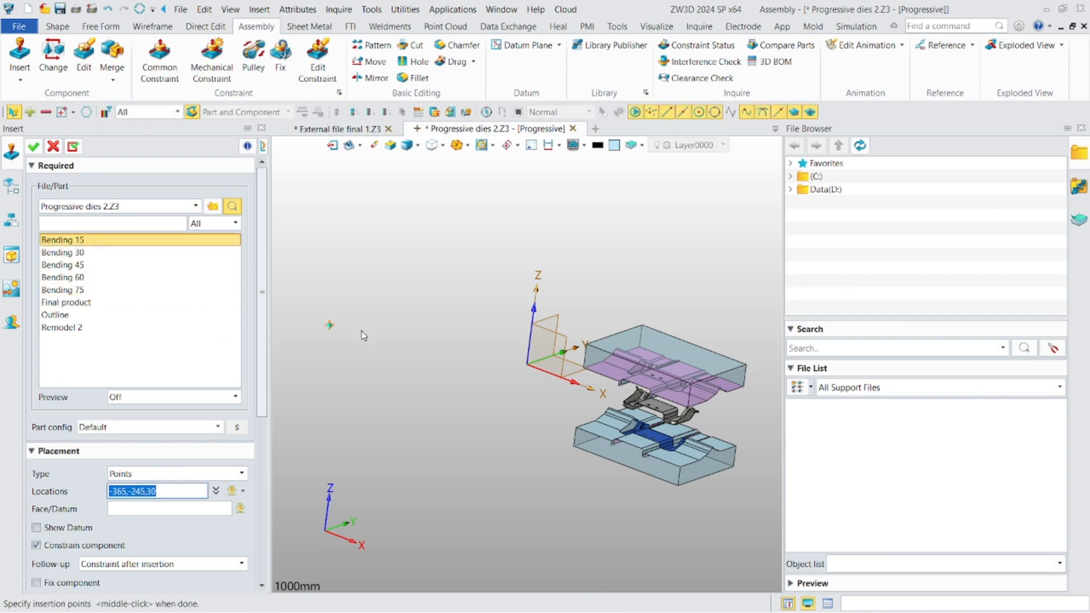
scroll(590, 312, down, 5)
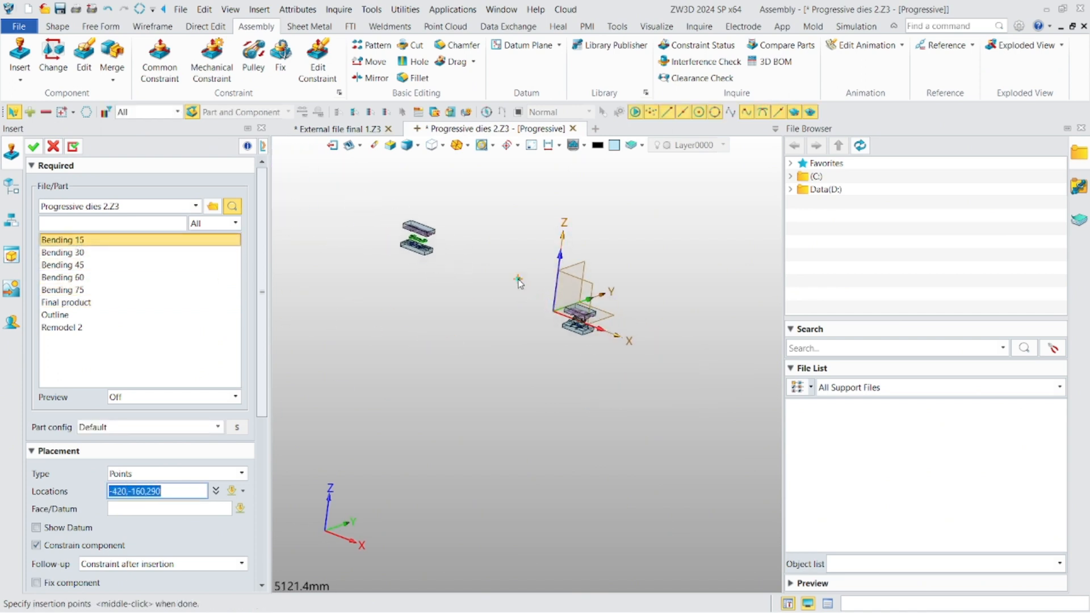
scroll(542, 309, up, 1)
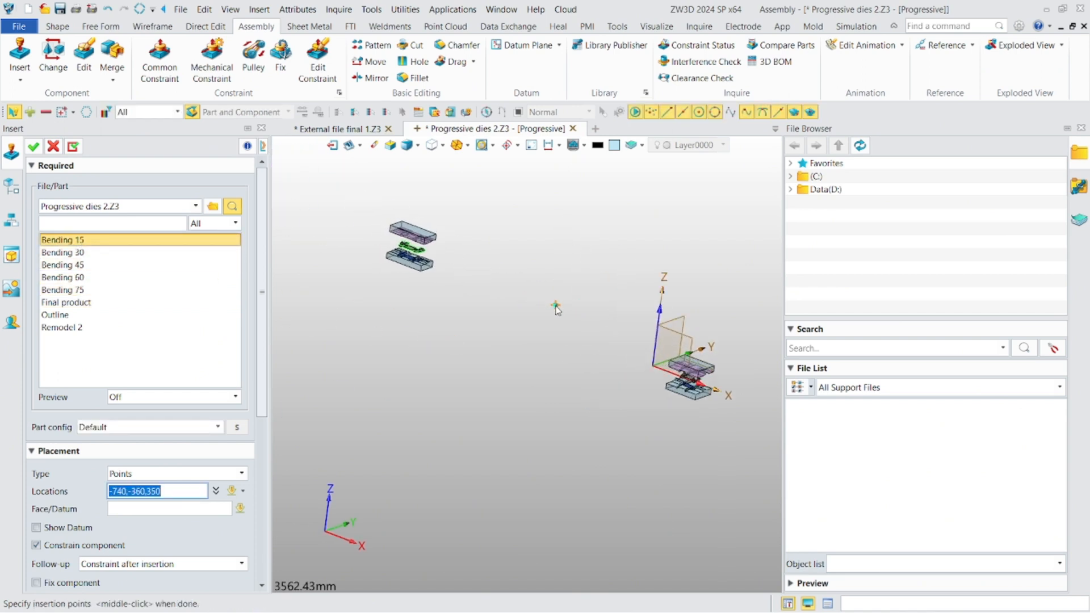
click(612, 334)
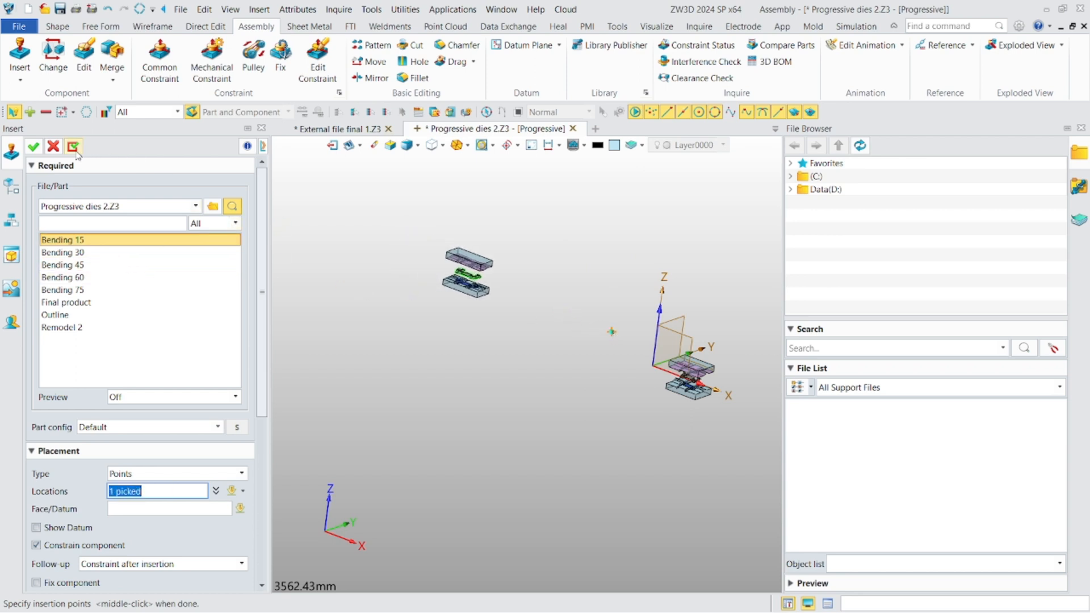
click(80, 253)
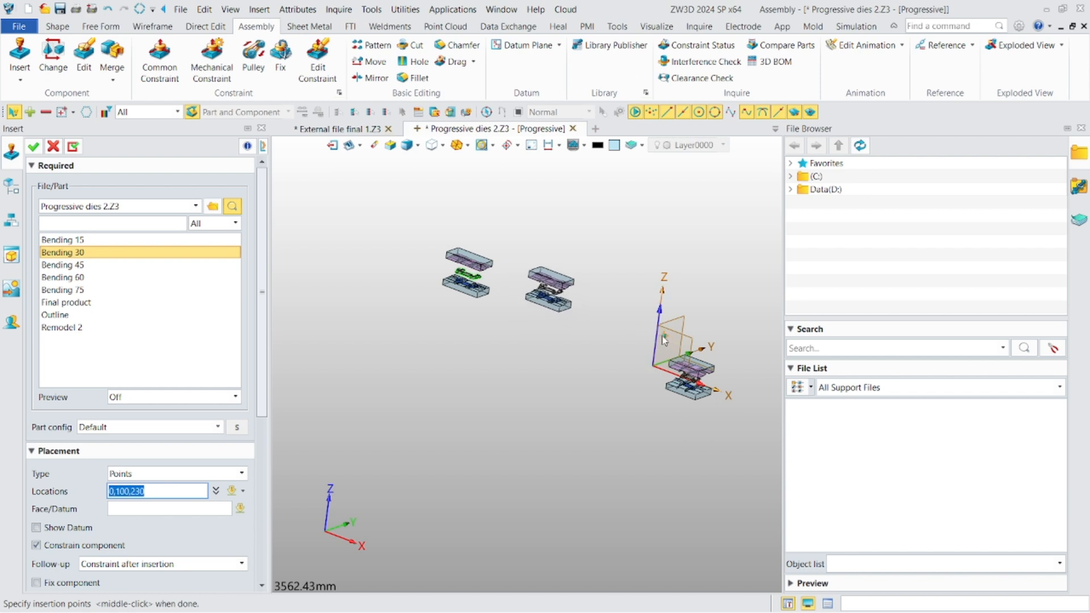
click(72, 147)
click(62, 264)
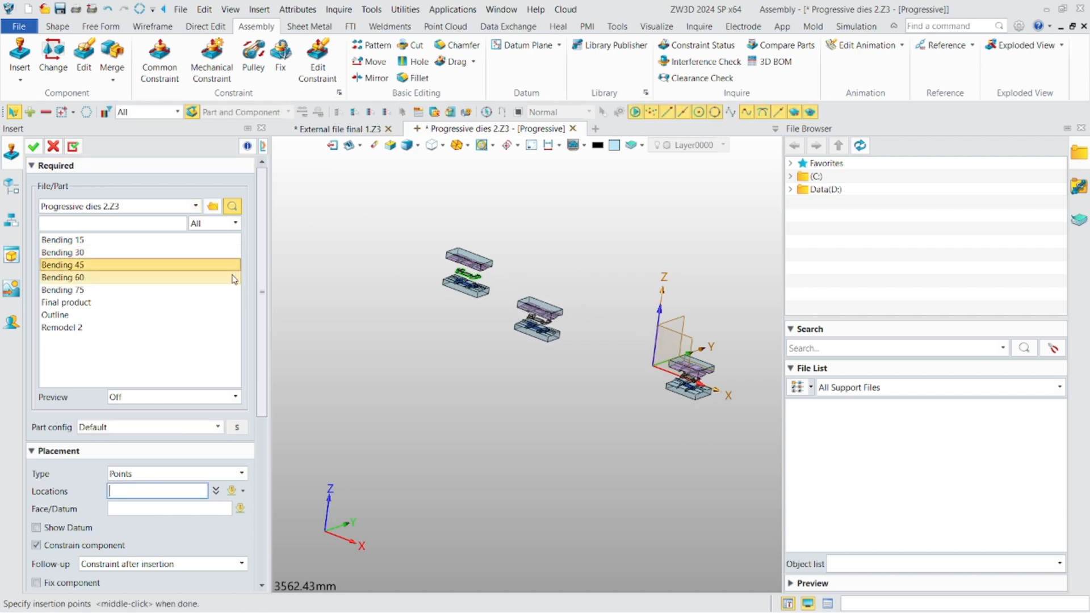
click(72, 147)
click(63, 277)
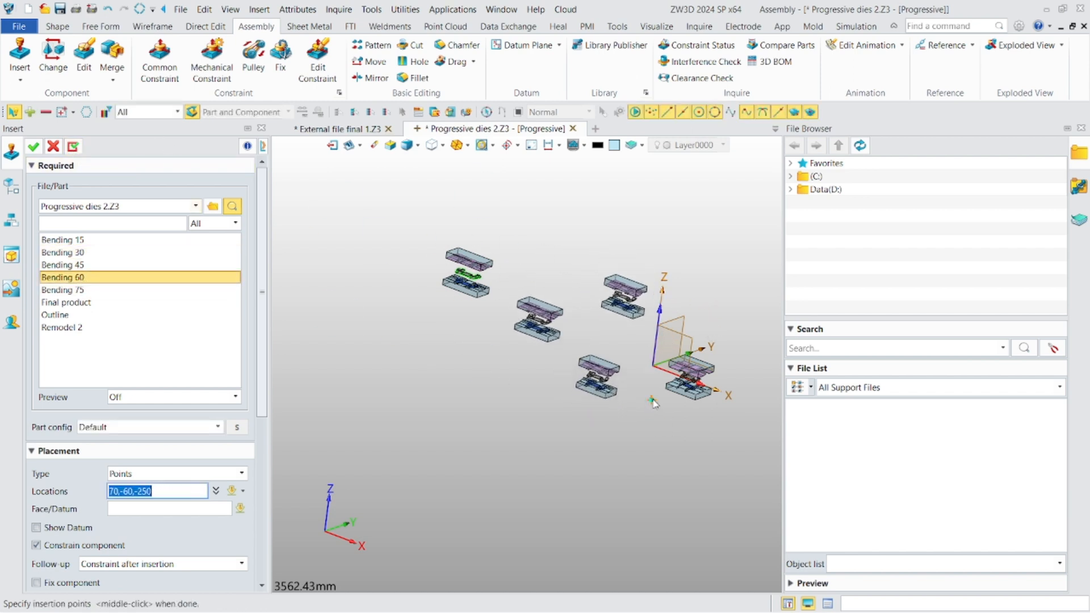
click(73, 147)
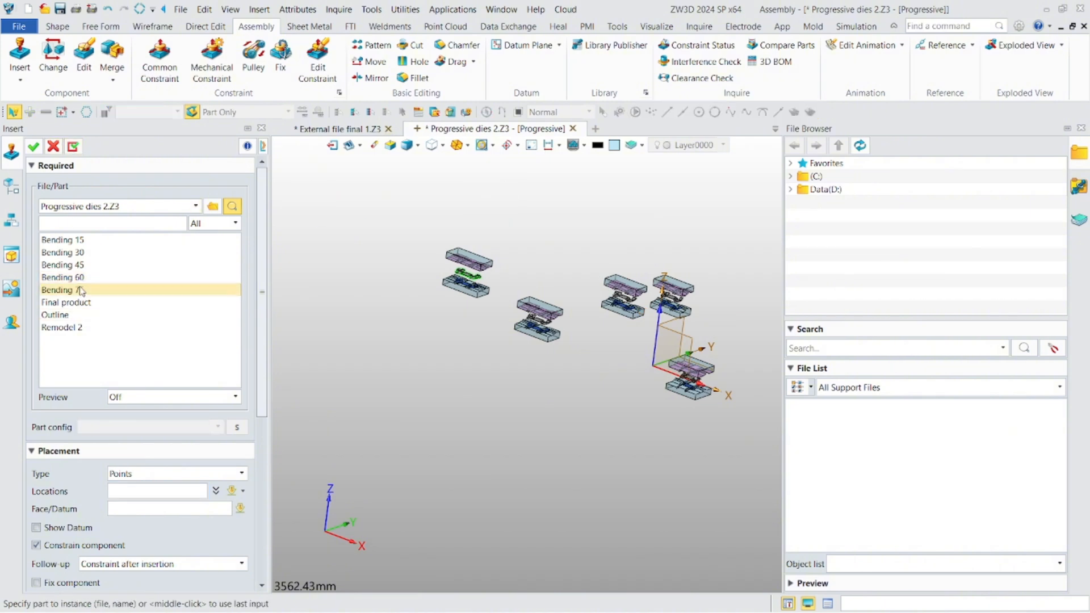
click(62, 289)
click(33, 147)
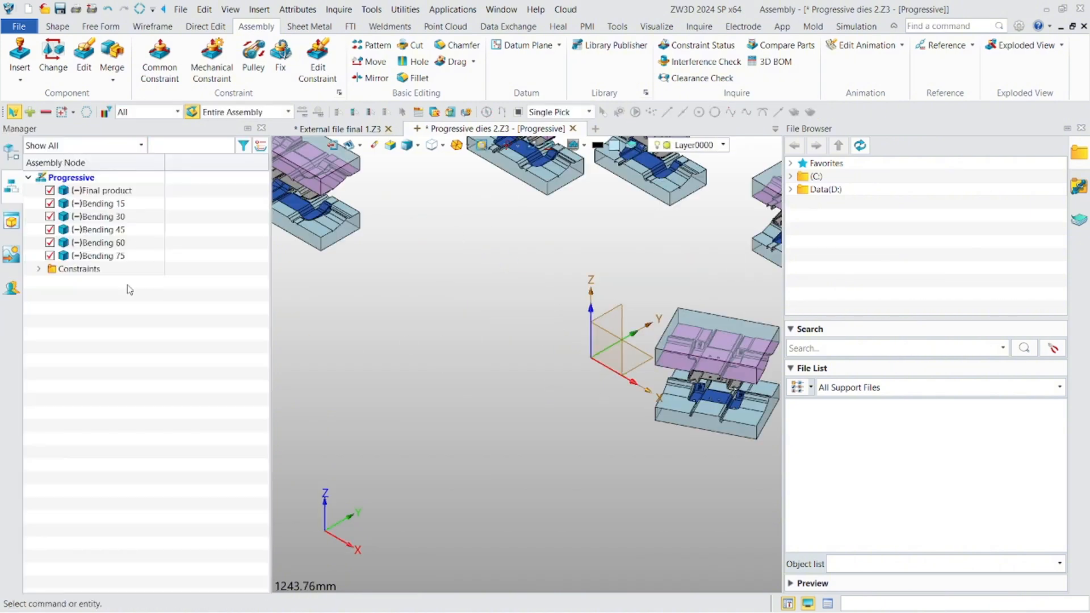
Delete the two coincident constraints and the parallel constraint from the Progressive assembly.
click(39, 269)
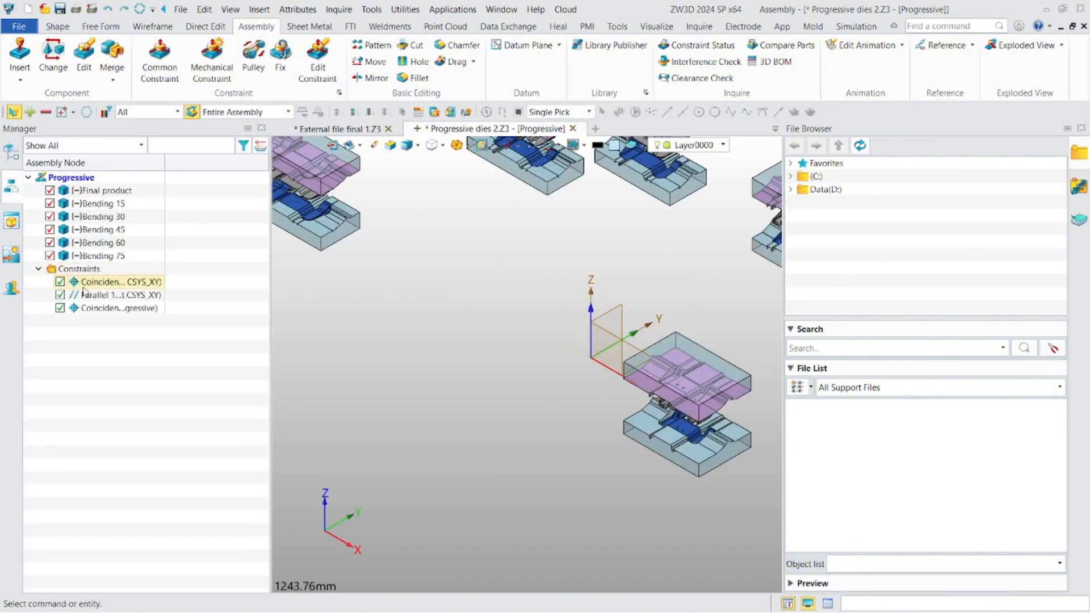
click(94, 284)
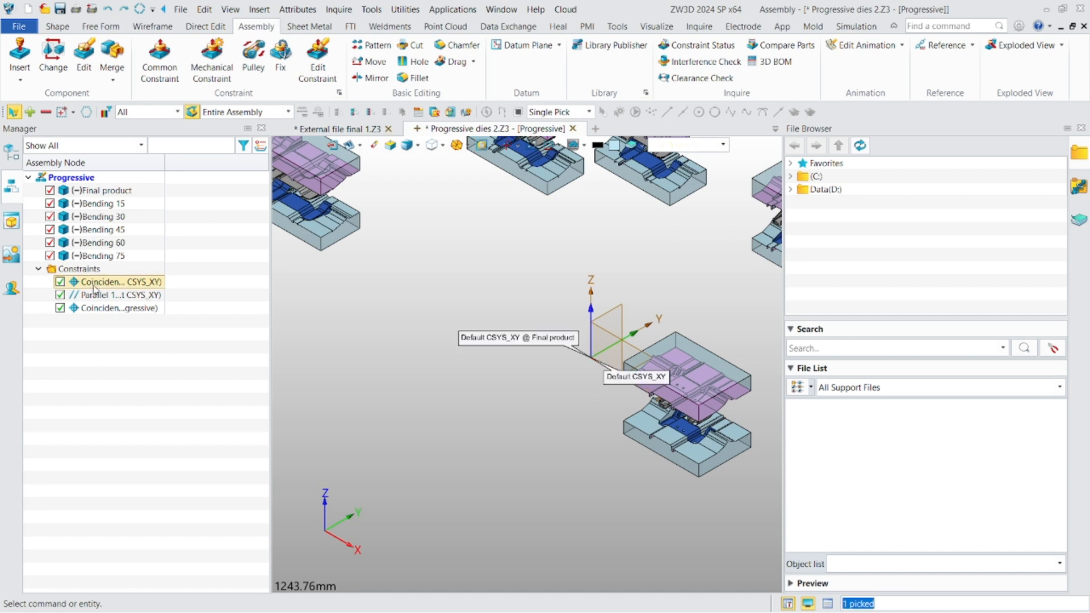
shift+click(101, 313)
key(Delete)
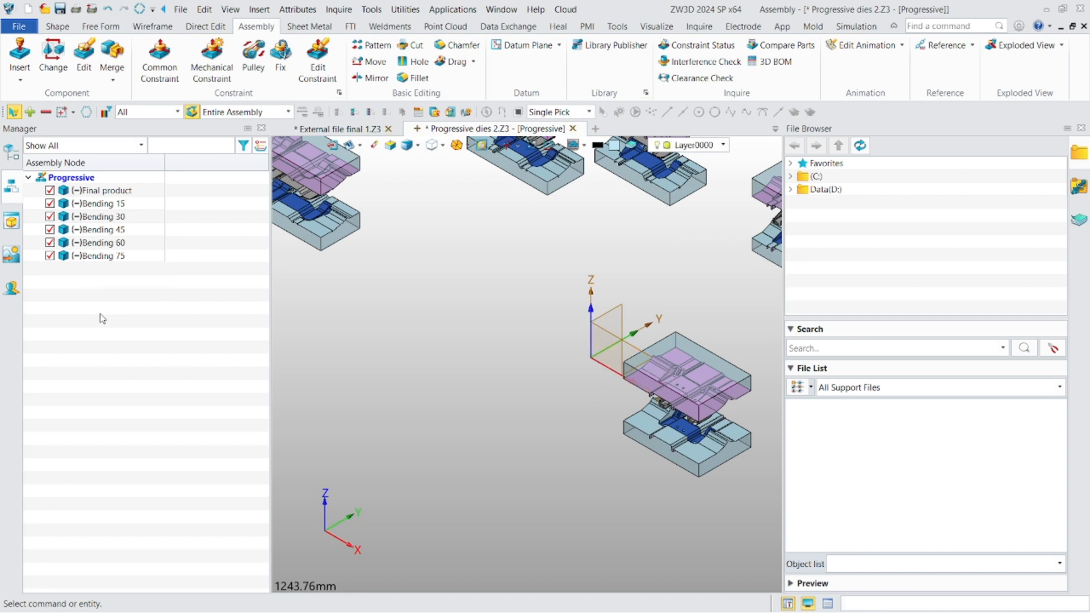
Constrain the underside of the Final product's core block coincident with the default XY plane, facing opposite.
drag(643, 394, 616, 339)
click(159, 62)
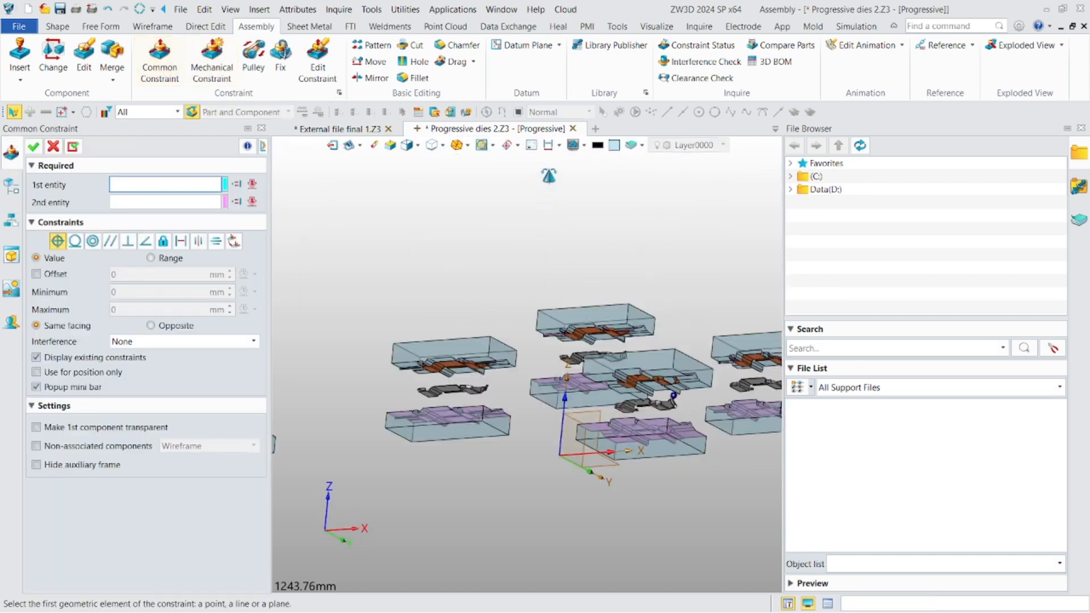
scroll(629, 465, up, 6)
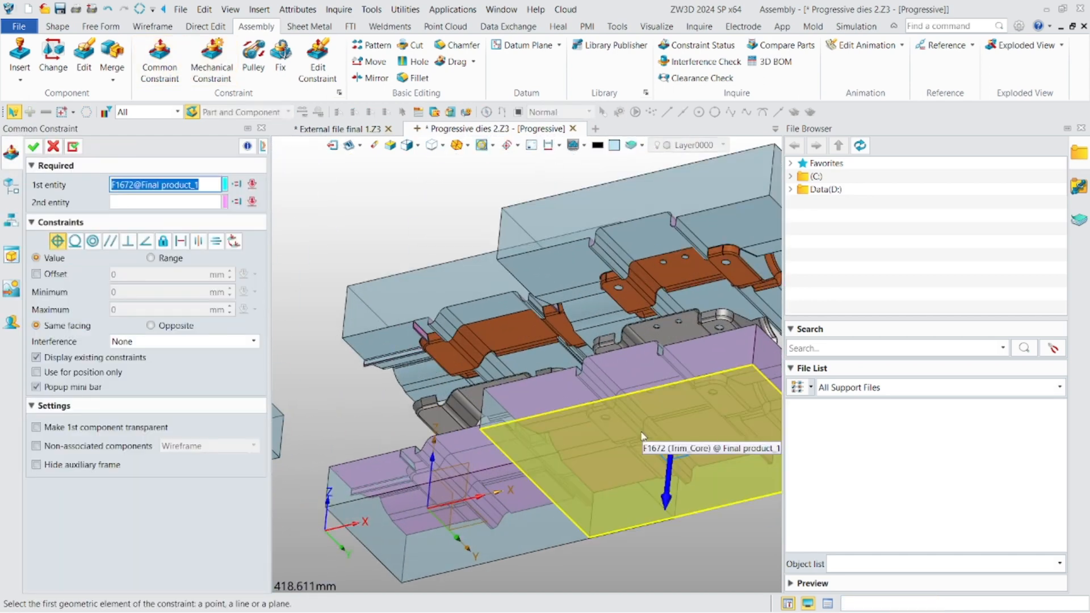
click(643, 437)
mouse_move(453, 486)
right_down()
mouse_move(456, 504)
mouse_move(460, 471)
right_up()
scroll(460, 462, up, 2)
middle_drag(459, 462, 458, 244)
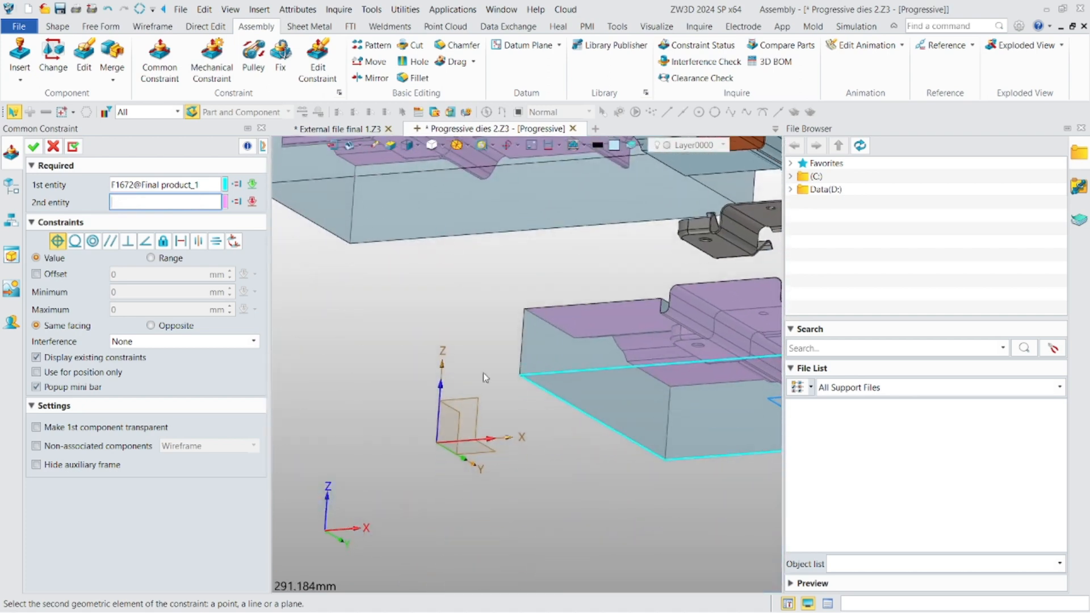
click(489, 455)
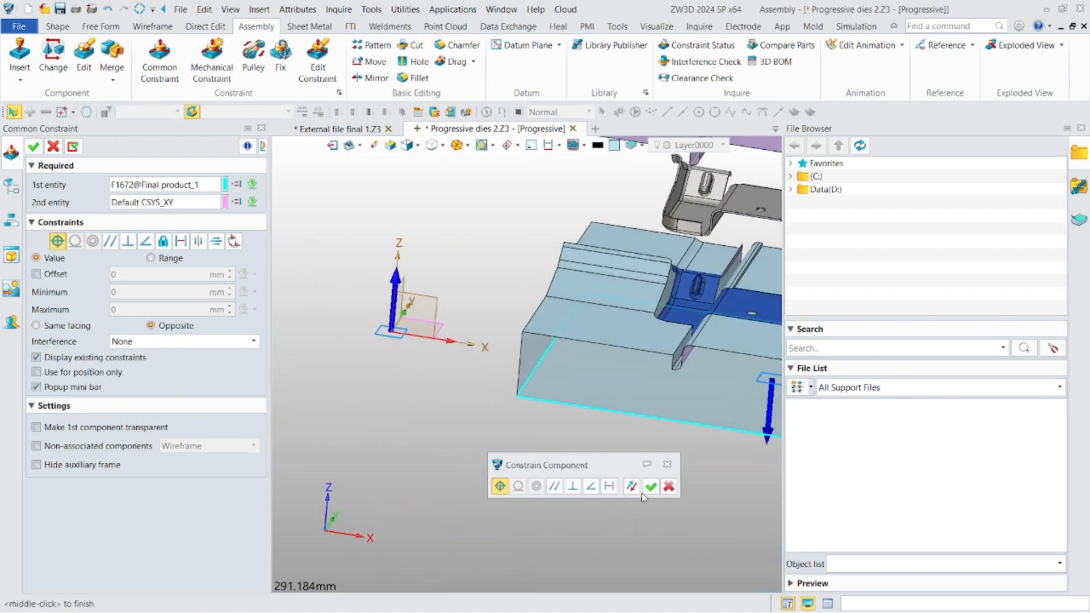
click(647, 490)
Constrain the +X end face of the Bending 75 cavity block coincident with the Final product cavity block's -X end face, facing opposite.
scroll(512, 433, down, 8)
middle_drag(512, 434, 515, 491)
right_drag(515, 490, 498, 439)
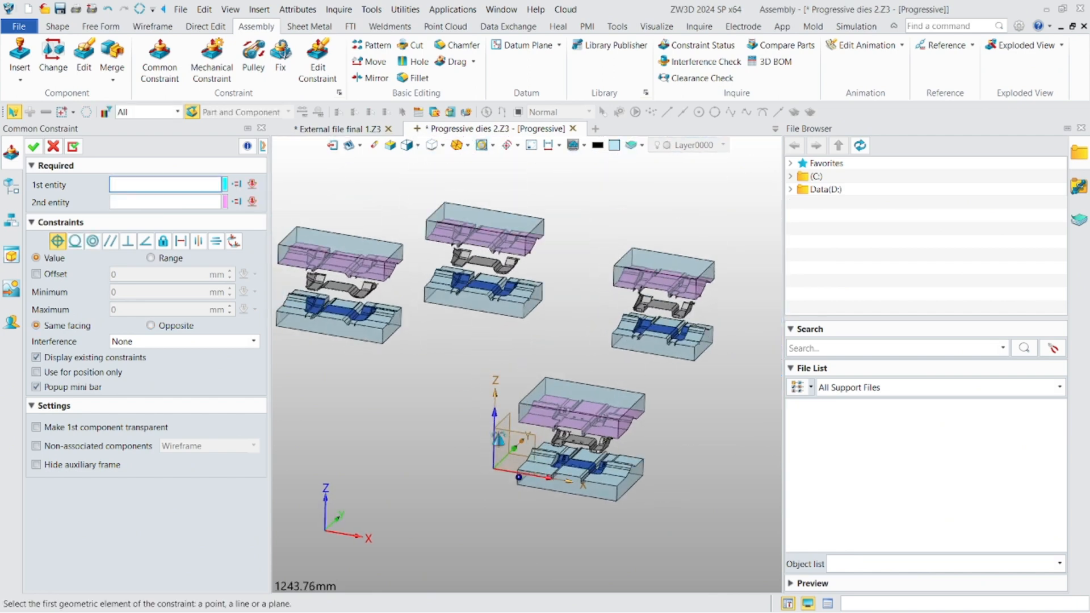
click(702, 294)
scroll(703, 294, up, 3)
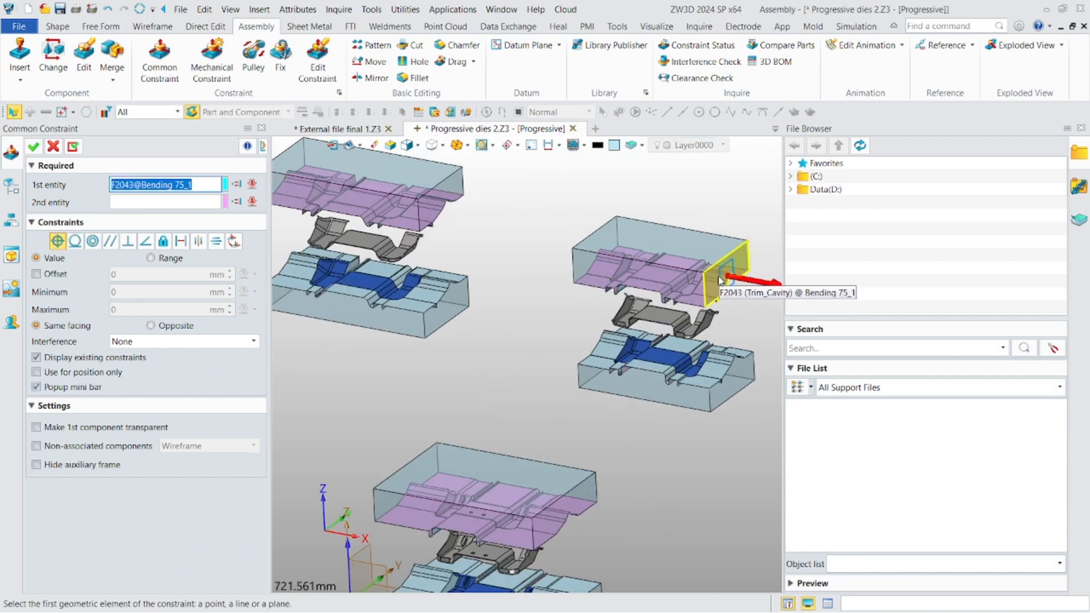
scroll(720, 280, down, 3)
right_drag(719, 280, 421, 453)
scroll(422, 453, up, 3)
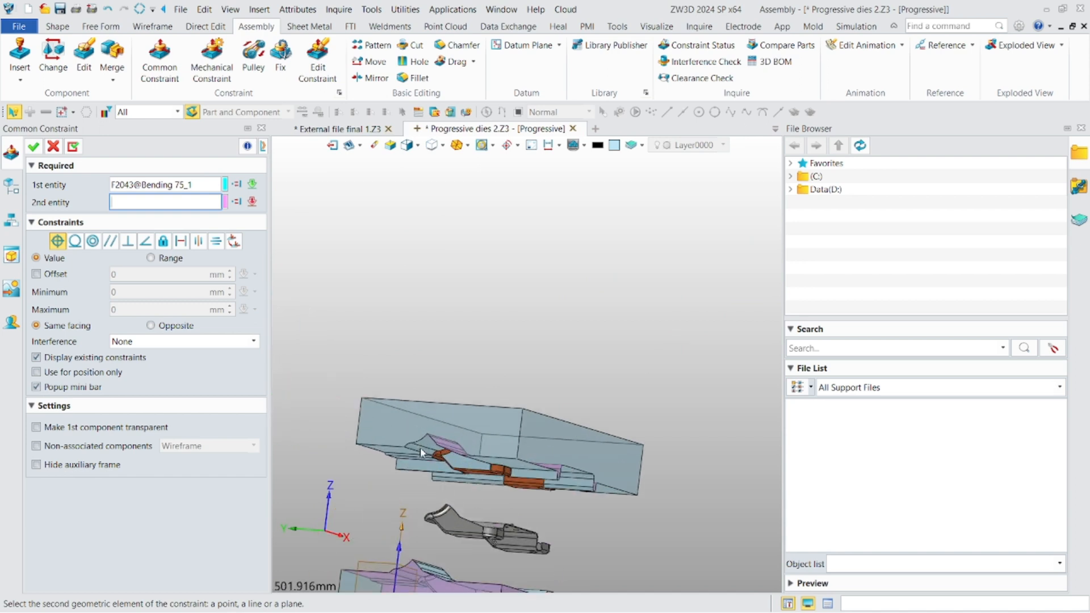
click(433, 426)
scroll(443, 394, down, 5)
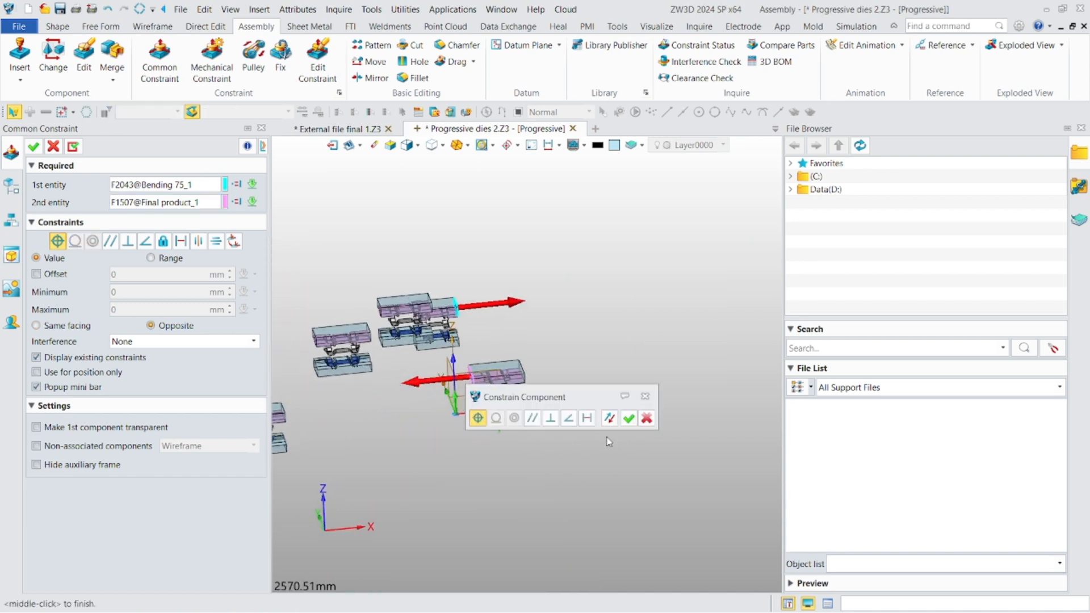
click(628, 418)
scroll(466, 382, up, 4)
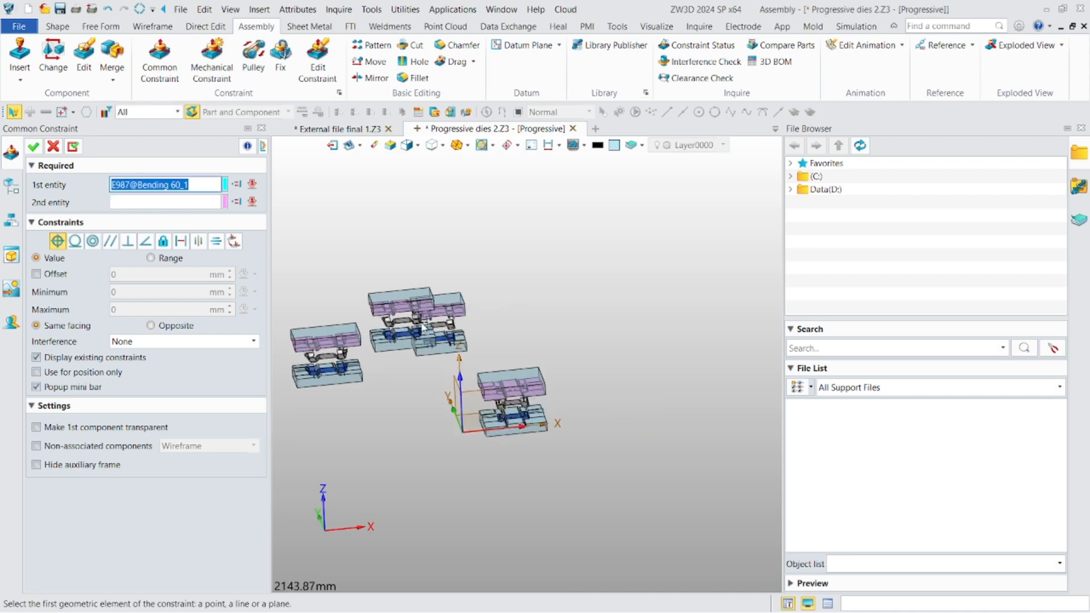
click(467, 382)
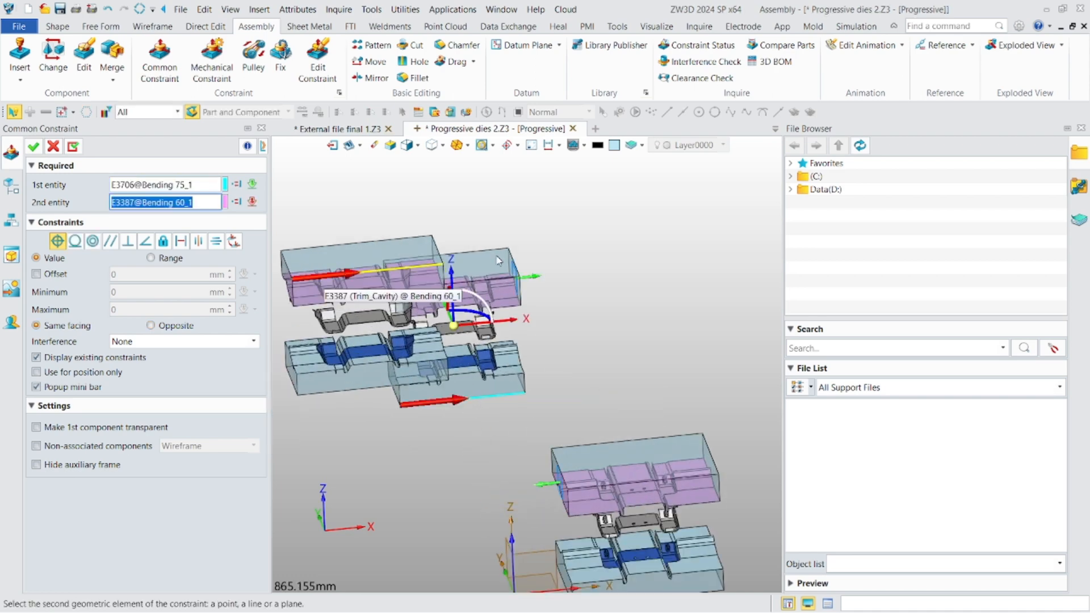
right_click(523, 256)
right_click(253, 190)
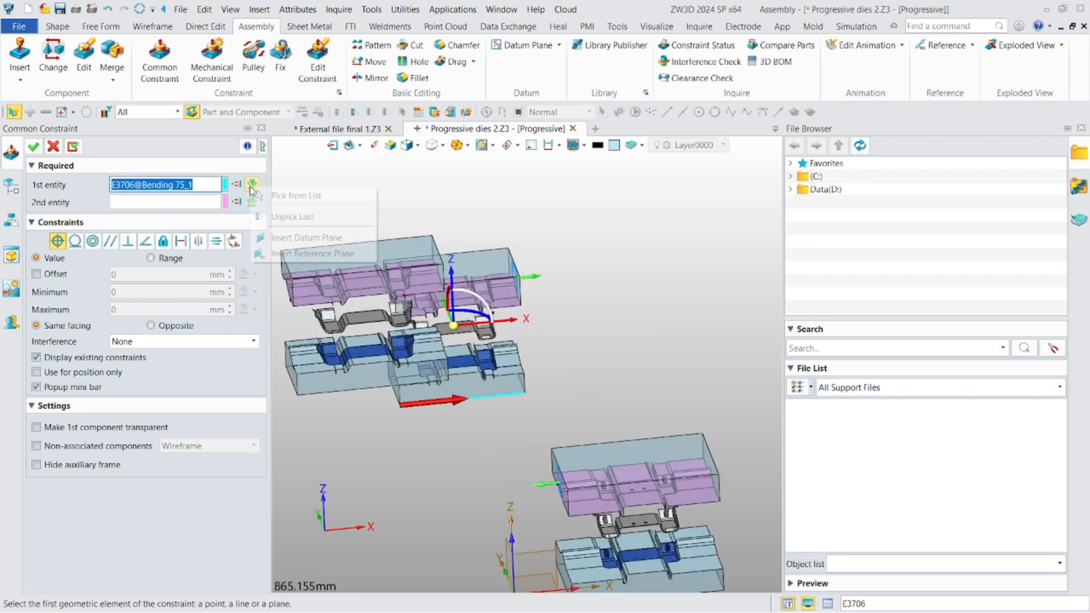
click(272, 217)
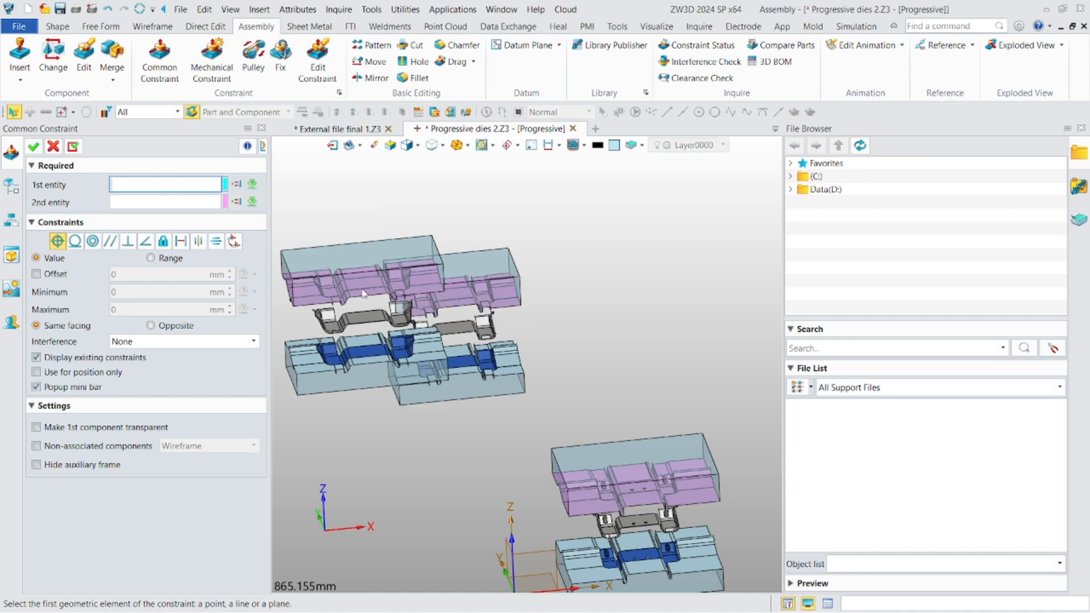
Constrain the -Y side face of the Bending 75 core block coincident with the Final product core block's -Y side face, same facing.
click(467, 397)
right_drag(494, 442, 441, 260)
click(582, 423)
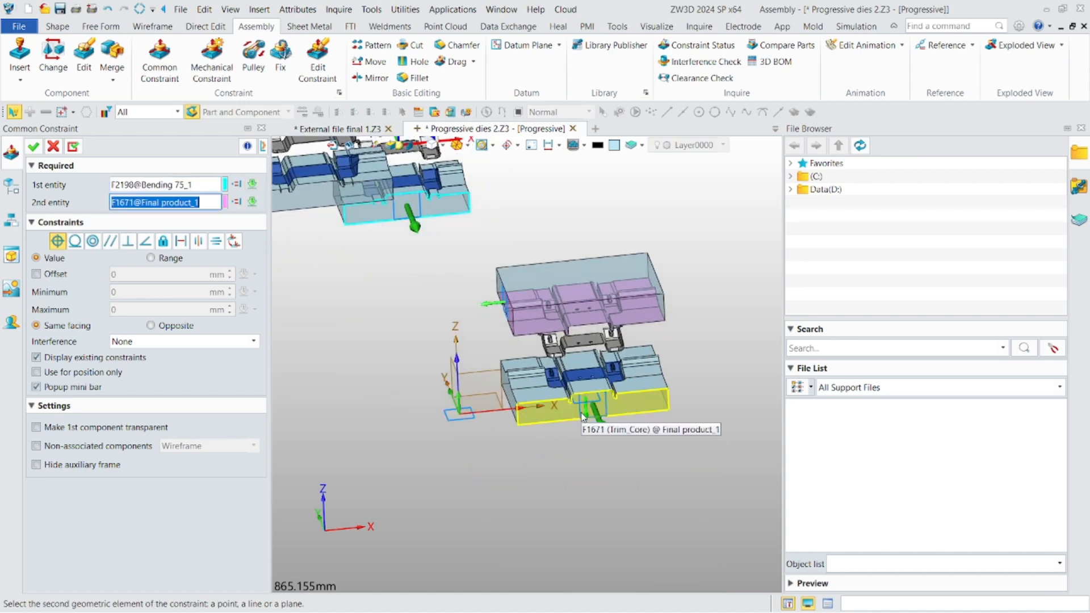
middle_drag(581, 412, 294, 245)
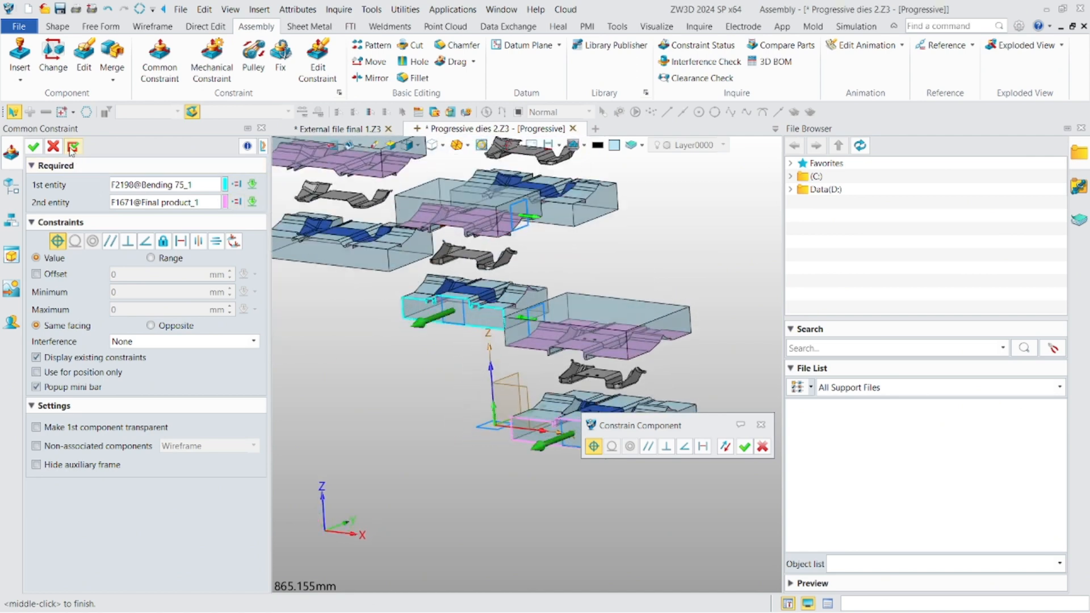
middle_click(397, 195)
Constrain the top face of the Bending 75 cavity block coincident with the Final product cavity block's top face, same facing.
scroll(478, 196, up, 5)
click(479, 196)
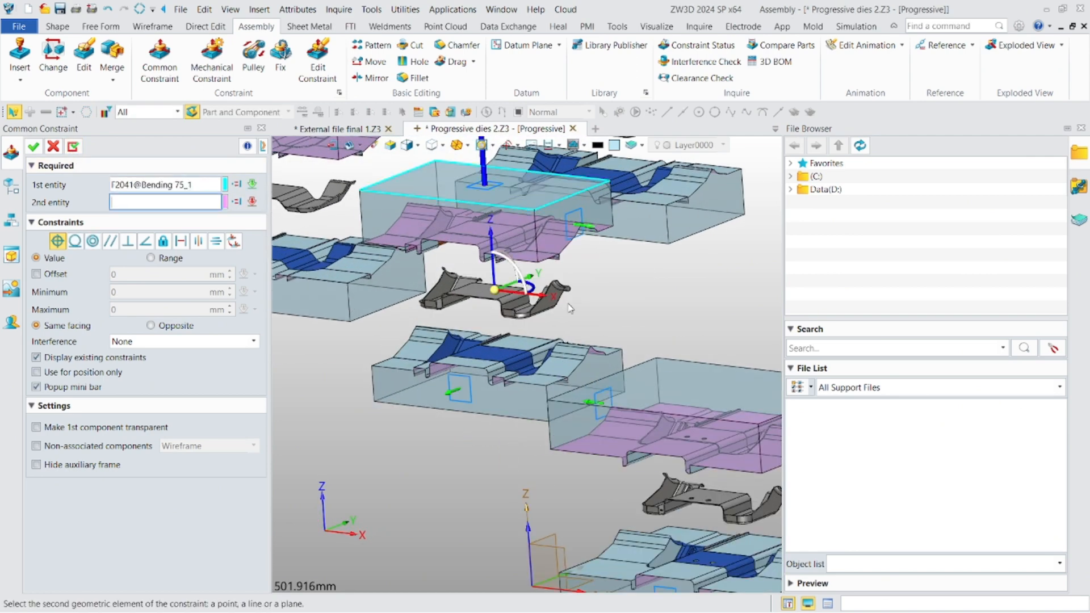
click(619, 395)
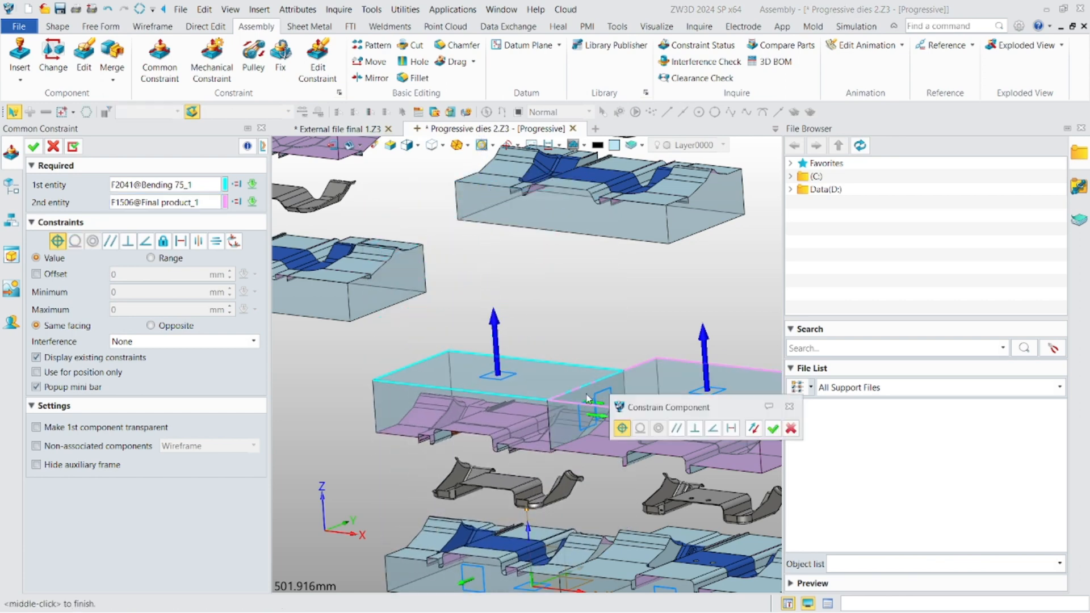
middle_click(77, 161)
Constrain the -X end face of the Bending 75 cavity block coincident with the Bending 60 cavity block's +X end face, facing opposite.
scroll(531, 398, down, 4)
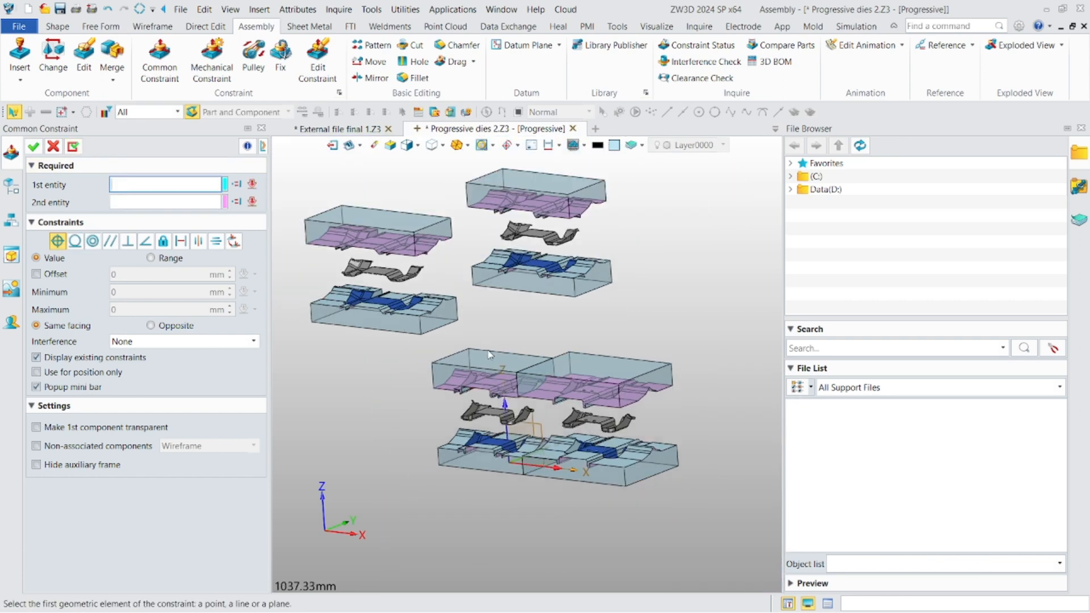
scroll(511, 411, up, 3)
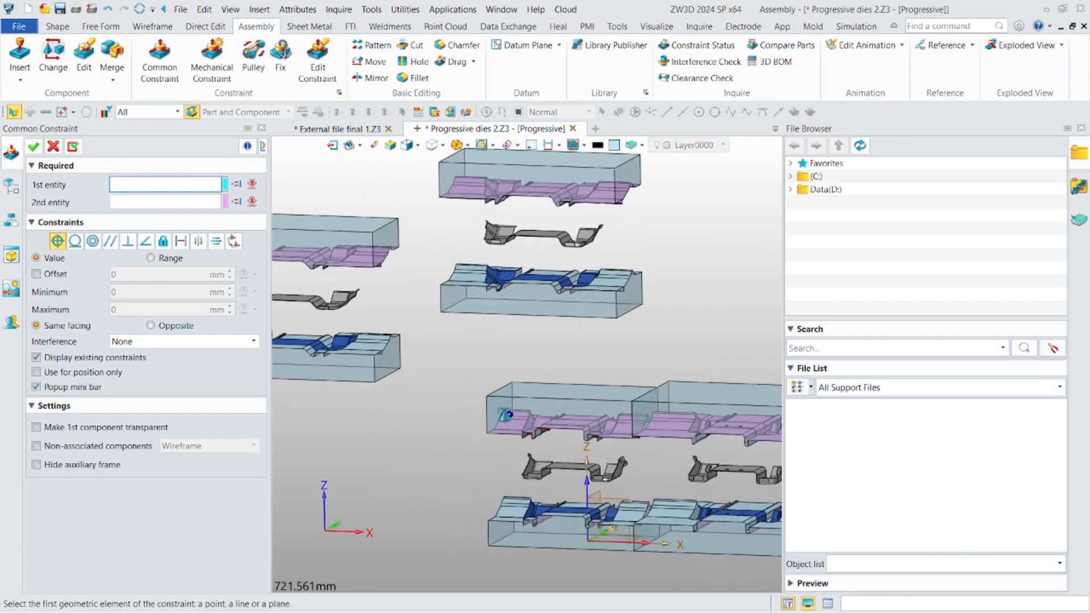
click(476, 425)
middle_drag(475, 421, 600, 399)
right_drag(597, 400, 594, 415)
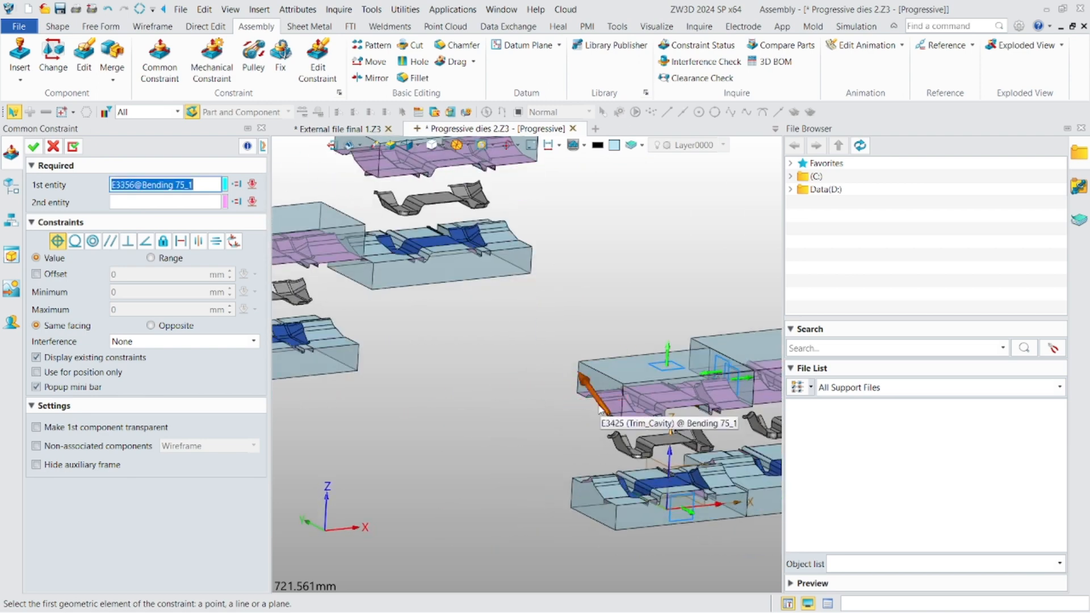
click(594, 398)
scroll(572, 378, down, 1)
scroll(499, 363, up, 5)
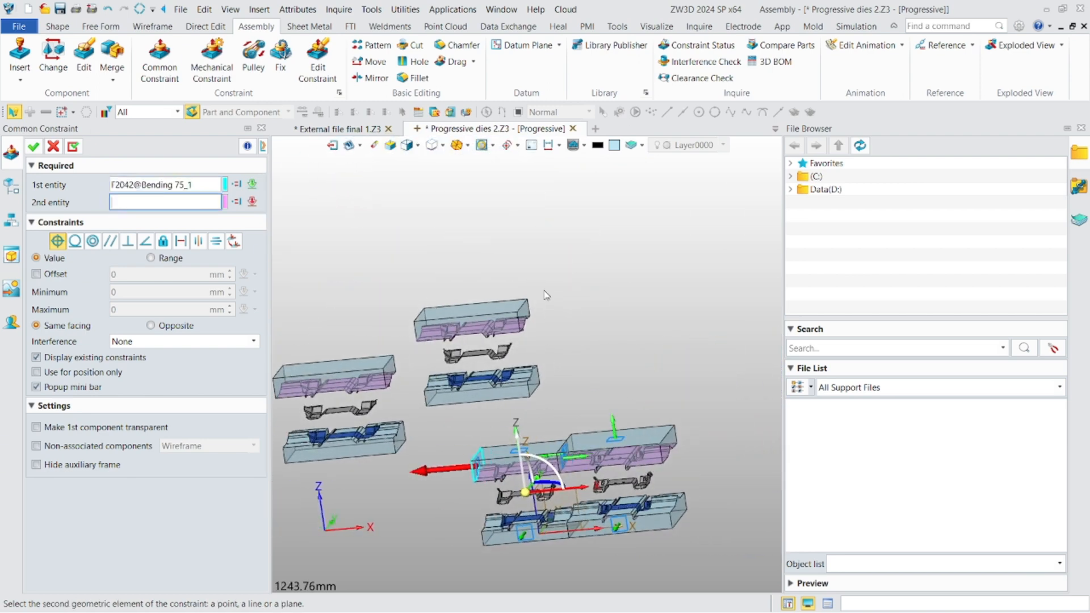
click(494, 360)
scroll(493, 359, down, 6)
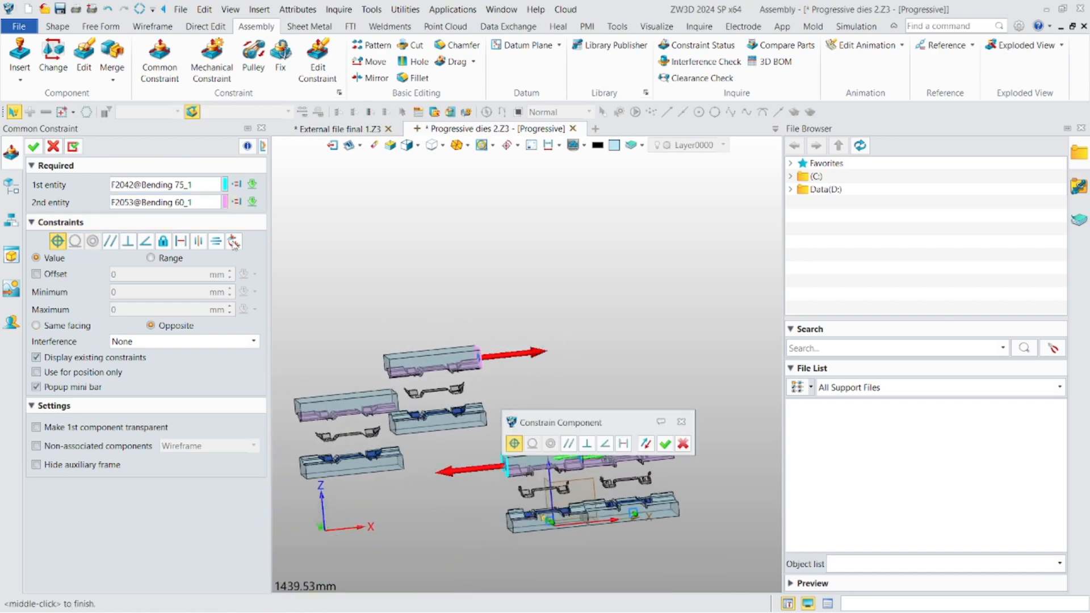
click(665, 447)
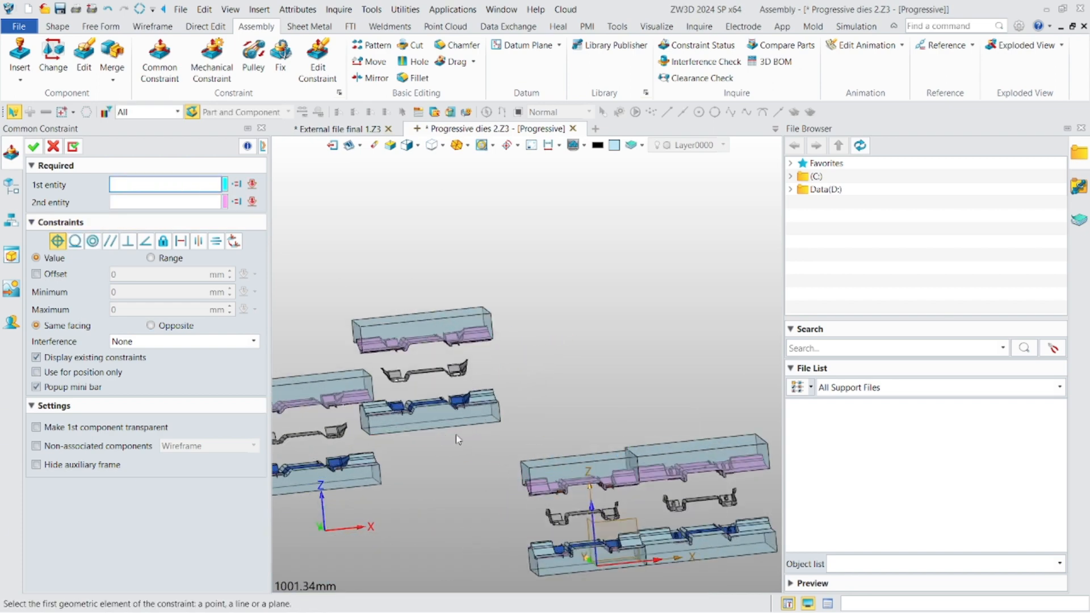
Constrain the -Y side face of the Bending 60 cavity block coincident with the Bending 75 core block's -Y side face, same facing.
scroll(422, 340, up, 4)
scroll(422, 341, up, 1)
click(424, 332)
scroll(459, 326, down, 1)
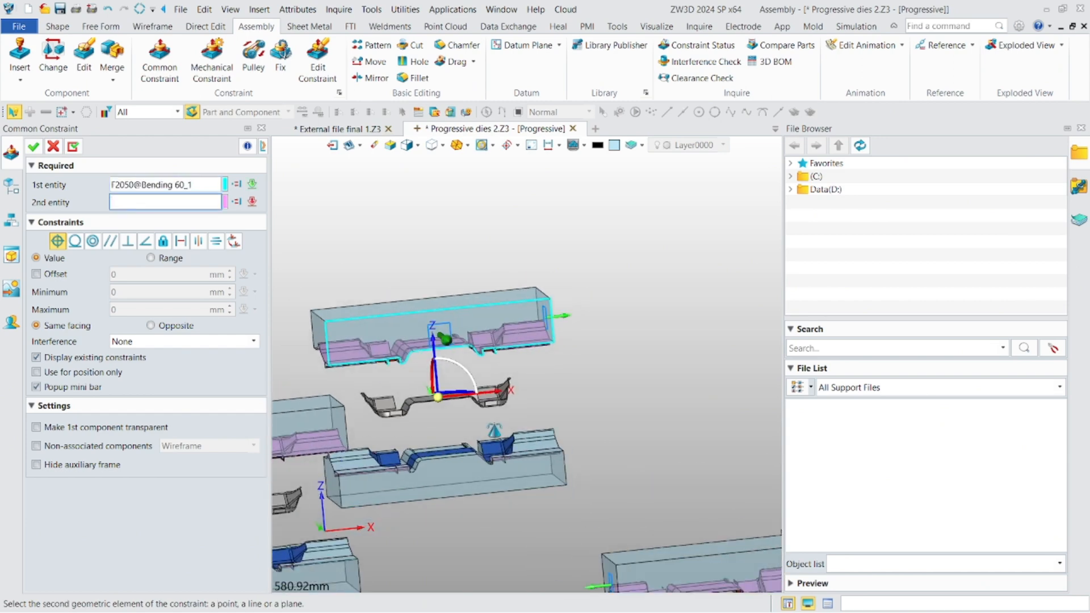
scroll(624, 559, up, 1)
middle_drag(647, 568, 568, 300)
click(668, 464)
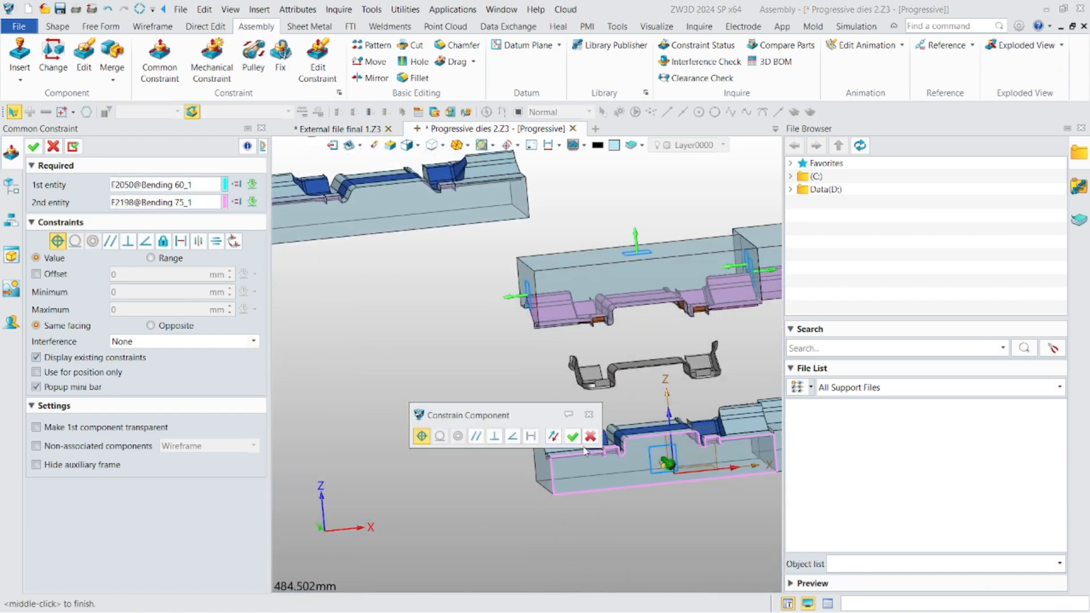
click(575, 436)
Constrain the top face of the Bending 60 cavity block coincident with the Bending 75 cavity block's top face, same facing.
scroll(471, 394, down, 2)
middle_drag(475, 389, 445, 454)
right_drag(417, 416, 411, 468)
click(404, 447)
click(592, 512)
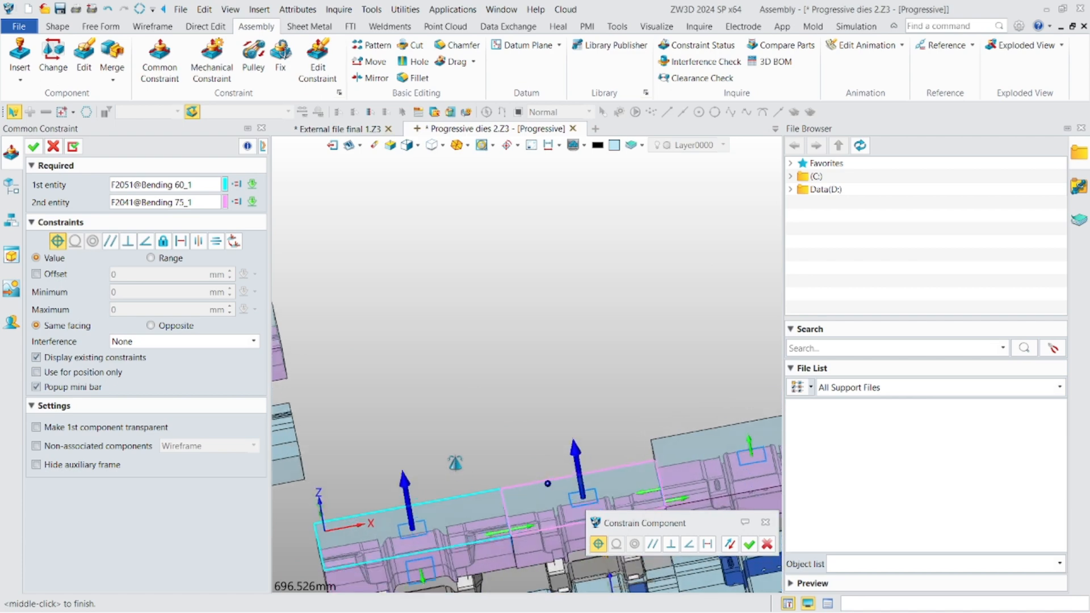
click(749, 544)
Exit the Progressive assembly to the file's root level and open the Remodel 2 assembly.
scroll(544, 483, down, 3)
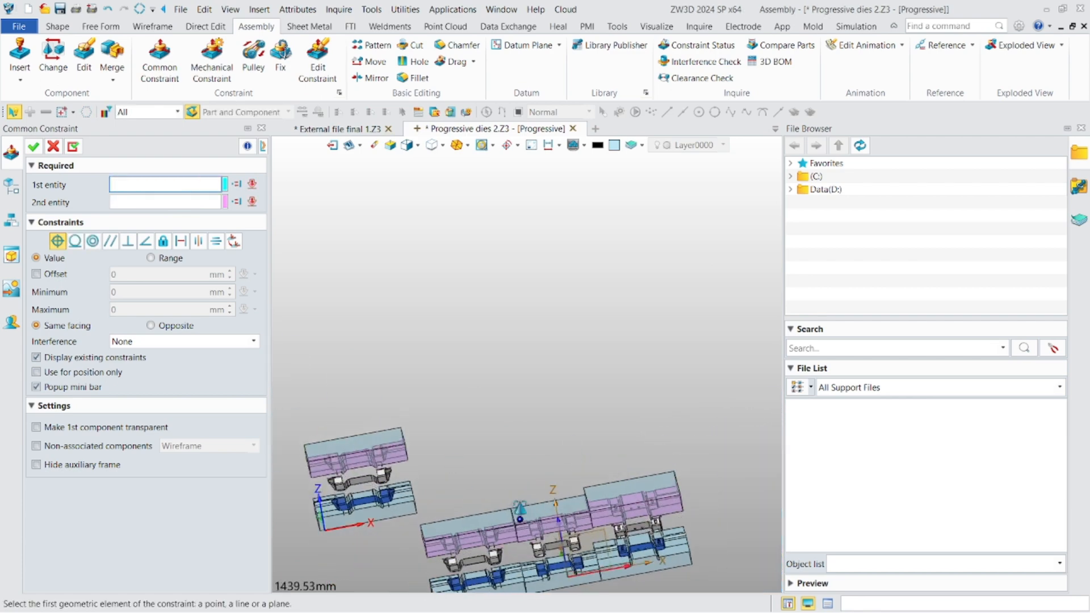
right_drag(543, 486, 527, 470)
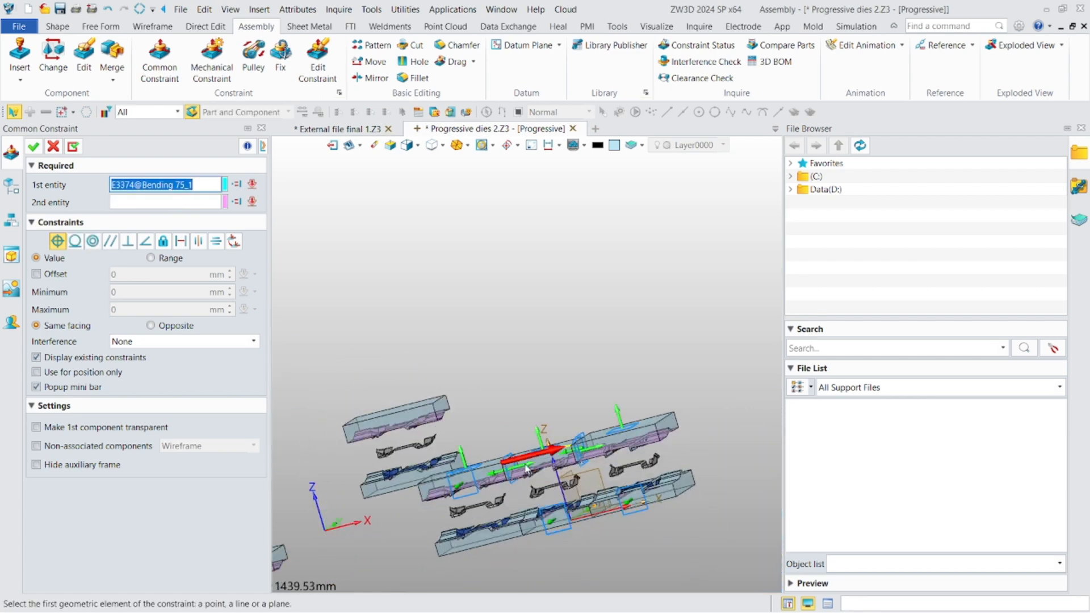
key(ctrl+Home)
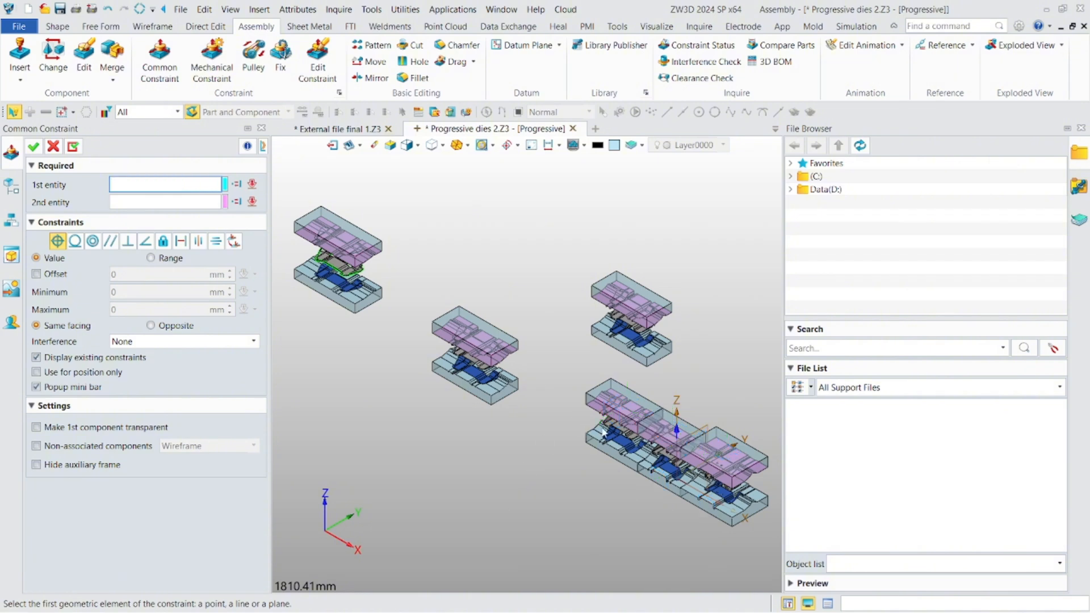
scroll(602, 432, up, 3)
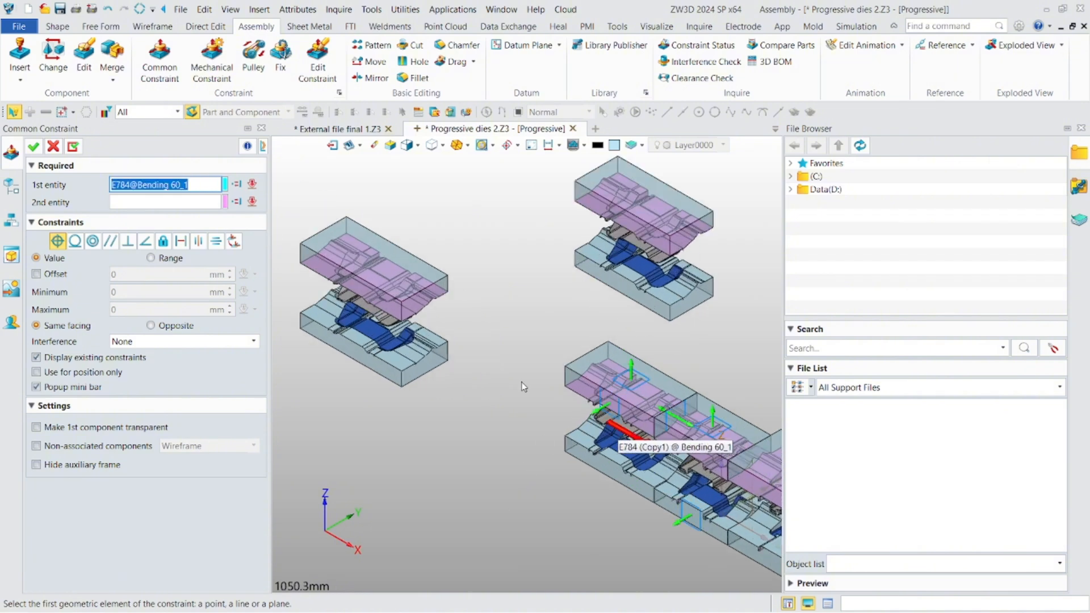
click(331, 145)
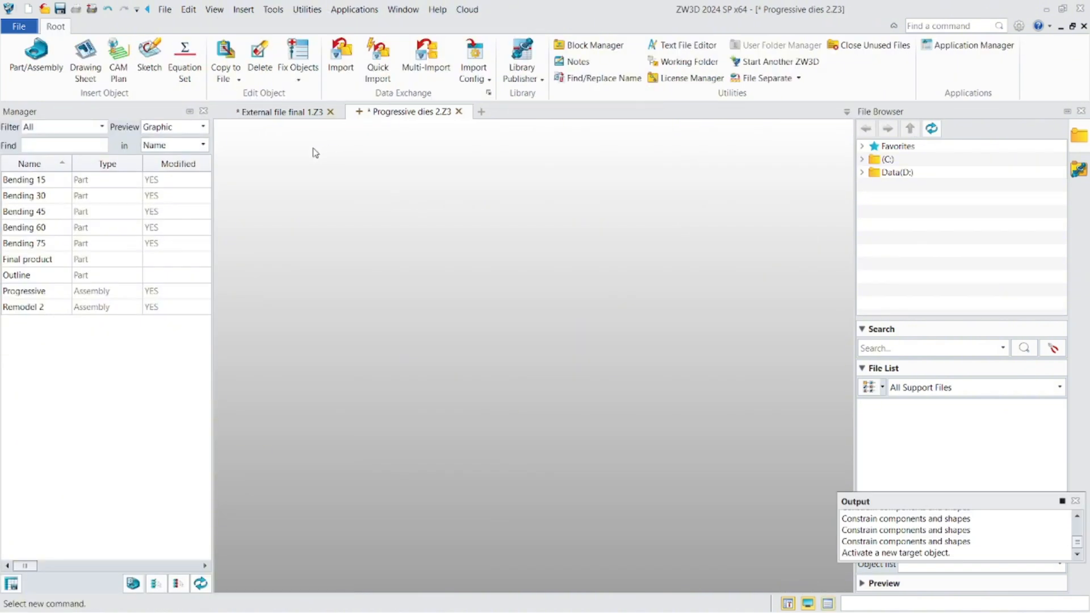
double_click(70, 304)
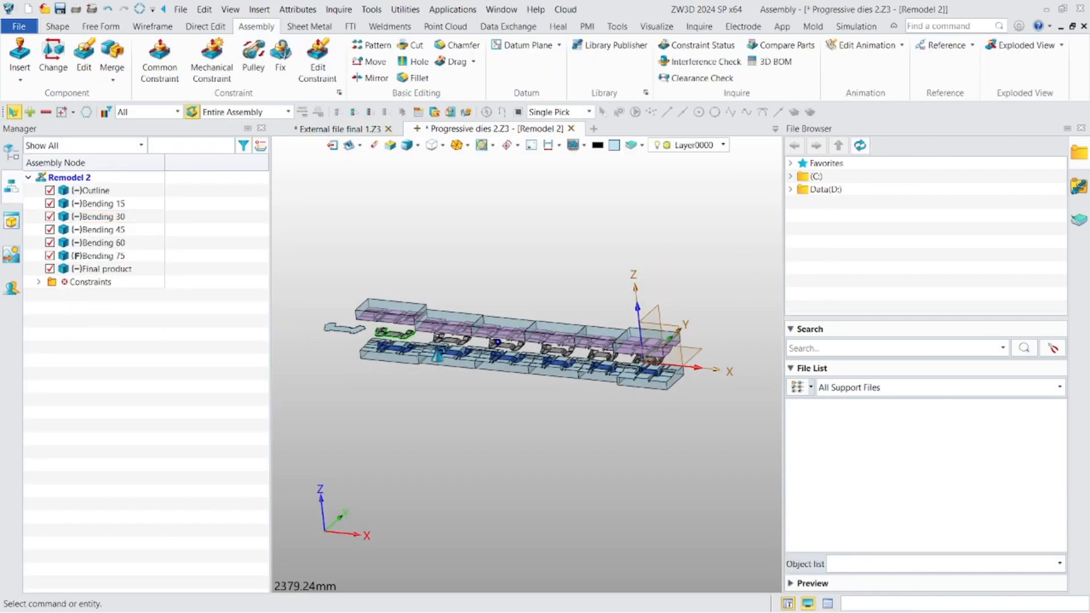
Examine the row of cavity blocks, core blocks and bent parts from Bending 15 to Final product in the Remodel 2 assembly.
right_drag(437, 356, 426, 357)
scroll(507, 344, up, 2)
middle_drag(507, 344, 454, 333)
right_drag(456, 335, 539, 361)
scroll(543, 344, up, 3)
scroll(540, 352, up, 2)
middle_drag(541, 337, 539, 384)
mouse_move(540, 384)
right_down()
mouse_move(552, 380)
mouse_move(552, 389)
right_up()
scroll(551, 391, down, 2)
middle_drag(552, 389, 540, 396)
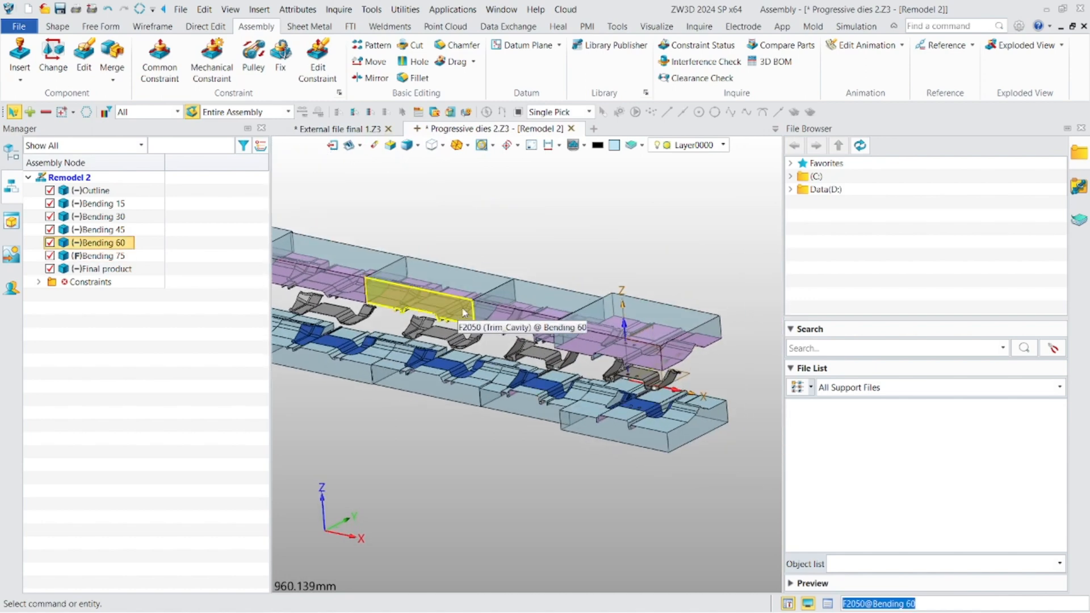
scroll(471, 347, down, 4)
scroll(471, 349, up, 5)
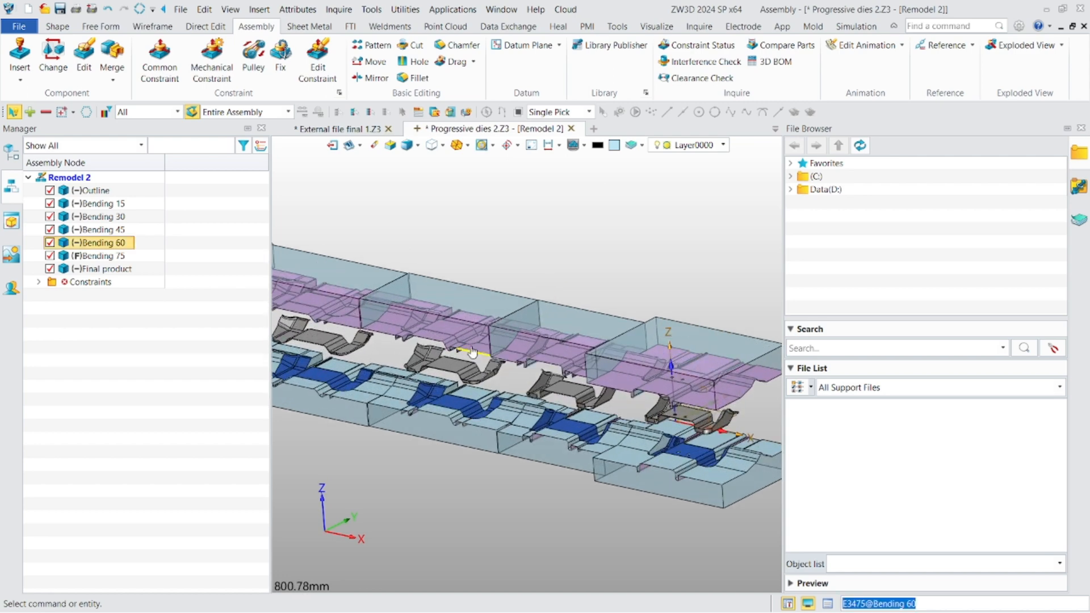
scroll(490, 356, down, 2)
scroll(493, 381, up, 2)
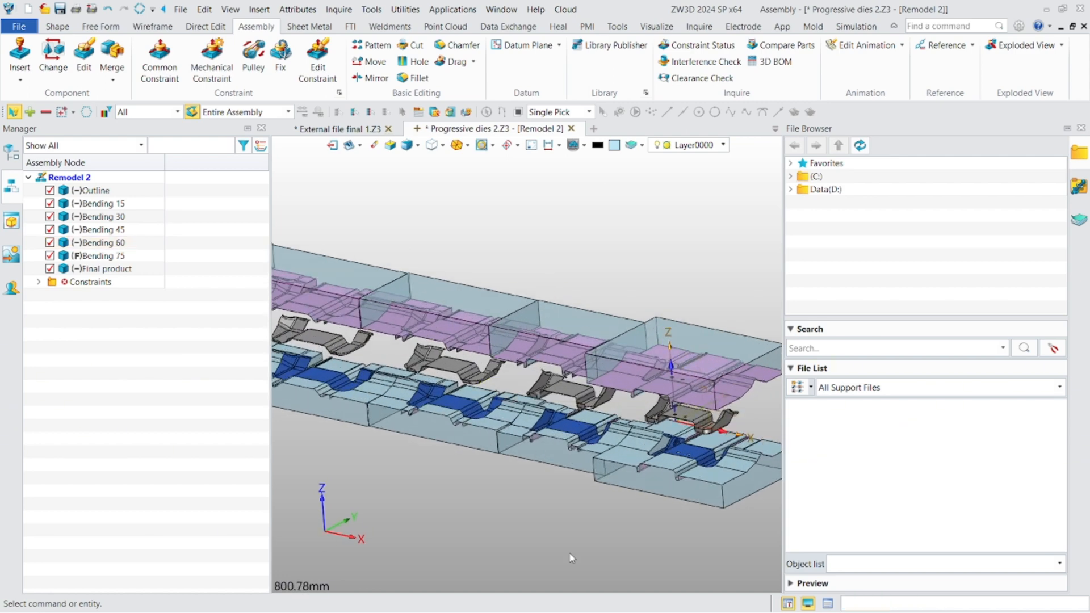